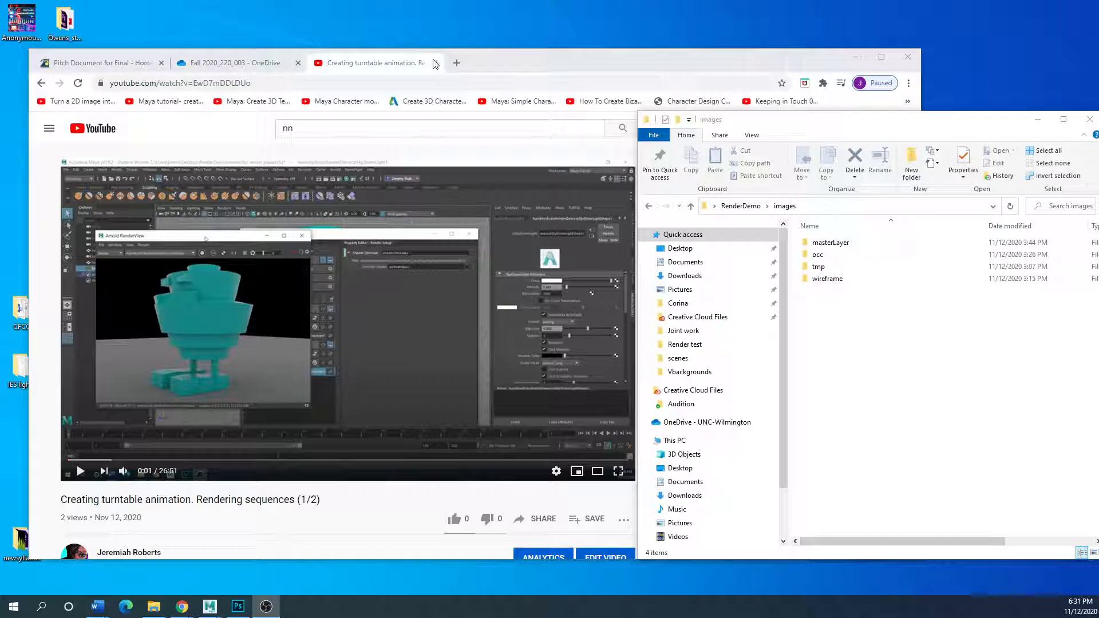
# - Check the rendered frames in the wireframe layer's rend folder and look inside the occ folder under RenderDemo images
pyautogui.moveTo(849, 126); pyautogui.dragTo(401, 113)
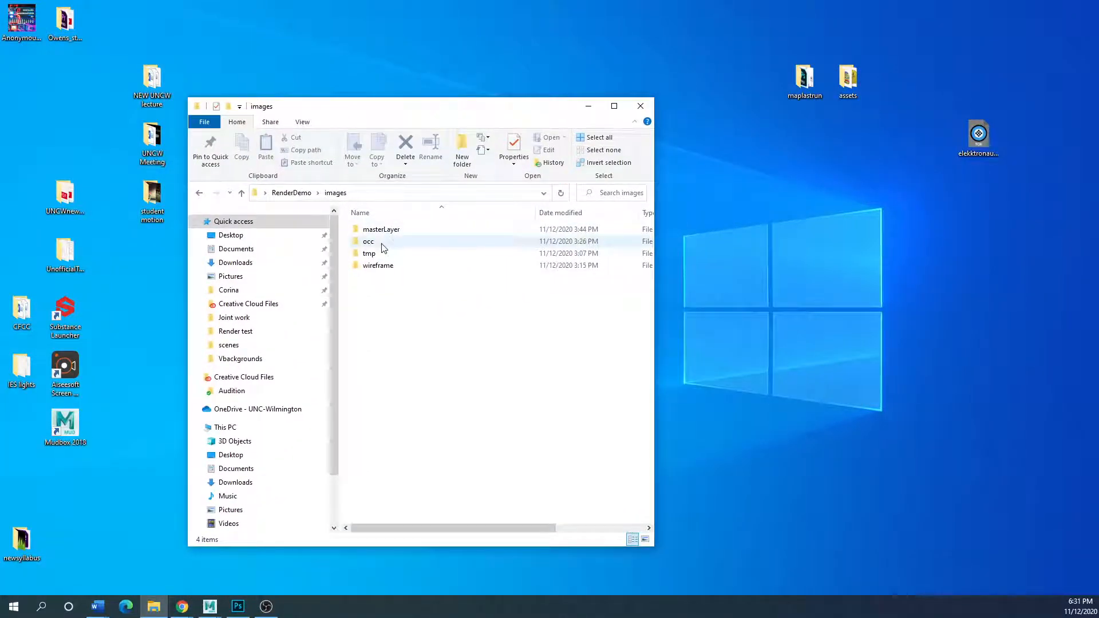
pyautogui.click(615, 106)
pyautogui.doubleClick(185, 164)
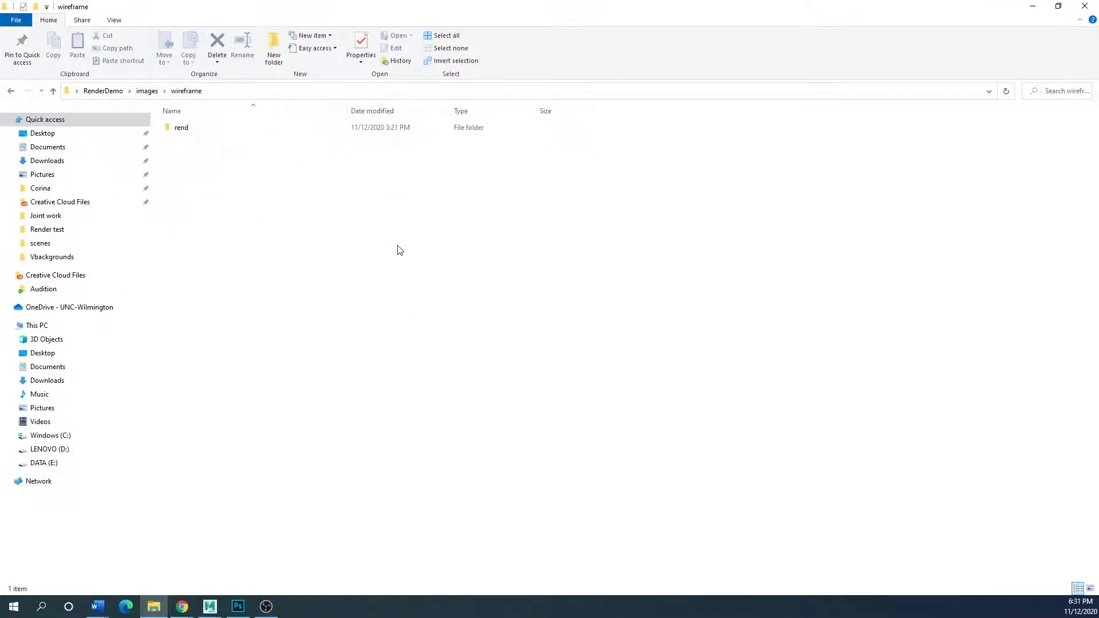
pyautogui.doubleClick(181, 129)
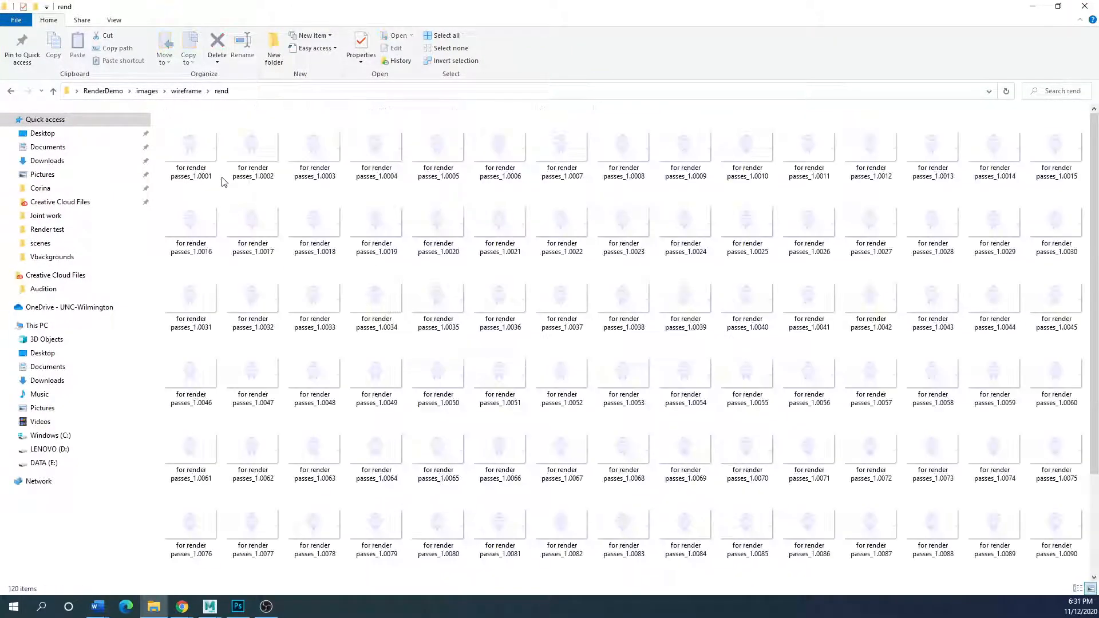
pyautogui.click(52, 91)
pyautogui.click(51, 92)
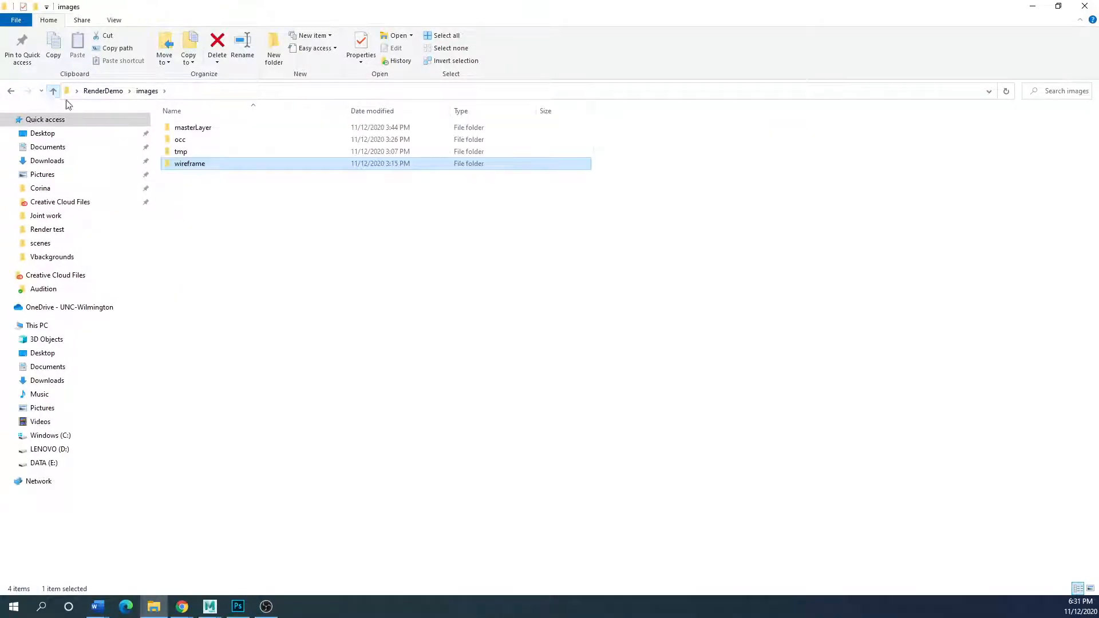
pyautogui.doubleClick(189, 141)
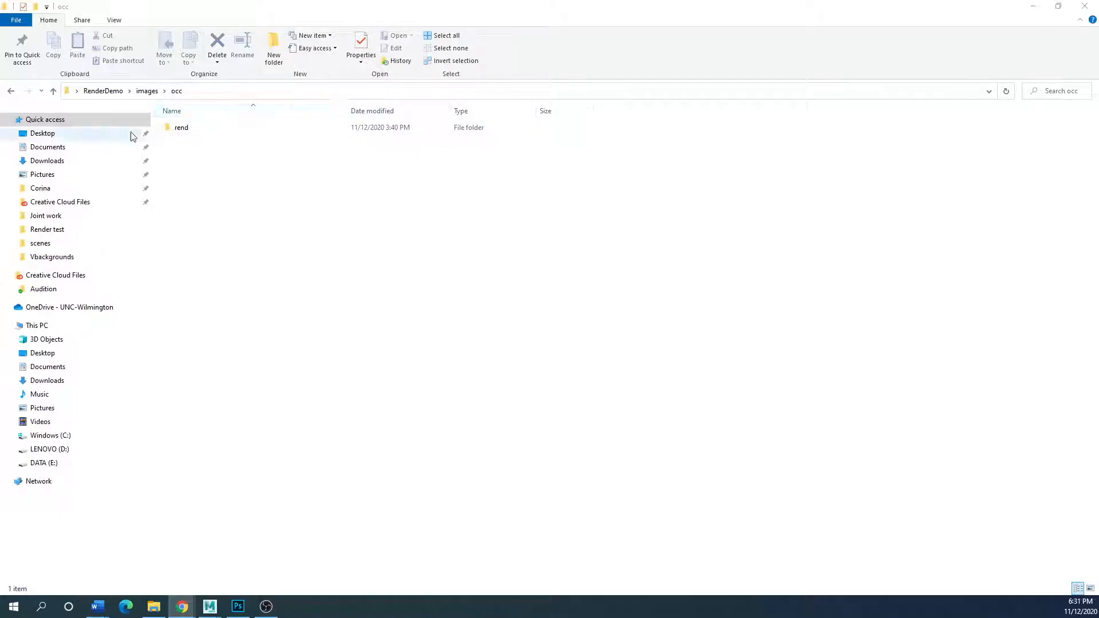
pyautogui.click(53, 91)
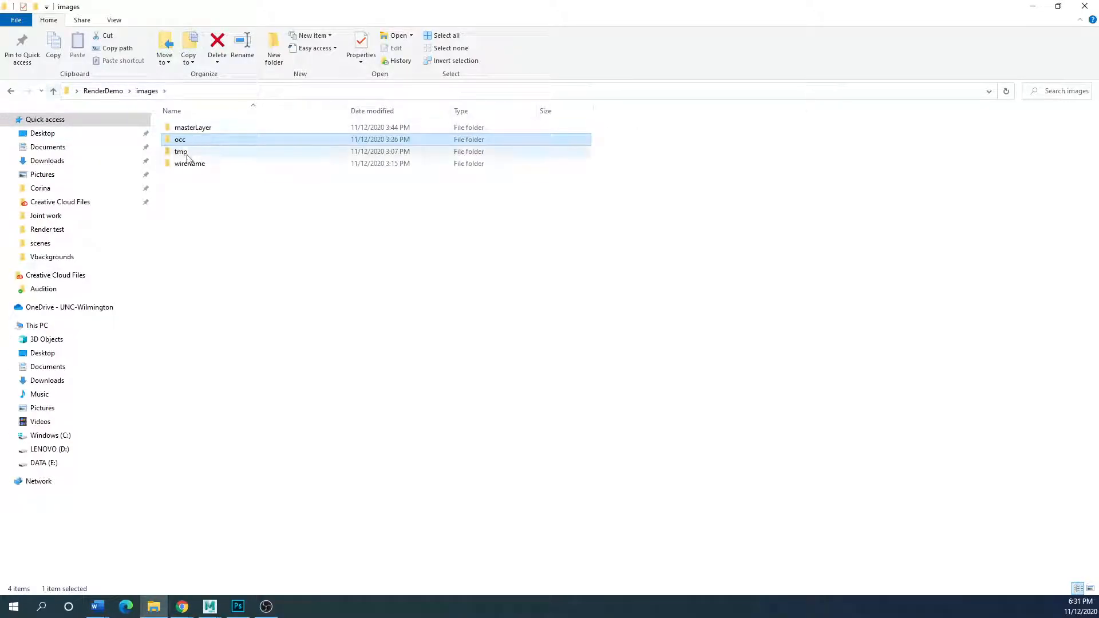
# - Switch to Maya, close its Render Setup and Render Settings windows, and exit Maya without saving the scene
pyautogui.hotkey('alt', 'Tab')
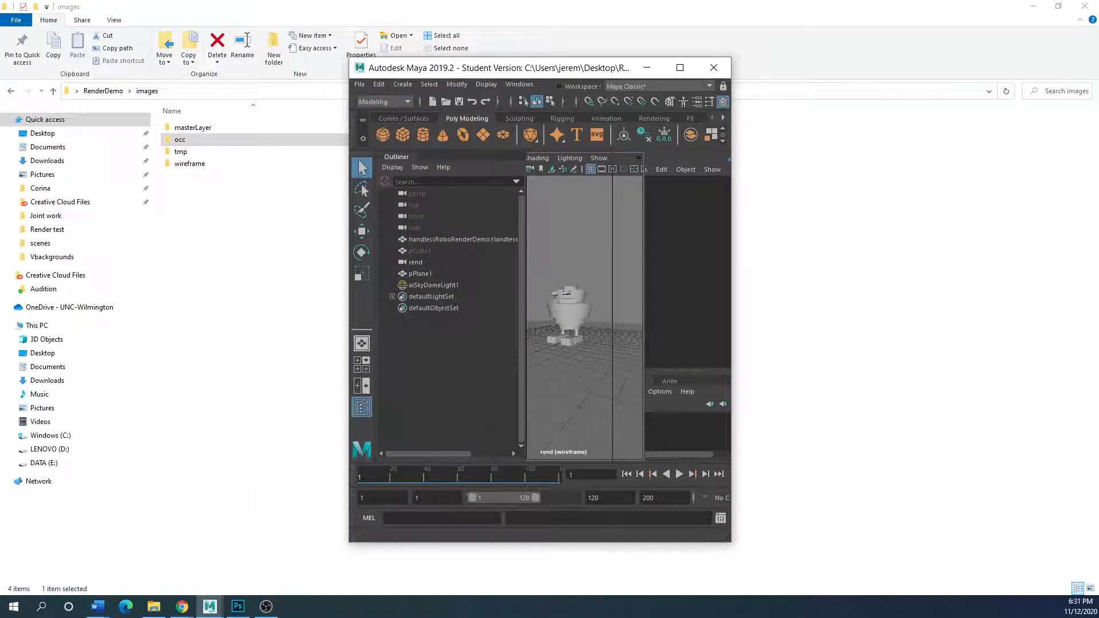
pyautogui.moveTo(0, 127); pyautogui.dragTo(564, 131)
pyautogui.moveTo(0, 150); pyautogui.dragTo(216, 114)
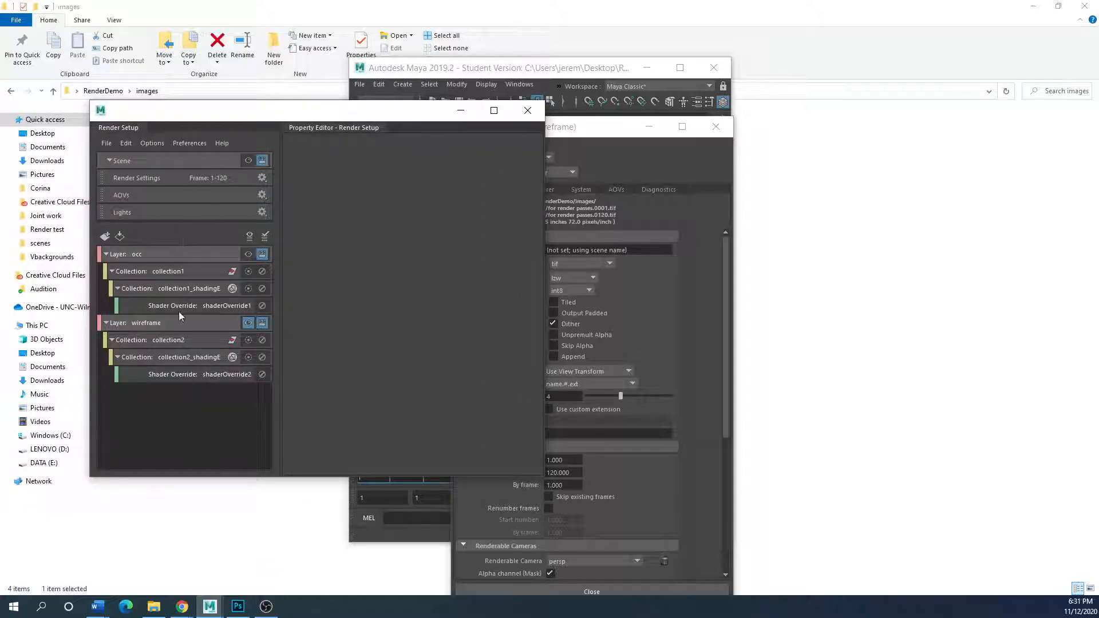
pyautogui.click(527, 110)
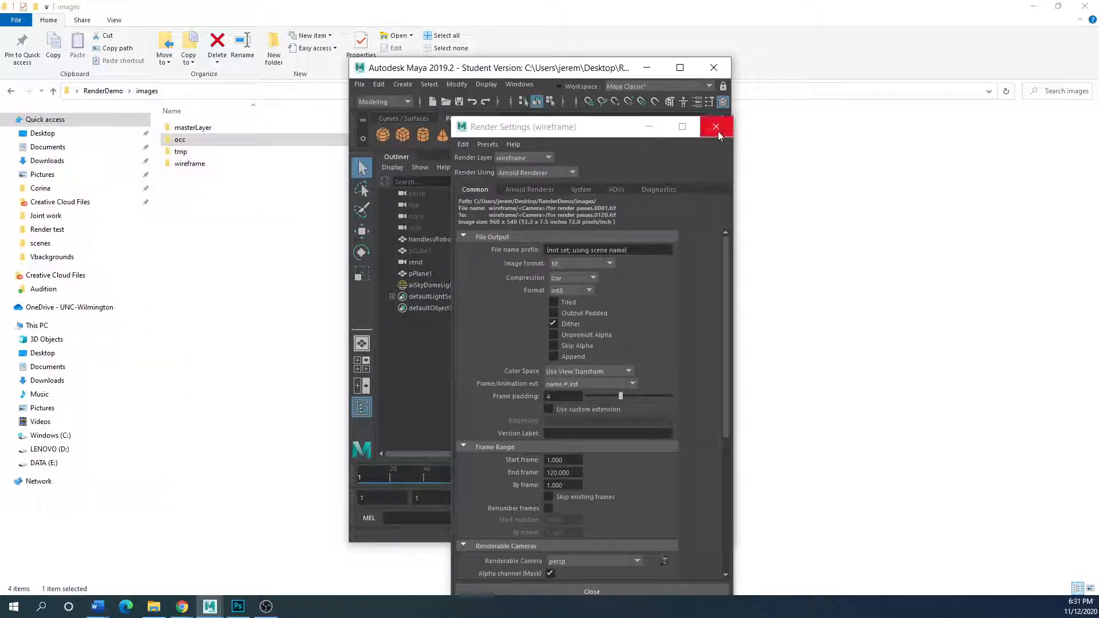
pyautogui.click(716, 126)
pyautogui.click(707, 67)
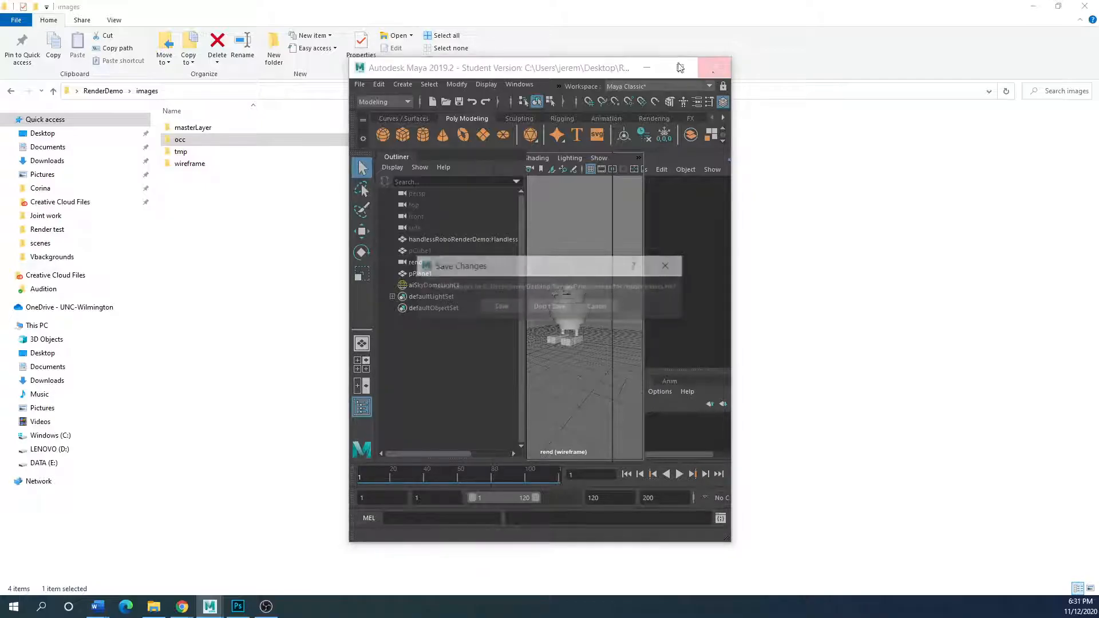
pyautogui.click(549, 306)
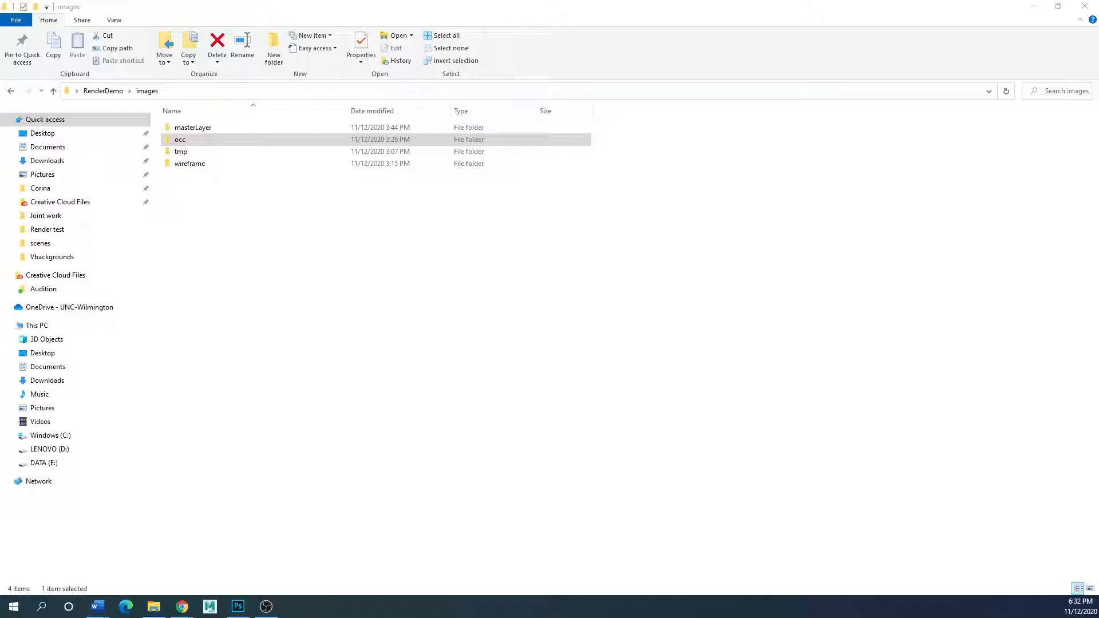
# - Restore the images folder window to a smaller size and move it aside on the desktop
pyautogui.moveTo(439, 9); pyautogui.dragTo(677, 155)
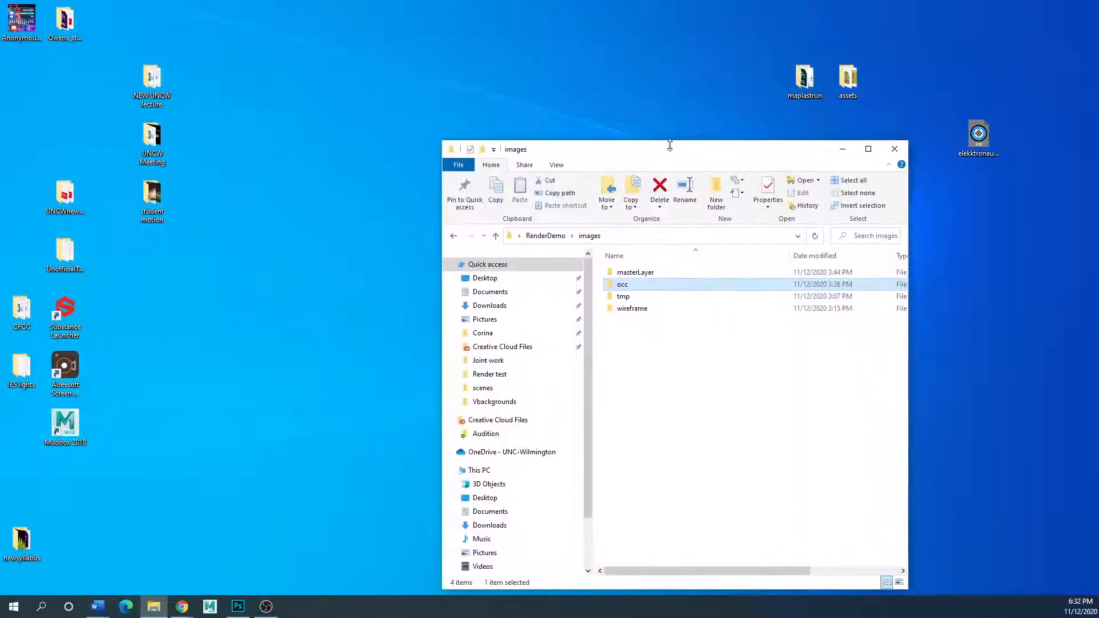
pyautogui.moveTo(0, 97); pyautogui.dragTo(0, 131)
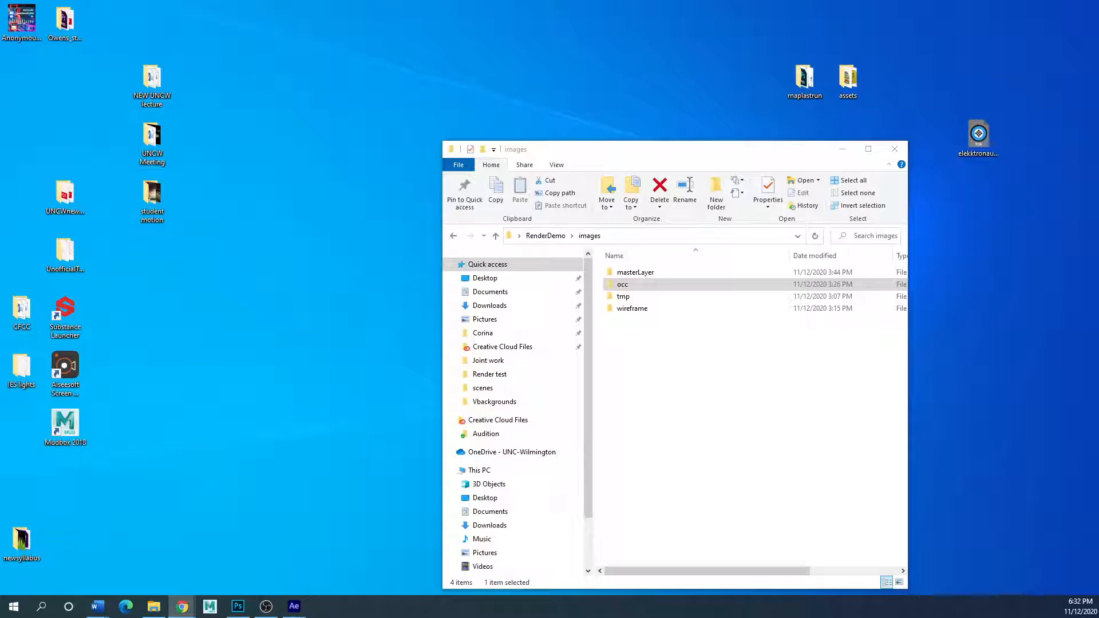
pyautogui.moveTo(664, 154); pyautogui.dragTo(370, 89)
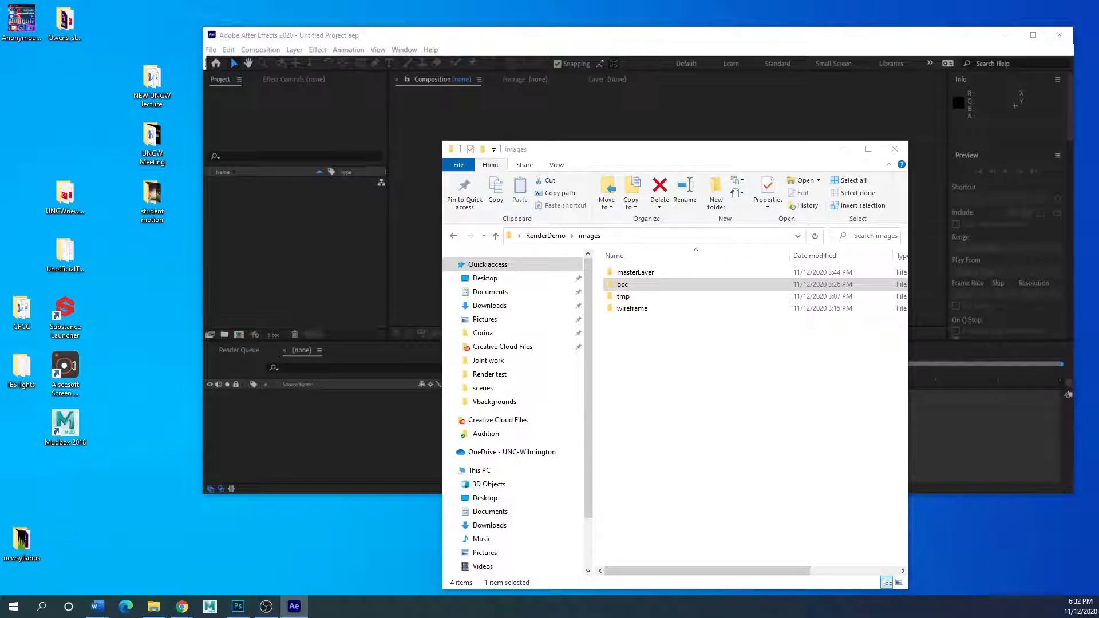
pyautogui.click(340, 480)
pyautogui.moveTo(495, 38); pyautogui.dragTo(461, 72)
pyautogui.click(983, 62)
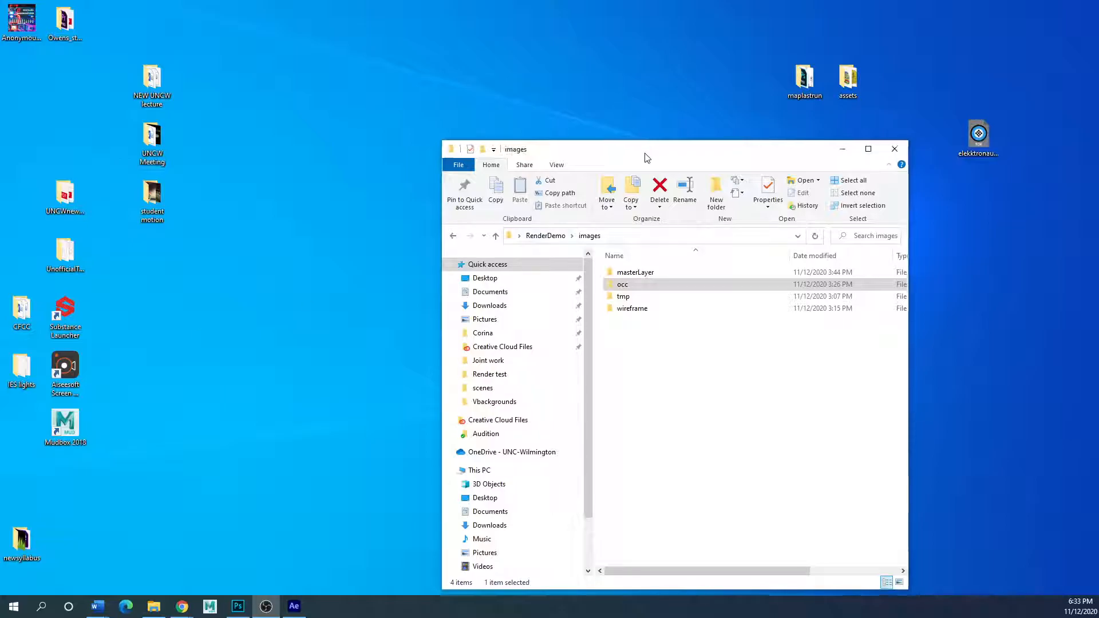
pyautogui.moveTo(650, 151); pyautogui.dragTo(284, 118)
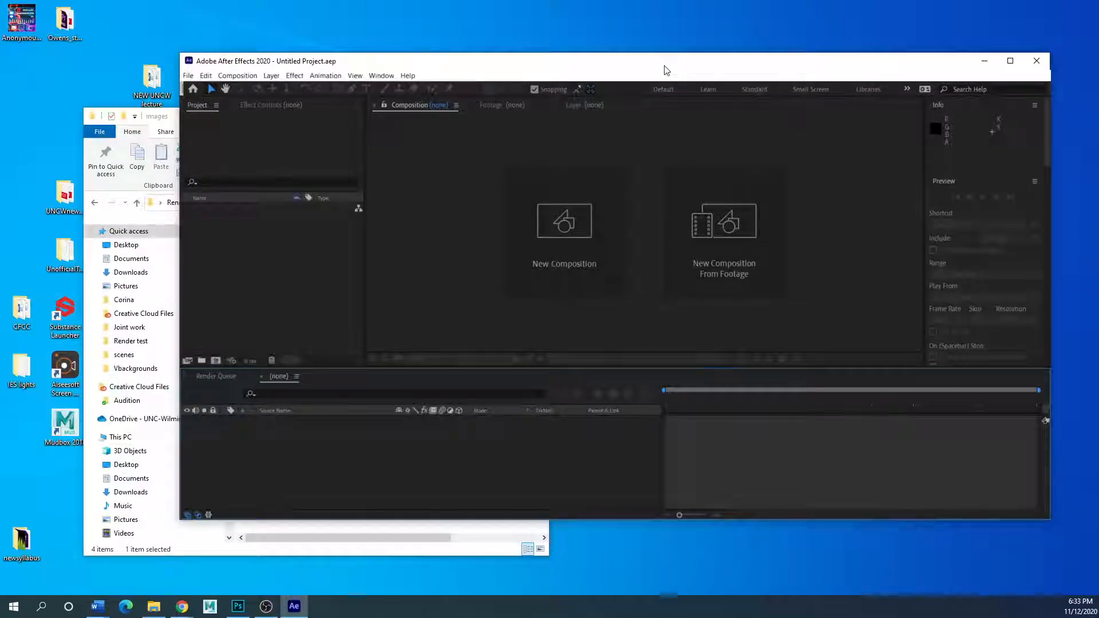
# - Close the After Effects Home window and maximize the untitled project's window
pyautogui.moveTo(666, 70); pyautogui.dragTo(573, 72)
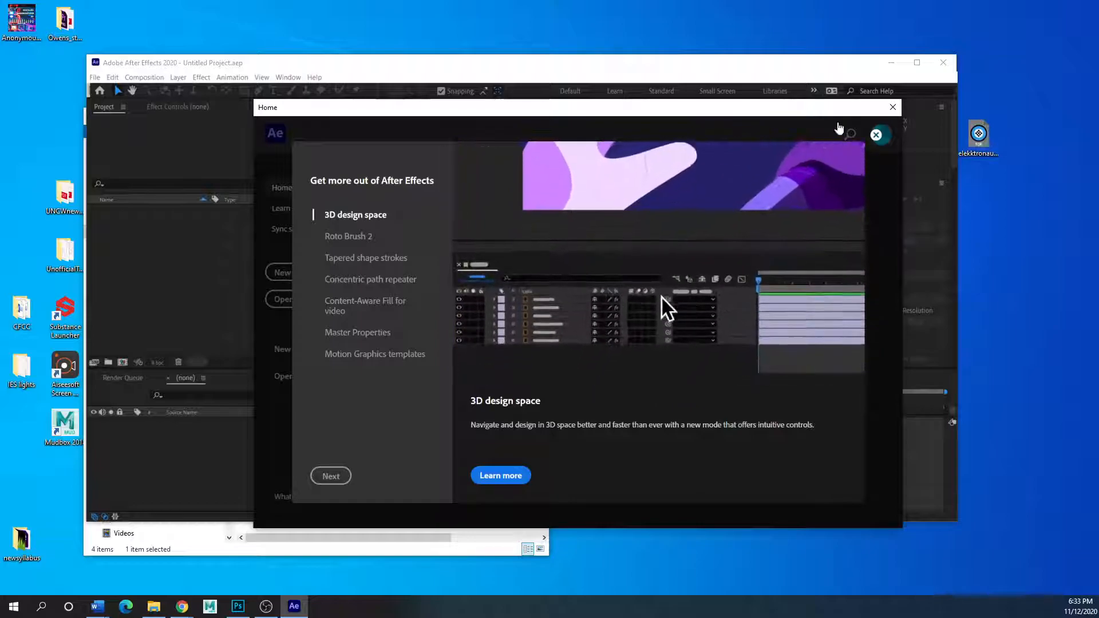
pyautogui.click(893, 107)
pyautogui.moveTo(460, 62); pyautogui.dragTo(404, 50)
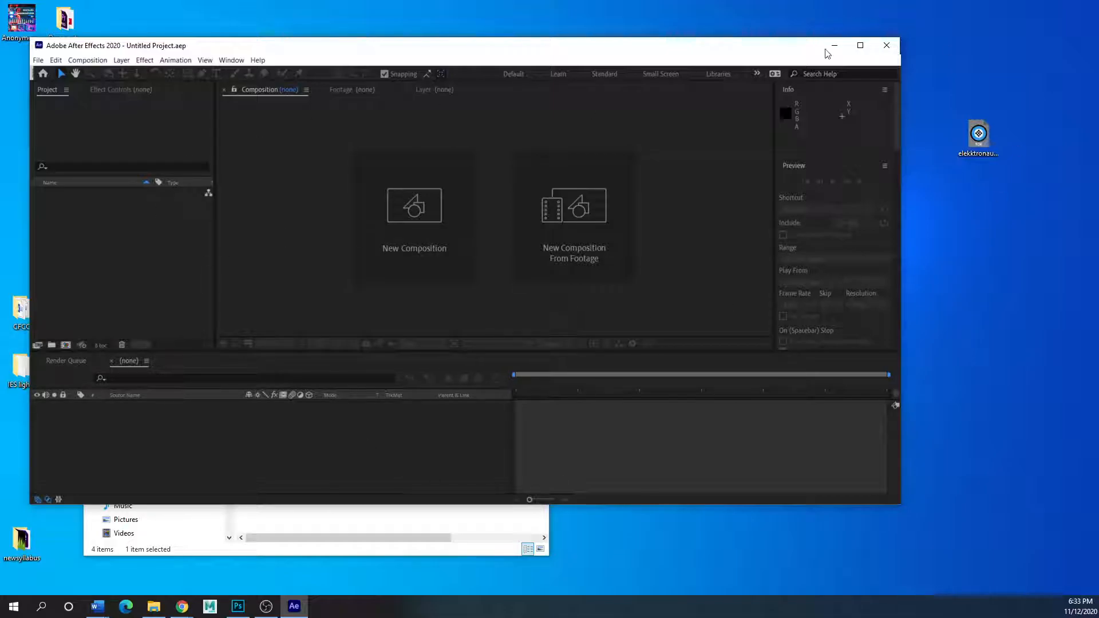
pyautogui.click(861, 45)
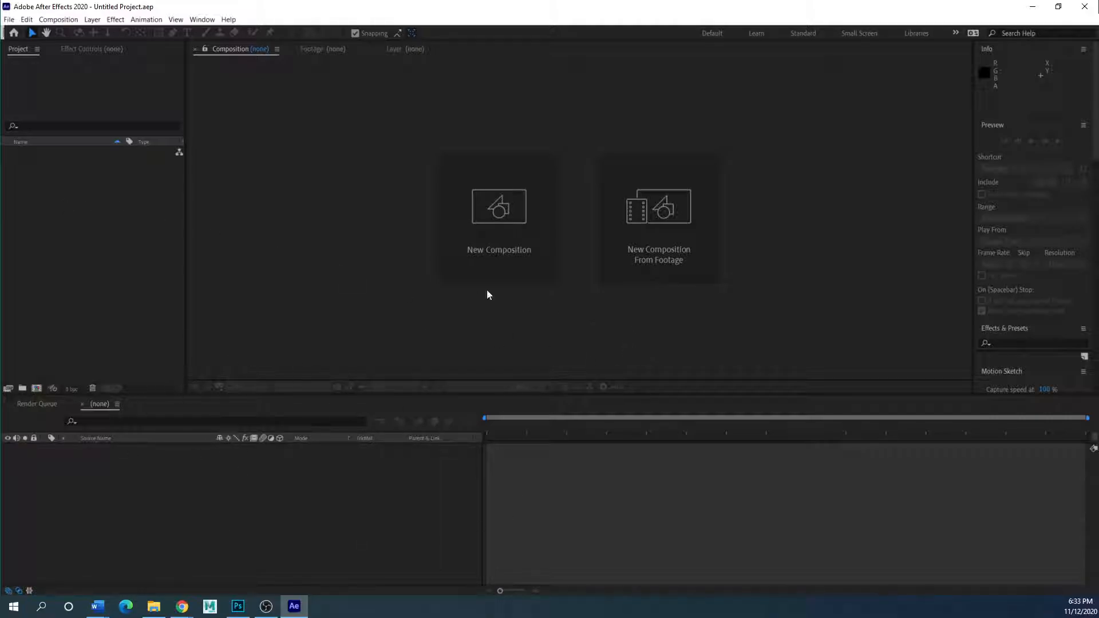
# - Start a file import and browse to the Desktop folder RenderDemo/images/masterLayer/rend
pyautogui.click(10, 21)
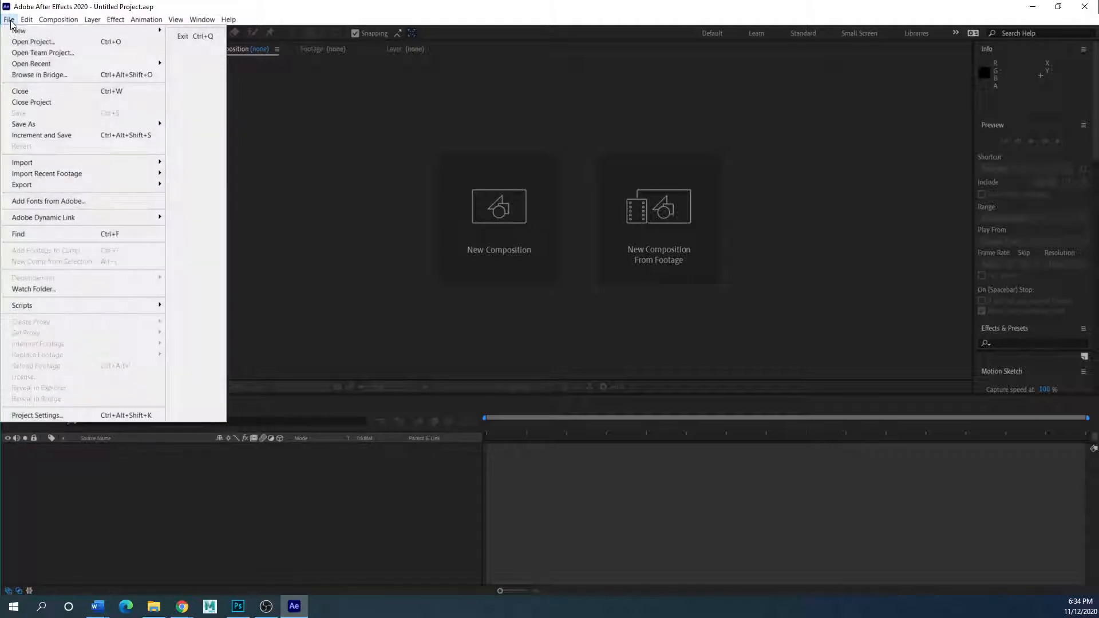
pyautogui.moveTo(49, 163)
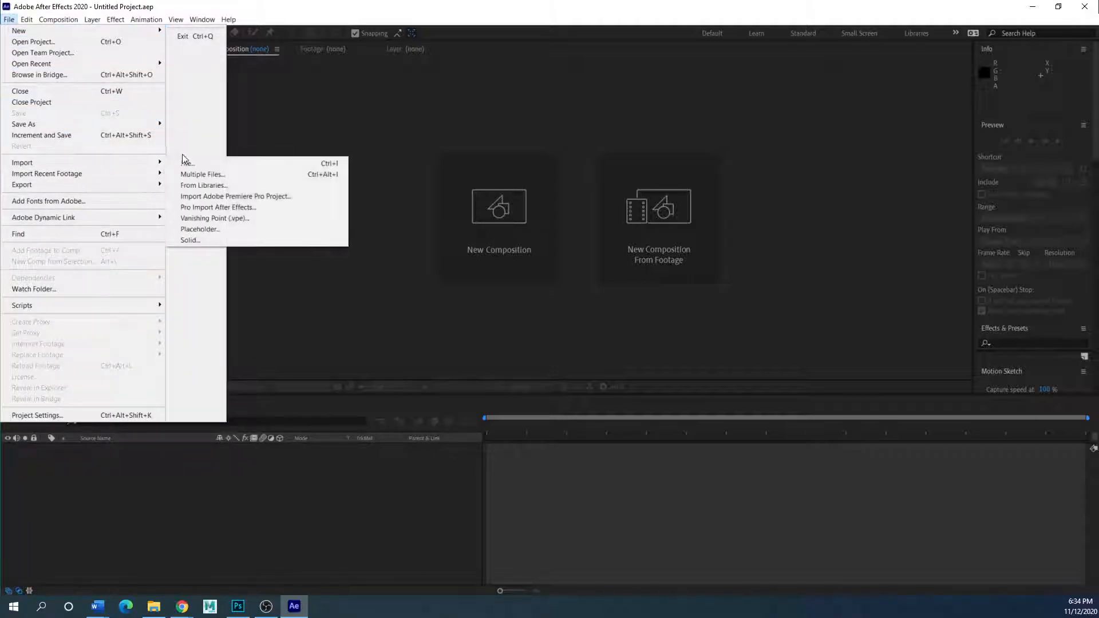
pyautogui.click(184, 163)
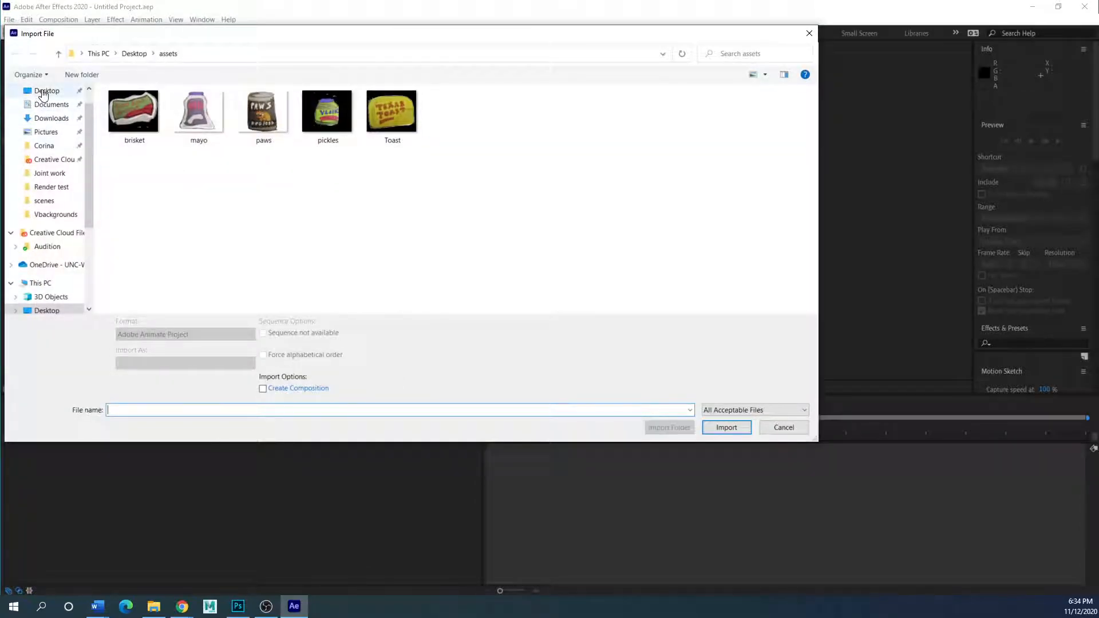
pyautogui.click(41, 92)
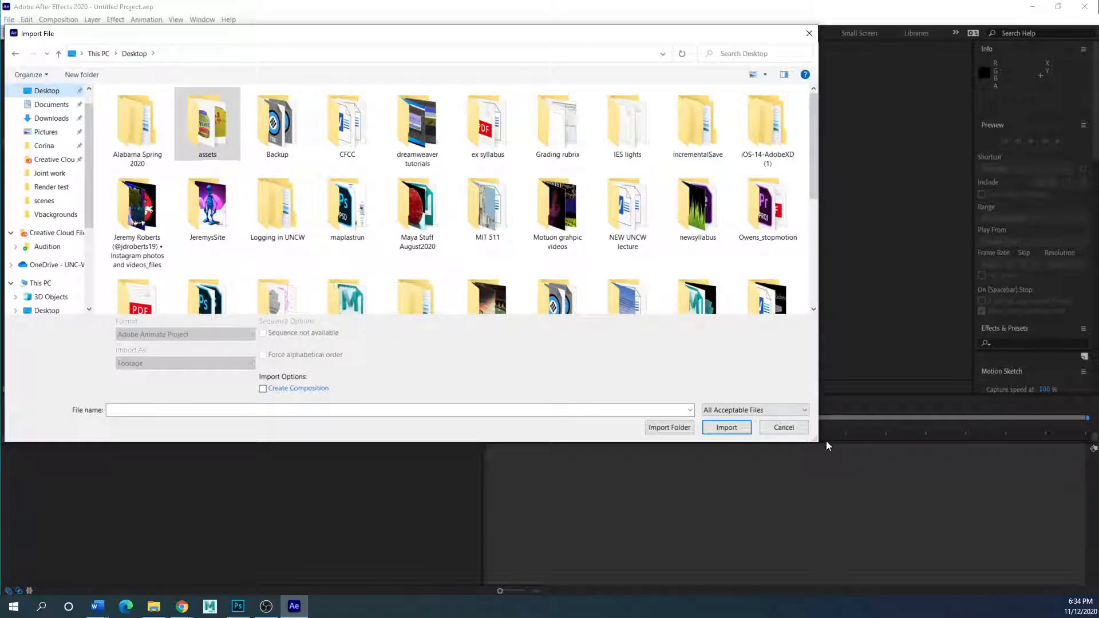
pyautogui.moveTo(817, 441); pyautogui.dragTo(913, 492)
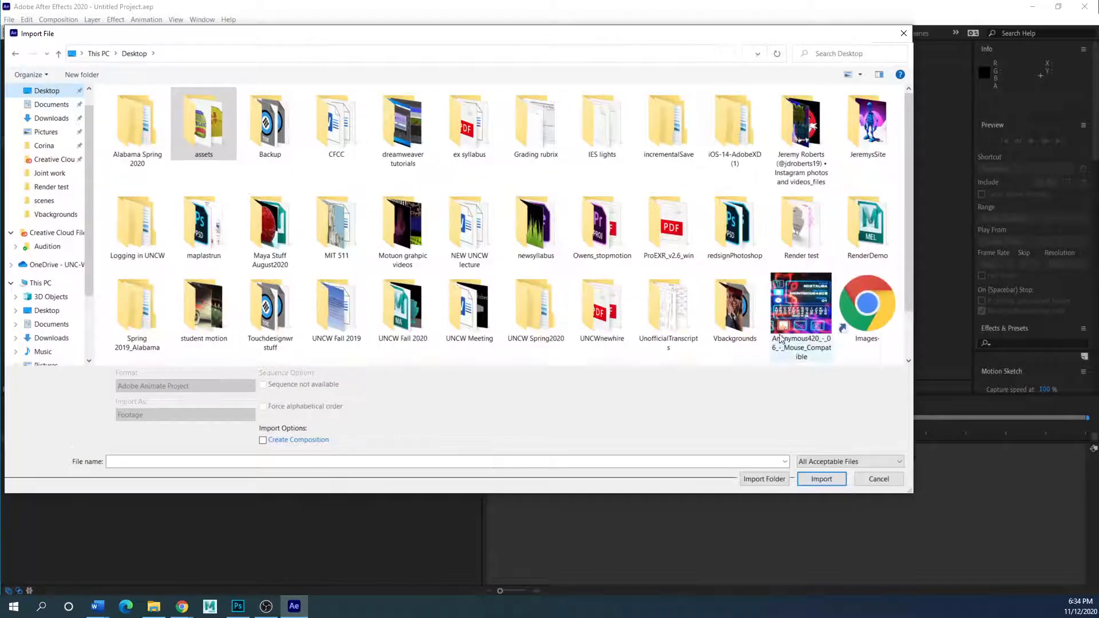
pyautogui.doubleClick(868, 232)
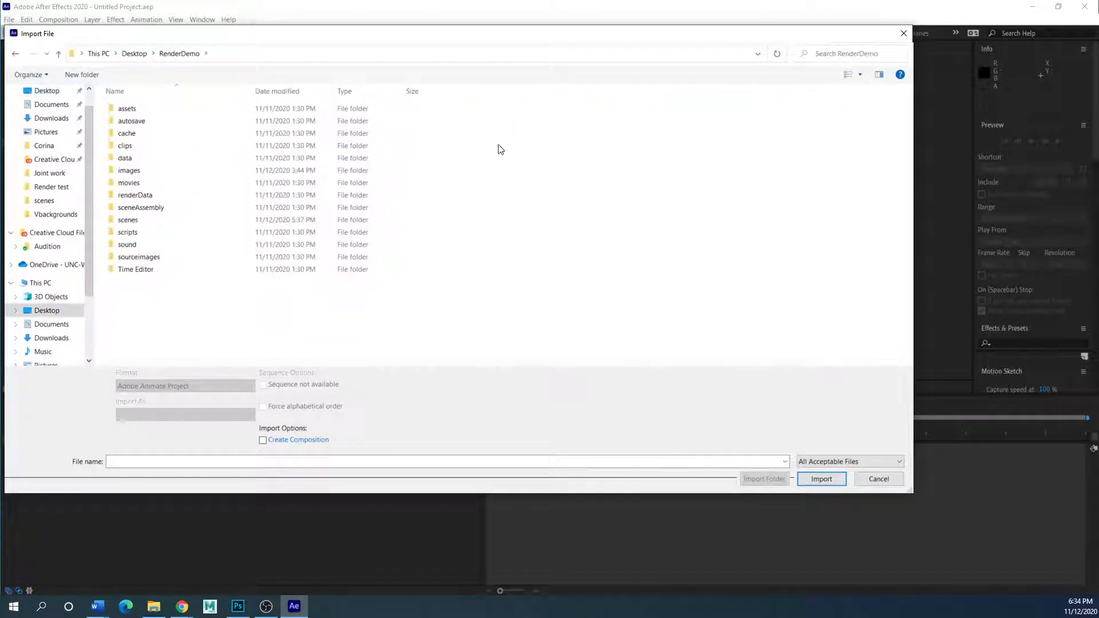
pyautogui.doubleClick(125, 171)
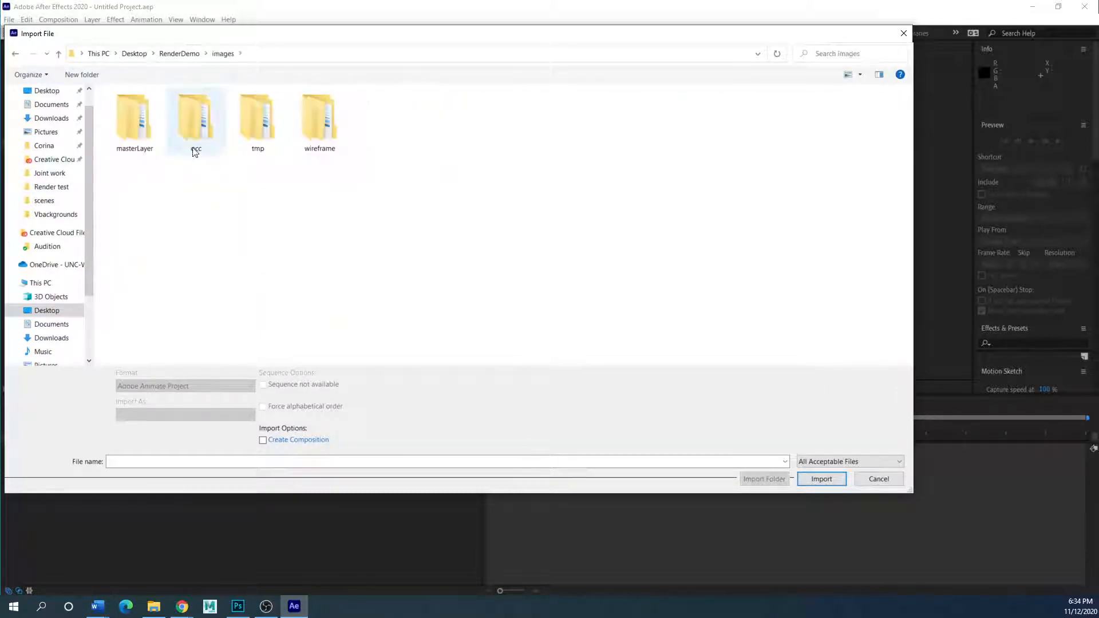
pyautogui.click(132, 133)
pyautogui.doubleClick(131, 133)
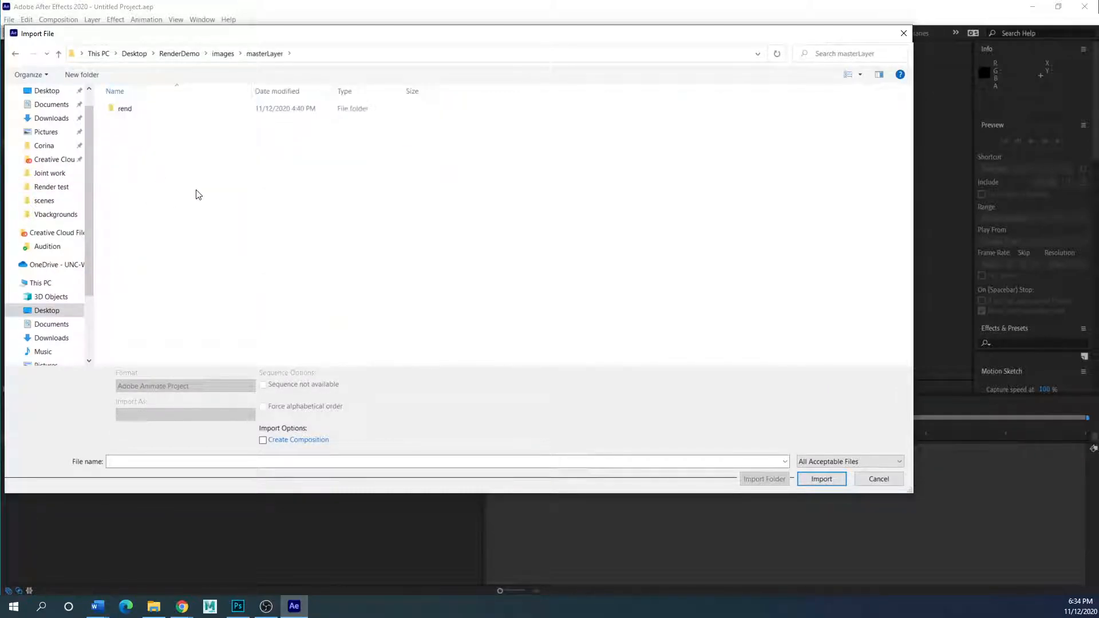
pyautogui.doubleClick(133, 108)
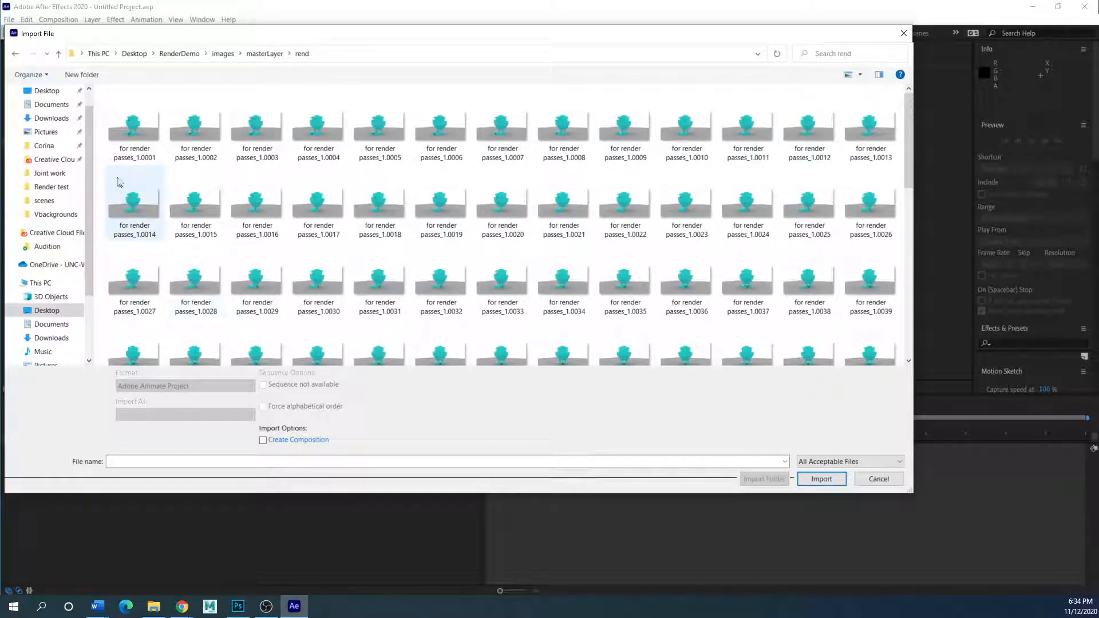
# - Import the masterLayer frames as footage from for render passes_1.0001, with TIFF Sequence enabled
pyautogui.click(134, 138)
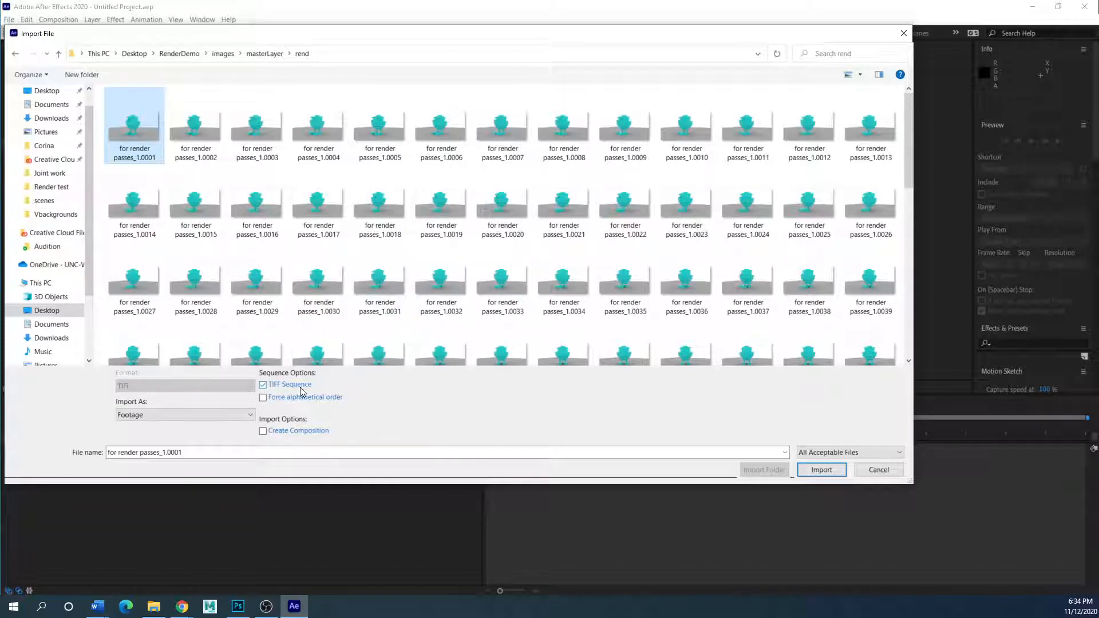
pyautogui.click(264, 385)
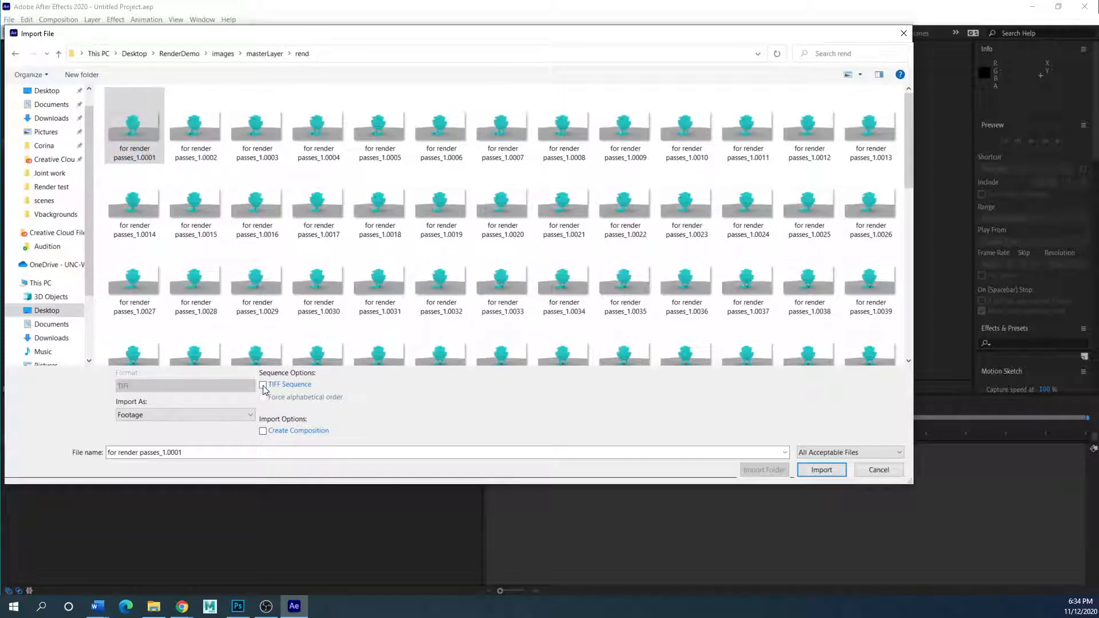
pyautogui.click(263, 385)
pyautogui.click(821, 470)
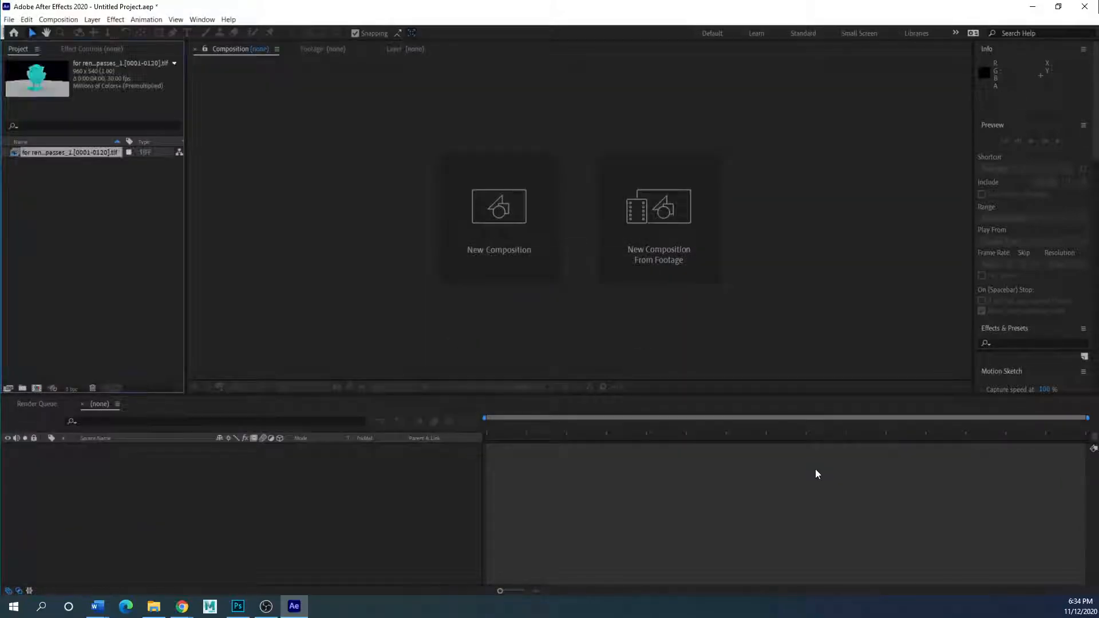
# - Open the imported masterLayer sequence in the footage viewer, scrub through it and play the turntable
pyautogui.doubleClick(41, 79)
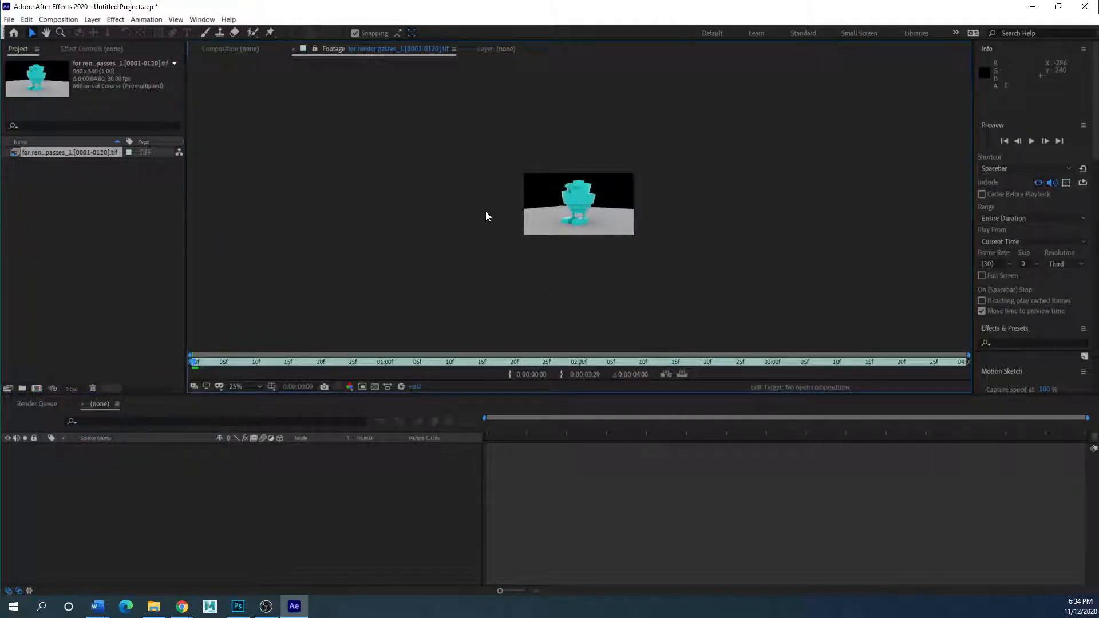
pyautogui.click(253, 50)
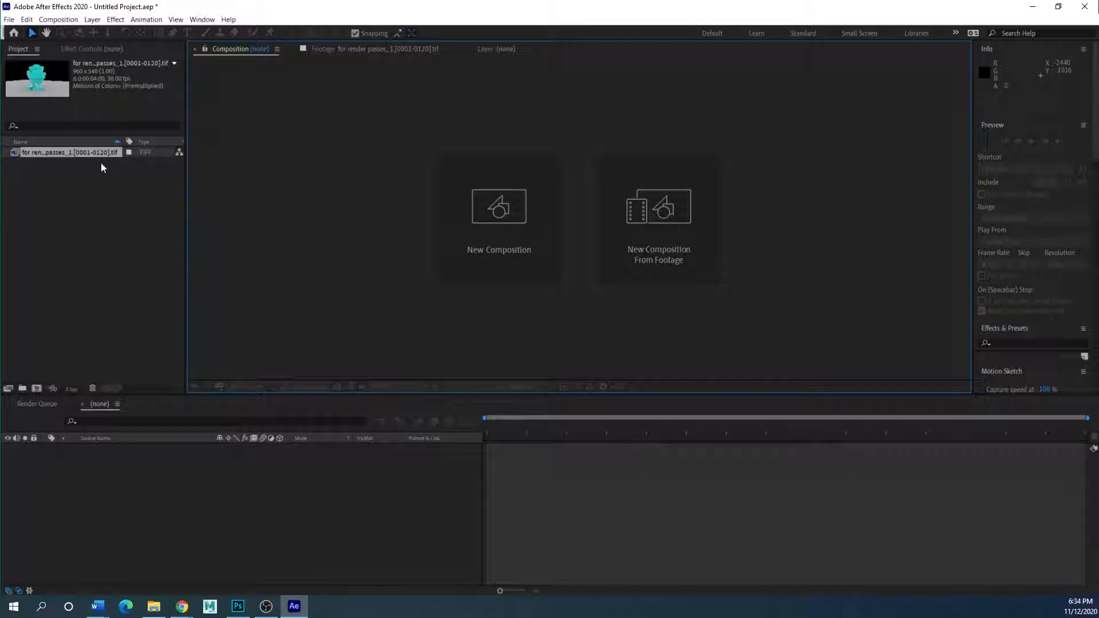
pyautogui.doubleClick(53, 154)
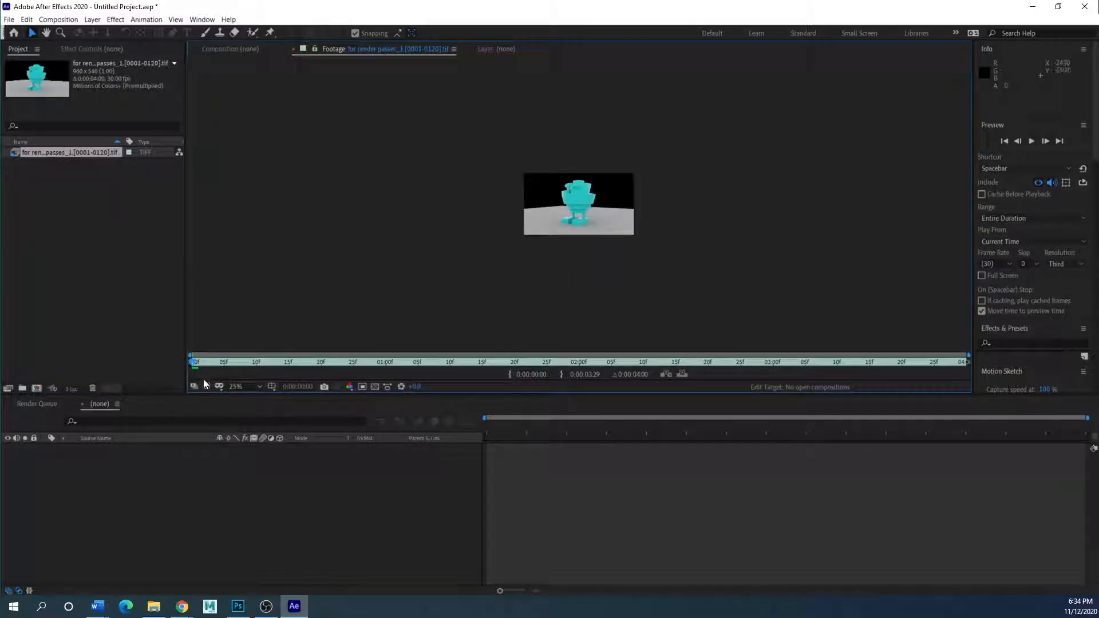
pyautogui.moveTo(194, 361); pyautogui.dragTo(658, 374)
pyautogui.press('space')
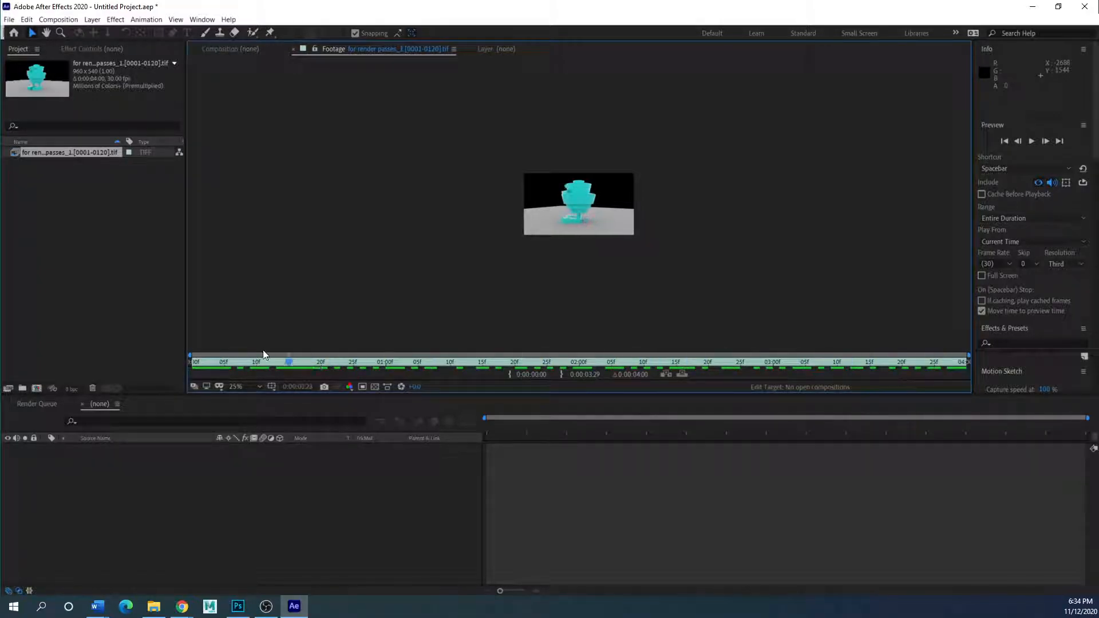
# - Create a composition directly from the masterLayer sequence and check its size, frame rate and duration in the composition settings
pyautogui.click(228, 51)
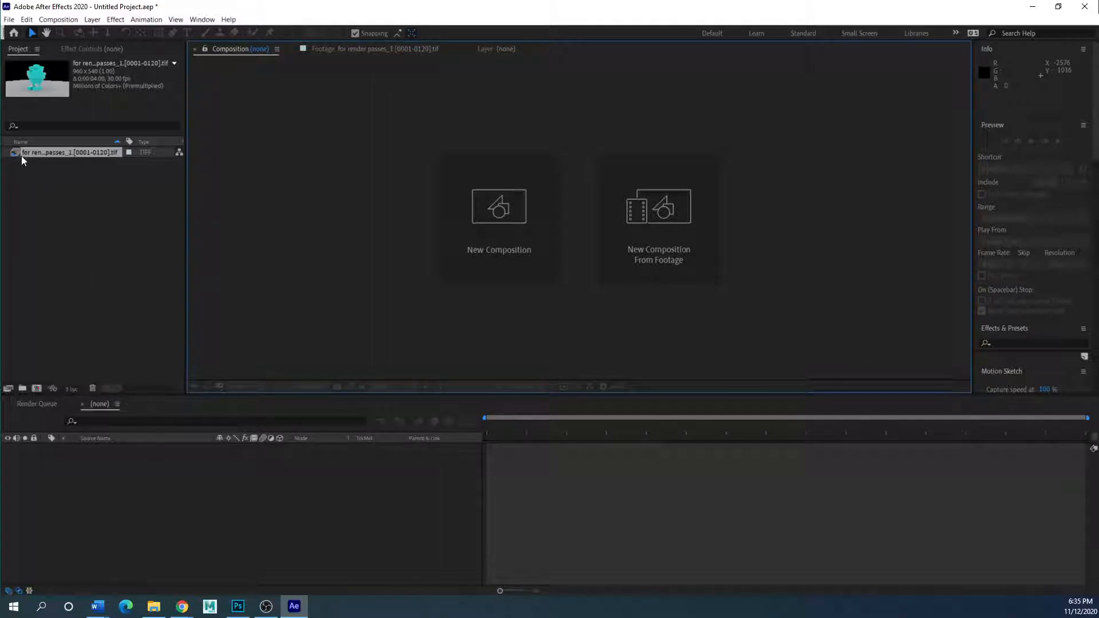
pyautogui.moveTo(32, 155); pyautogui.dragTo(51, 458)
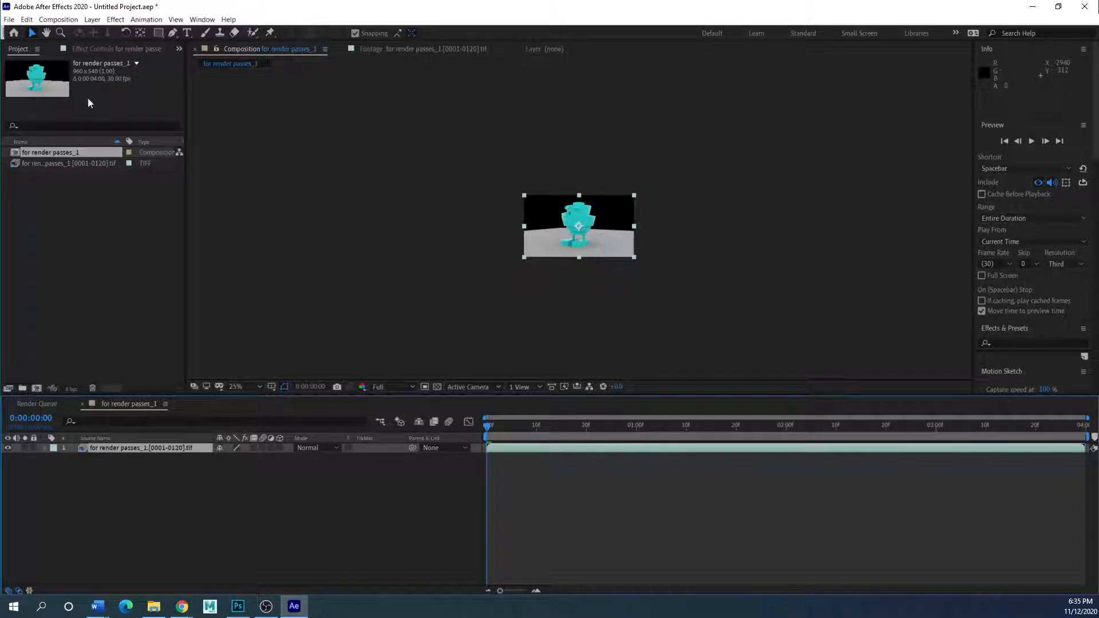
pyautogui.click(60, 20)
pyautogui.click(87, 45)
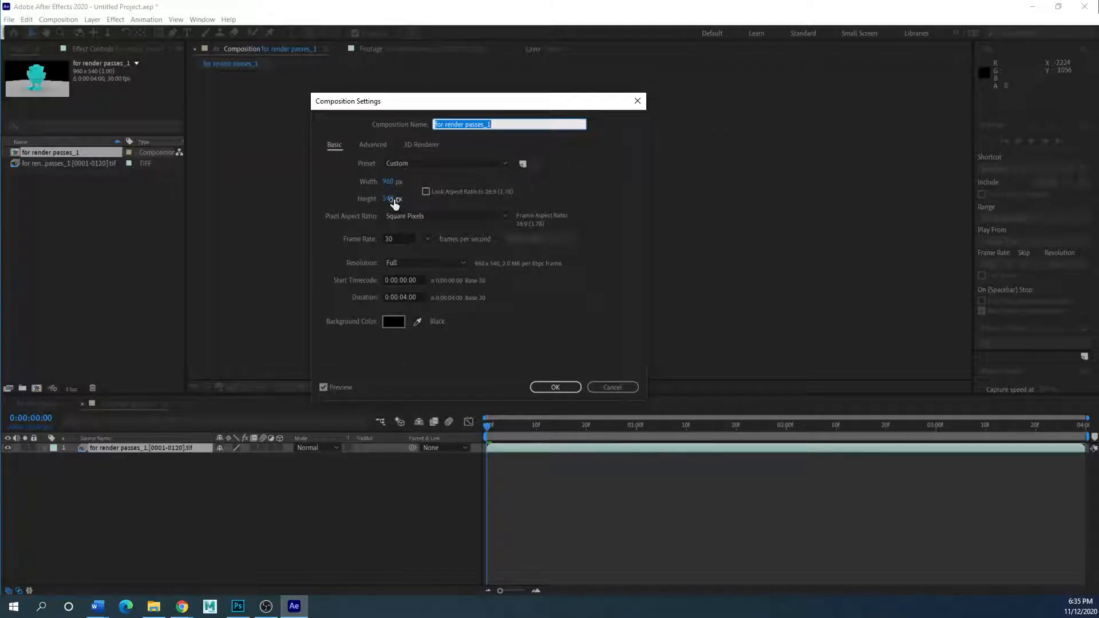
pyautogui.click(553, 388)
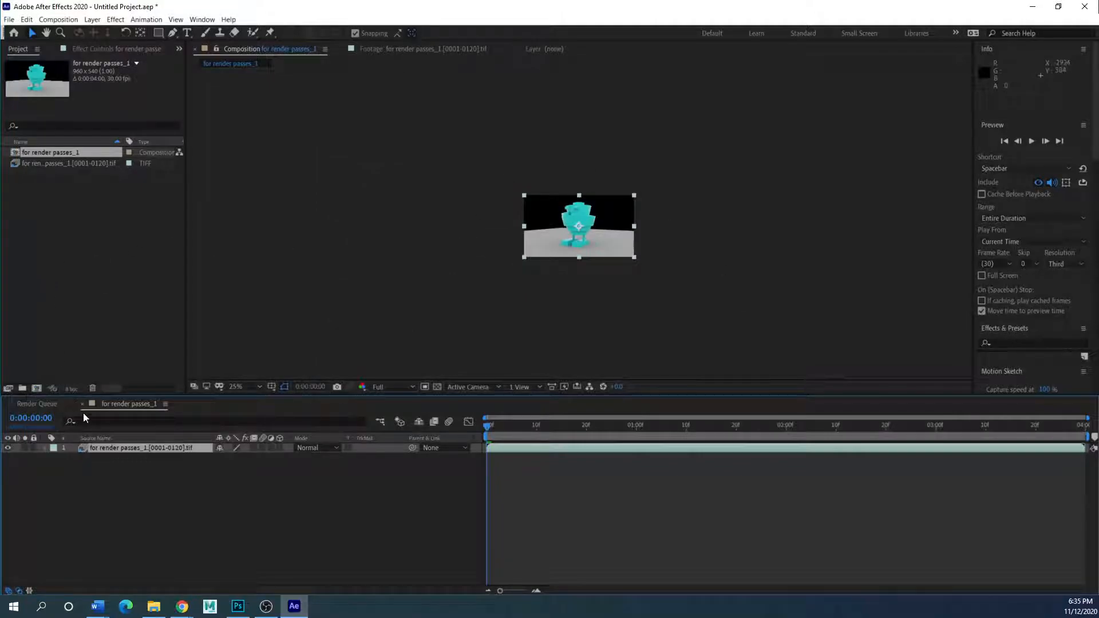
# - Undo the composition made from footage and the masterLayer import, back to an empty project
pyautogui.hotkey('ctrl', 'z')
pyautogui.hotkey('ctrl', 'z')
pyautogui.hotkey('ctrl', 'z')
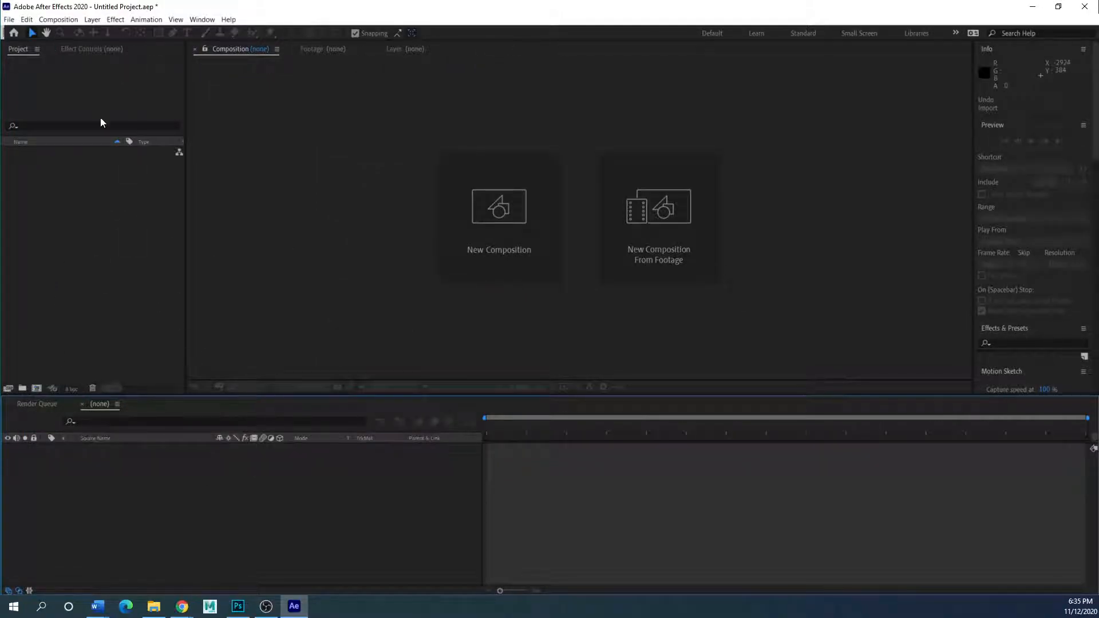
# - Create a new composition with a width of 1280 px and a height of 720 px
pyautogui.hotkey('alt', 'c')
pyautogui.press('Return')
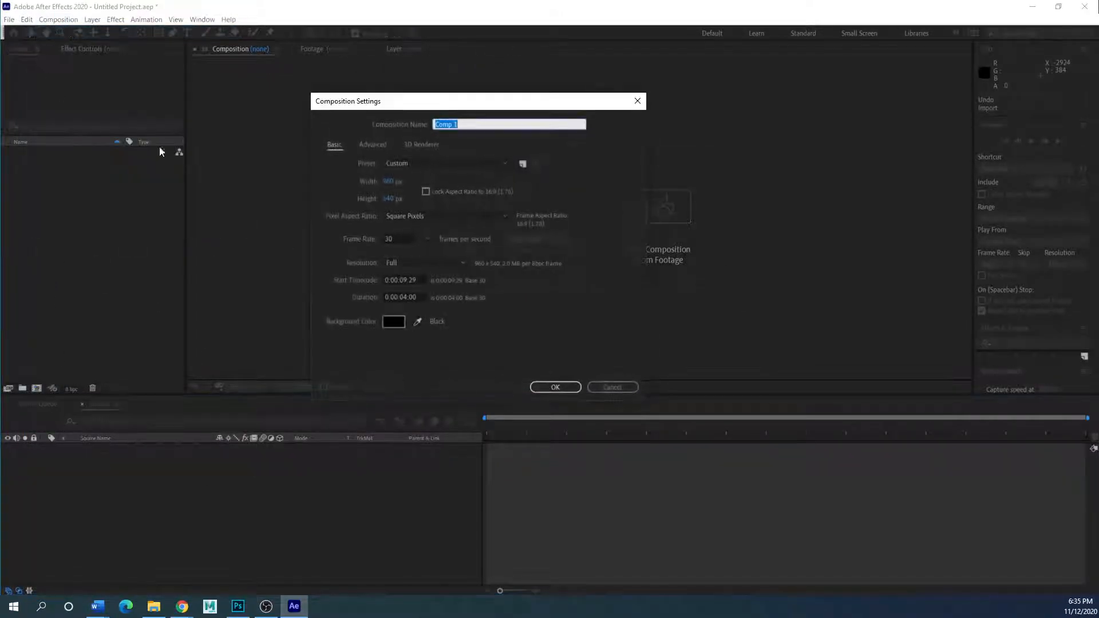
pyautogui.click(389, 181)
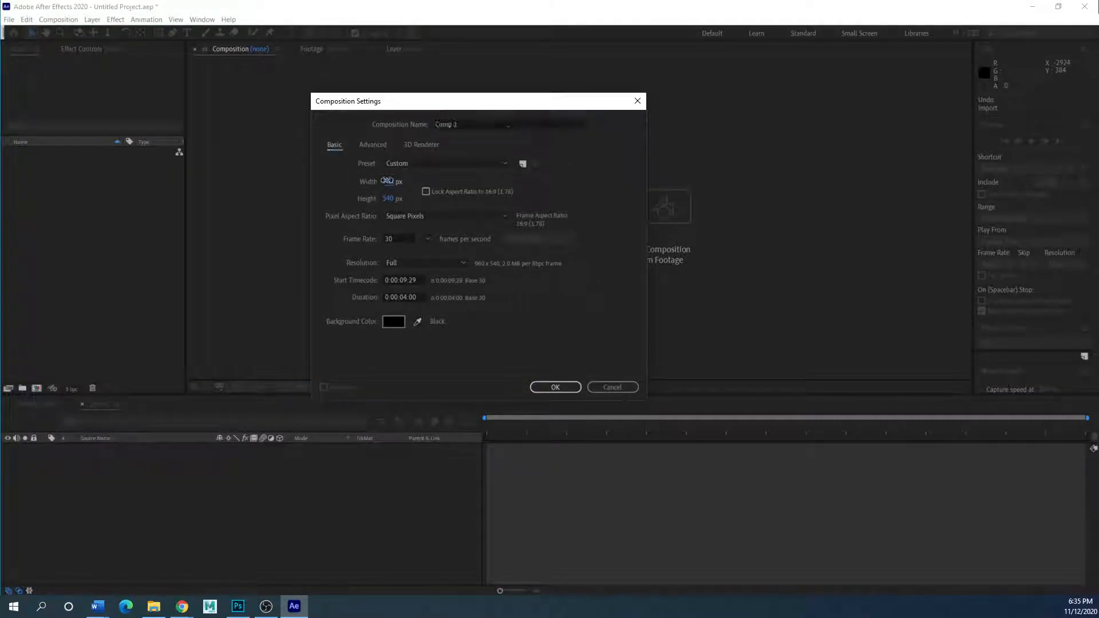
pyautogui.write('1280')
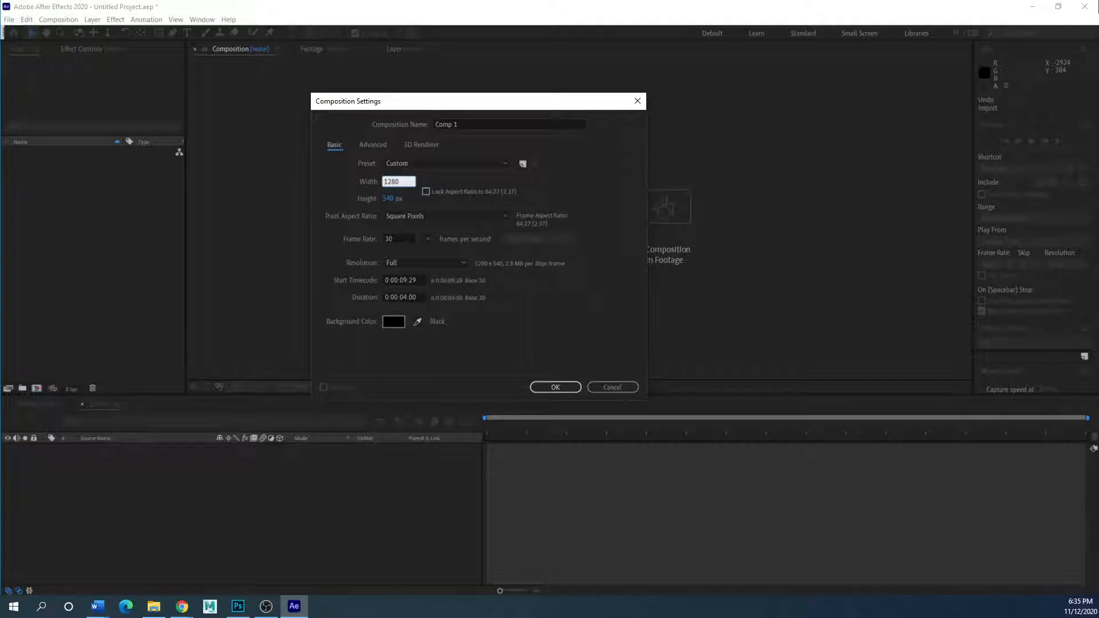
pyautogui.press('Tab')
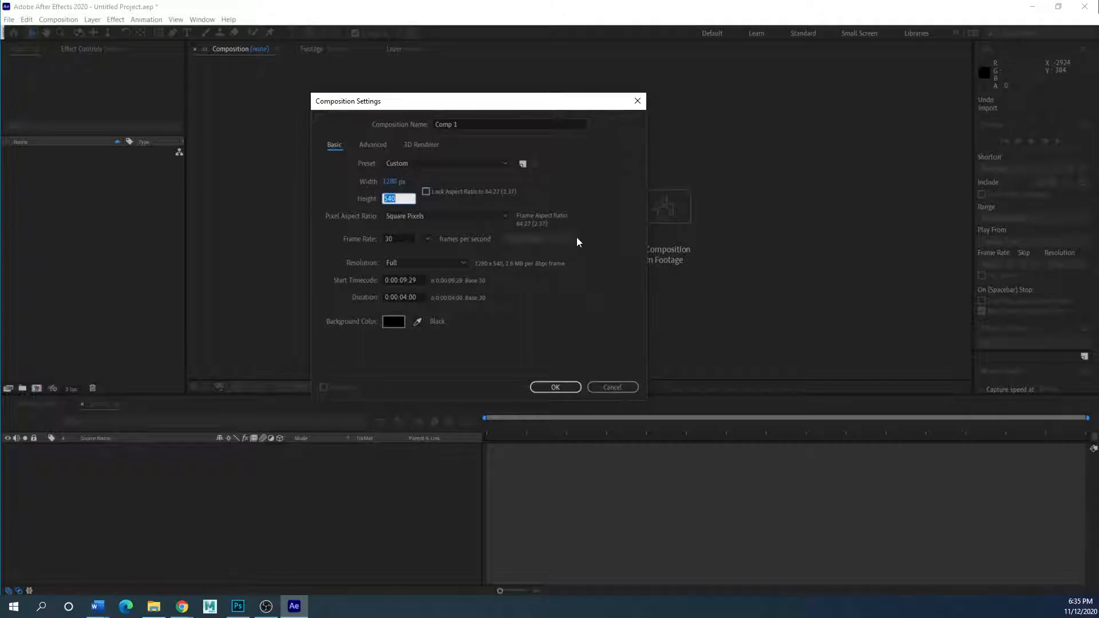
pyautogui.write('720')
pyautogui.click(562, 387)
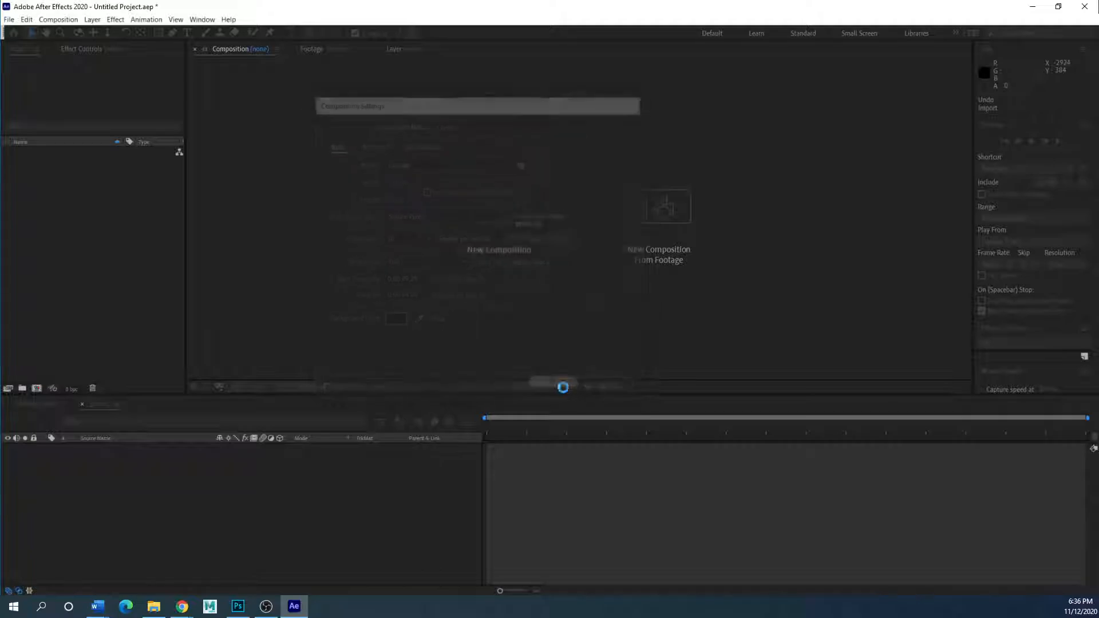
# - Preview the empty composition, stop playback and try moving the playhead near the start of the timeline
pyautogui.scroll(2, 532, 254)
pyautogui.scroll(-1, 531, 254)
pyautogui.scroll(1, 532, 254)
pyautogui.scroll(-2, 531, 254)
pyautogui.scroll(2, 531, 254)
pyautogui.scroll(-1, 532, 254)
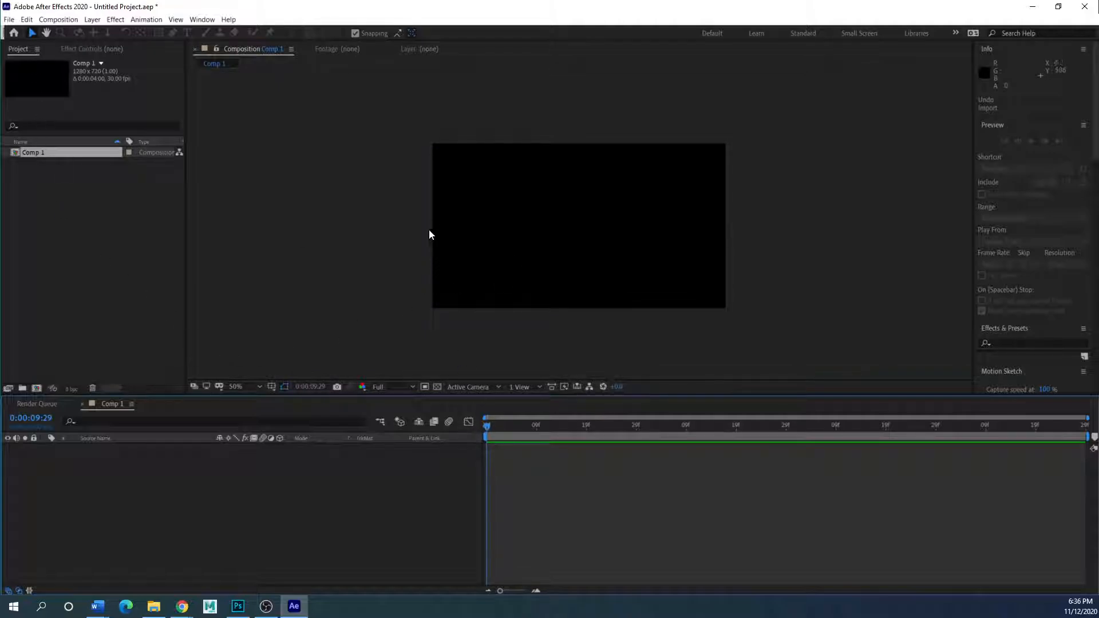
pyautogui.moveTo(485, 424); pyautogui.dragTo(24, 392)
pyautogui.scroll(-15, 996, 332)
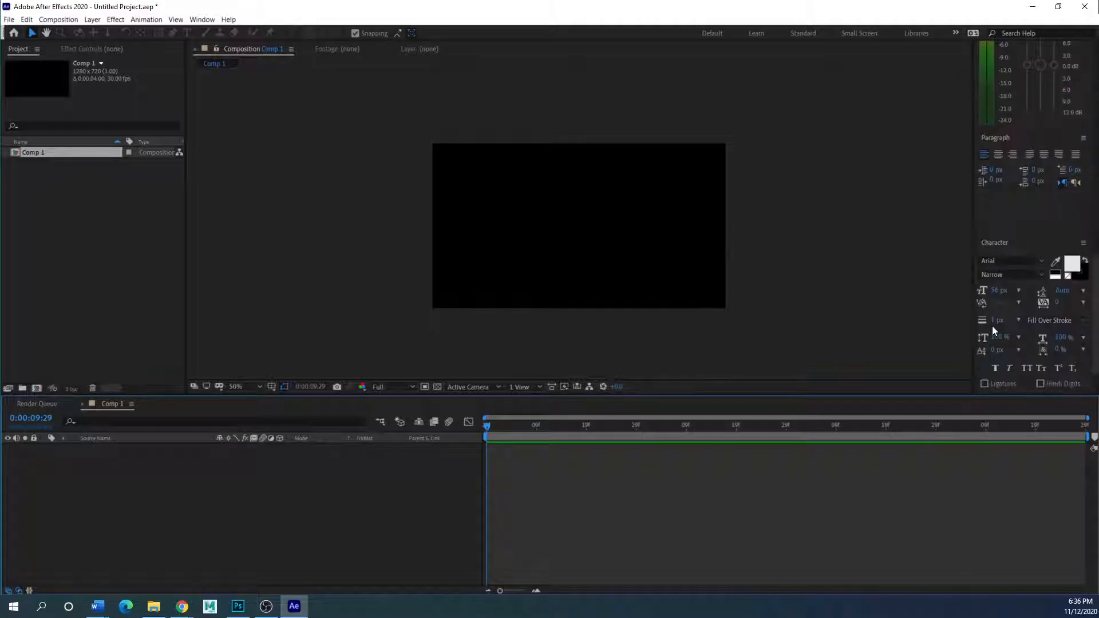
pyautogui.scroll(10, 993, 328)
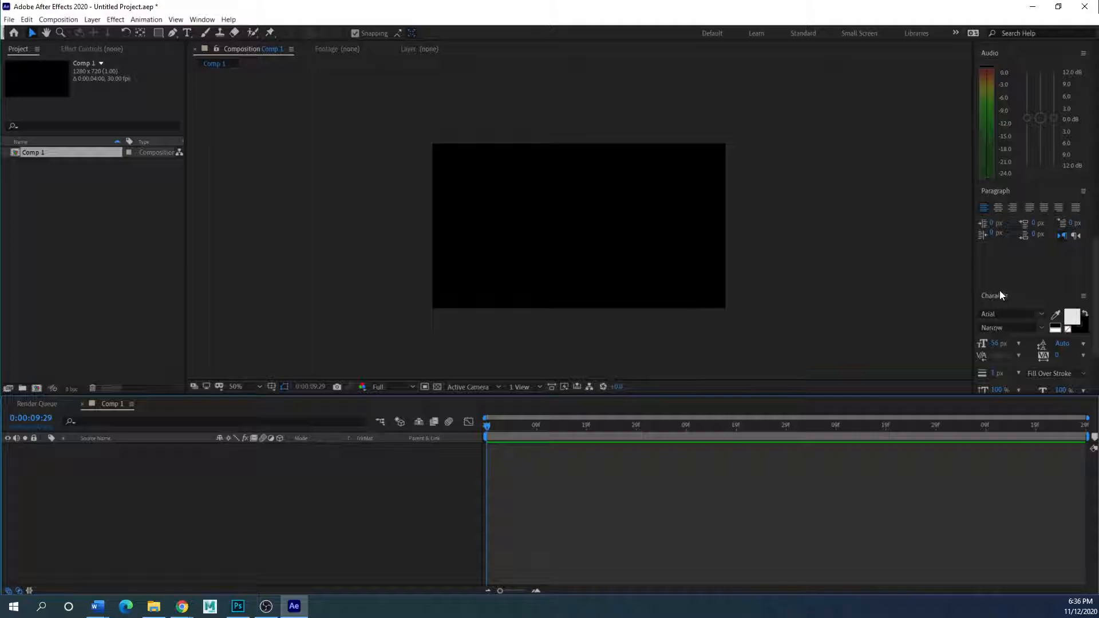
pyautogui.click(1032, 141)
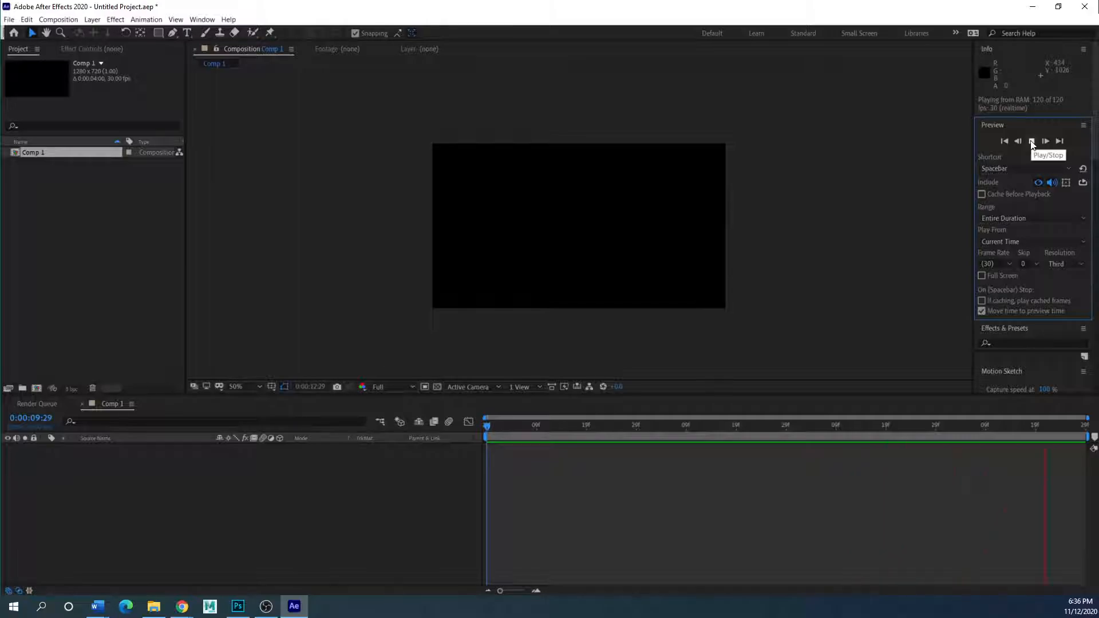
pyautogui.click(1032, 142)
pyautogui.moveTo(504, 428); pyautogui.dragTo(479, 428)
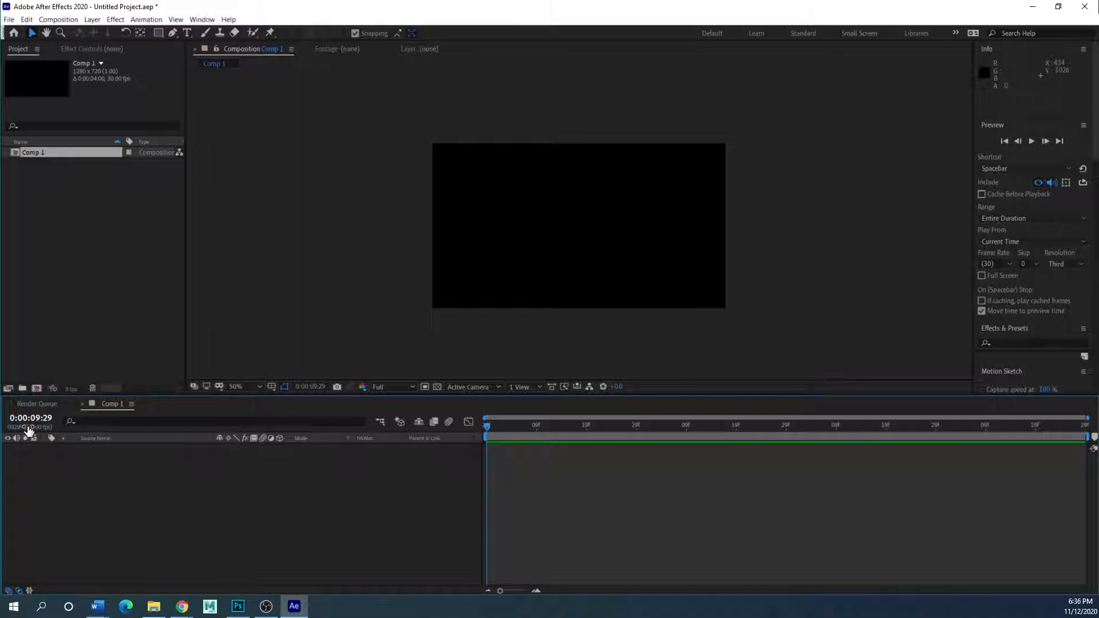
pyautogui.moveTo(493, 427)
pyautogui.mouseDown()
pyautogui.moveTo(1063, 427)
pyautogui.moveTo(512, 427)
pyautogui.mouseUp()
pyautogui.press('Home')
# - Import the masterLayer frames from for render passes_1.0001 as a TIFF sequence and add the footage to the composition's timeline
pyautogui.click(26, 20)
pyautogui.moveTo(9, 20)
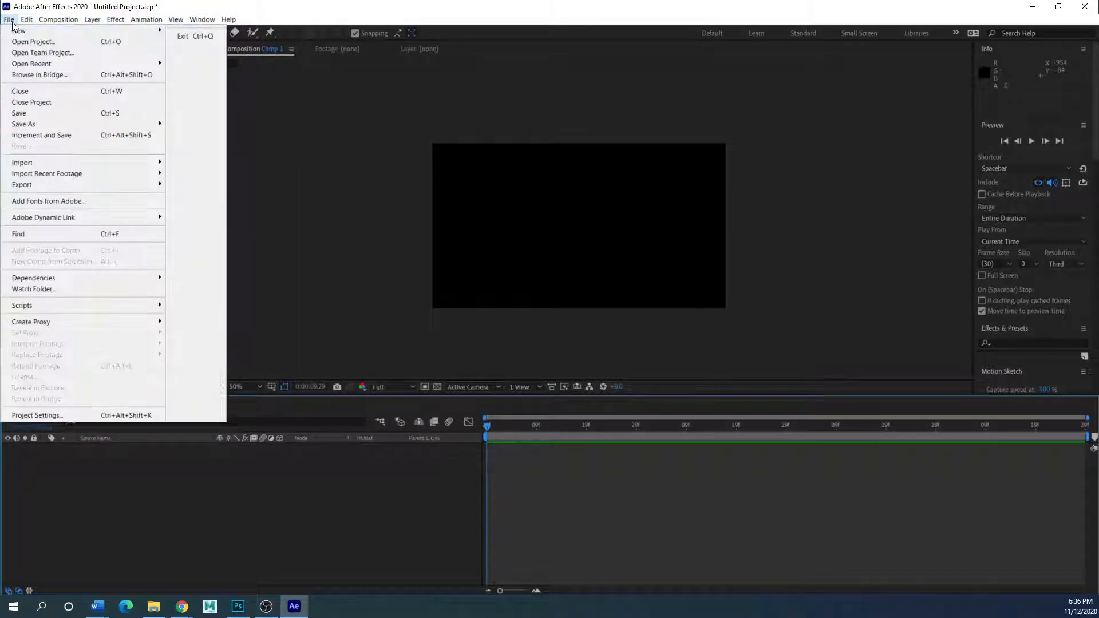
pyautogui.moveTo(46, 166)
pyautogui.click(204, 163)
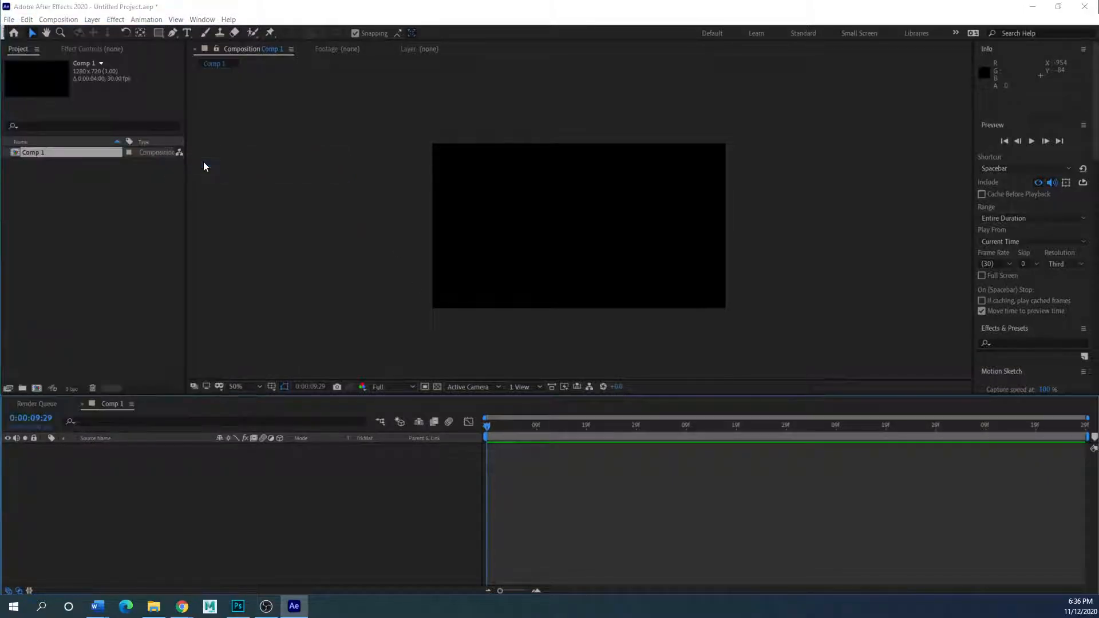
pyautogui.click(135, 139)
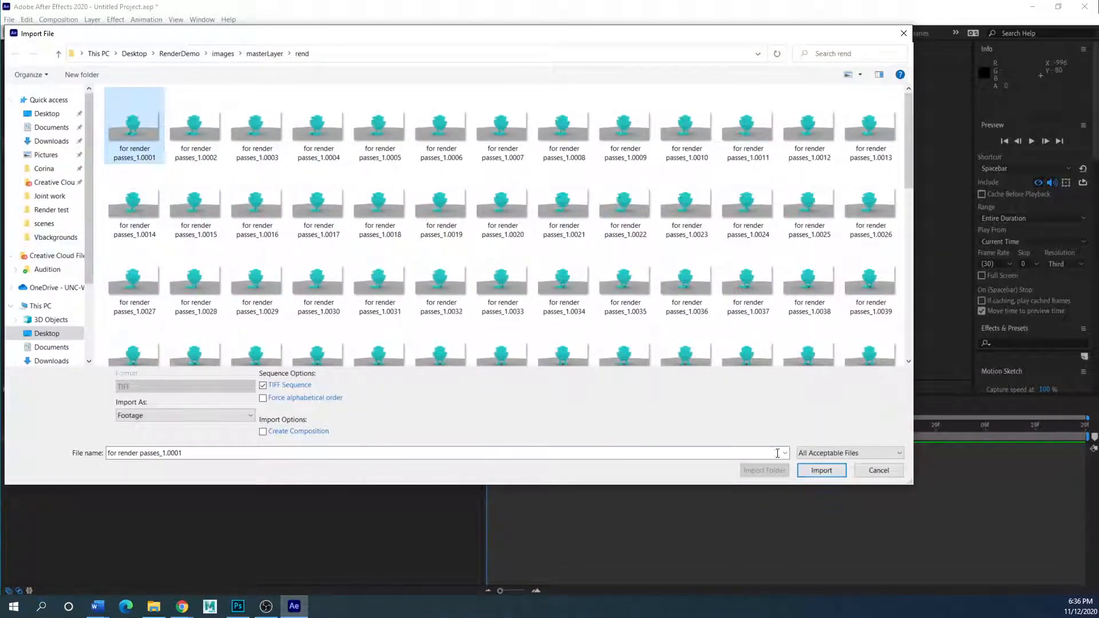
pyautogui.click(820, 471)
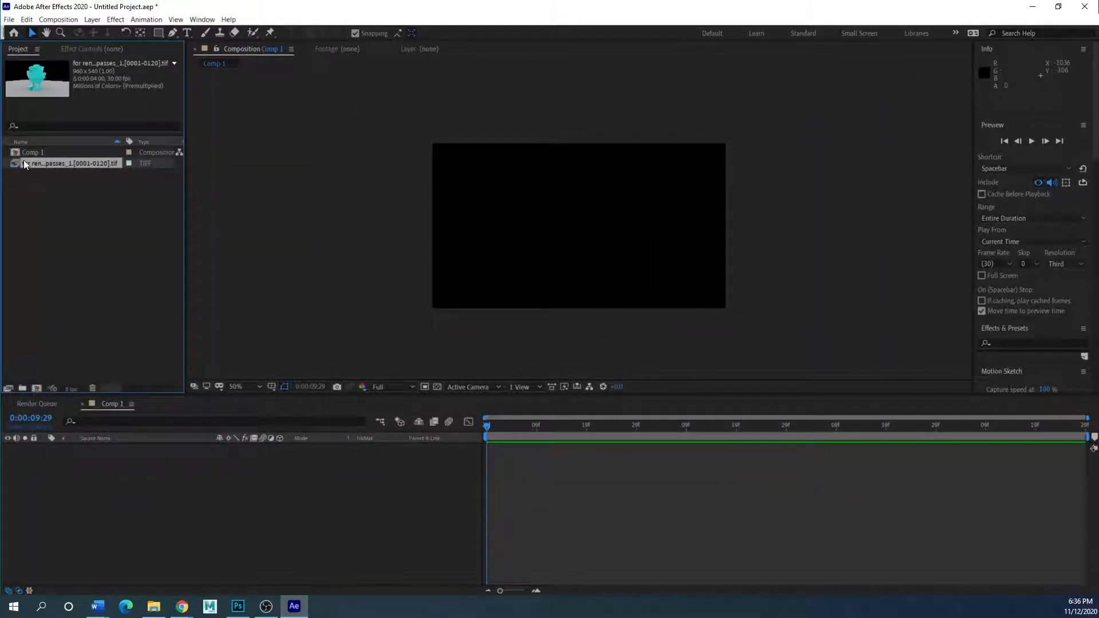
pyautogui.moveTo(23, 162); pyautogui.dragTo(67, 456)
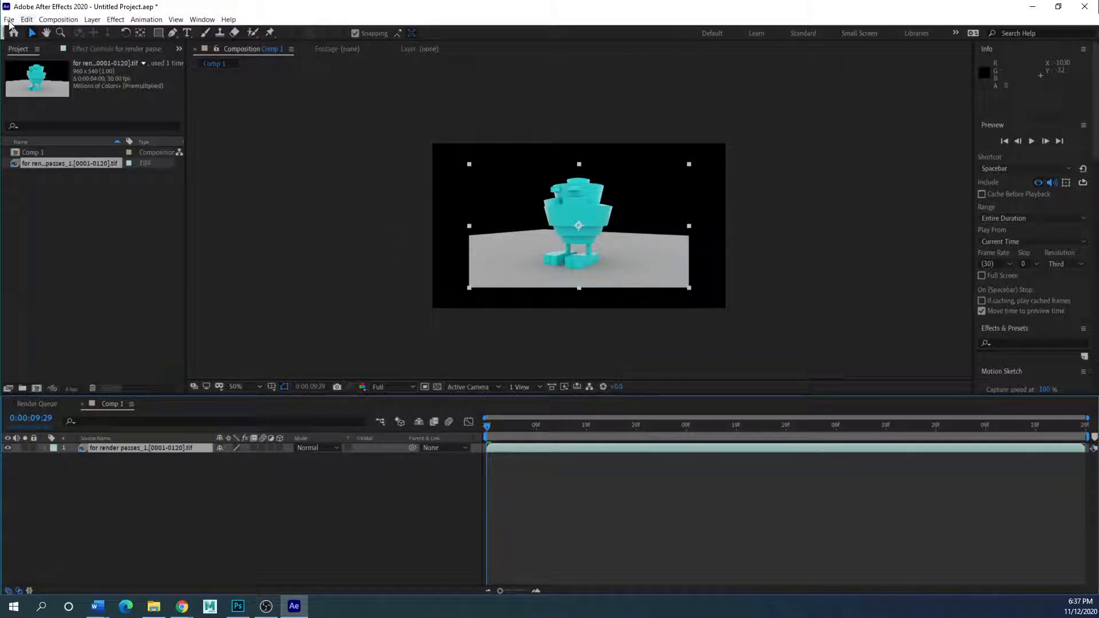
# - Try scaling the masterLayer footage to fill the composition frame, and undo the scaling
pyautogui.moveTo(470, 289); pyautogui.dragTo(427, 313)
pyautogui.rightClick(427, 312)
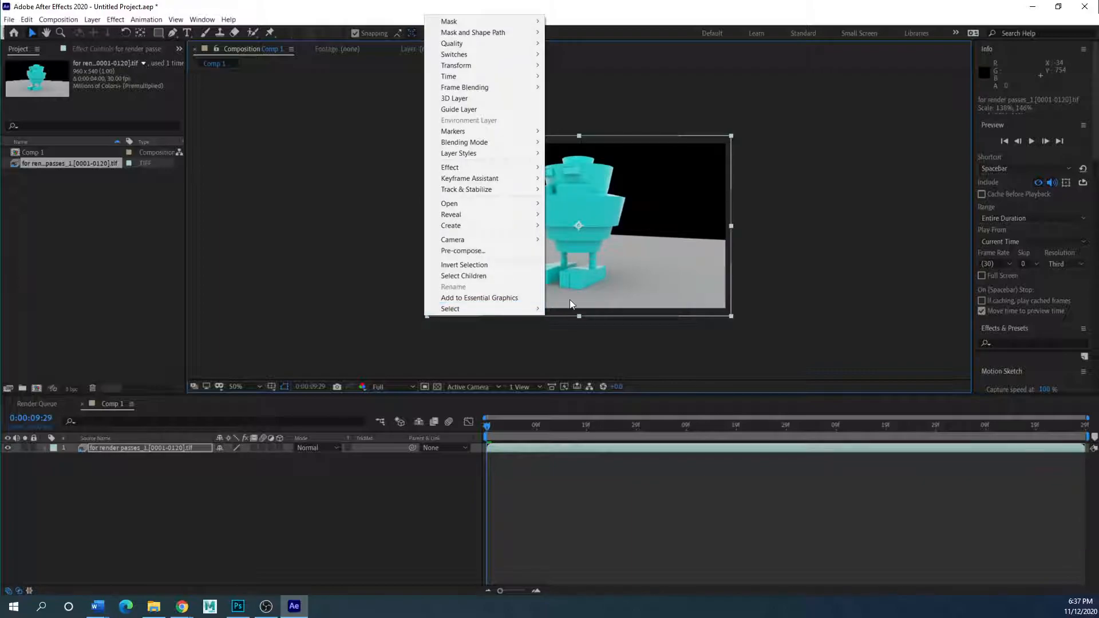
pyautogui.click(425, 318)
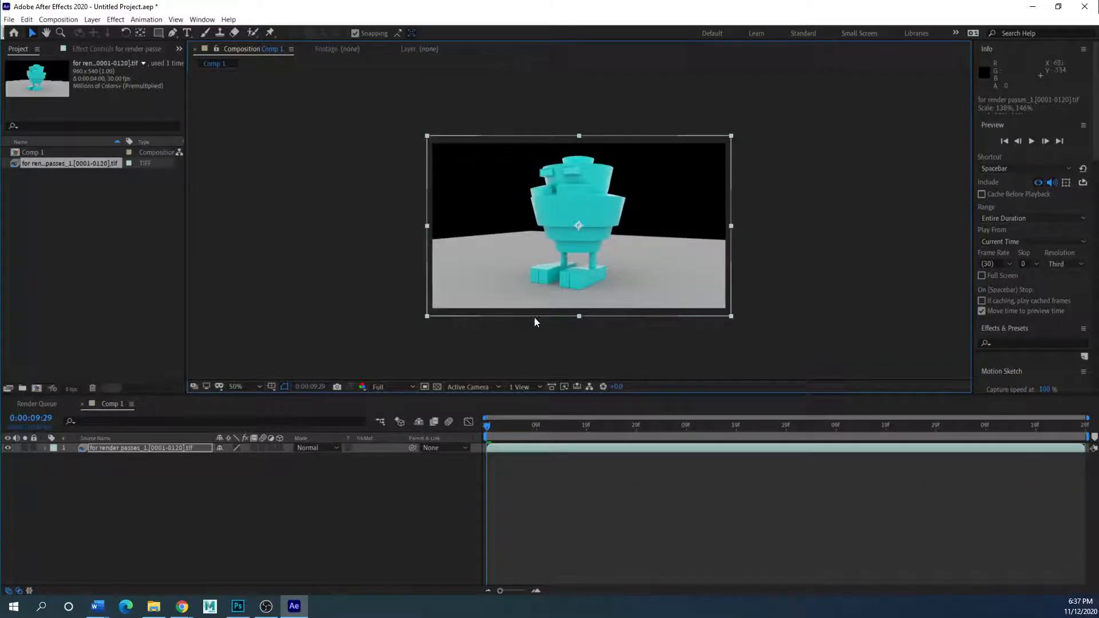
pyautogui.click(425, 314)
pyautogui.moveTo(437, 306); pyautogui.dragTo(472, 289)
pyautogui.hotkey('ctrl', 'z')
pyautogui.hotkey('ctrl', 'z')
pyautogui.hotkey('ctrl', 'z')
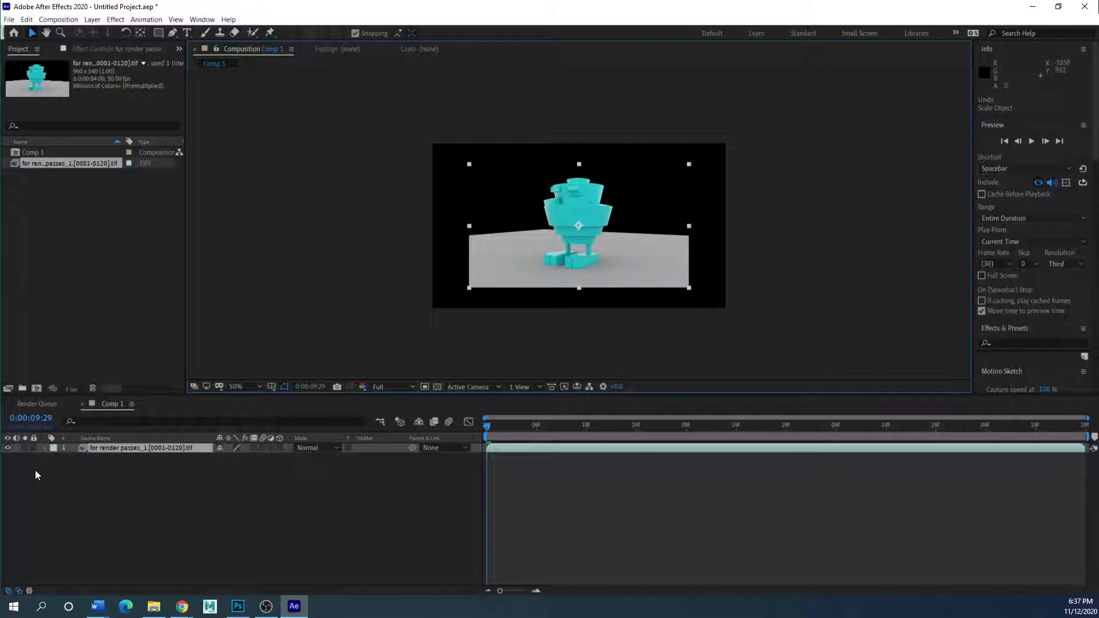
# - Import the RenderDemo/images/occ/rend frames from for render passes_1.0001 as a TIFF sequence and place them below the masterLayer layer
pyautogui.click(10, 21)
pyautogui.moveTo(44, 164)
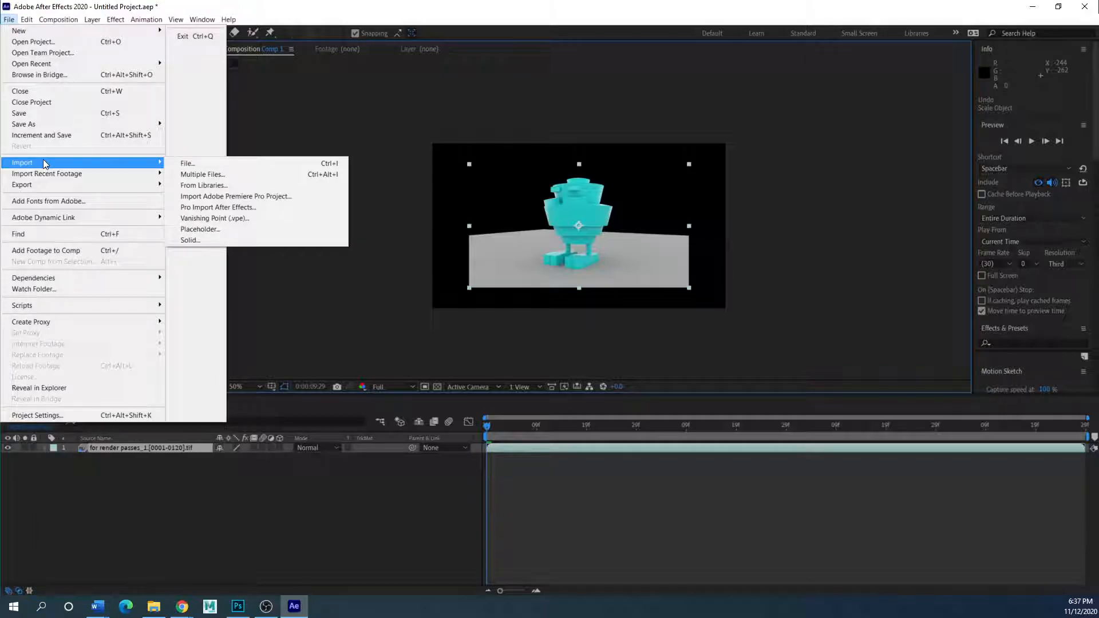
pyautogui.click(189, 163)
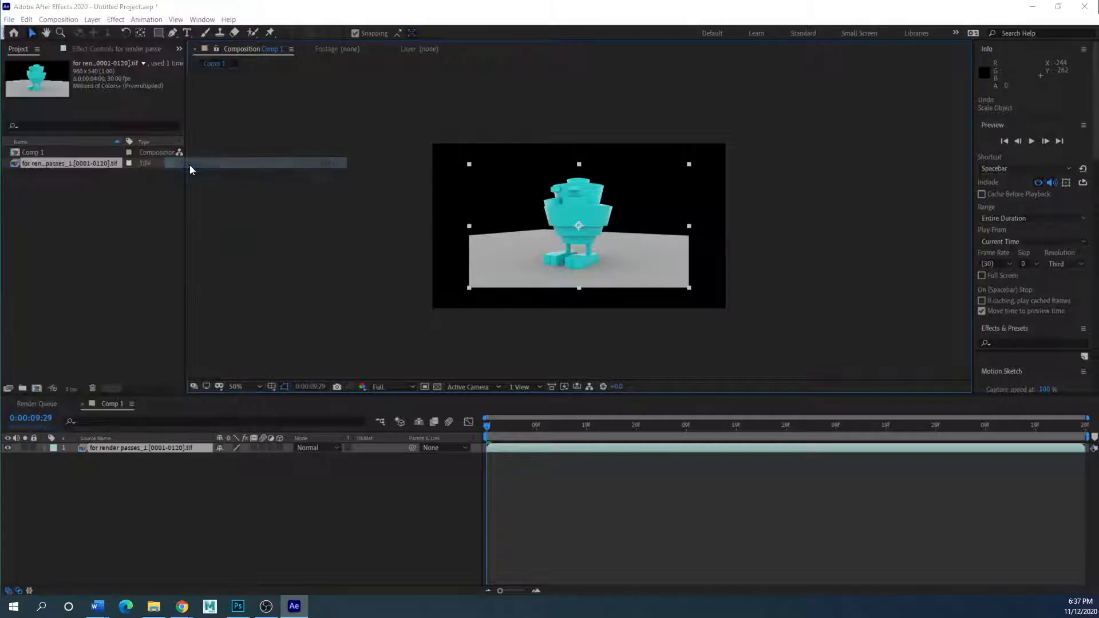
pyautogui.click(59, 54)
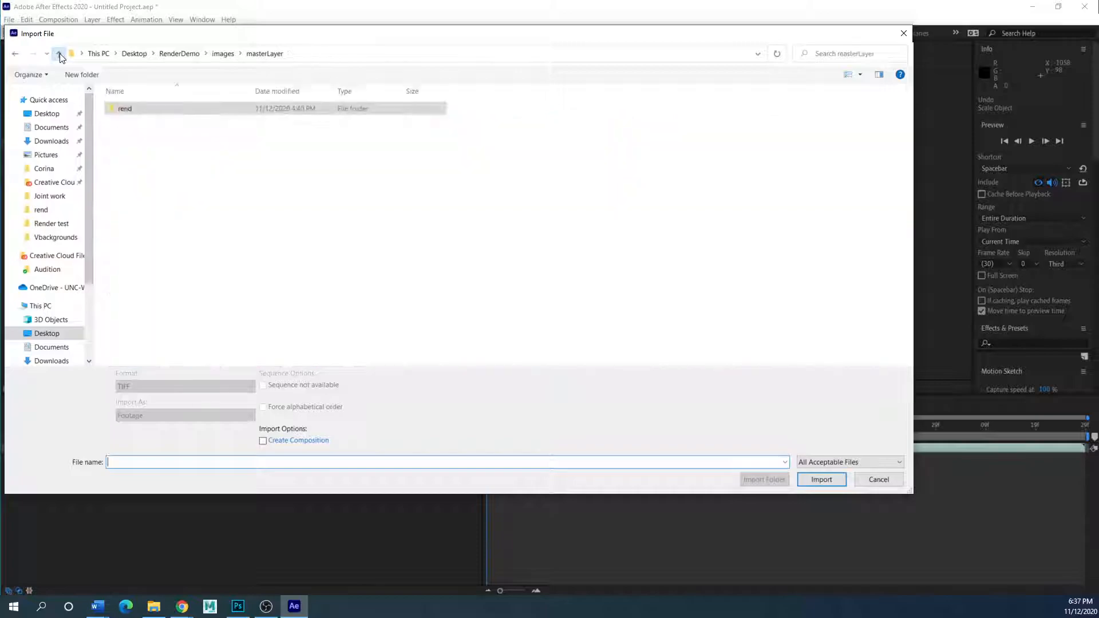
pyautogui.click(59, 54)
pyautogui.doubleClick(203, 129)
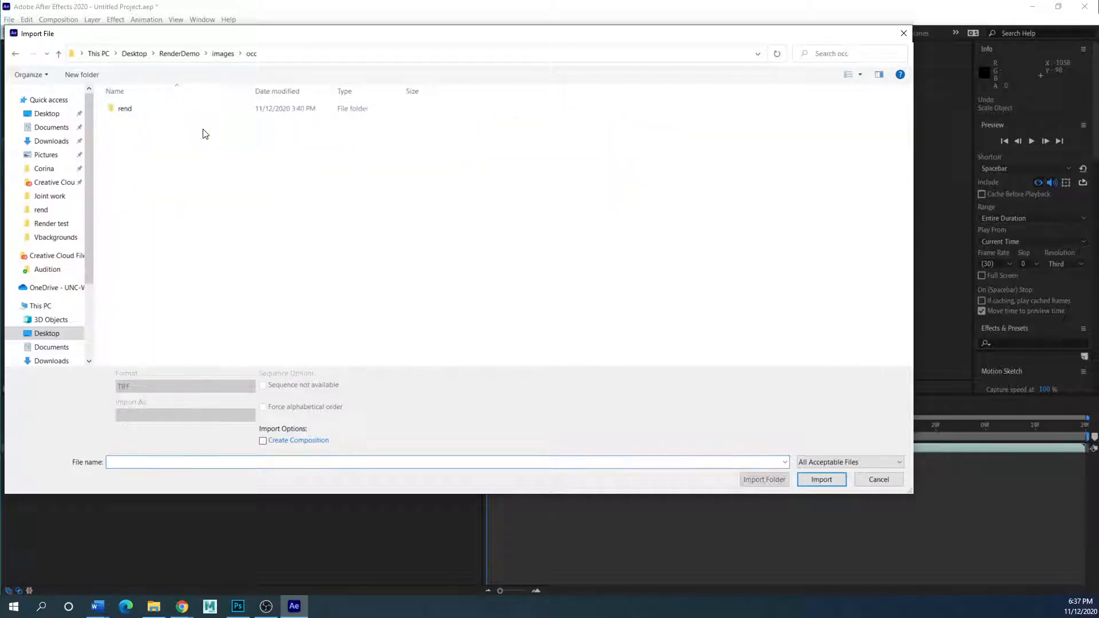
pyautogui.doubleClick(126, 108)
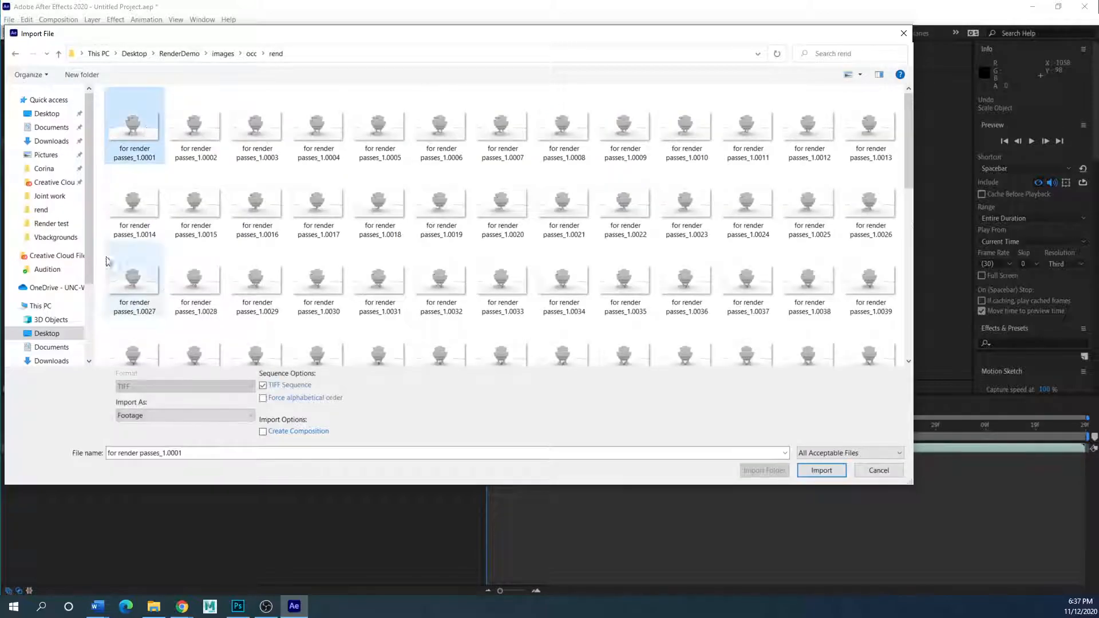
pyautogui.click(819, 470)
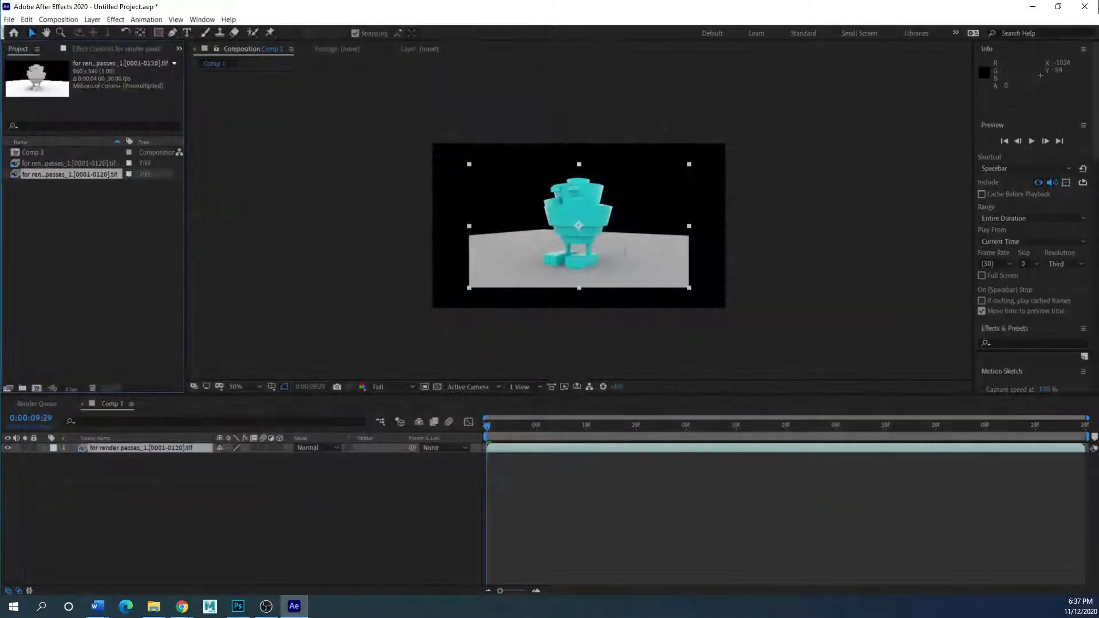
pyautogui.moveTo(48, 173); pyautogui.dragTo(75, 494)
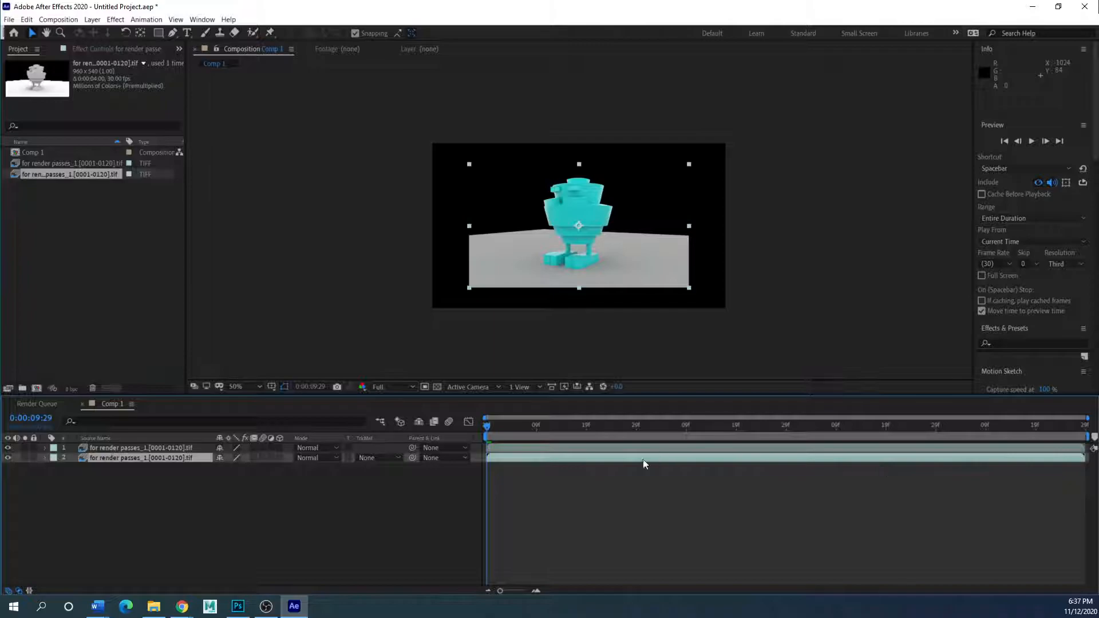
# - Scrub through the timeline, and hide and show the masterLayer layer to view the occlusion pass beneath it
pyautogui.moveTo(489, 427); pyautogui.dragTo(1082, 427)
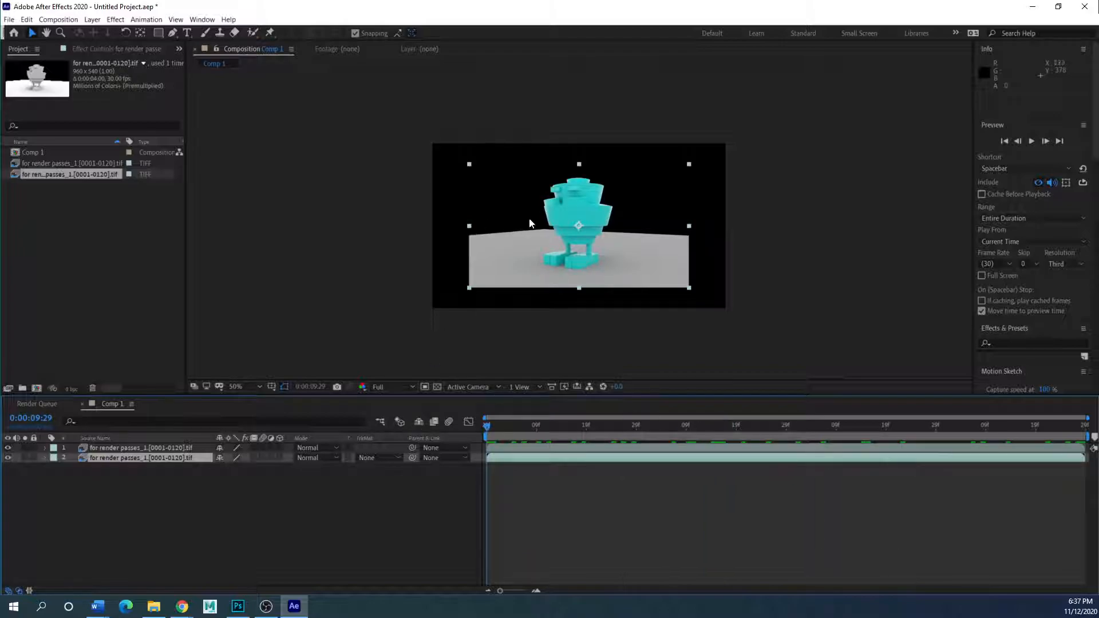
pyautogui.click(7, 449)
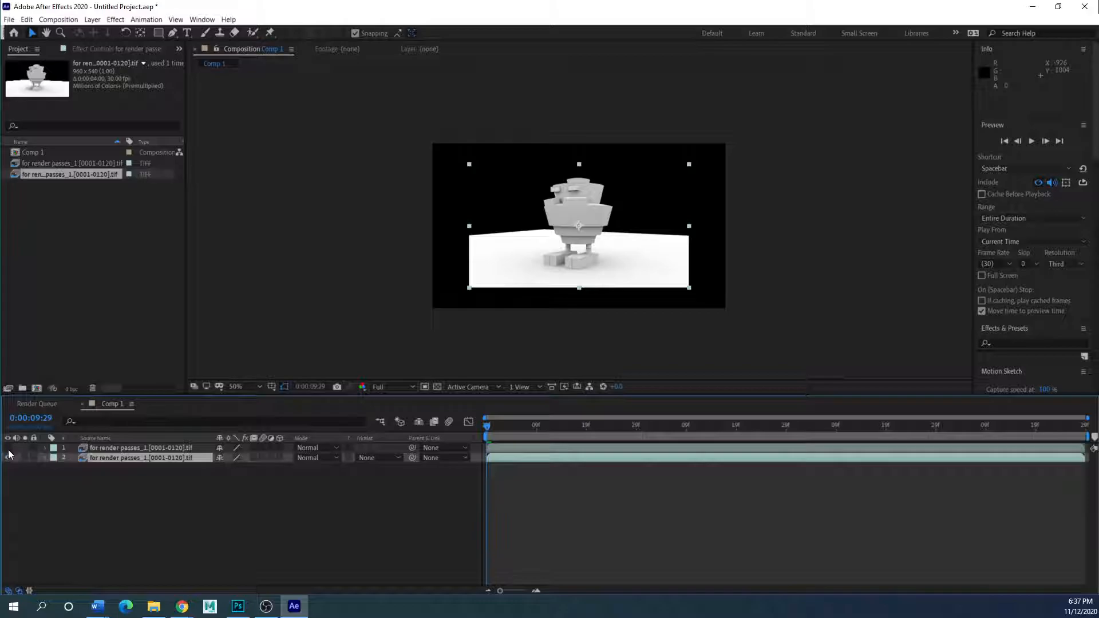
pyautogui.click(7, 448)
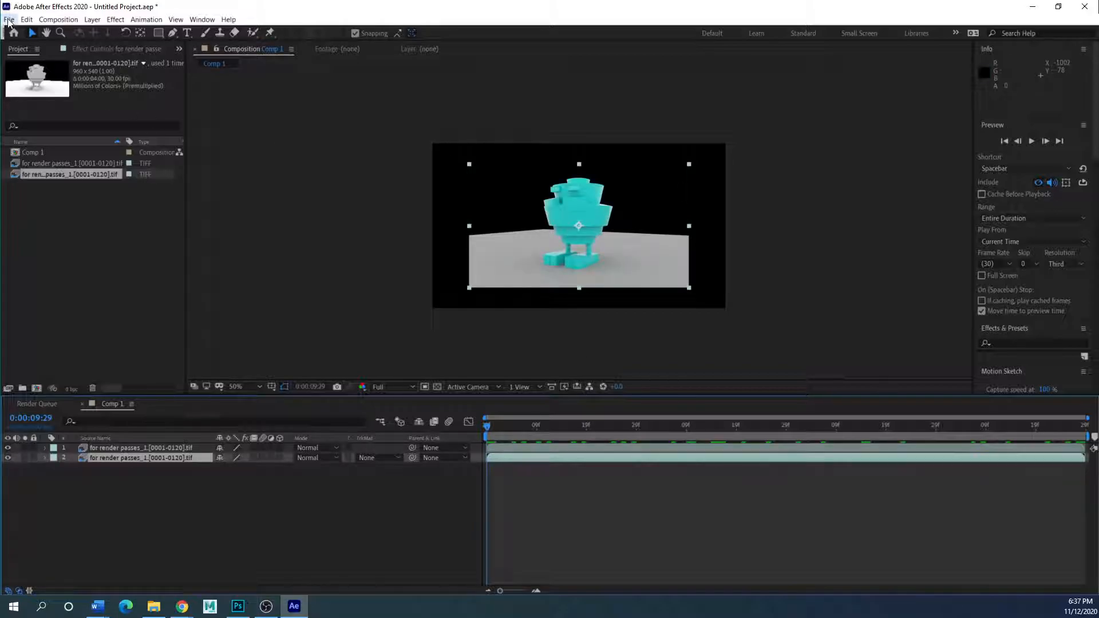
# - Import the RenderDemo/images/wireframe/rend frames from for render passes_1.0001 as a TIFF sequence and place them below the two existing layers
pyautogui.click(9, 20)
pyautogui.moveTo(163, 162)
pyautogui.click(207, 162)
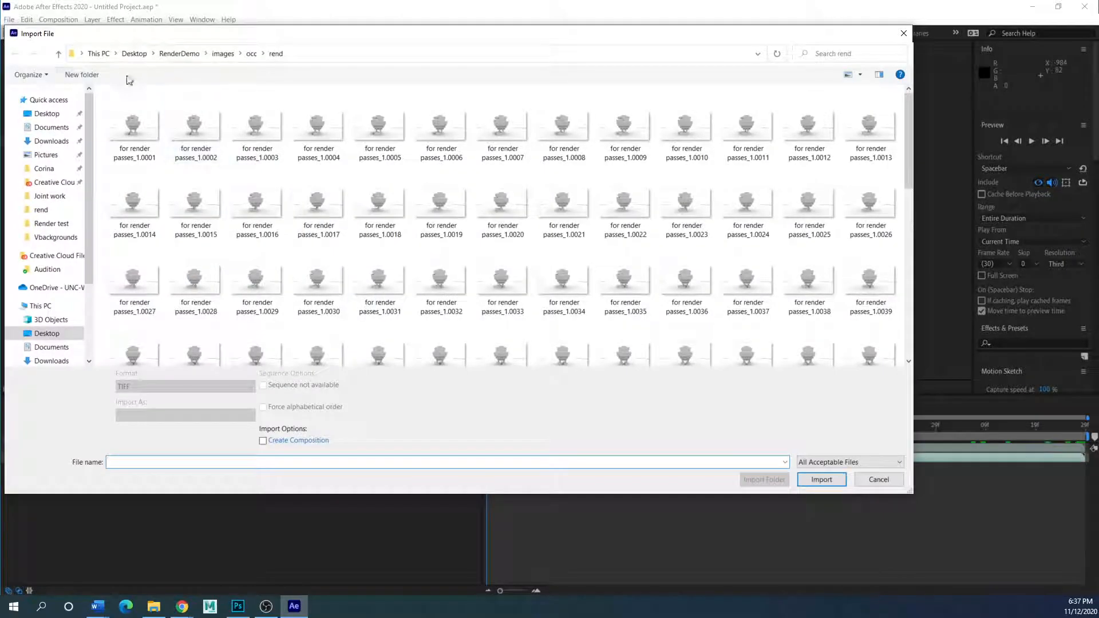
pyautogui.click(58, 54)
pyautogui.click(58, 54)
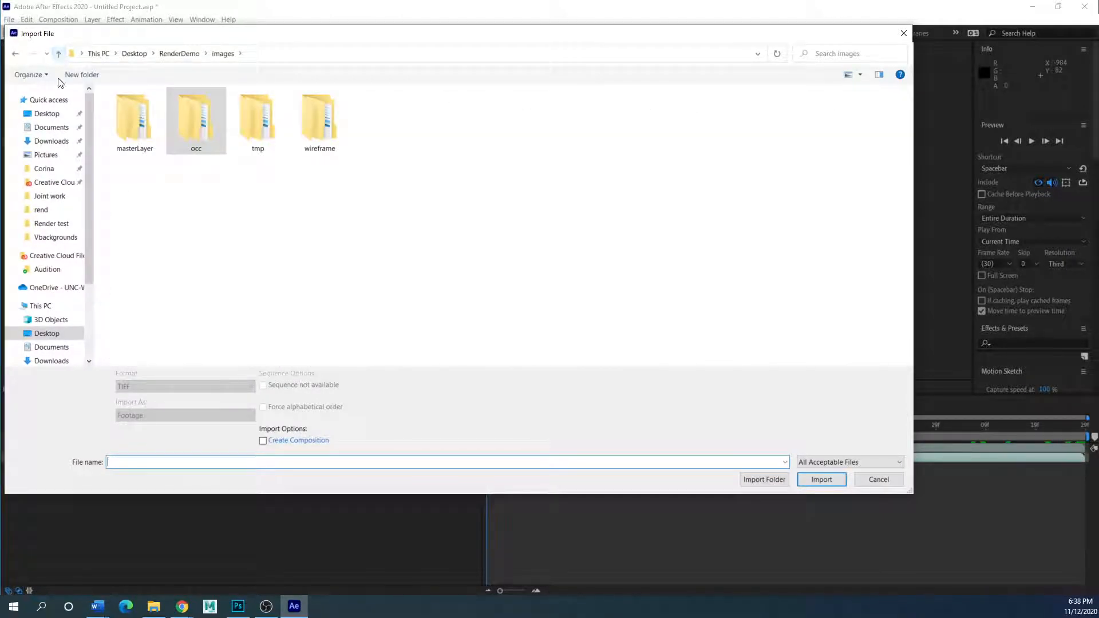
pyautogui.doubleClick(315, 123)
pyautogui.doubleClick(132, 109)
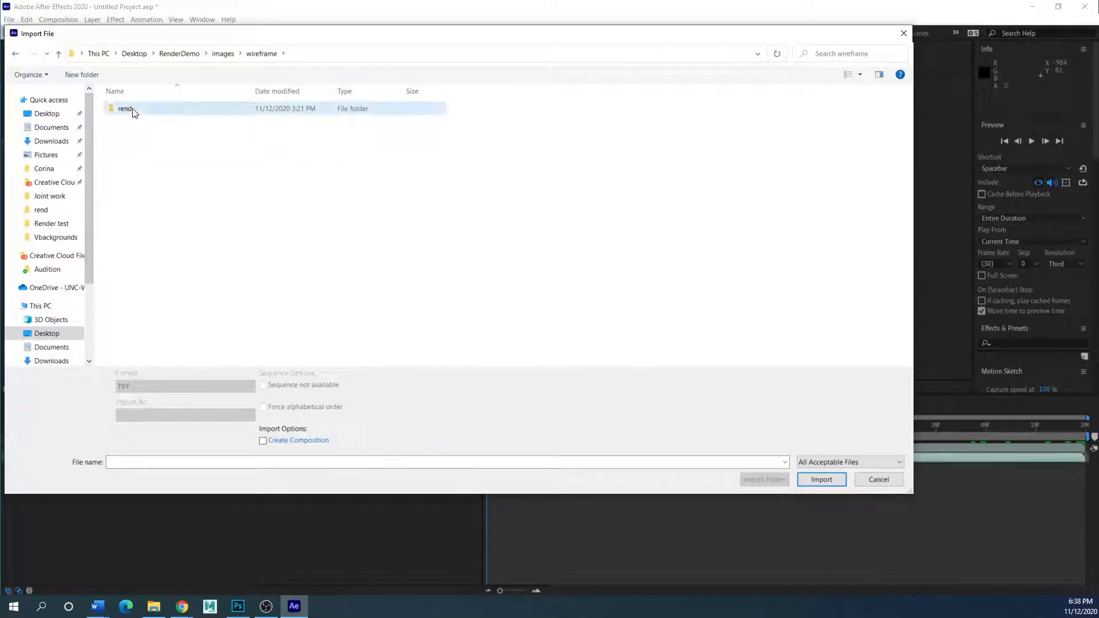
pyautogui.click(143, 129)
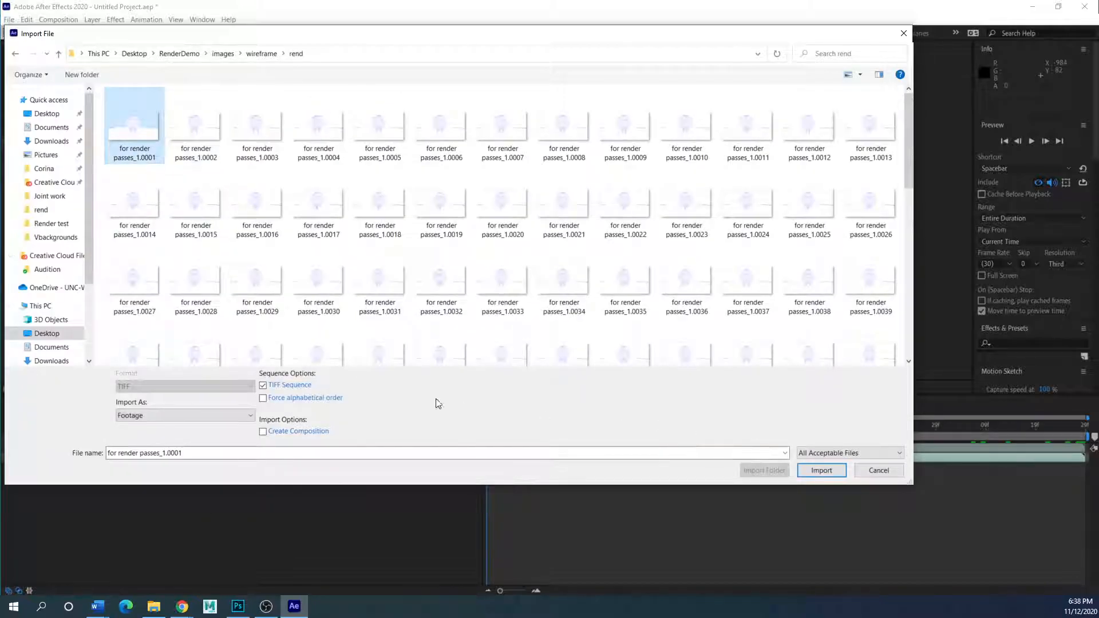
pyautogui.click(822, 470)
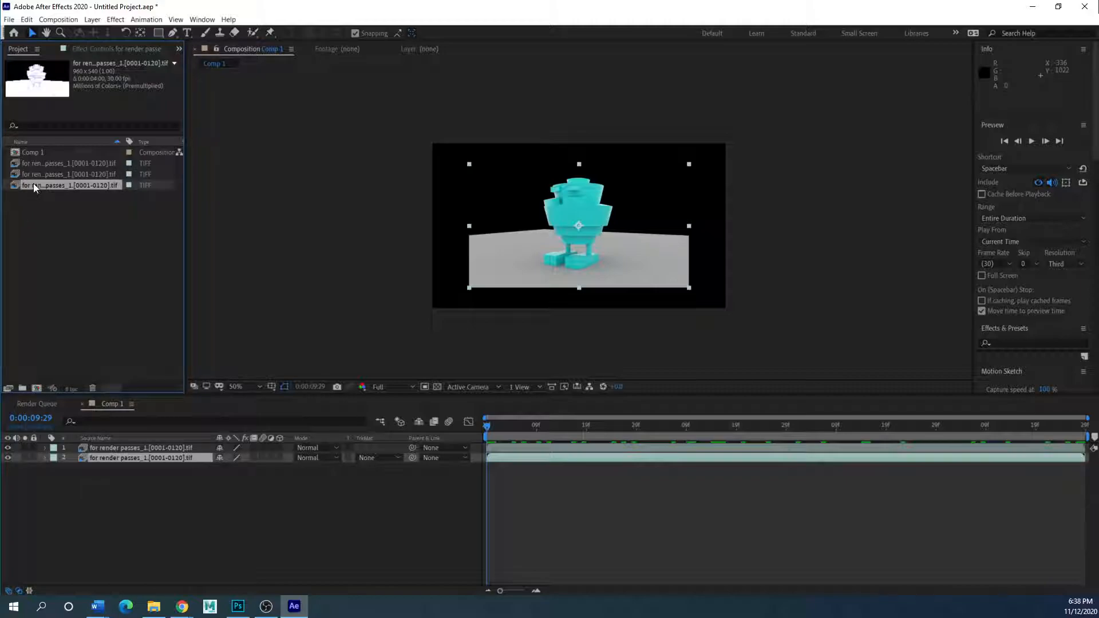
pyautogui.moveTo(33, 183); pyautogui.dragTo(71, 467)
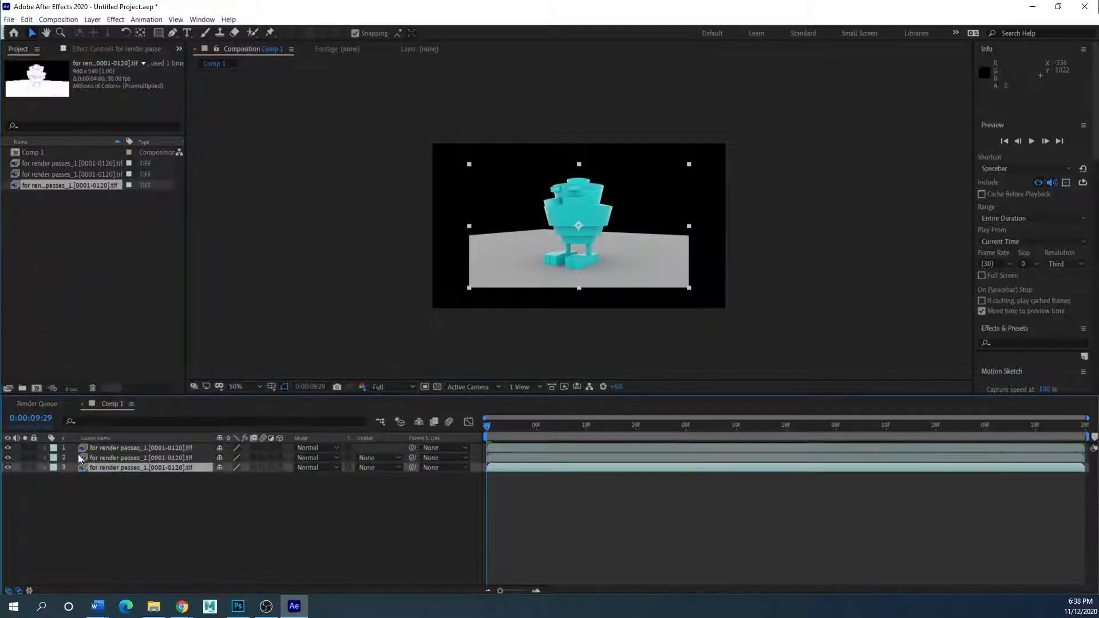
# - Hide the masterLayer and occlusion layers to view the wireframe pass beneath them, and show both layers again
pyautogui.click(8, 457)
pyautogui.click(7, 447)
pyautogui.moveTo(8, 449); pyautogui.dragTo(8, 458)
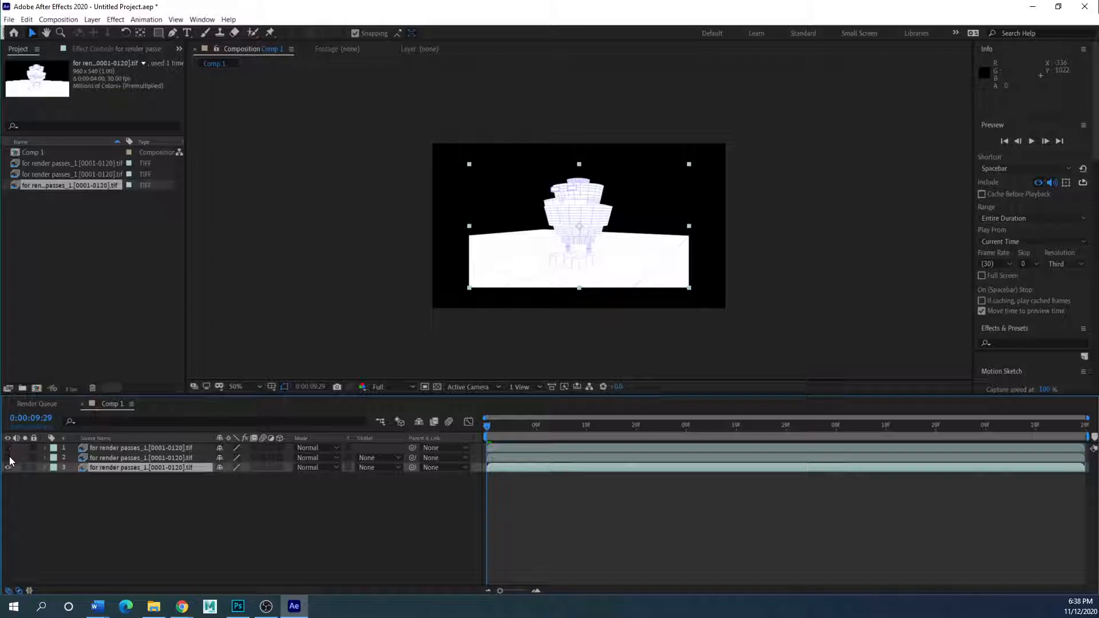
# - Select all three render pass layers and fit them to the composition frame, undoing a freehand scaling attempt
pyautogui.keyDown('shift'); pyautogui.click(117, 458); pyautogui.keyUp('shift')
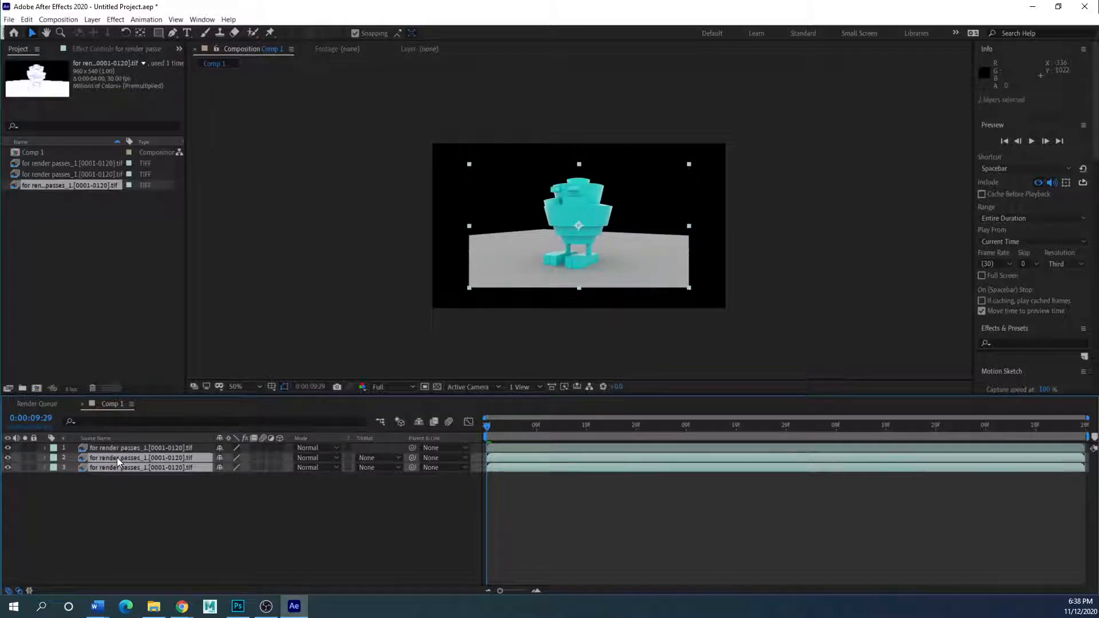
pyautogui.keyDown('shift'); pyautogui.click(122, 447); pyautogui.keyUp('shift')
pyautogui.moveTo(469, 288); pyautogui.dragTo(445, 301)
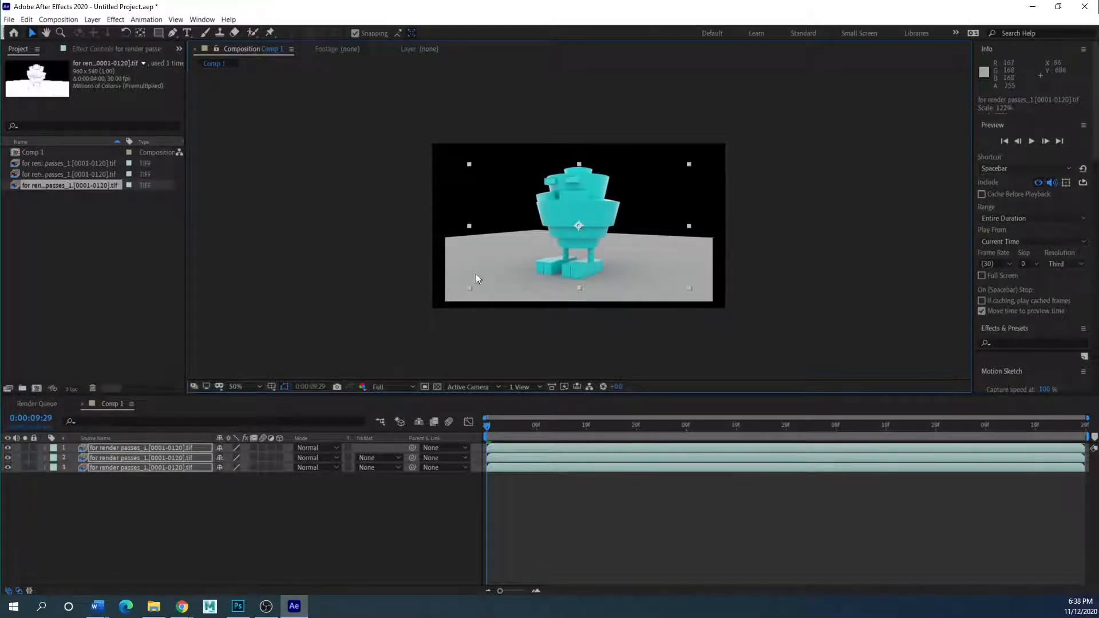
pyautogui.hotkey('ctrl', 'z')
pyautogui.click(60, 20)
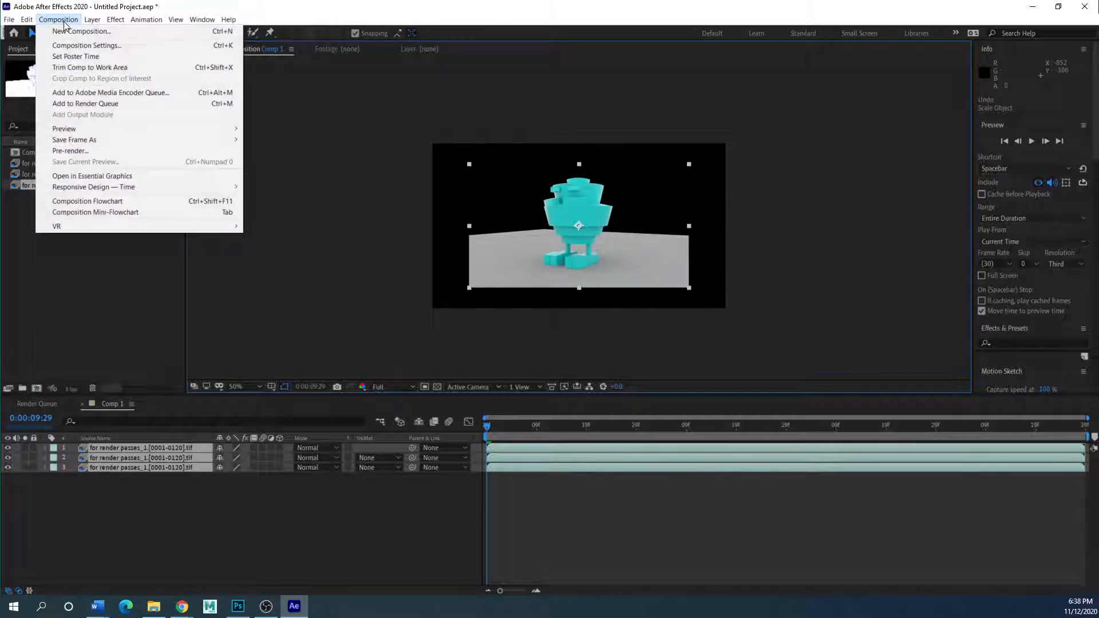
pyautogui.moveTo(90, 25)
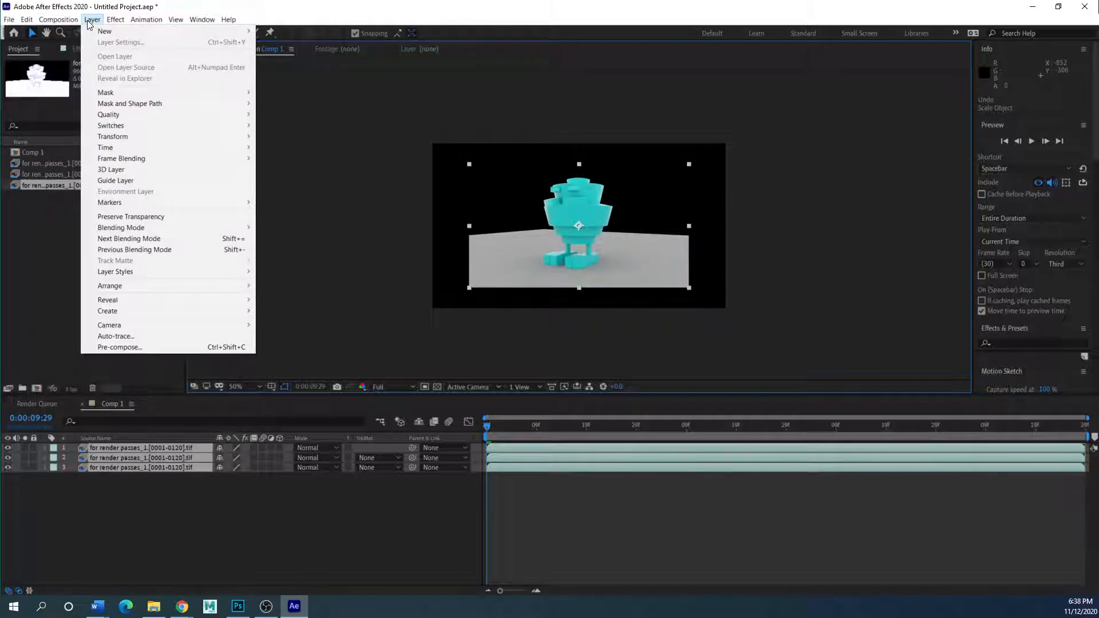
pyautogui.moveTo(147, 139)
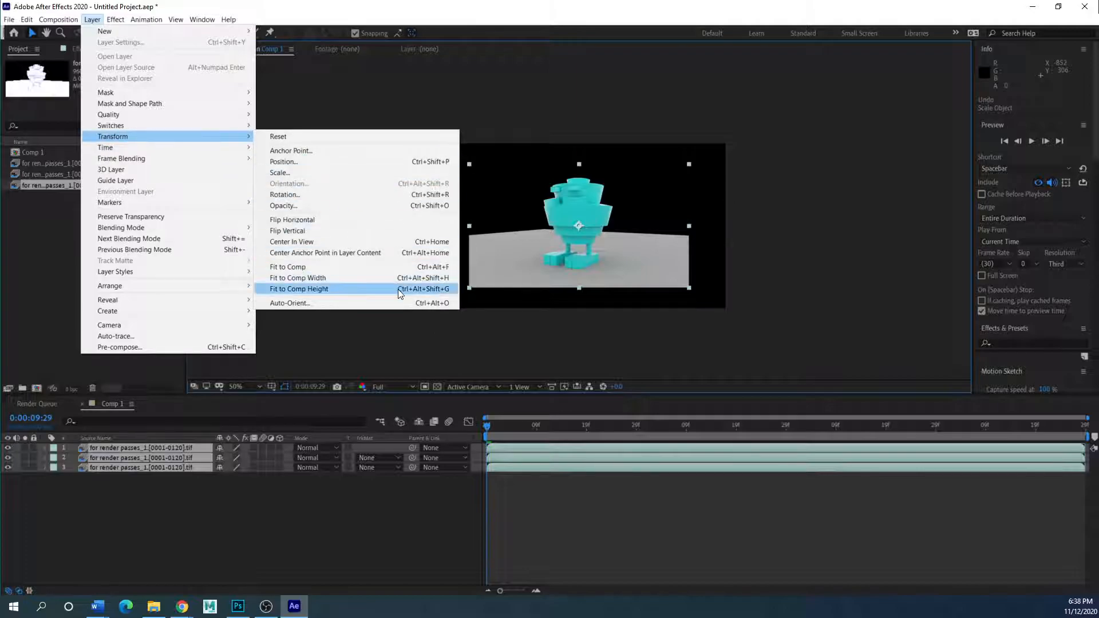
pyautogui.click(304, 270)
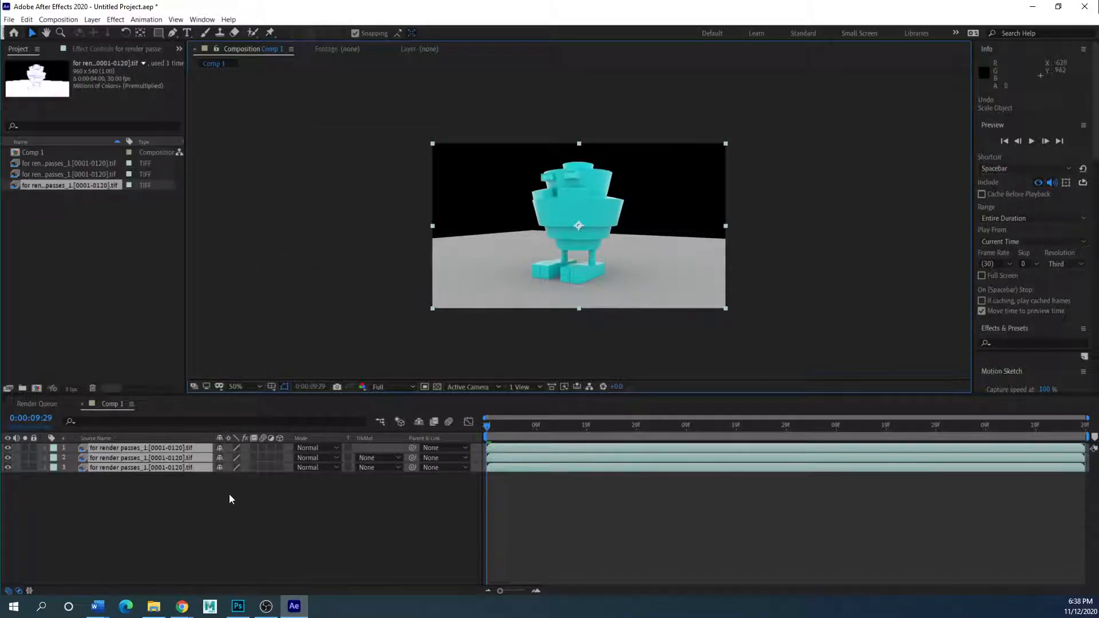
# - Toggle the layers' visibility to compare the passes, leaving the occlusion and wireframe layers hidden and only masterLayer shown
pyautogui.click(34, 520)
pyautogui.click(8, 468)
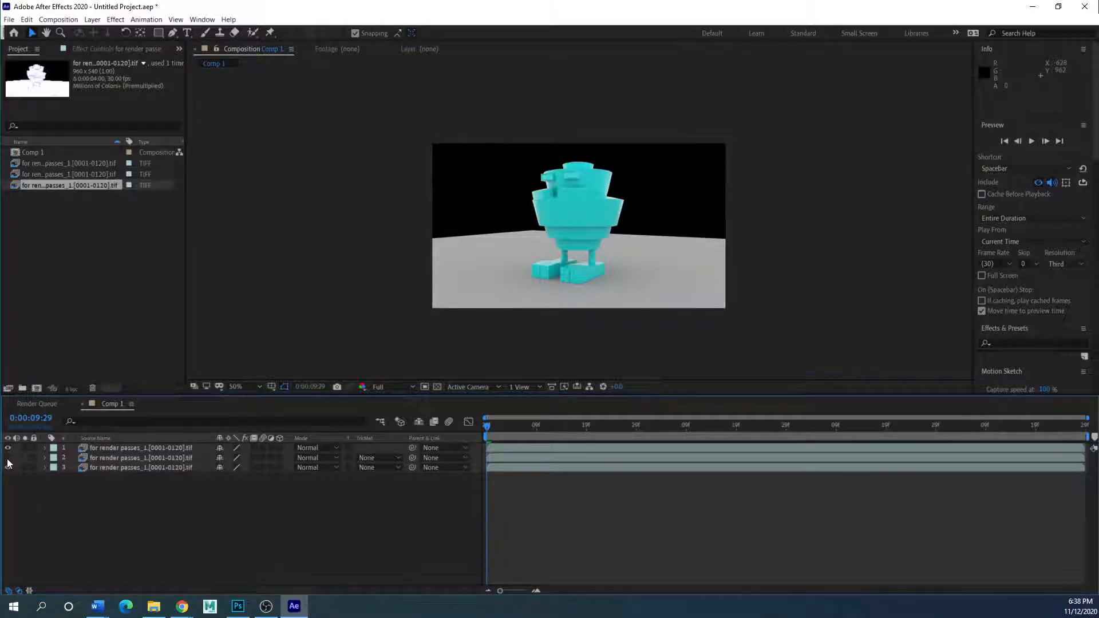
pyautogui.click(8, 448)
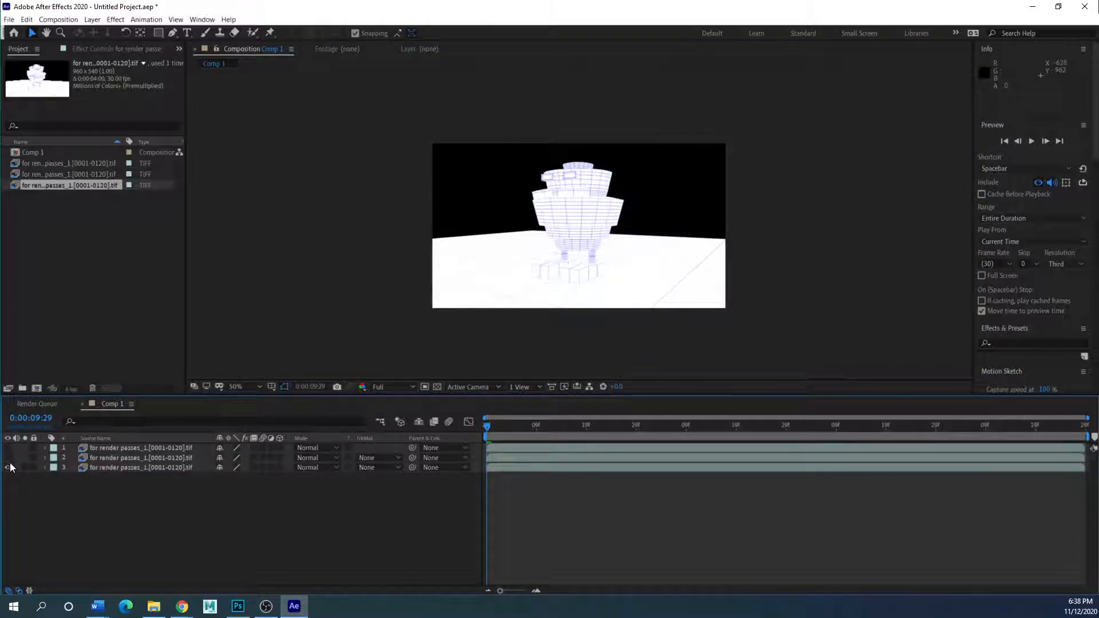
pyautogui.click(8, 458)
pyautogui.click(8, 448)
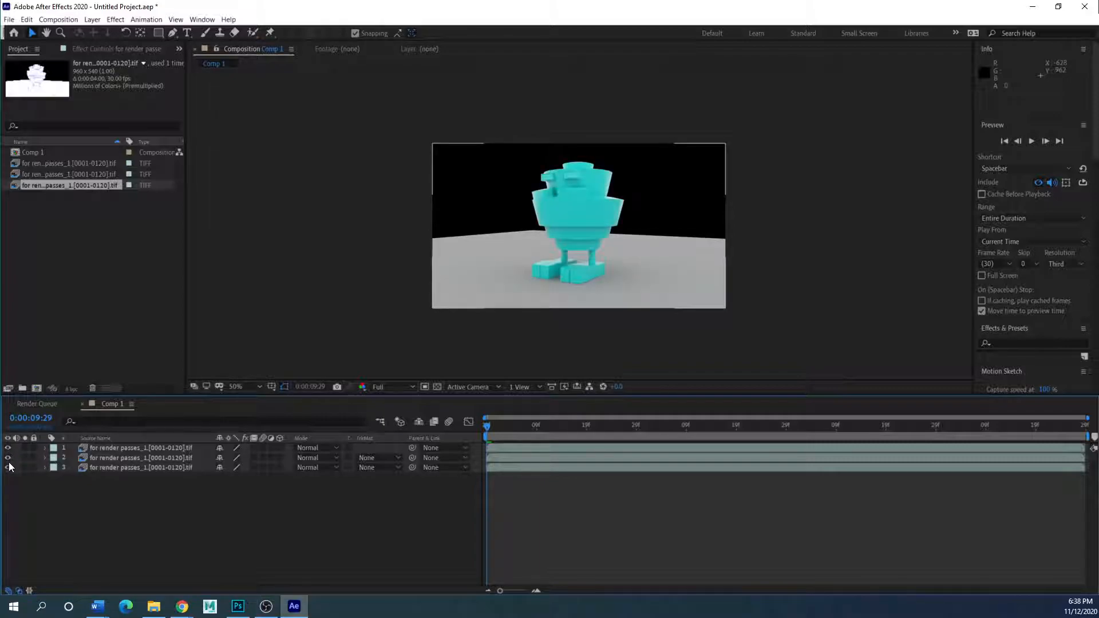
pyautogui.click(8, 467)
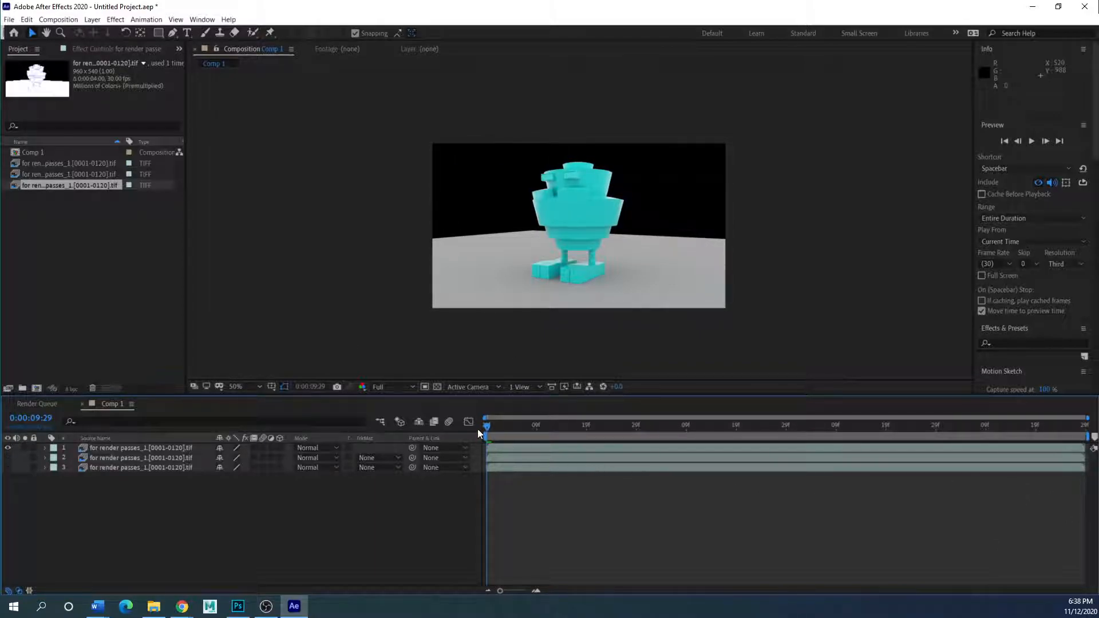
# - Scrub and play the turntable animation of the masterLayer pass, and return the playhead to the composition's start
pyautogui.moveTo(486, 426); pyautogui.dragTo(1080, 426)
pyautogui.click(1031, 141)
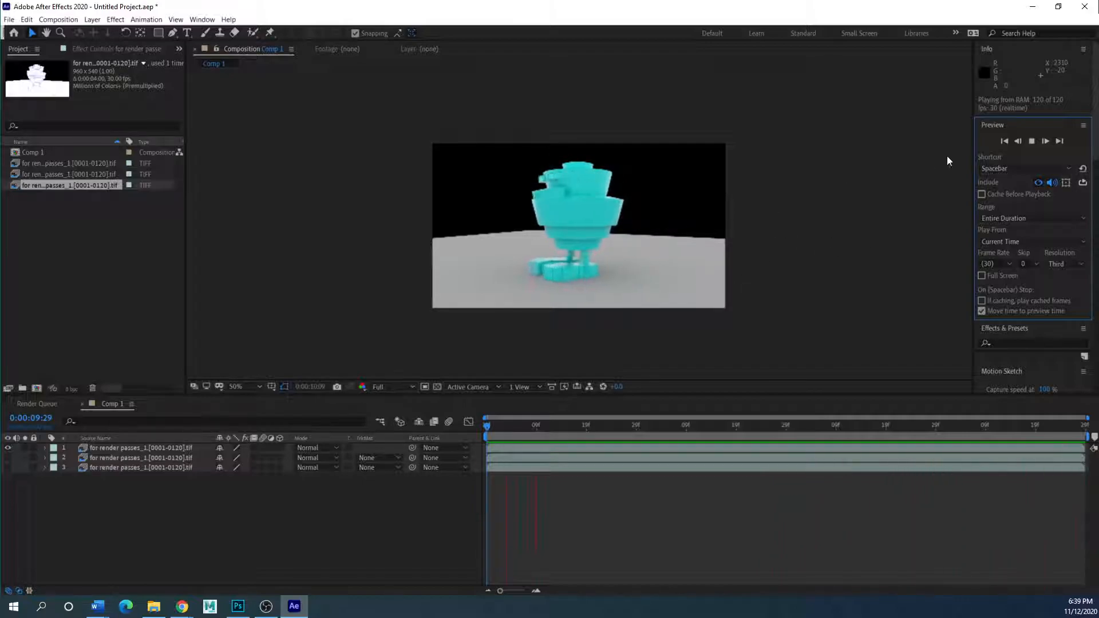
pyautogui.click(1033, 146)
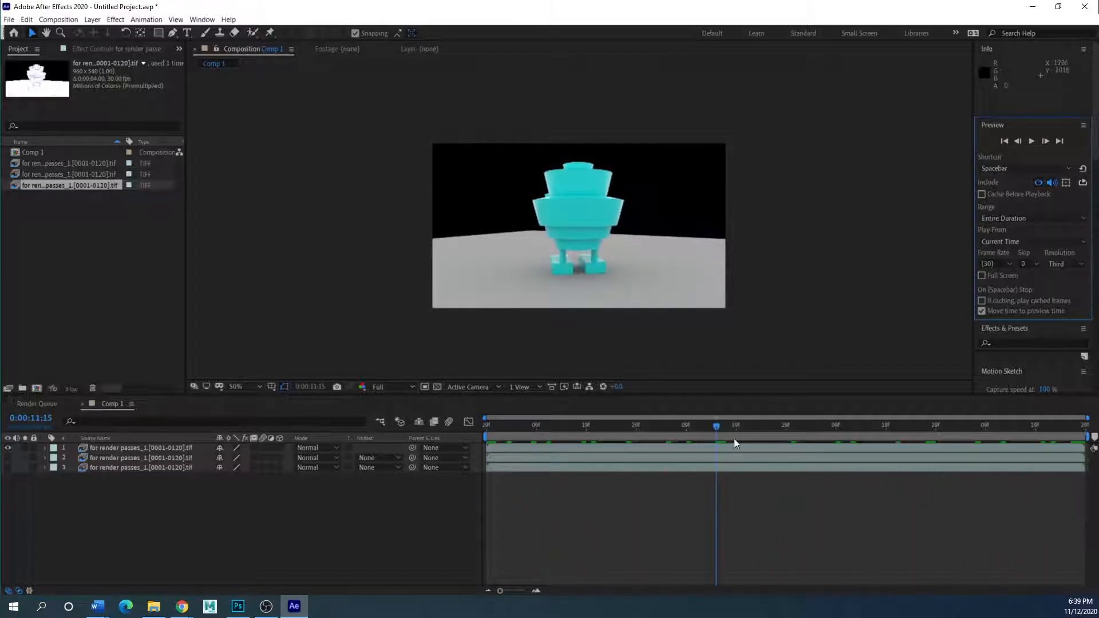
pyautogui.click(719, 430)
pyautogui.moveTo(719, 429); pyautogui.dragTo(342, 429)
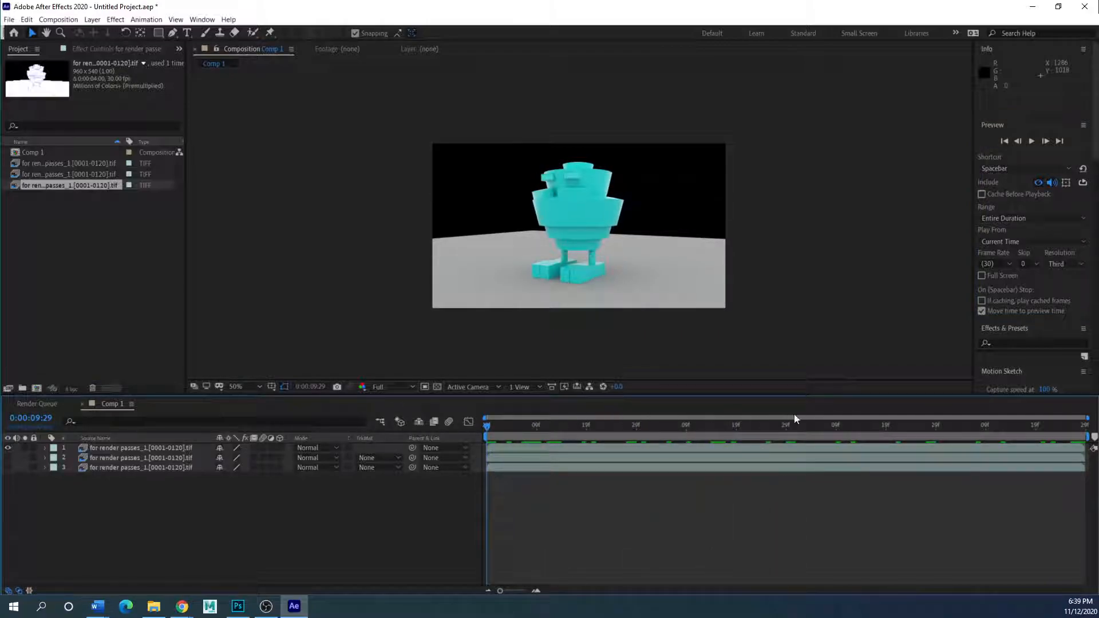
# - Set the composition's duration to 0:00:05:00 and extend the timeline's visible range to cover the full composition
pyautogui.click(1089, 419)
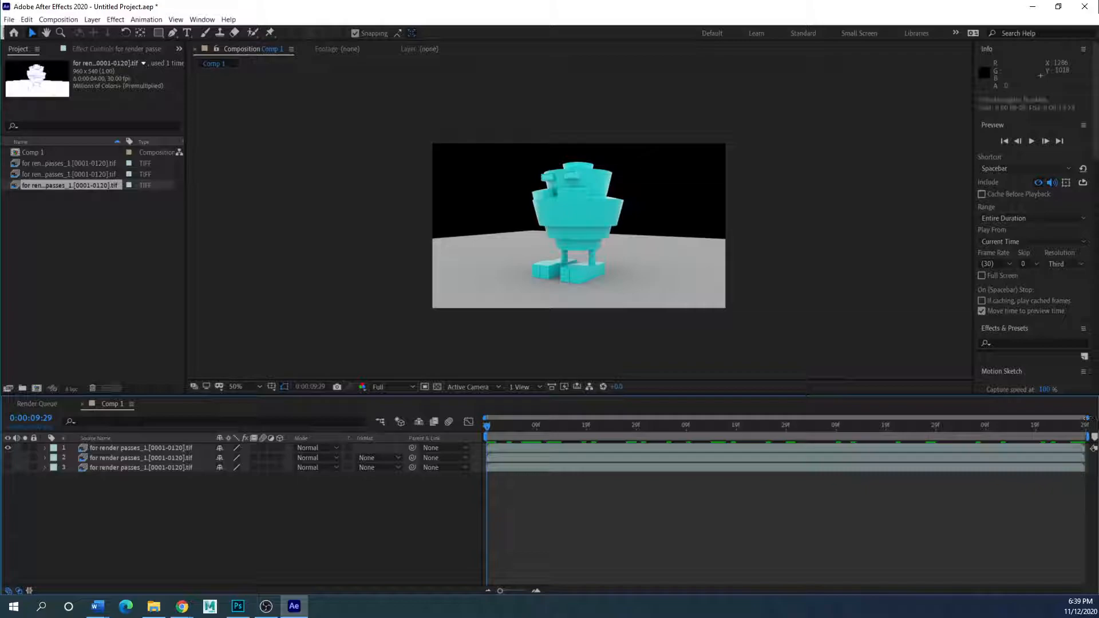
pyautogui.click(1092, 435)
pyautogui.click(60, 20)
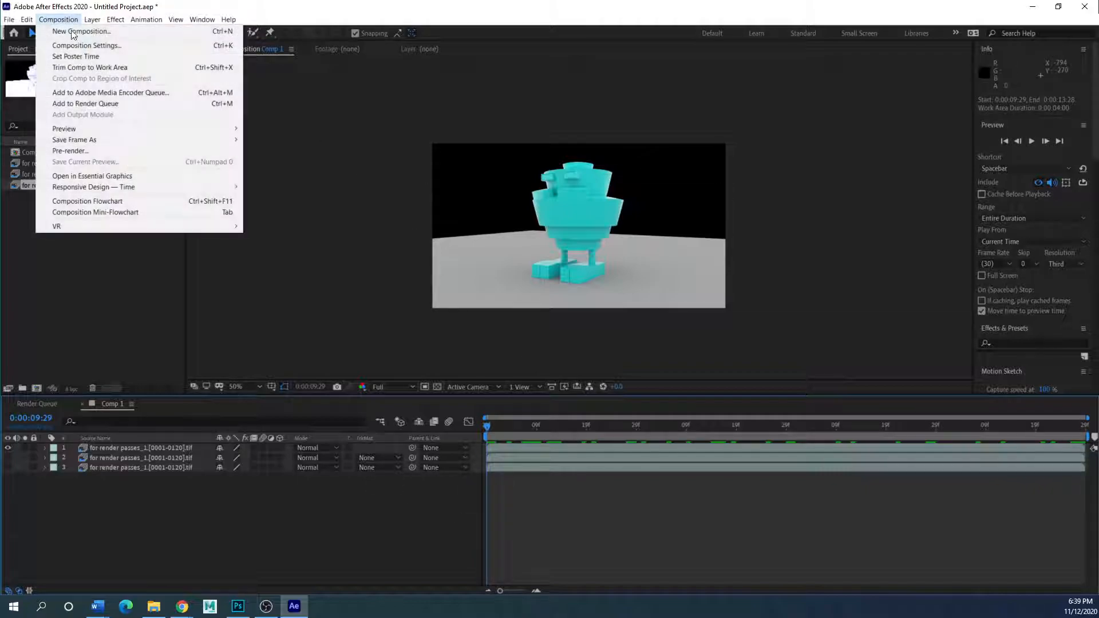
pyautogui.click(80, 46)
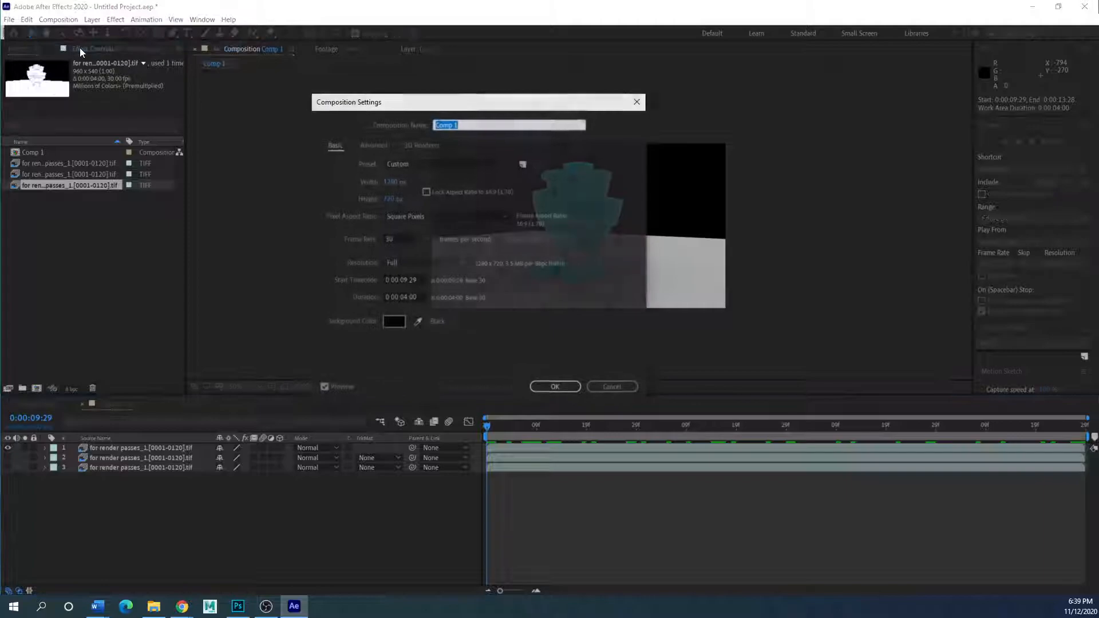
pyautogui.click(407, 297)
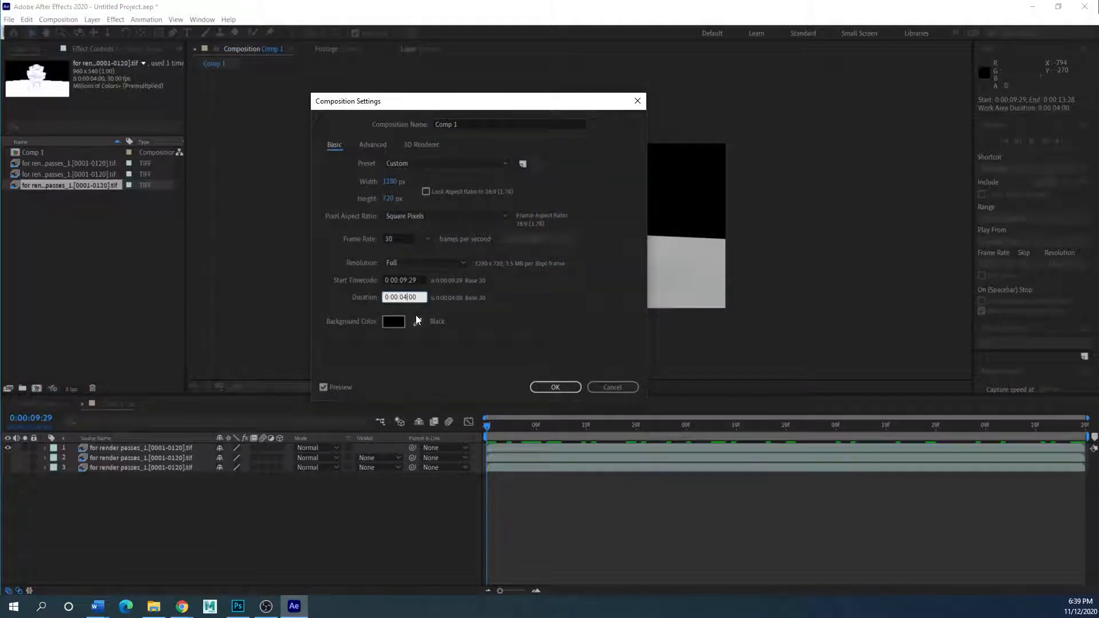
pyautogui.press('BackSpace')
pyautogui.click(548, 388)
pyautogui.moveTo(489, 422); pyautogui.dragTo(412, 417)
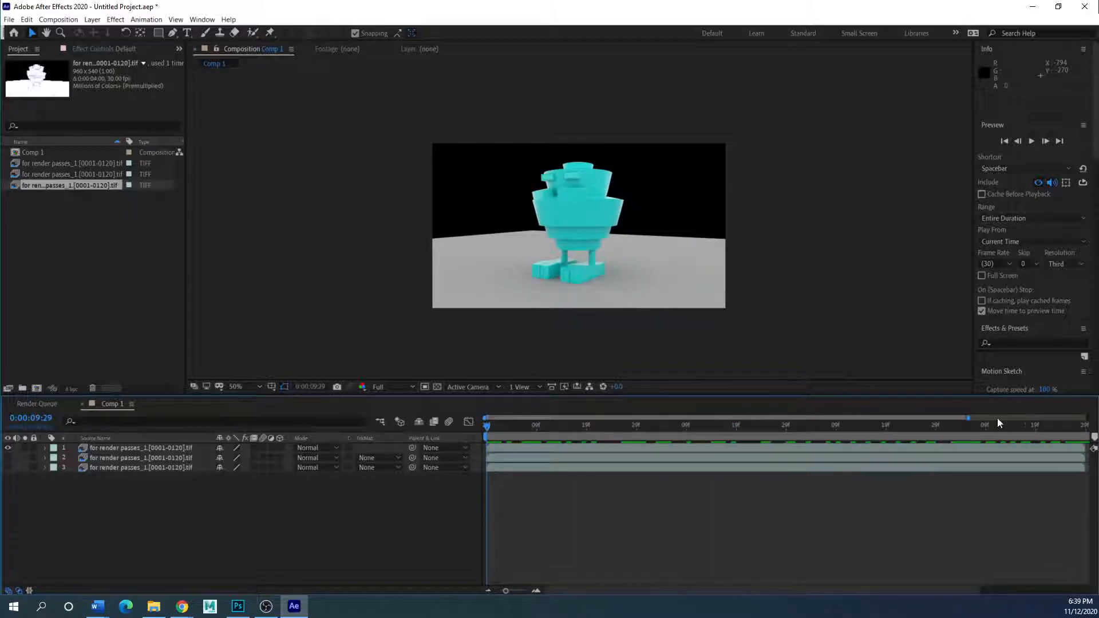
pyautogui.moveTo(968, 418); pyautogui.dragTo(1088, 418)
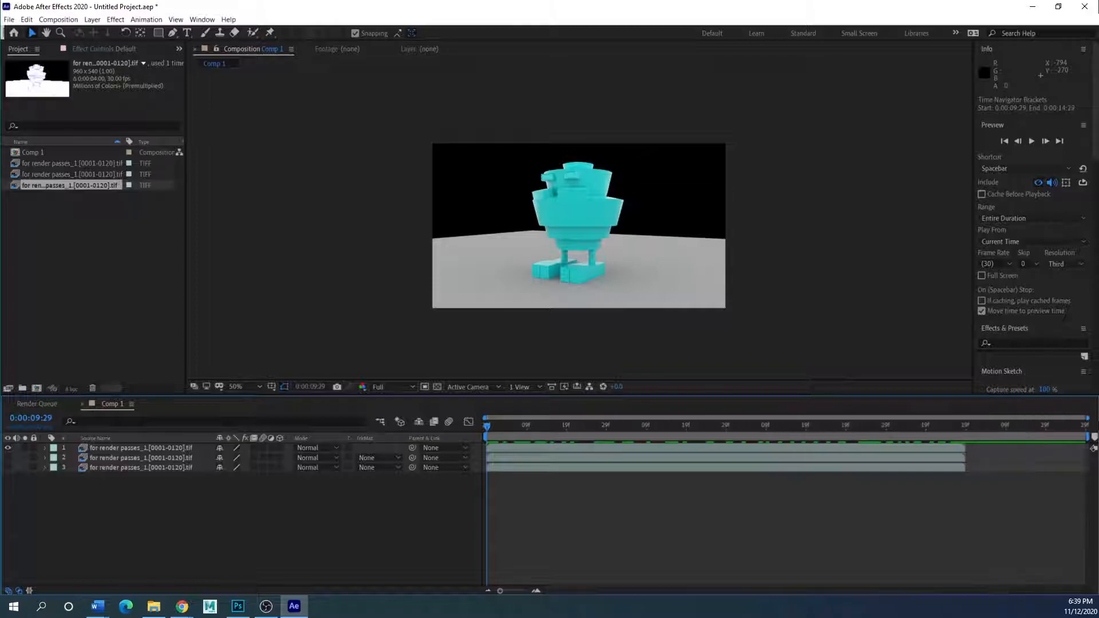
pyautogui.moveTo(486, 426); pyautogui.dragTo(463, 422)
# - Time-stretch all three render pass layers to a new duration of 0:00:05:00 and play the slowed animation
pyautogui.click(103, 468)
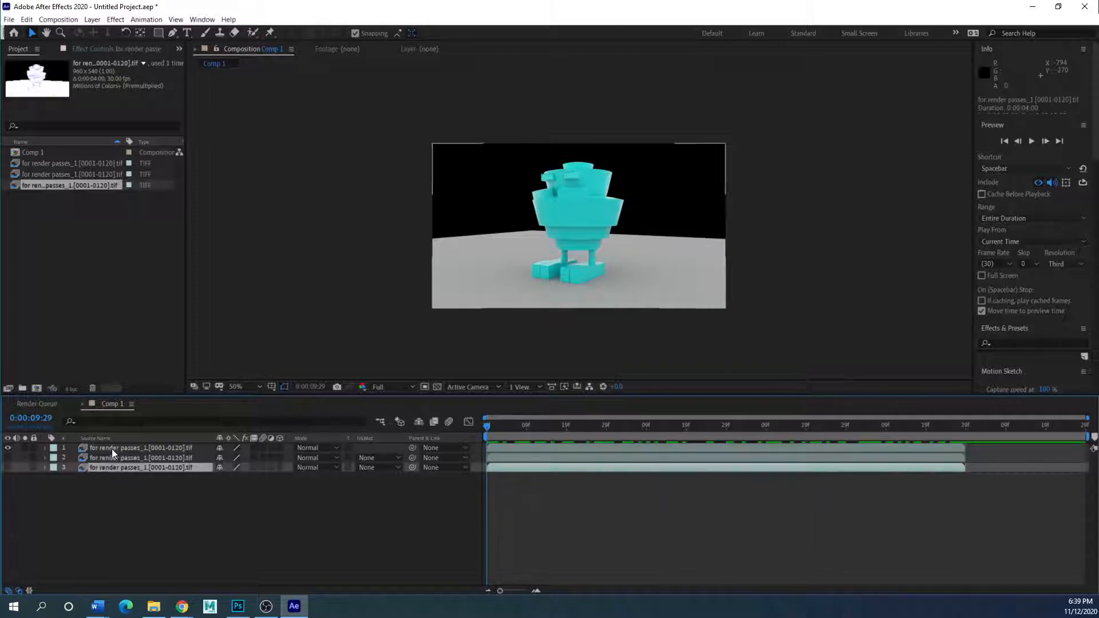
pyautogui.keyDown('shift'); pyautogui.click(106, 458); pyautogui.keyUp('shift')
pyautogui.keyDown('shift'); pyautogui.click(108, 449); pyautogui.keyUp('shift')
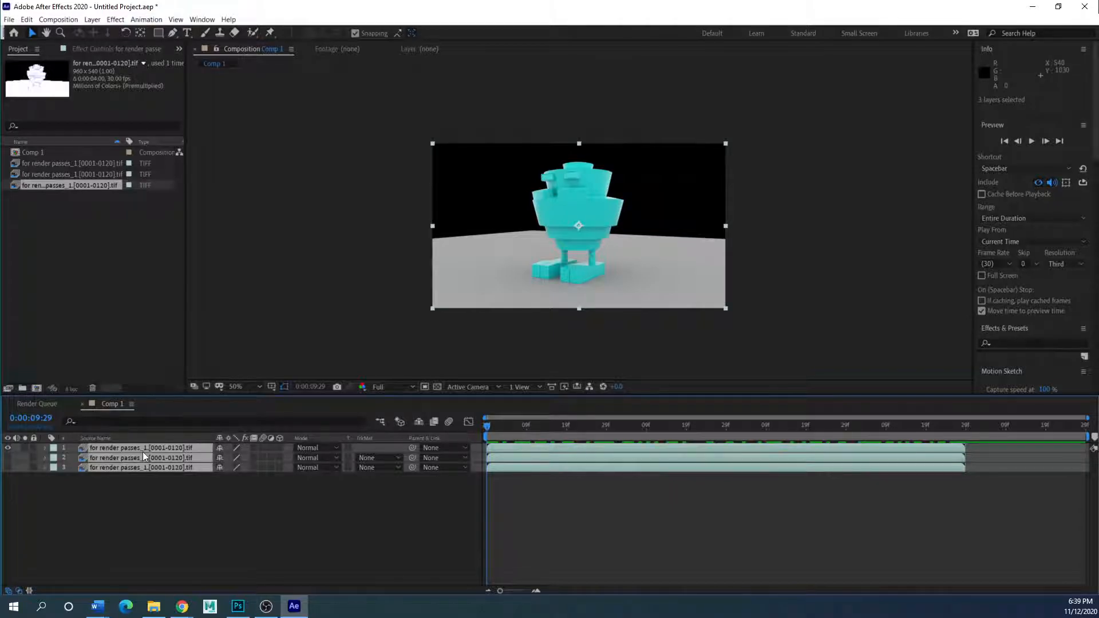
pyautogui.click(58, 20)
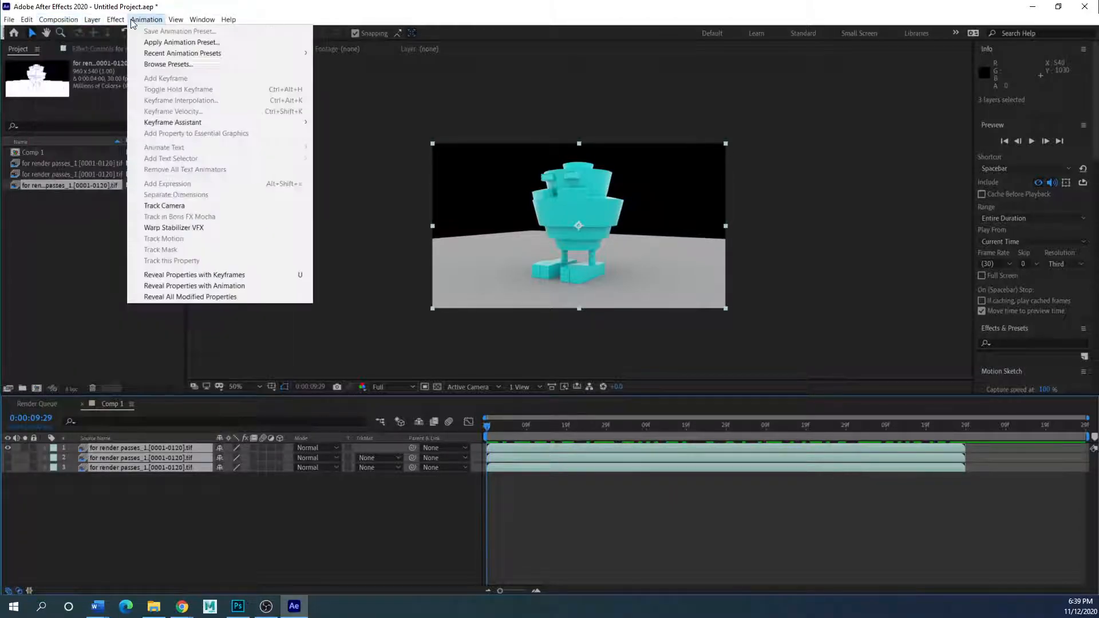
pyautogui.moveTo(94, 23)
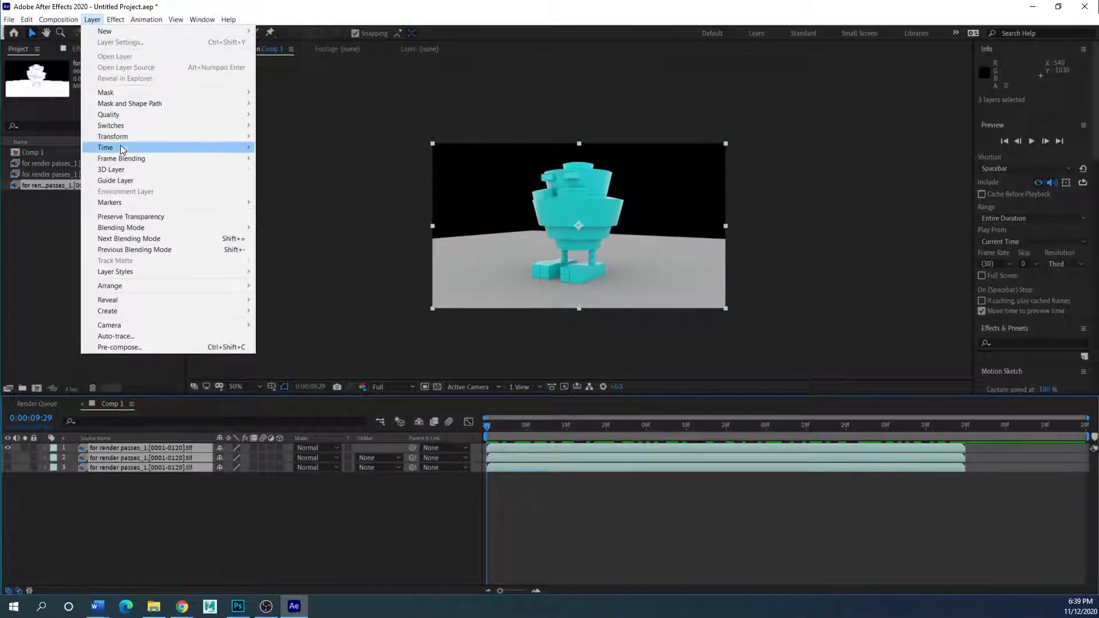
pyautogui.moveTo(150, 147)
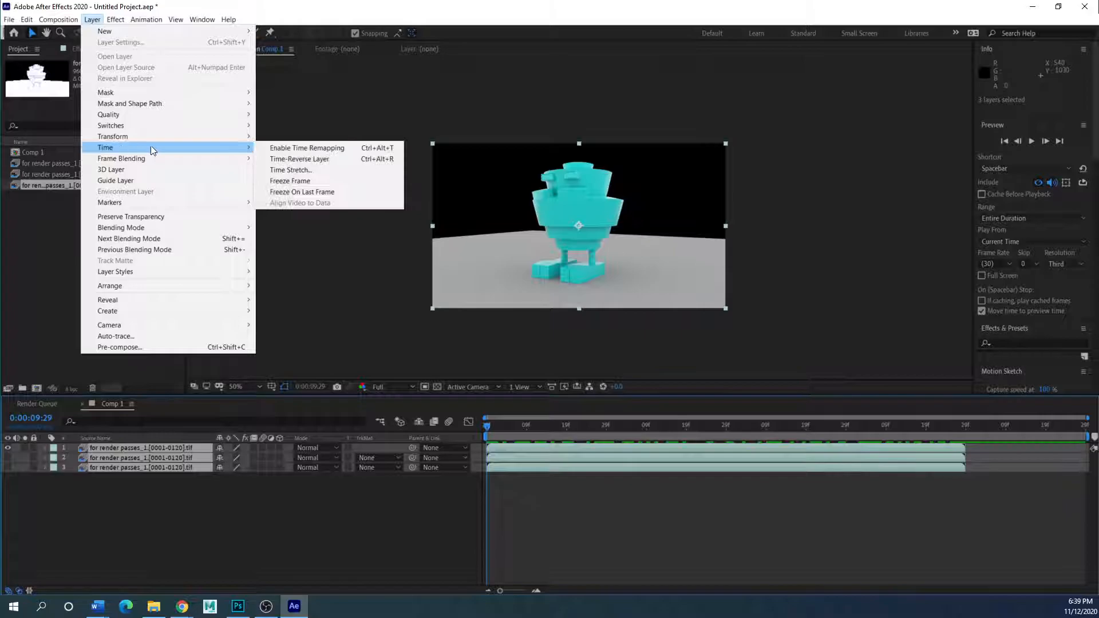
pyautogui.click(295, 170)
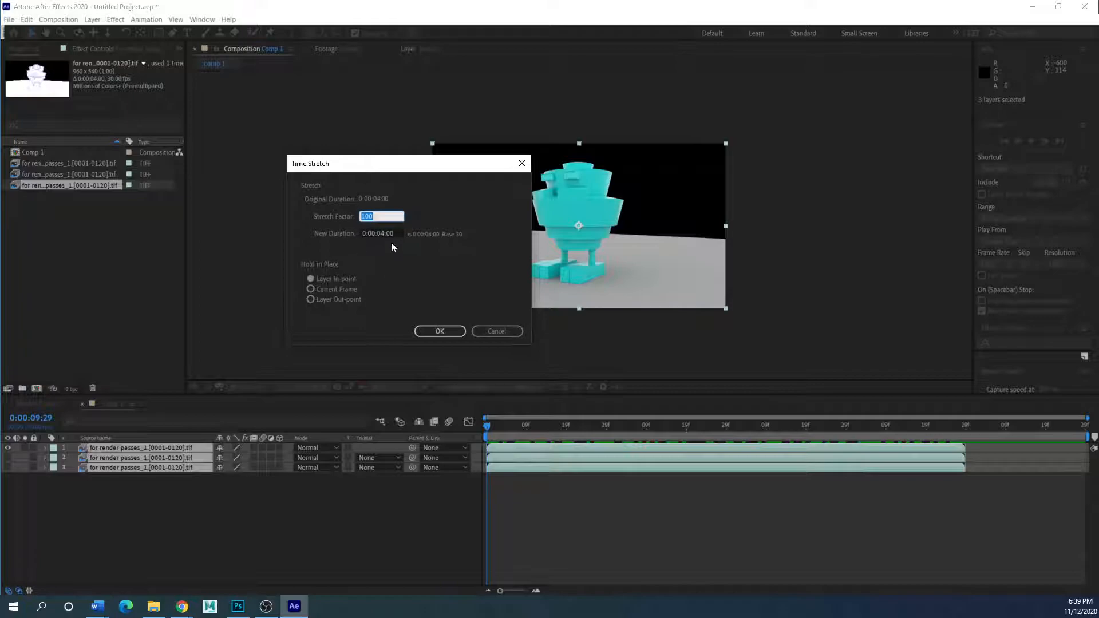
pyautogui.click(384, 233)
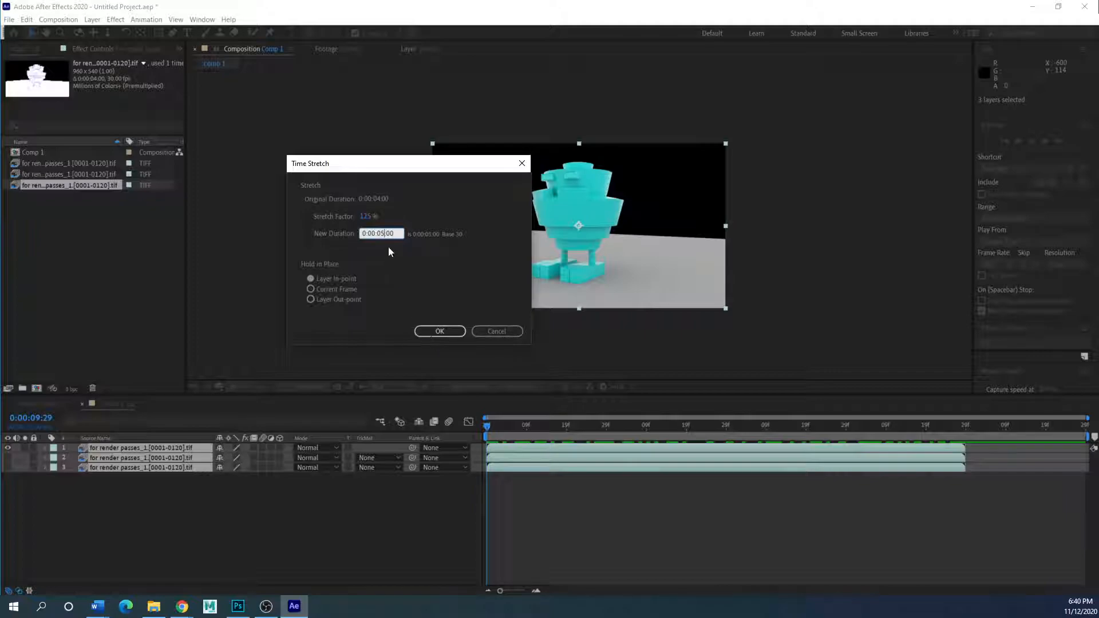
pyautogui.click(436, 331)
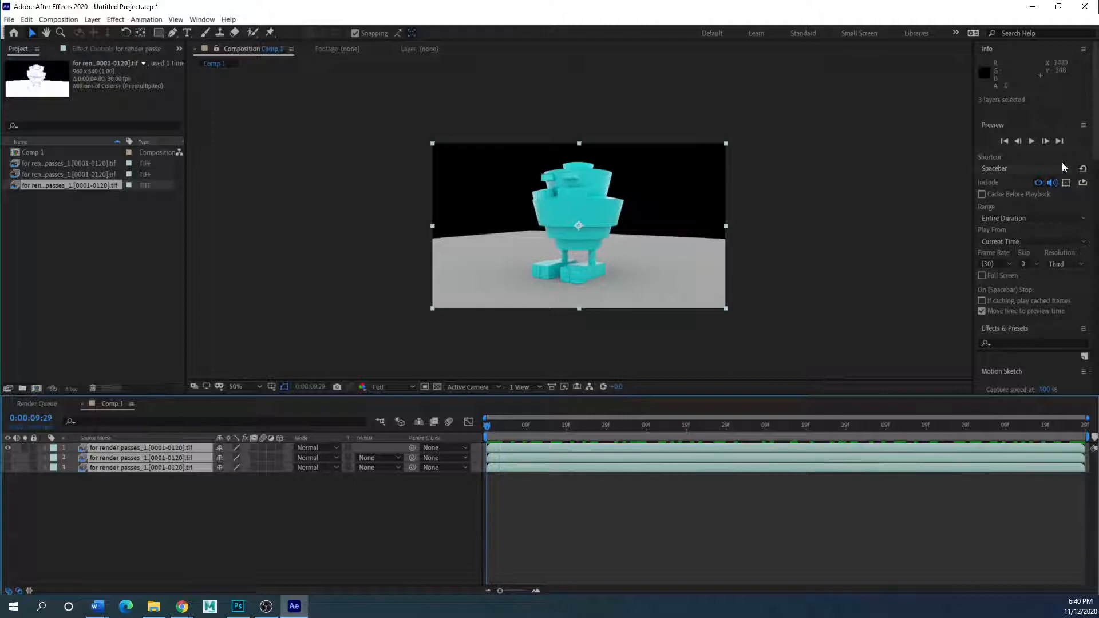
pyautogui.click(1032, 140)
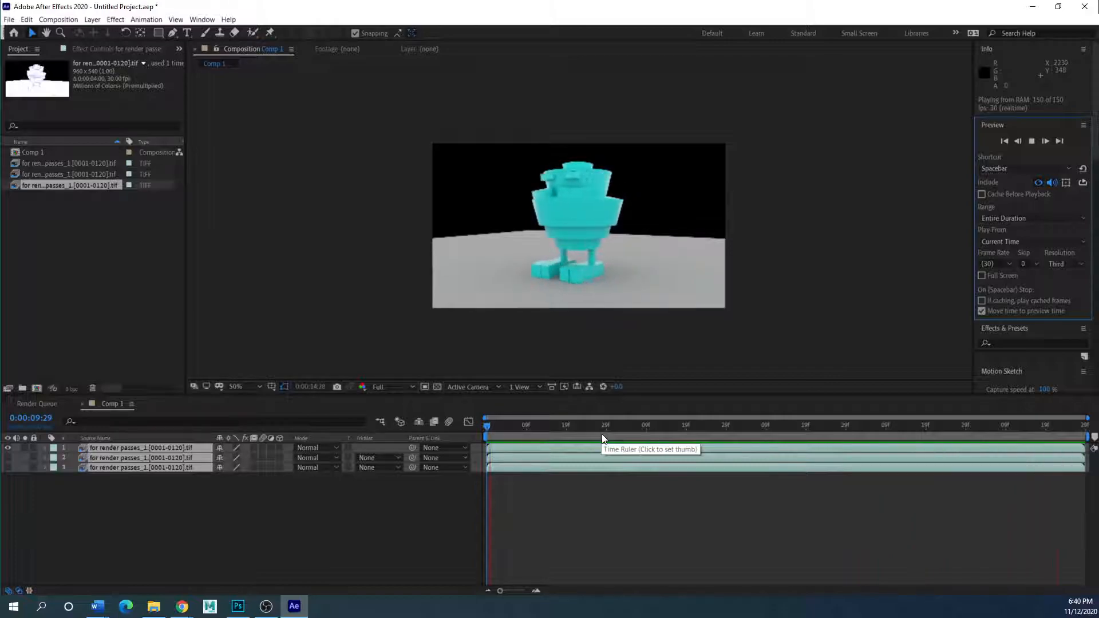
# - Stop the preview with the playhead at the composition's start and show the occlusion and wireframe layers again
pyautogui.press('space')
pyautogui.moveTo(664, 433); pyautogui.dragTo(453, 436)
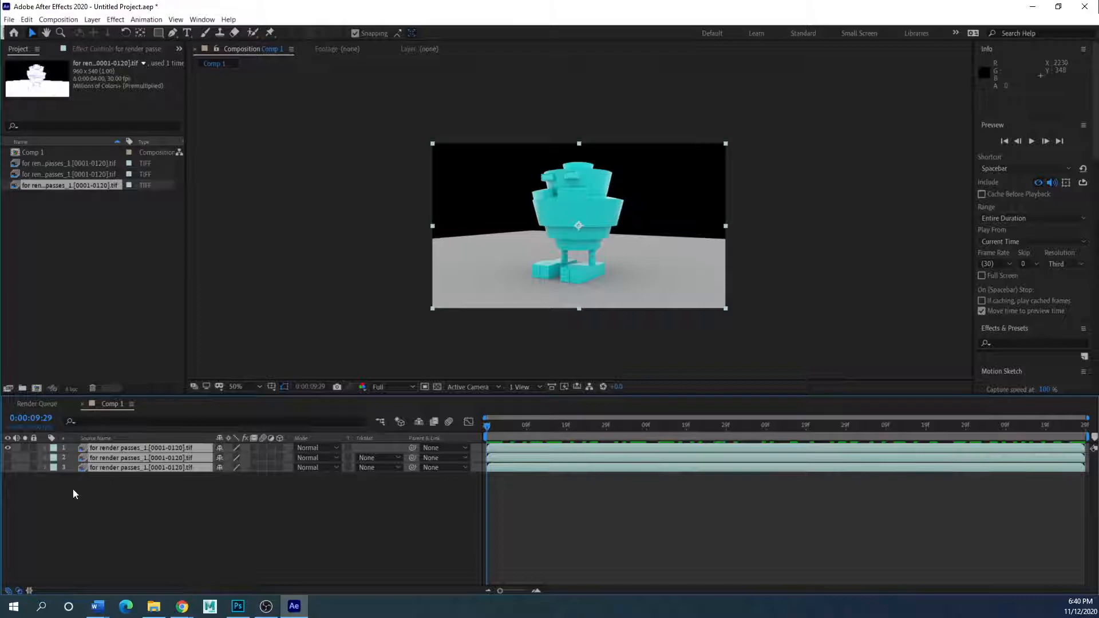
pyautogui.click(9, 457)
pyautogui.click(8, 468)
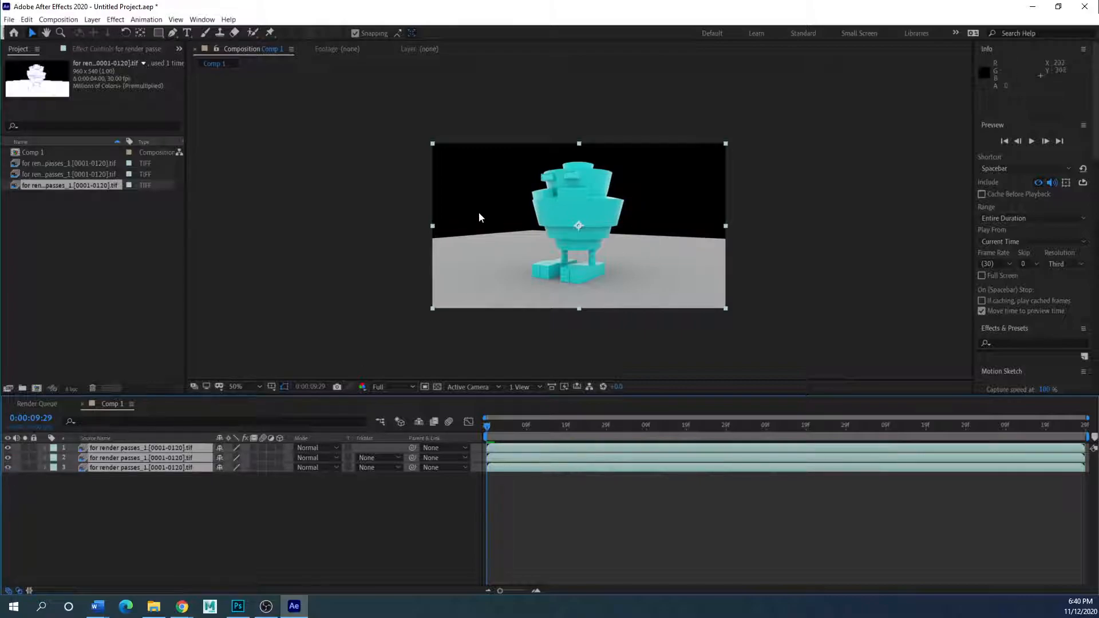
# - Create a bright red solid layer covering the whole composition
pyautogui.rightClick(94, 511)
pyautogui.moveTo(152, 405)
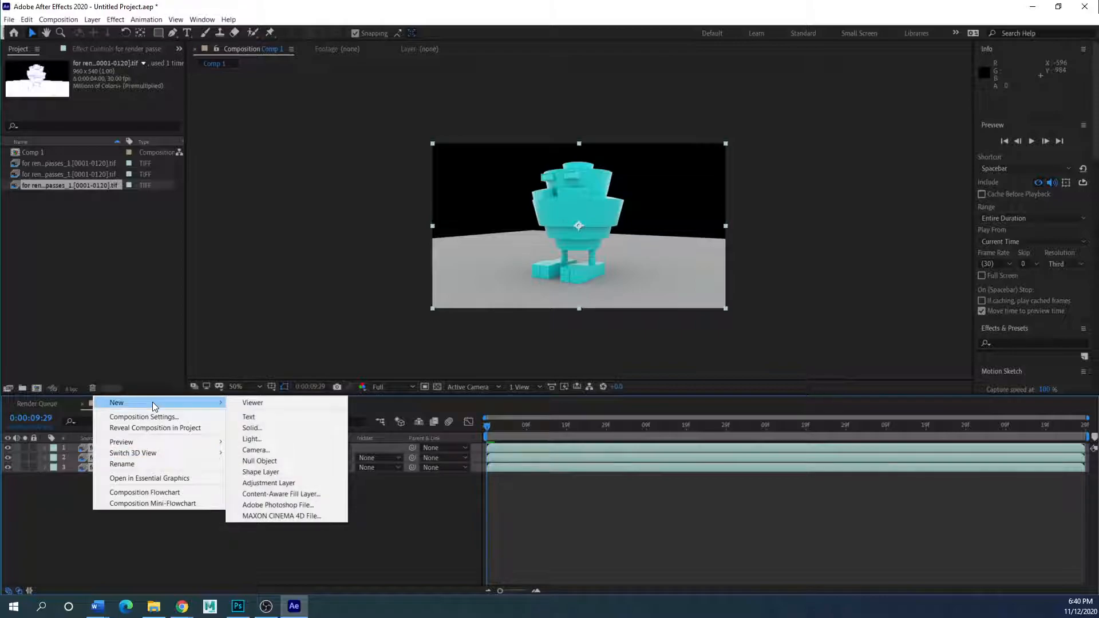
pyautogui.click(260, 428)
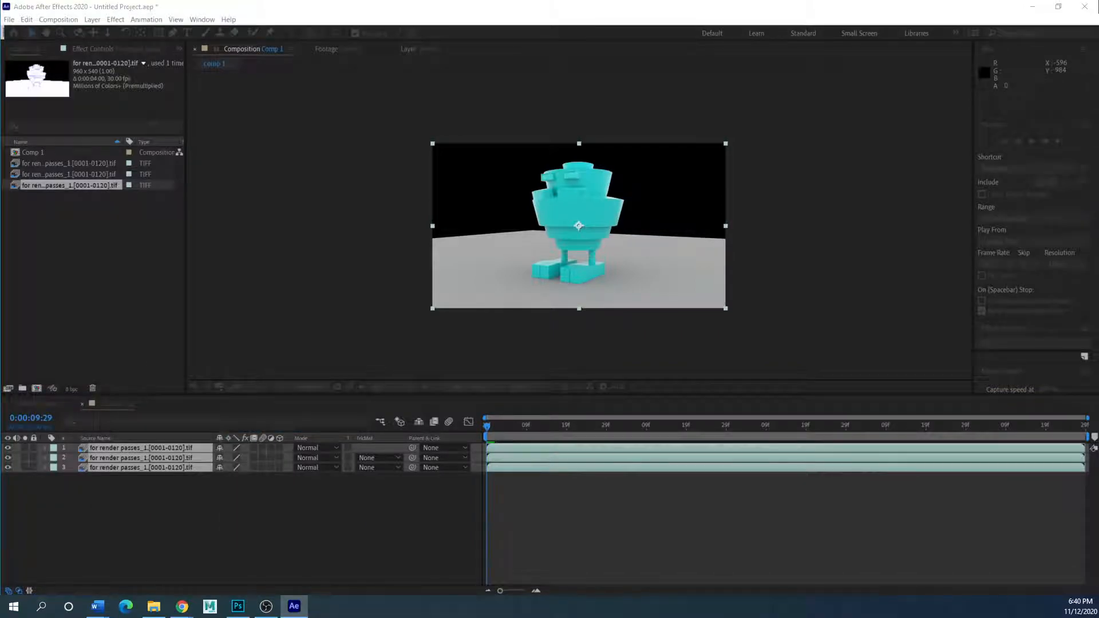
pyautogui.click(239, 304)
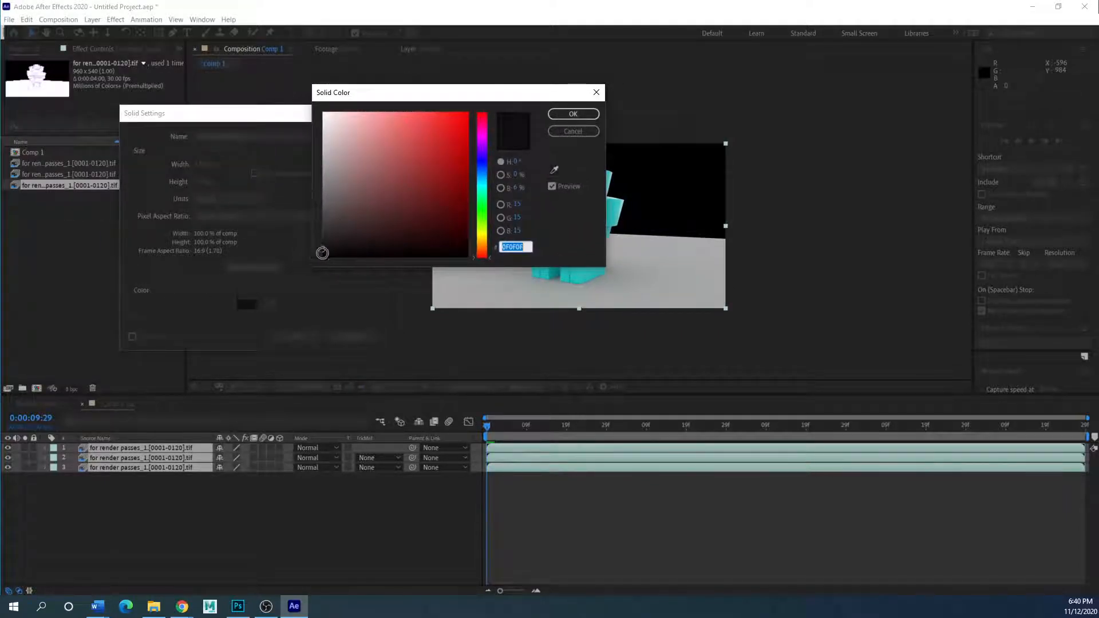
pyautogui.click(475, 131)
pyautogui.click(573, 114)
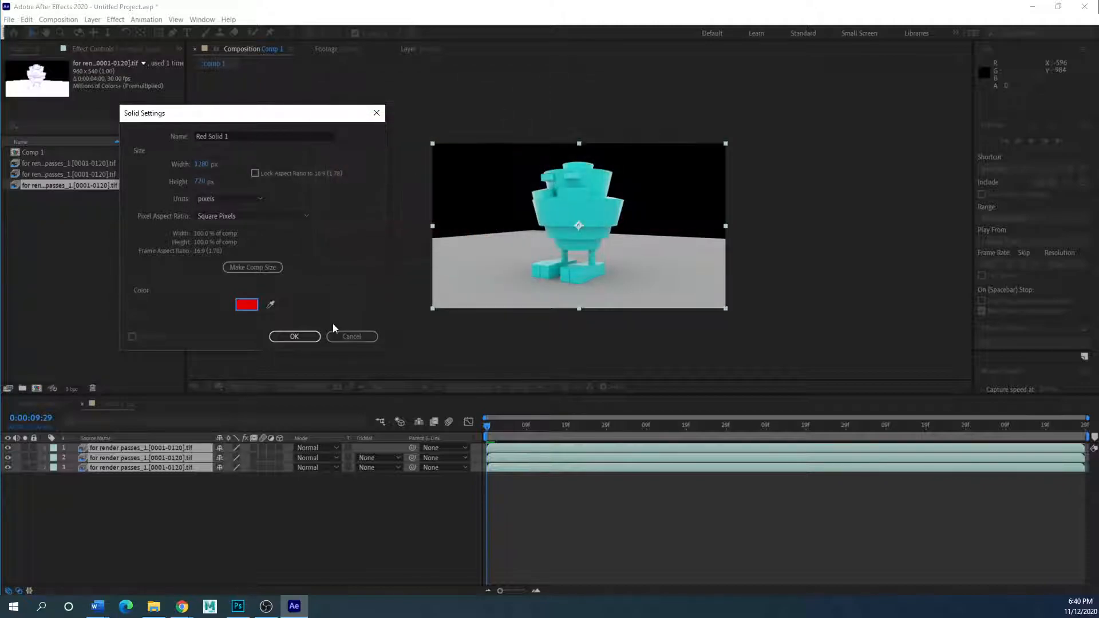
pyautogui.click(304, 335)
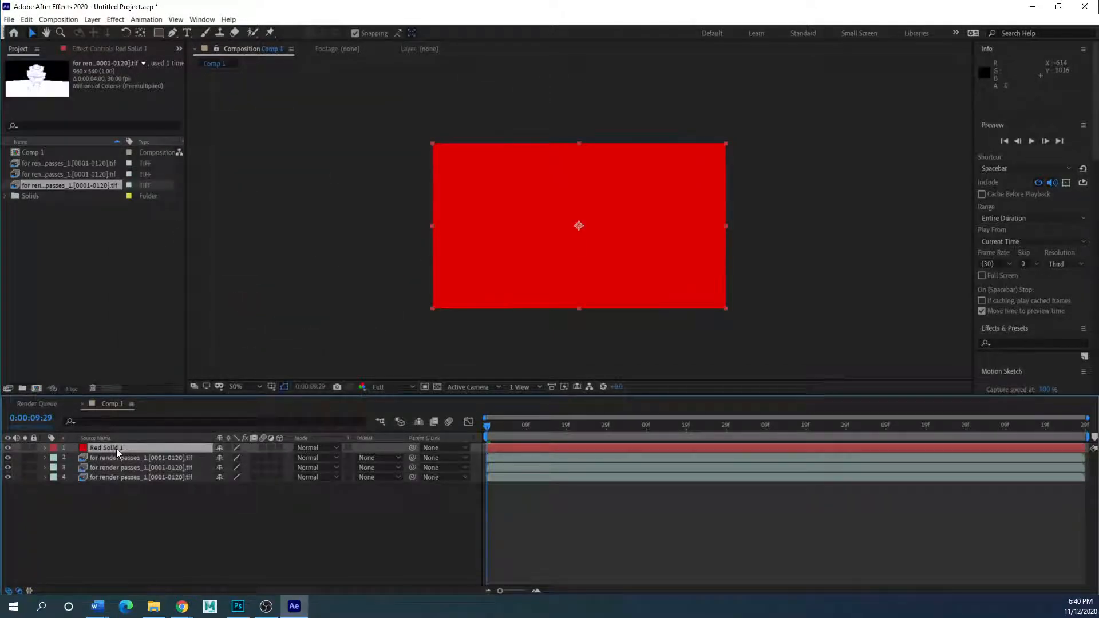
# - Test the red solid as a background beneath all the render passes, scrubbing briefly, and delete the layer
pyautogui.moveTo(115, 449); pyautogui.dragTo(122, 478)
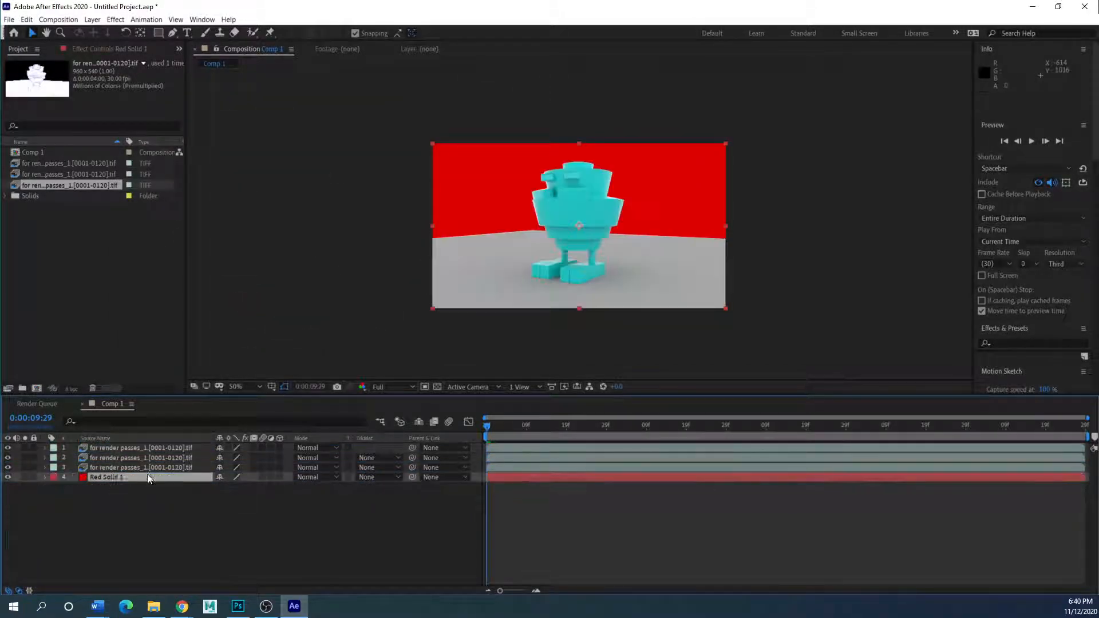
pyautogui.moveTo(499, 425); pyautogui.dragTo(406, 430)
pyautogui.click(104, 477)
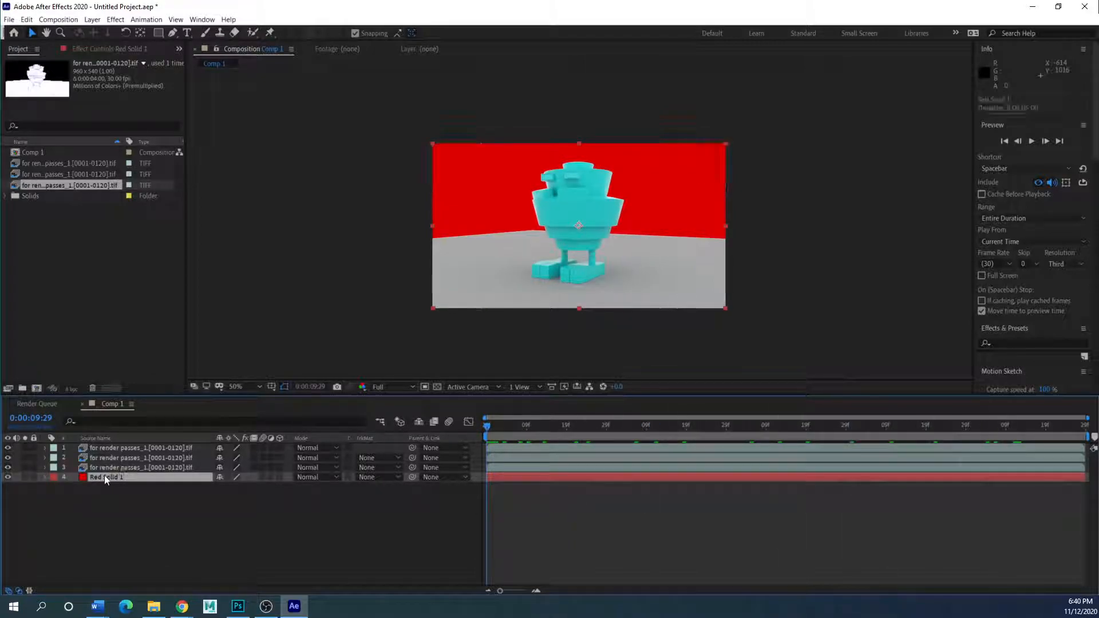
pyautogui.press('Delete')
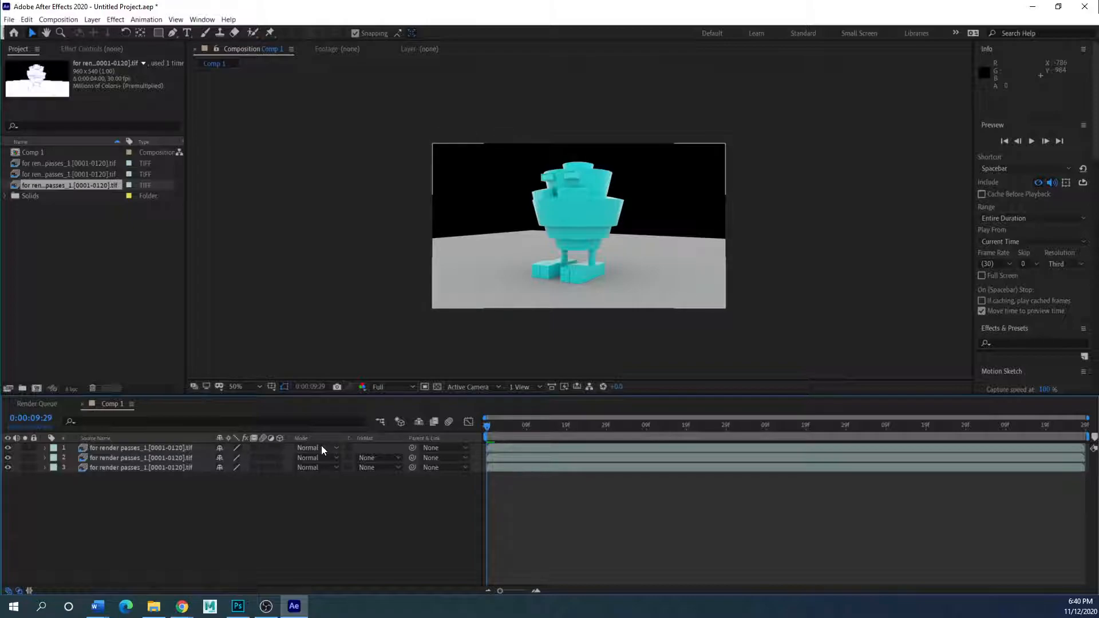
# - Move the masterLayer pass below the occlusion pass and set the occlusion layer's blending mode to Multiply
pyautogui.click(100, 449)
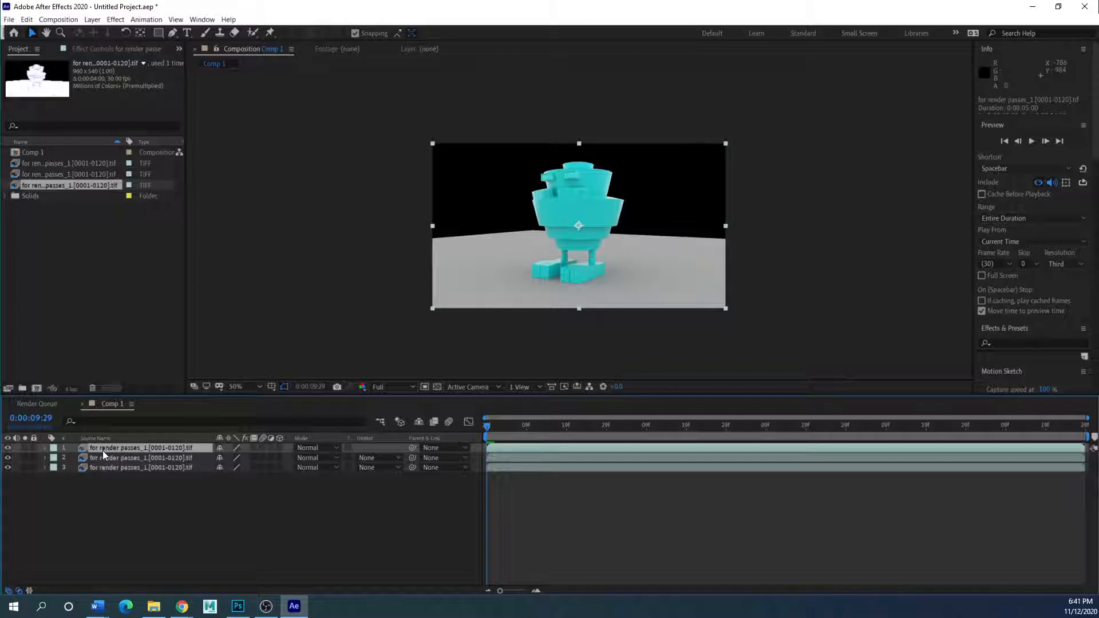
pyautogui.click(113, 459)
pyautogui.moveTo(110, 448); pyautogui.dragTo(107, 462)
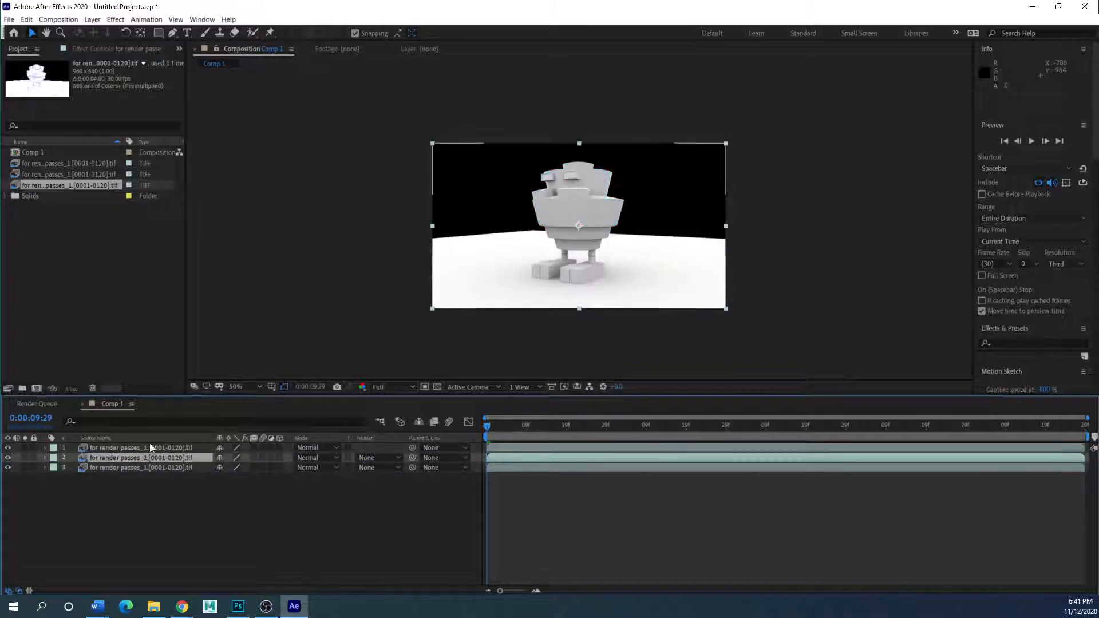
pyautogui.click(338, 447)
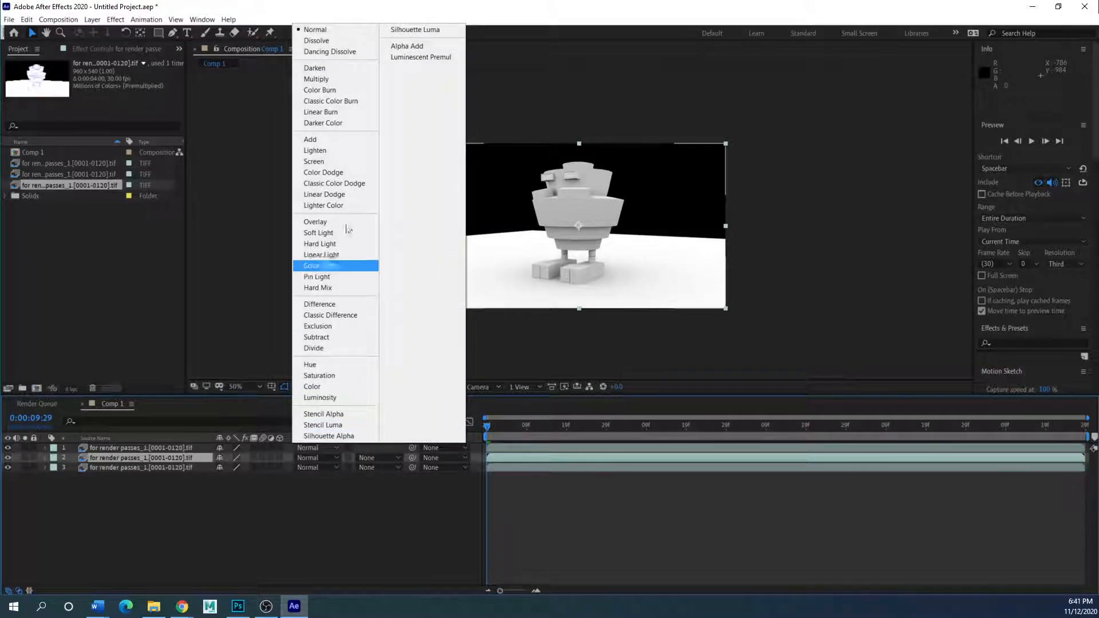
pyautogui.click(312, 79)
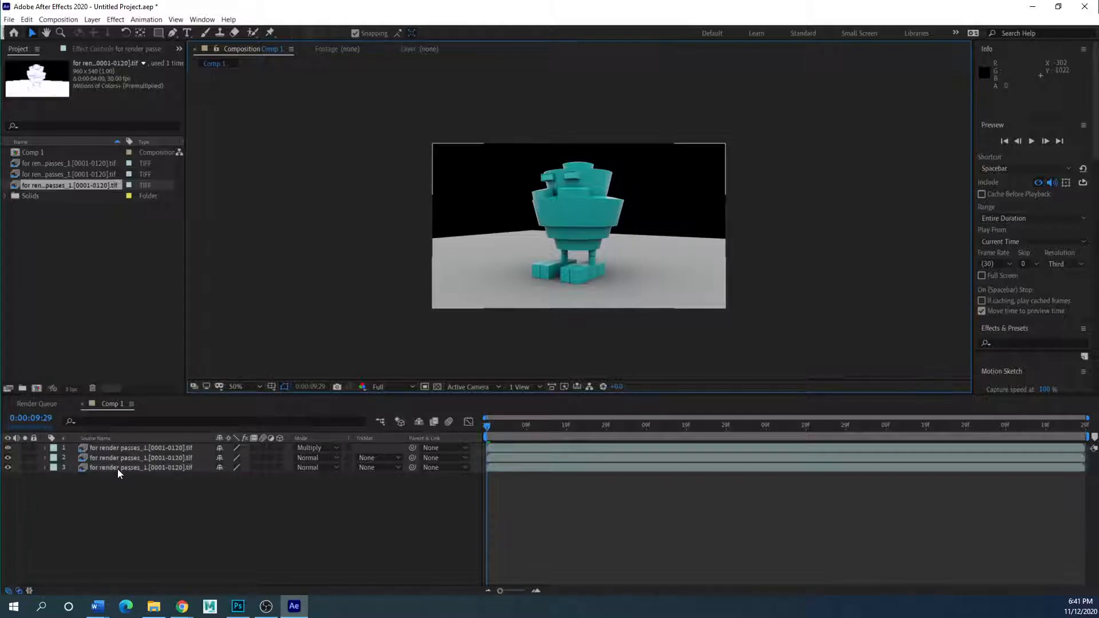
# - Move the wireframe pass to the top of the layer stack, set its blending mode to Multiply, and scrub through the composite
pyautogui.moveTo(115, 469); pyautogui.dragTo(118, 447)
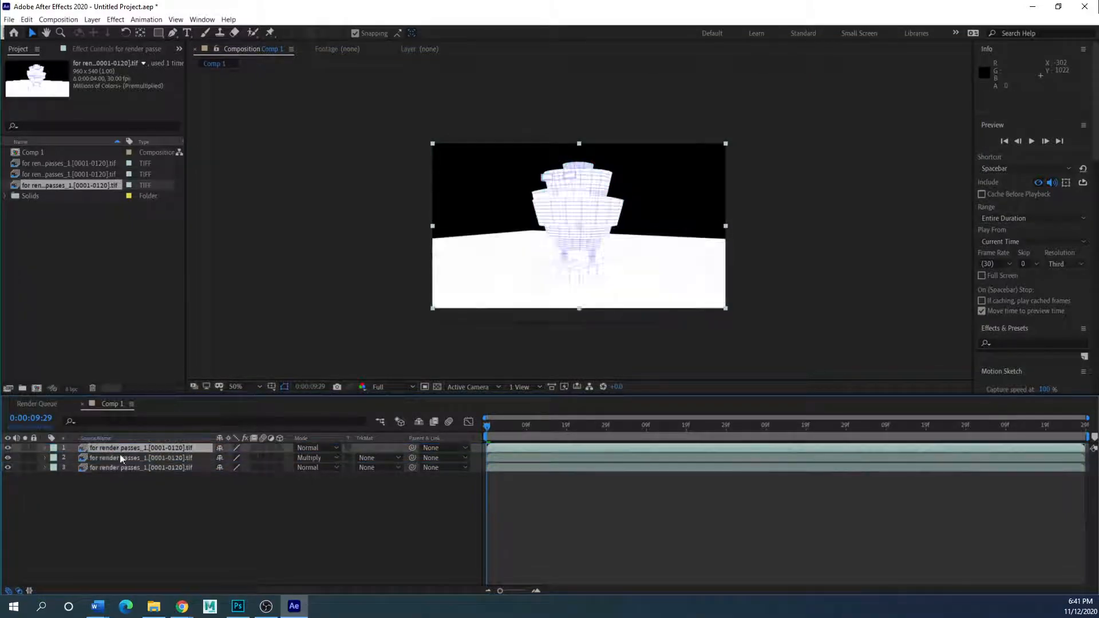
pyautogui.click(338, 448)
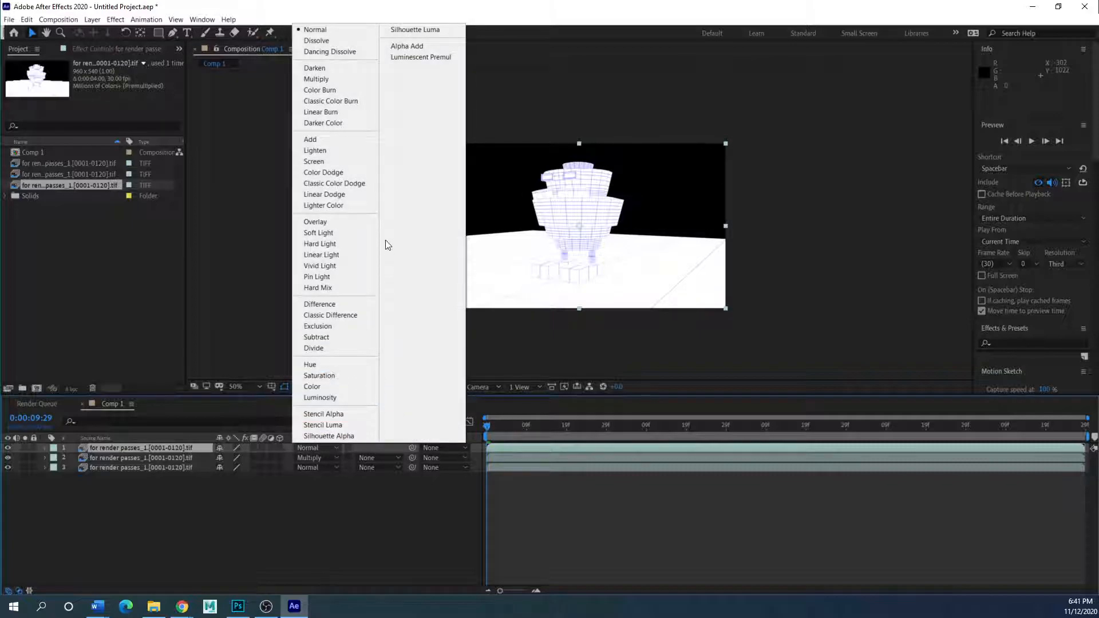
pyautogui.click(324, 80)
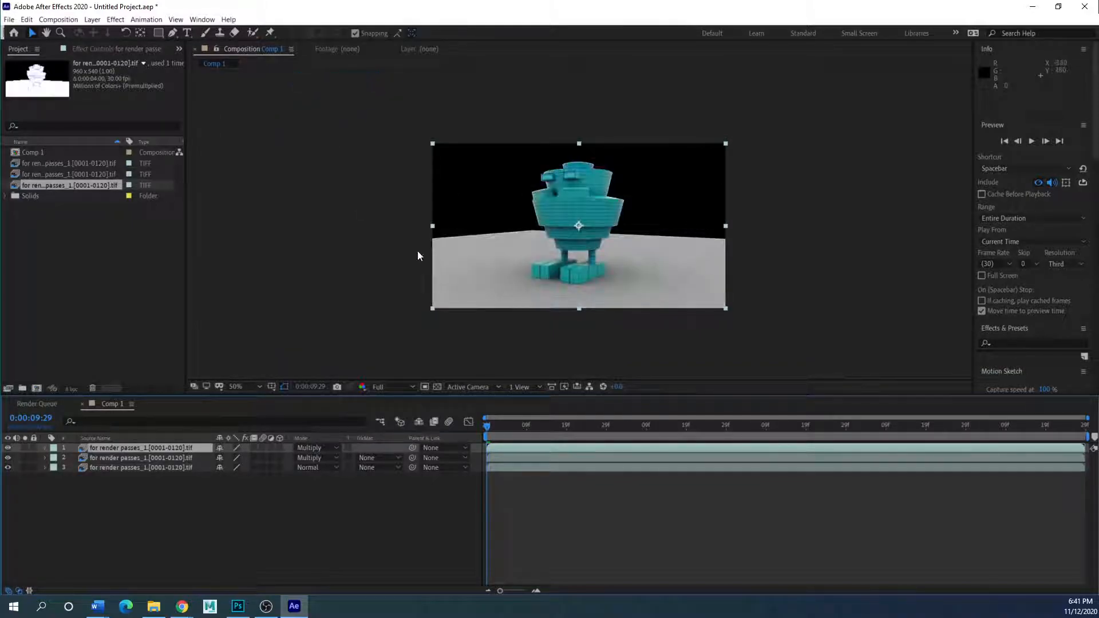
pyautogui.moveTo(489, 424); pyautogui.dragTo(855, 419)
pyautogui.moveTo(780, 424); pyautogui.dragTo(469, 418)
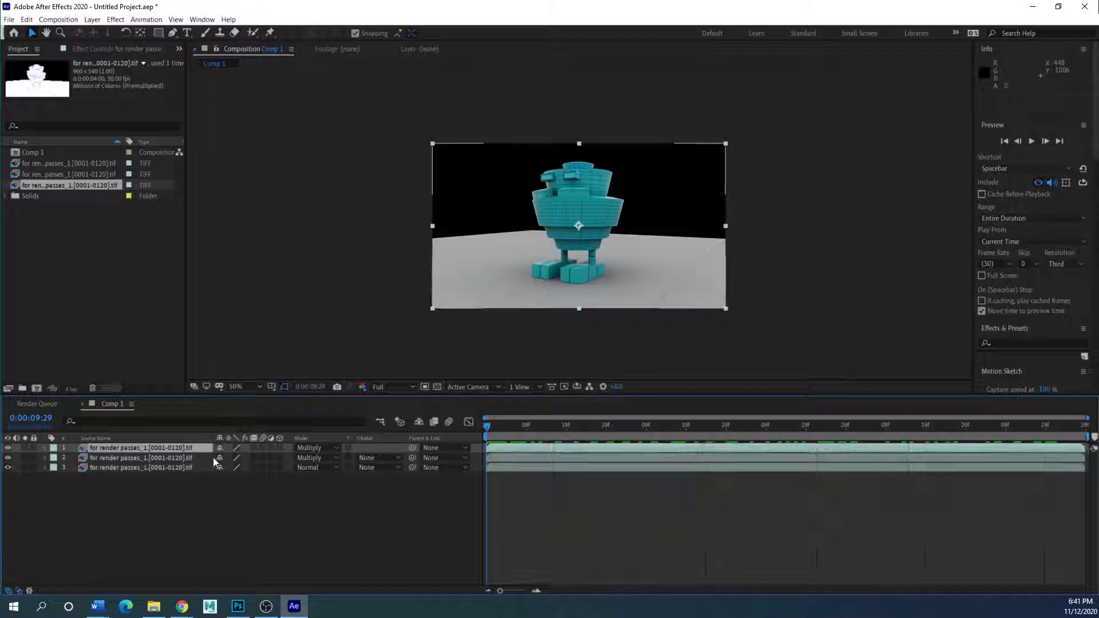
# - Try trimming the masterLayer pass to start at 0:00:11:05, check the composition's start, and undo the trim
pyautogui.click(102, 470)
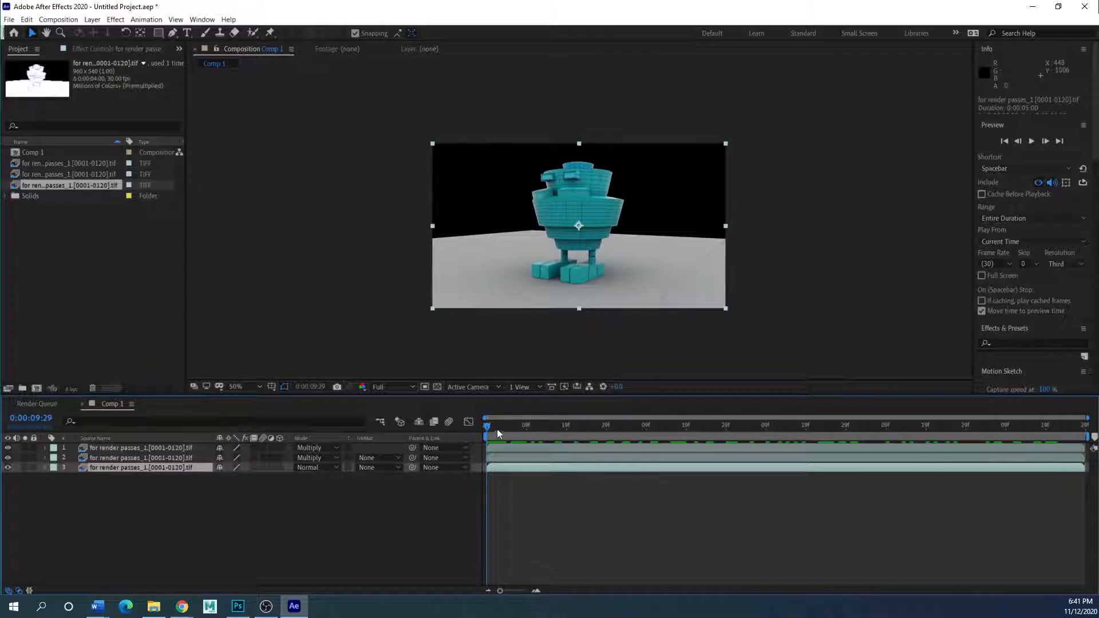
pyautogui.moveTo(489, 425); pyautogui.dragTo(629, 428)
pyautogui.moveTo(484, 467); pyautogui.dragTo(630, 475)
pyautogui.moveTo(629, 427); pyautogui.dragTo(478, 434)
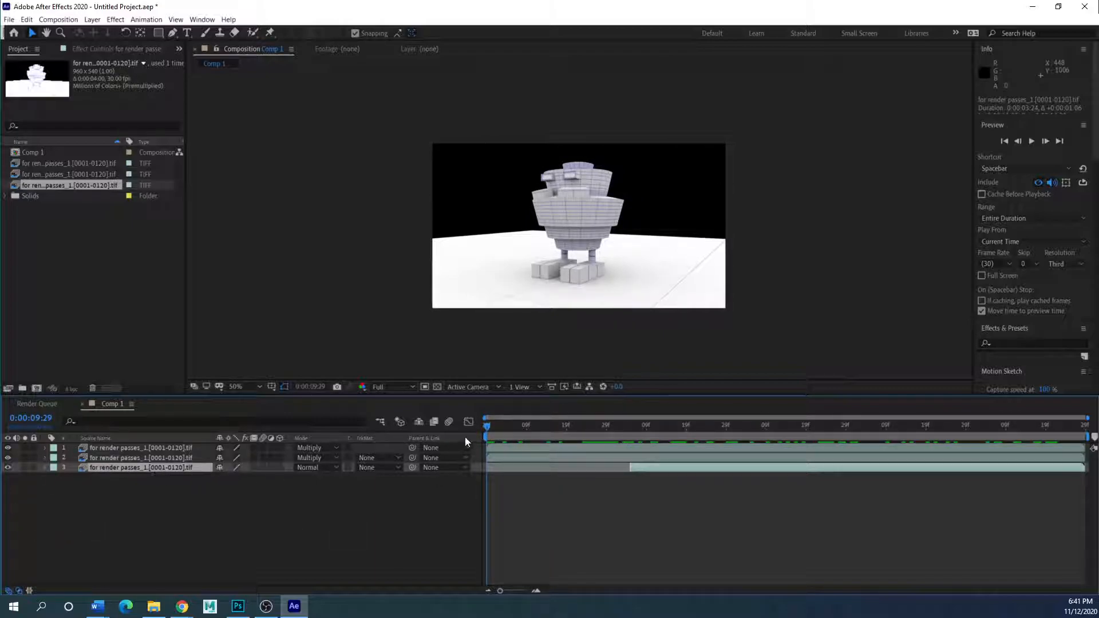
pyautogui.hotkey('ctrl', 'z')
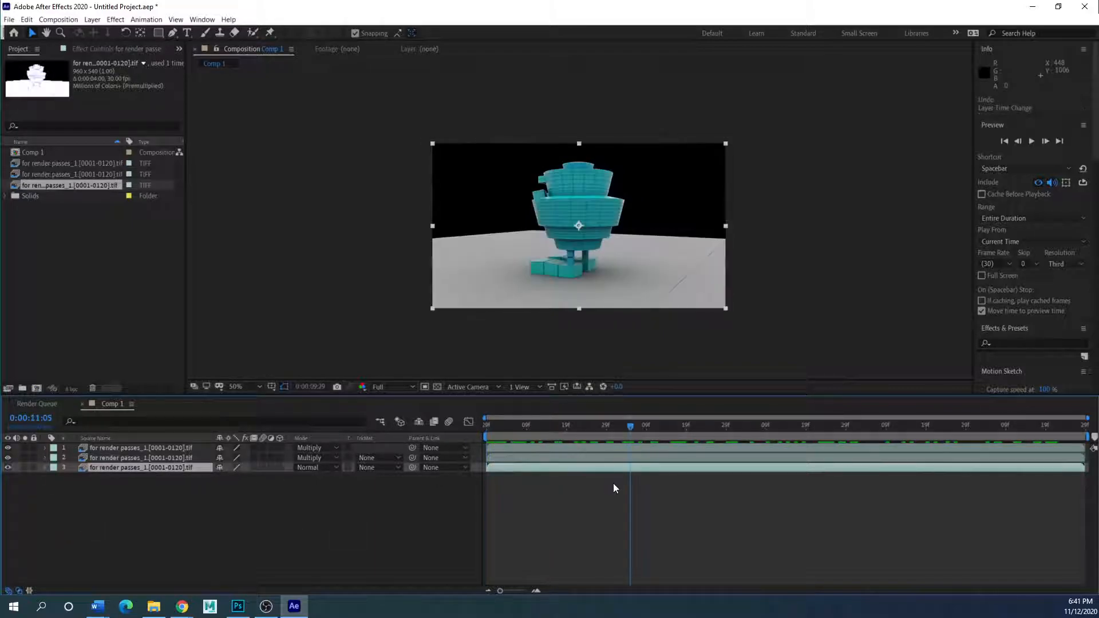
# - Undo the wireframe layer's blending mode change and set the mode to Multiply again
pyautogui.hotkey('ctrl', 'z')
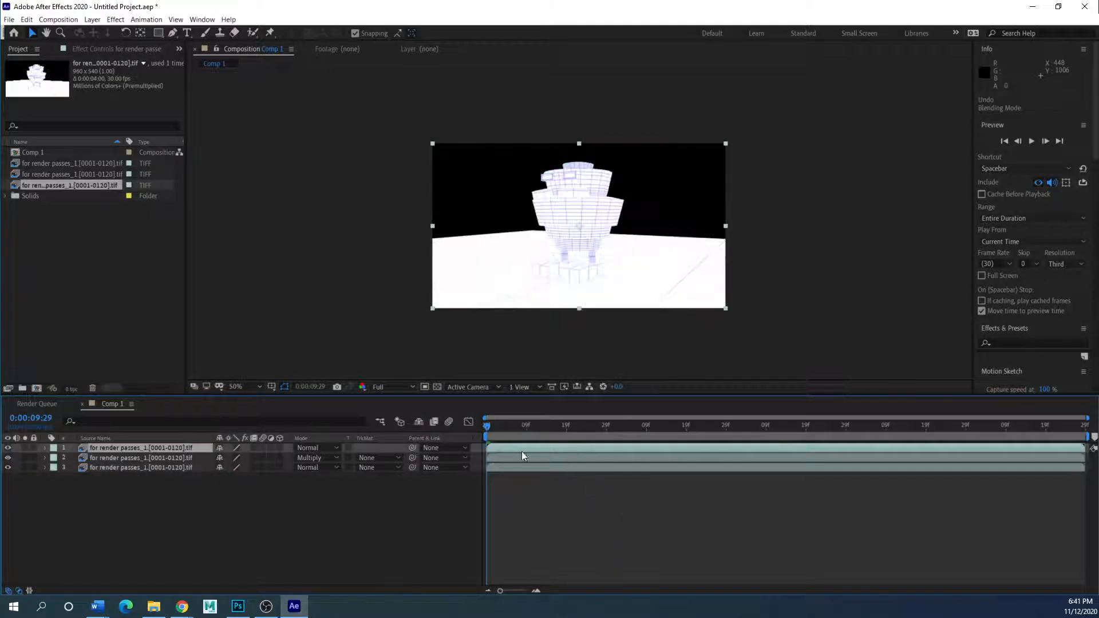
pyautogui.click(338, 450)
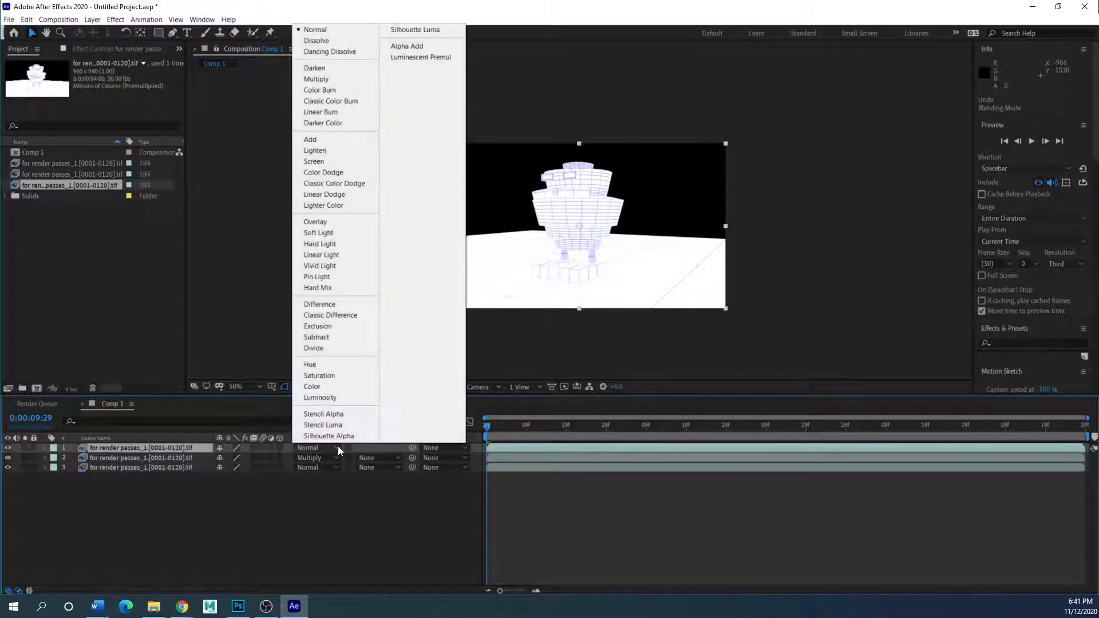
pyautogui.click(328, 79)
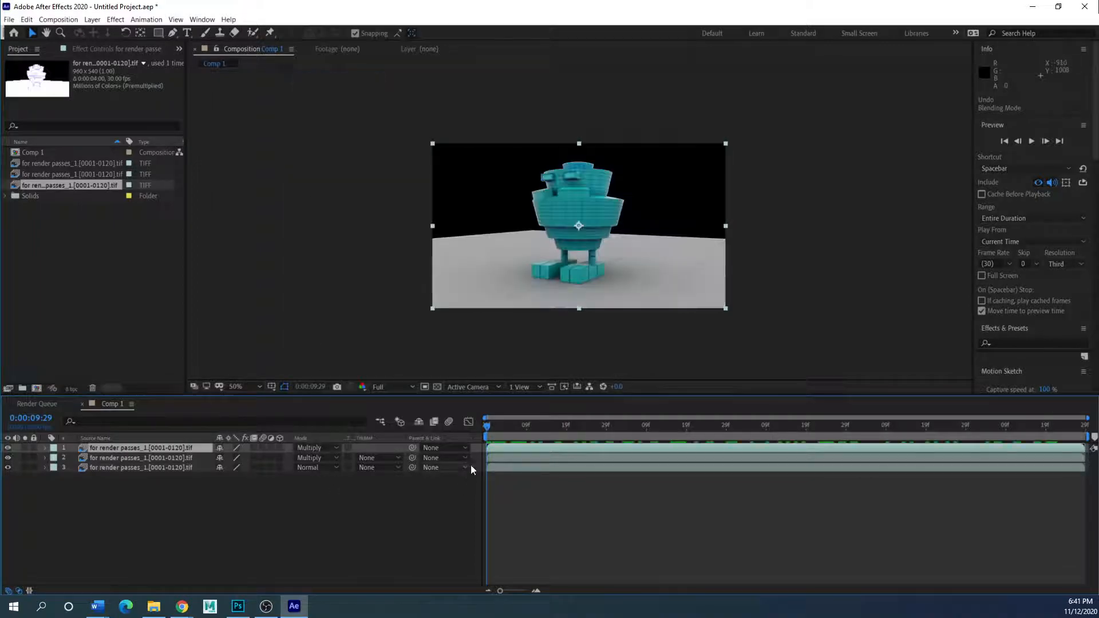
# - Trim the end of the wireframe layer so it lasts 0:00:00:20, and preview the wireframe's disappearance
pyautogui.moveTo(484, 450)
pyautogui.mouseDown()
pyautogui.moveTo(730, 450)
pyautogui.moveTo(487, 449)
pyautogui.mouseUp()
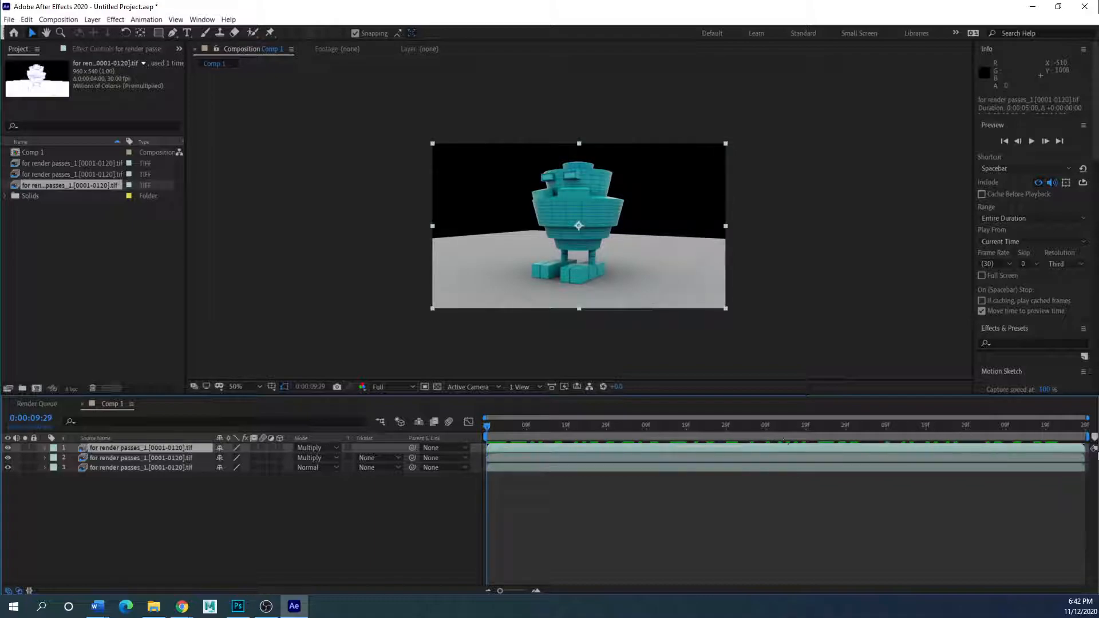
pyautogui.moveTo(1088, 447); pyautogui.dragTo(598, 451)
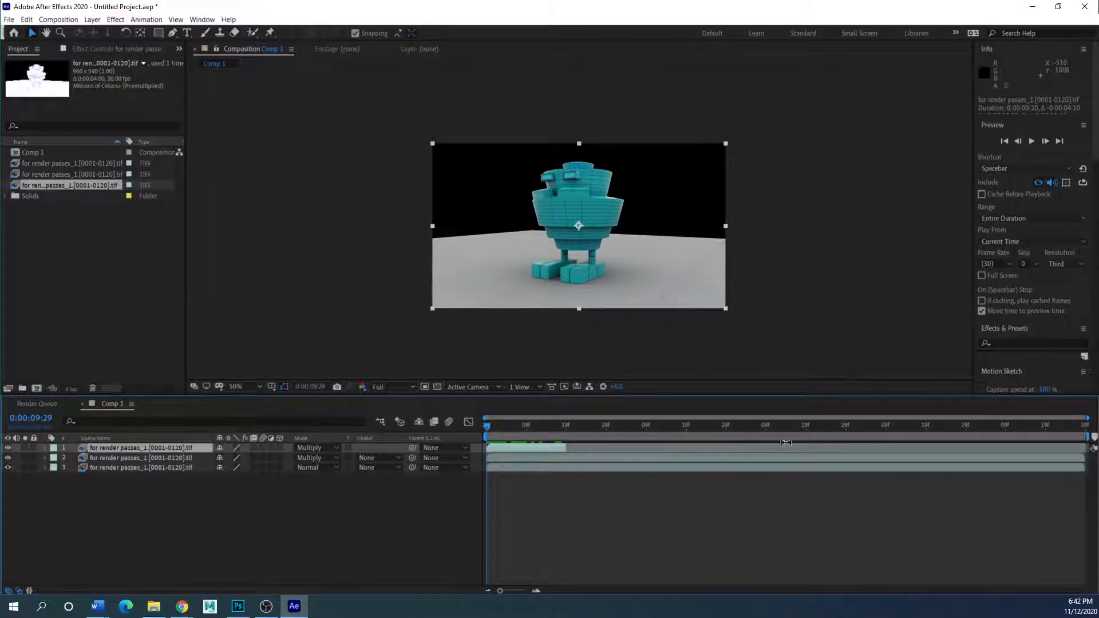
pyautogui.click(1033, 142)
pyautogui.click(1033, 141)
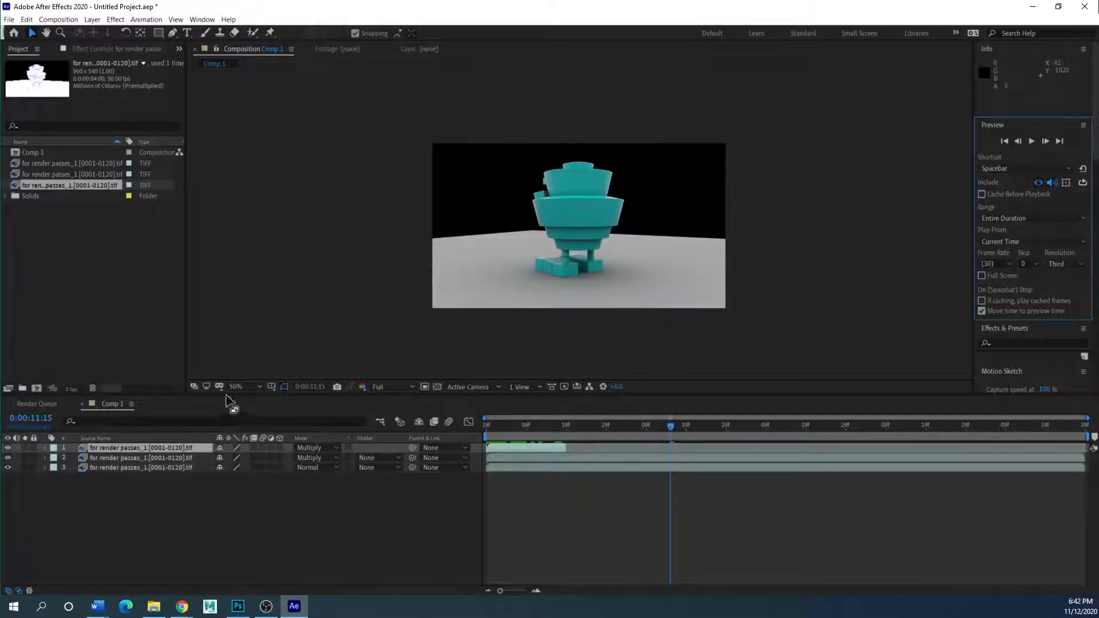
# - Replay and scrub the composite from the start with the composition view at 100%, and return the playhead to the beginning
pyautogui.click(413, 387)
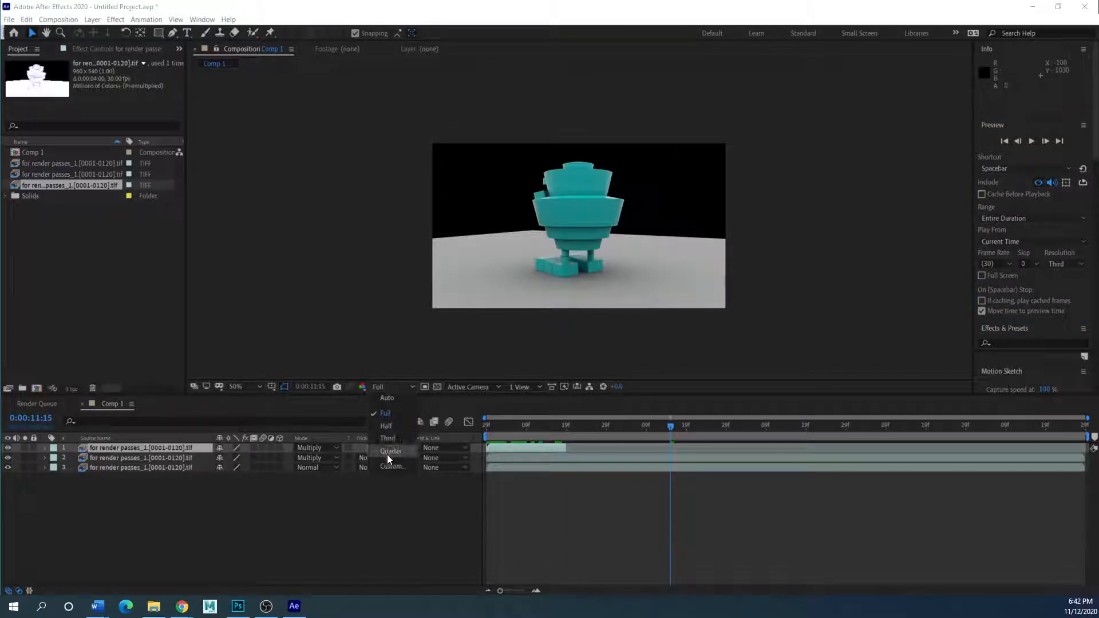
pyautogui.click(341, 411)
pyautogui.moveTo(670, 426); pyautogui.dragTo(484, 438)
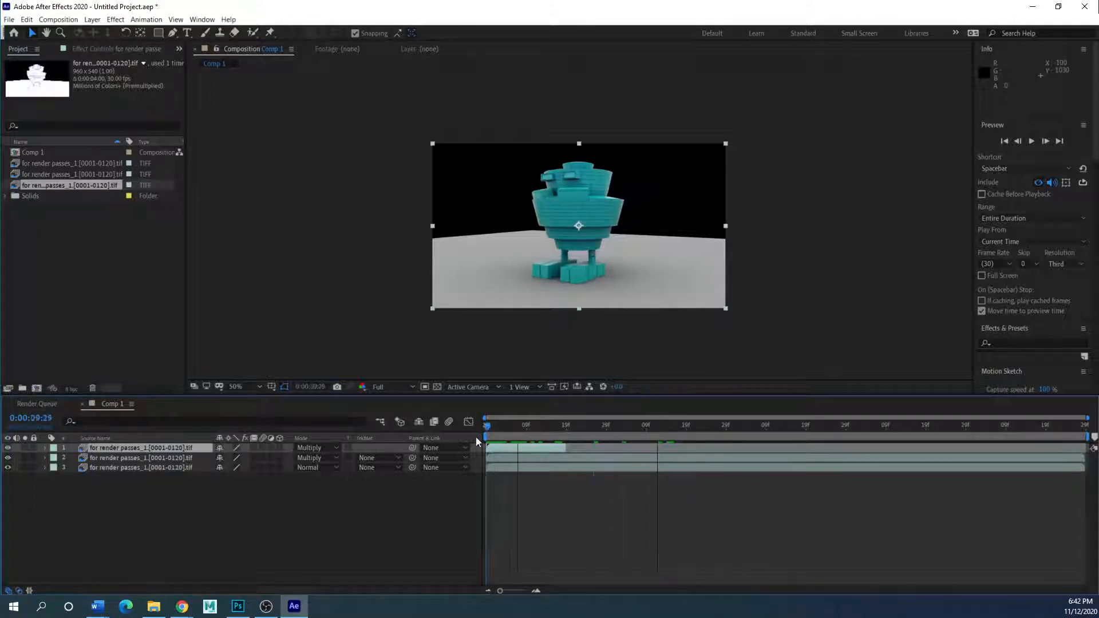
pyautogui.click(1033, 142)
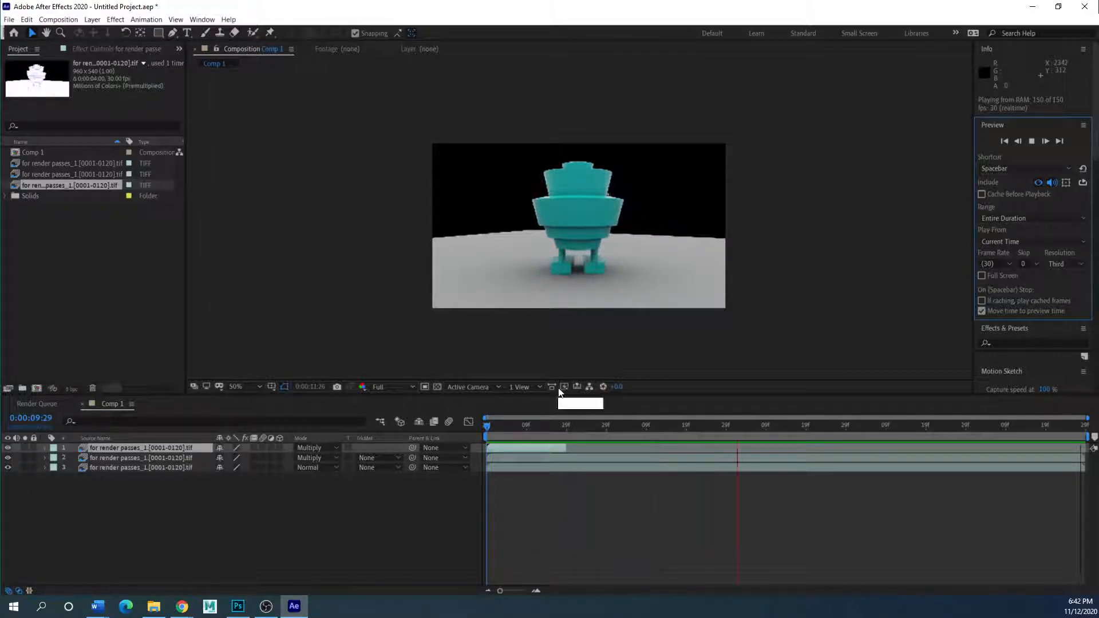
pyautogui.press('/')
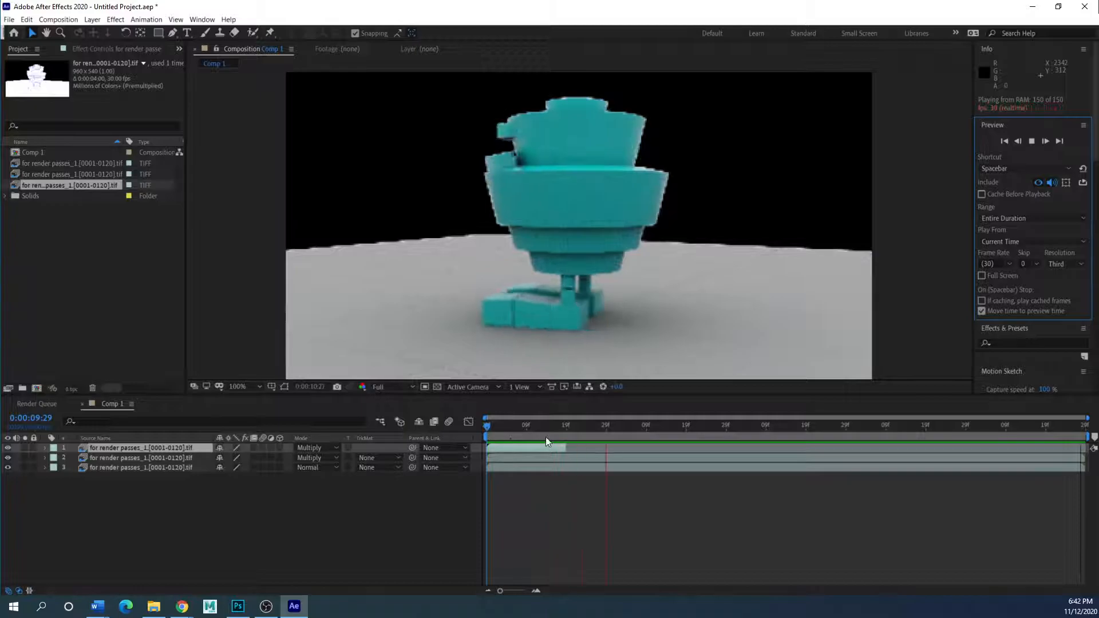
pyautogui.moveTo(548, 433); pyautogui.dragTo(521, 441)
pyautogui.press('space')
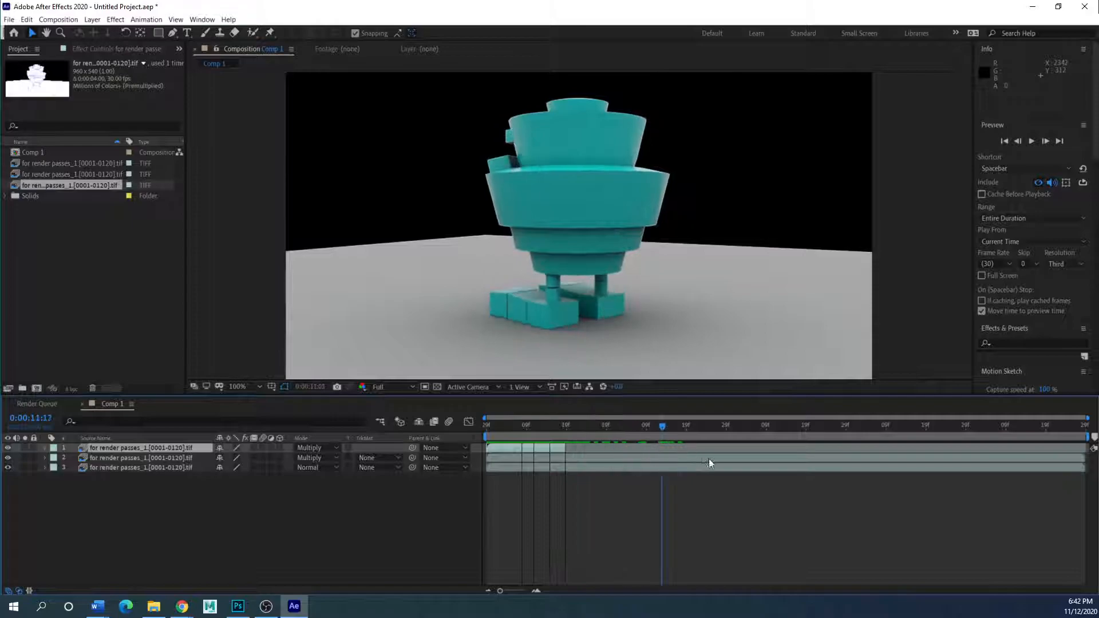
pyautogui.moveTo(714, 463); pyautogui.dragTo(457, 469)
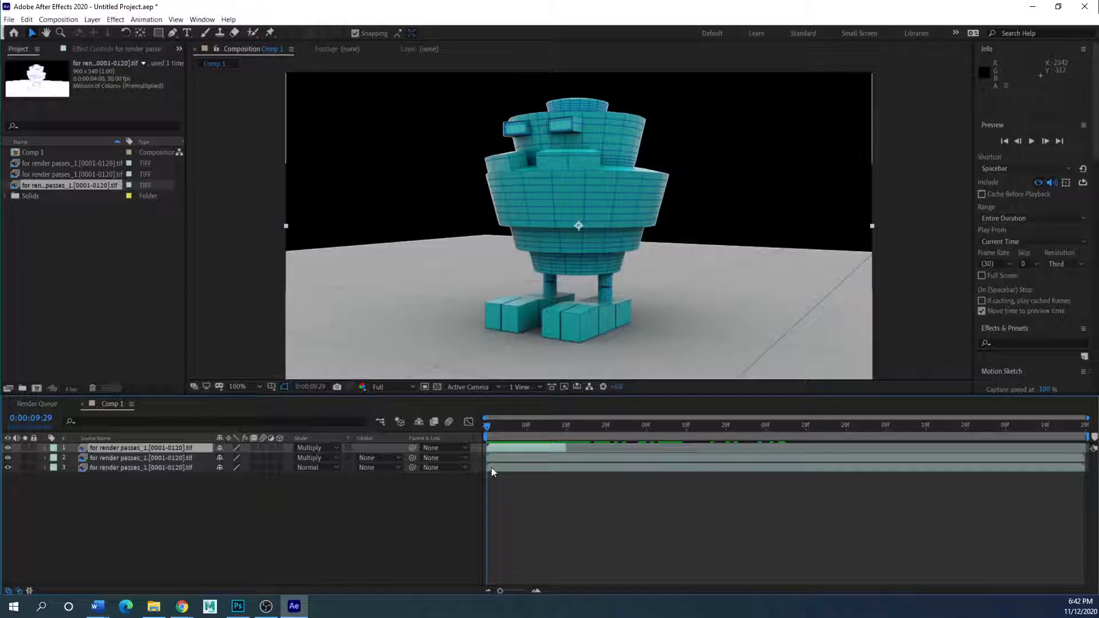
# - Trim the masterLayer pass to start at 0:00:12:12 and the wireframe layer to run from 0:00:10:26 to about 0:00:13:20
pyautogui.moveTo(486, 467); pyautogui.dragTo(779, 467)
pyautogui.moveTo(564, 446); pyautogui.dragTo(870, 448)
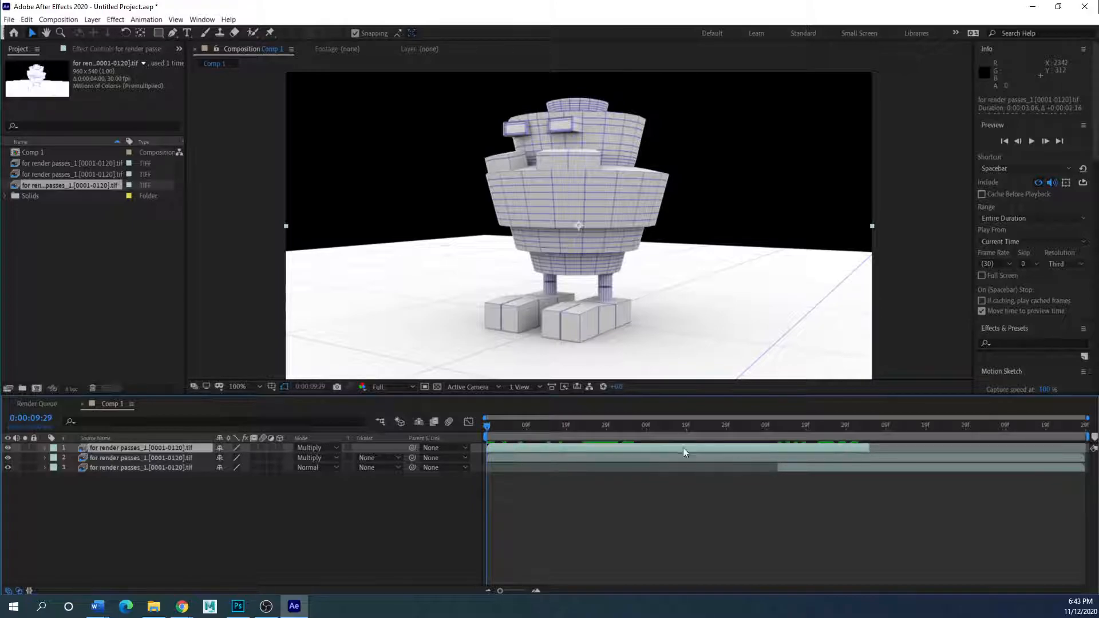
pyautogui.moveTo(486, 445); pyautogui.dragTo(593, 453)
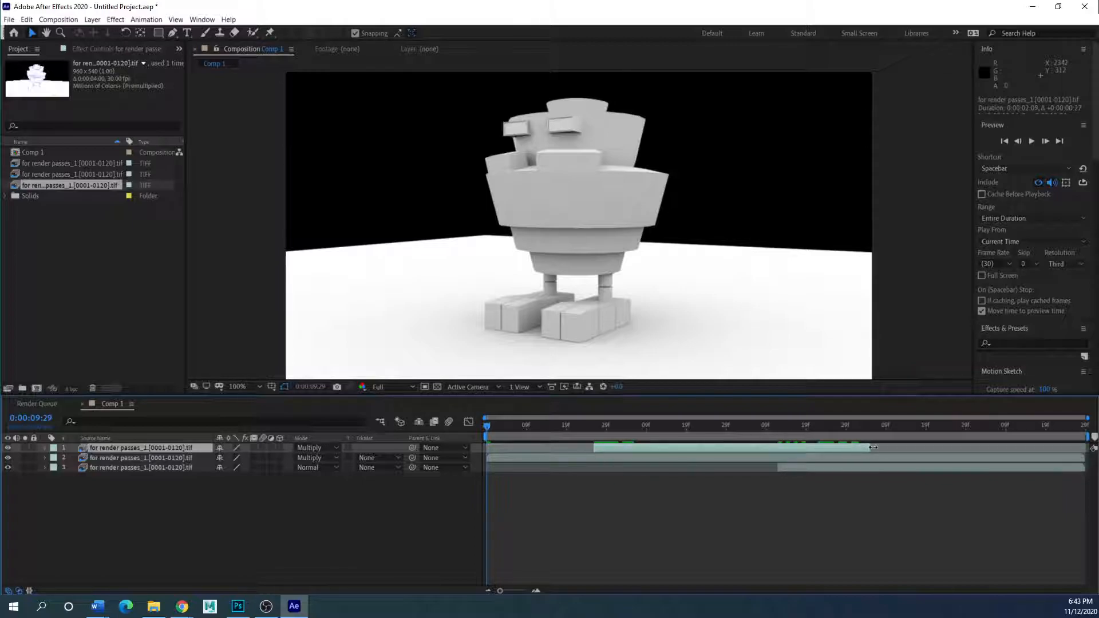
pyautogui.moveTo(873, 448); pyautogui.dragTo(926, 450)
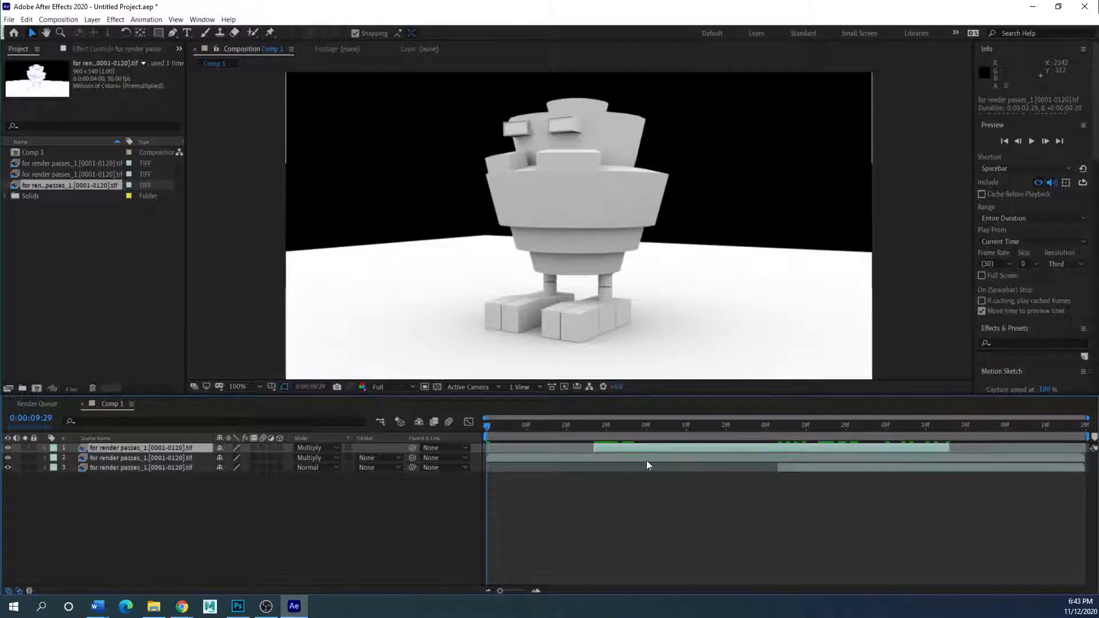
# - Scrub and play the composite to review the pass timing, and return the playhead to the beginning
pyautogui.moveTo(493, 427); pyautogui.dragTo(929, 445)
pyautogui.moveTo(859, 427); pyautogui.dragTo(479, 439)
pyautogui.click(1030, 142)
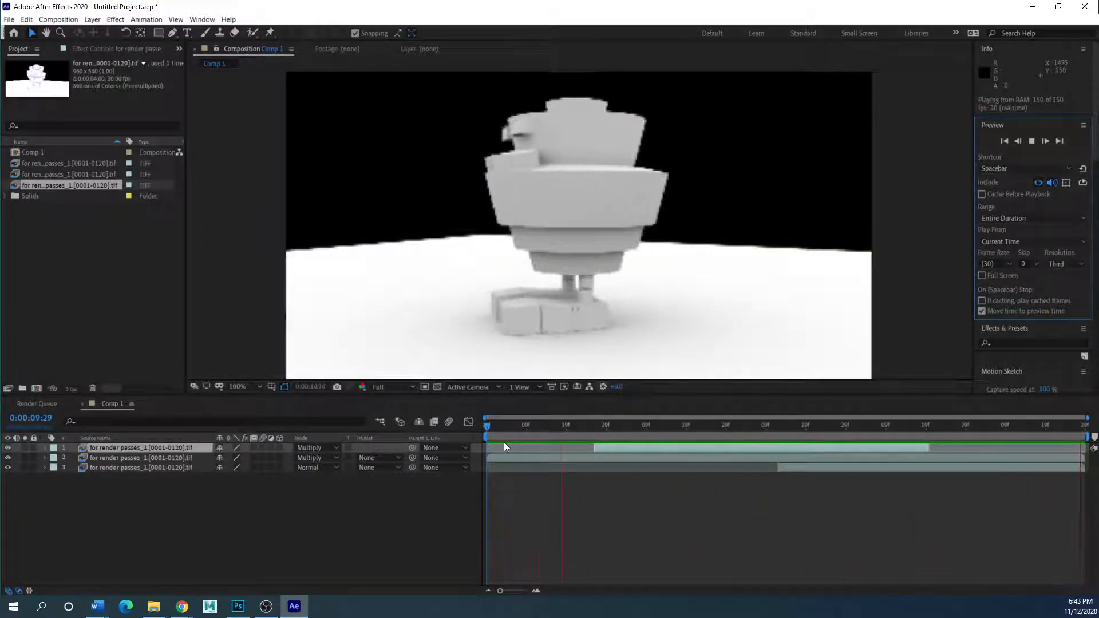
pyautogui.moveTo(539, 431); pyautogui.dragTo(481, 441)
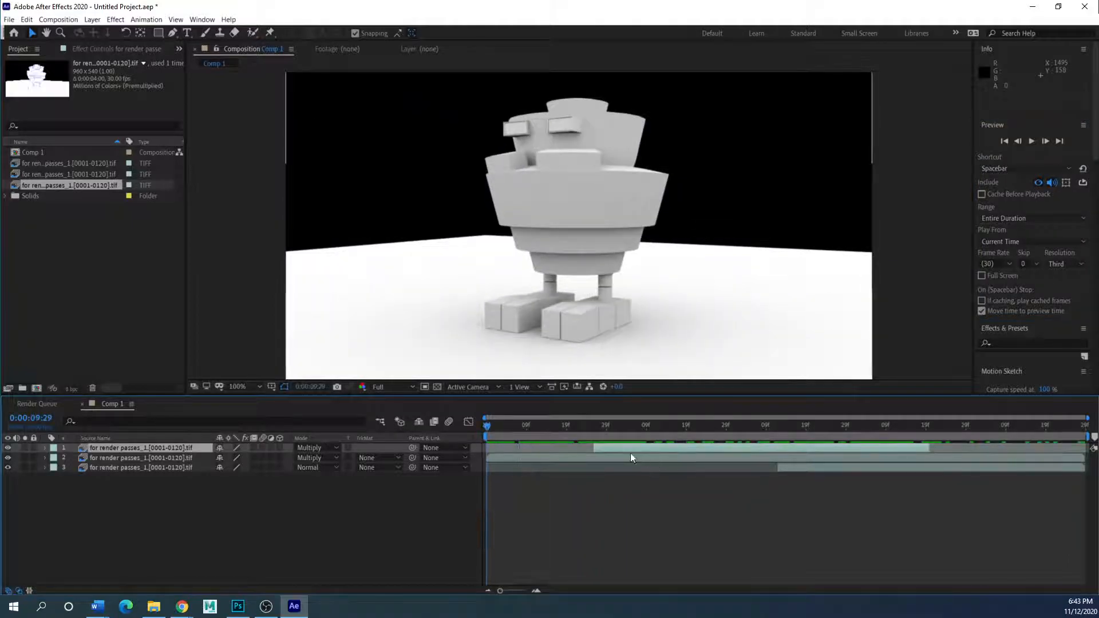
# - Keyframe a wireframe layer fade-in, with opacity going from 0% at 0:00:10:26 to 100% at 0:00:11:06
pyautogui.click(45, 449)
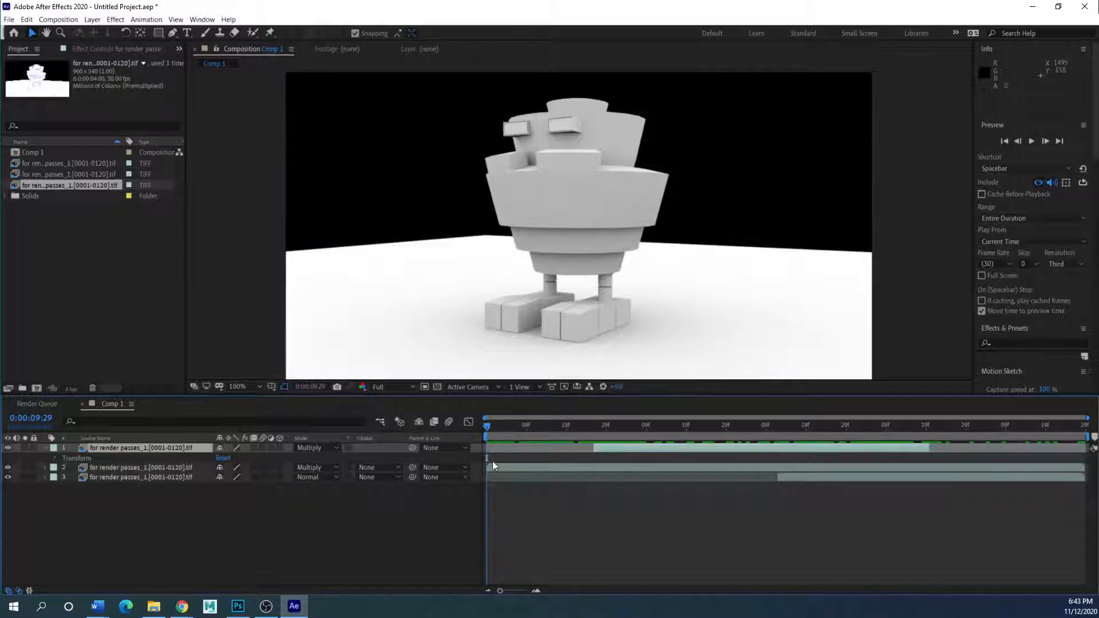
pyautogui.click(54, 458)
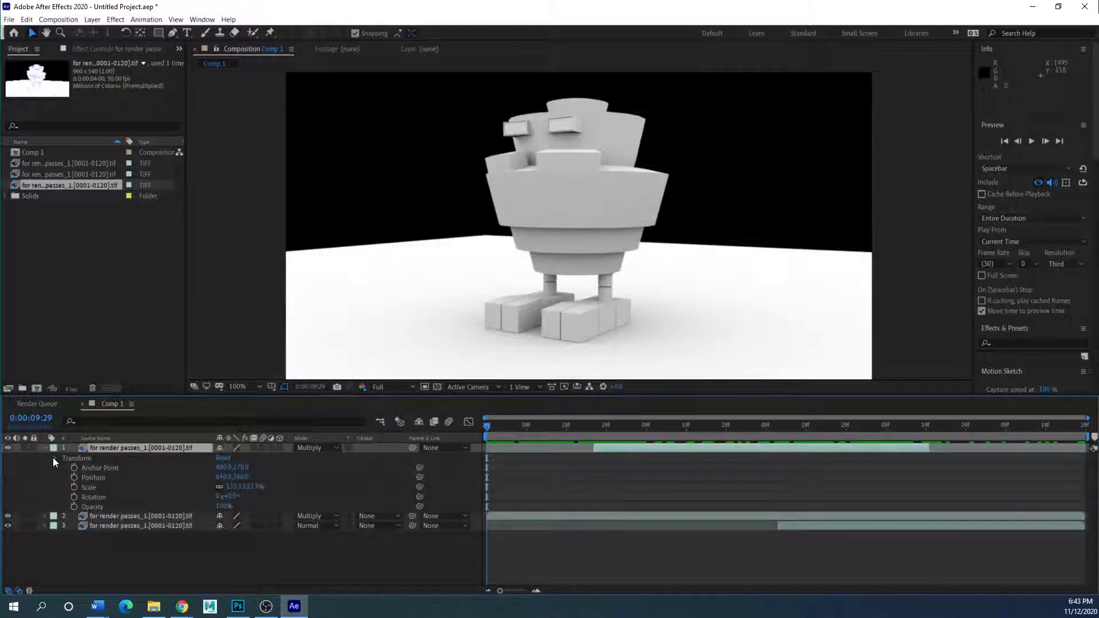
pyautogui.moveTo(487, 427); pyautogui.dragTo(593, 430)
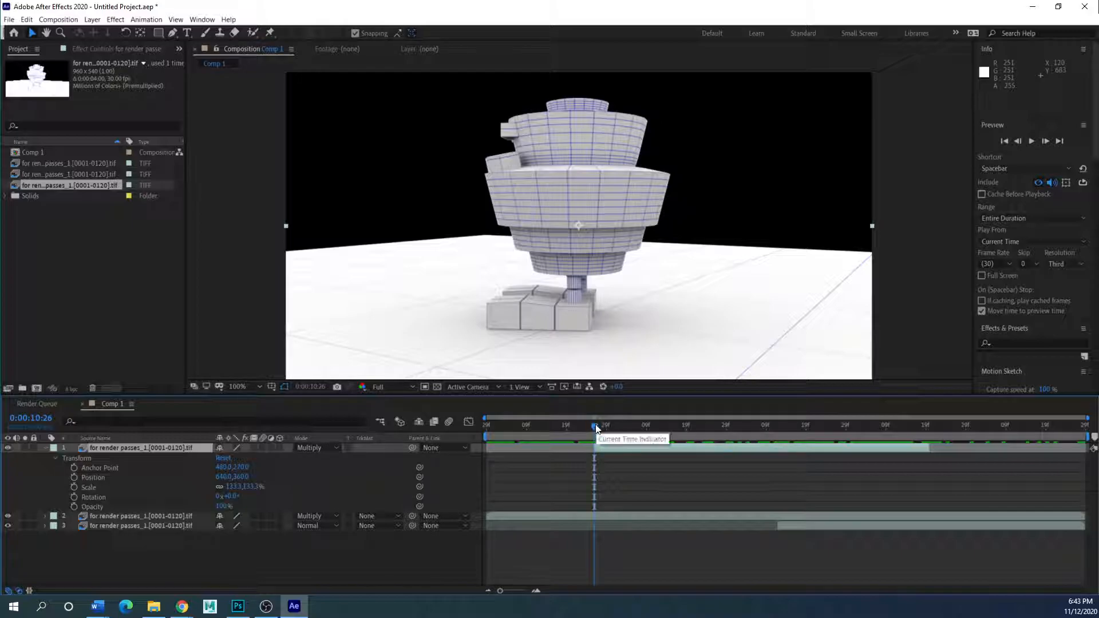
pyautogui.moveTo(597, 427); pyautogui.dragTo(633, 430)
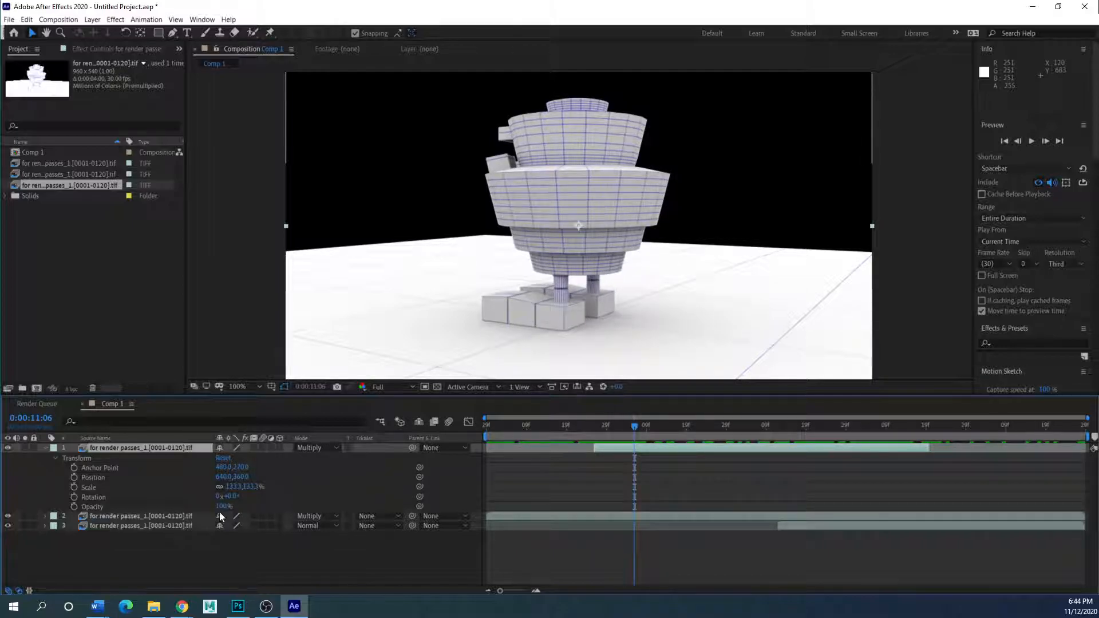
pyautogui.click(75, 507)
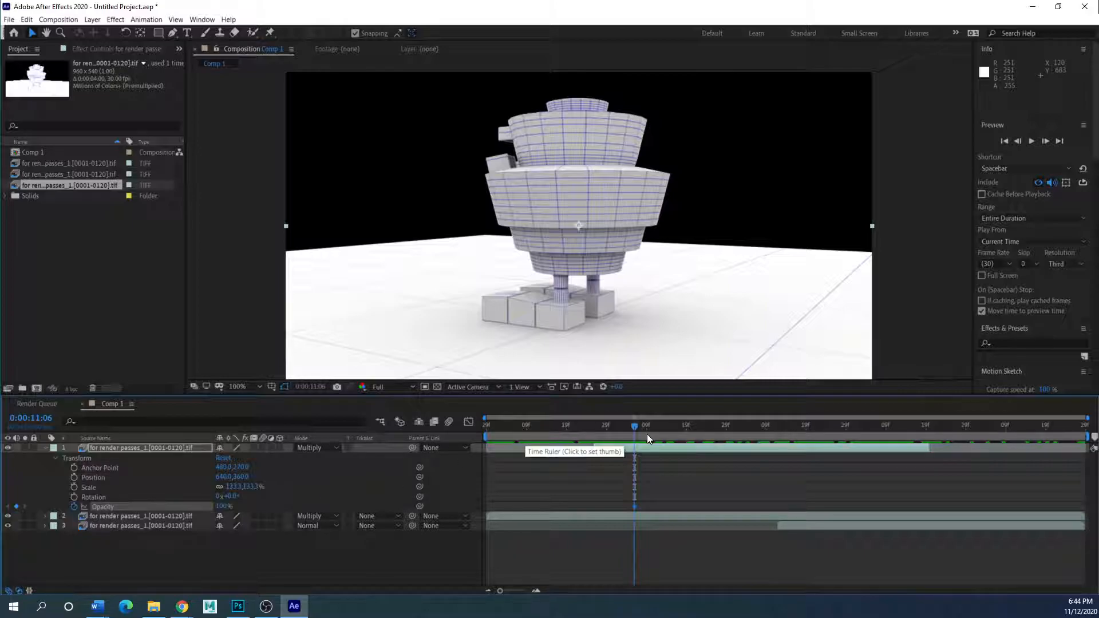
pyautogui.moveTo(634, 425); pyautogui.dragTo(596, 432)
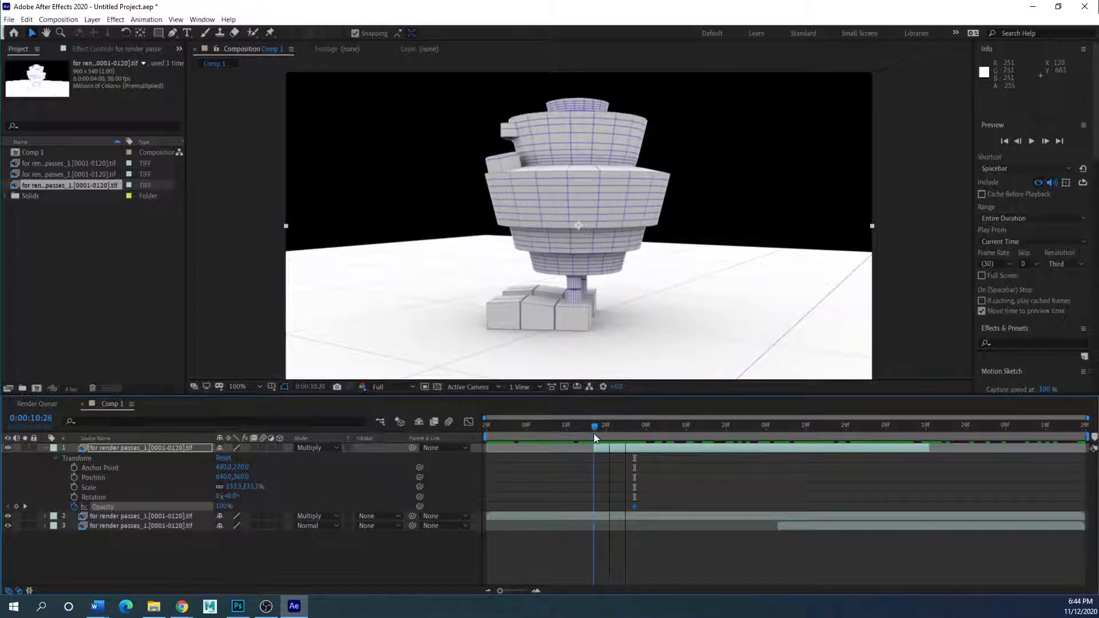
pyautogui.moveTo(207, 507); pyautogui.dragTo(160, 507)
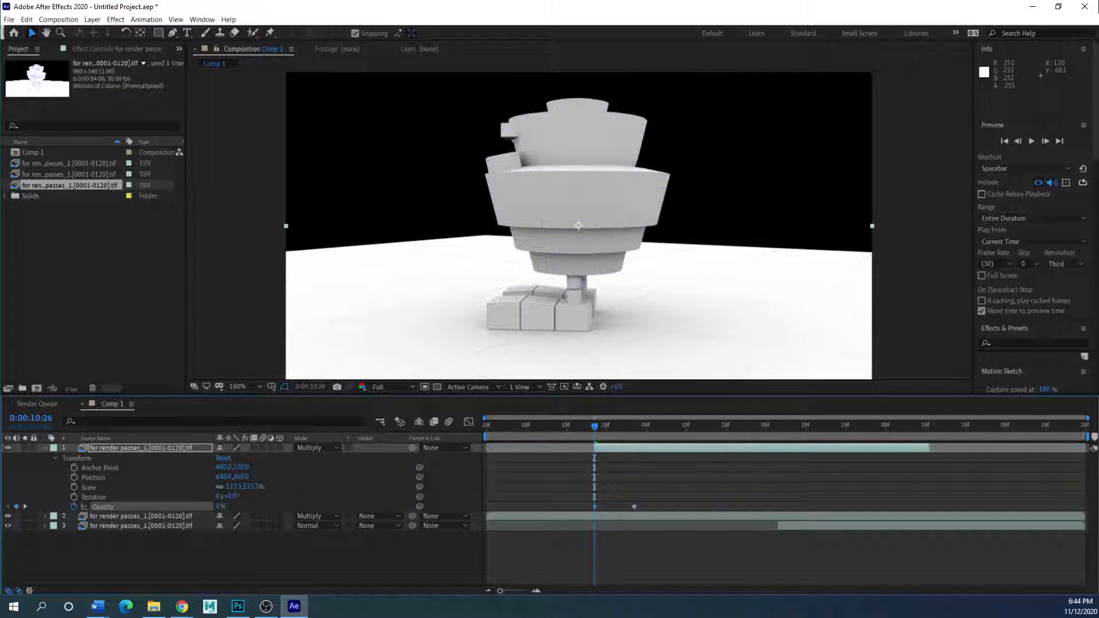
# - Keyframe a masterLayer fade-in, with opacity going from 0% at 0:00:12:12 to 100% at 0:00:12:27
pyautogui.moveTo(593, 424); pyautogui.dragTo(781, 431)
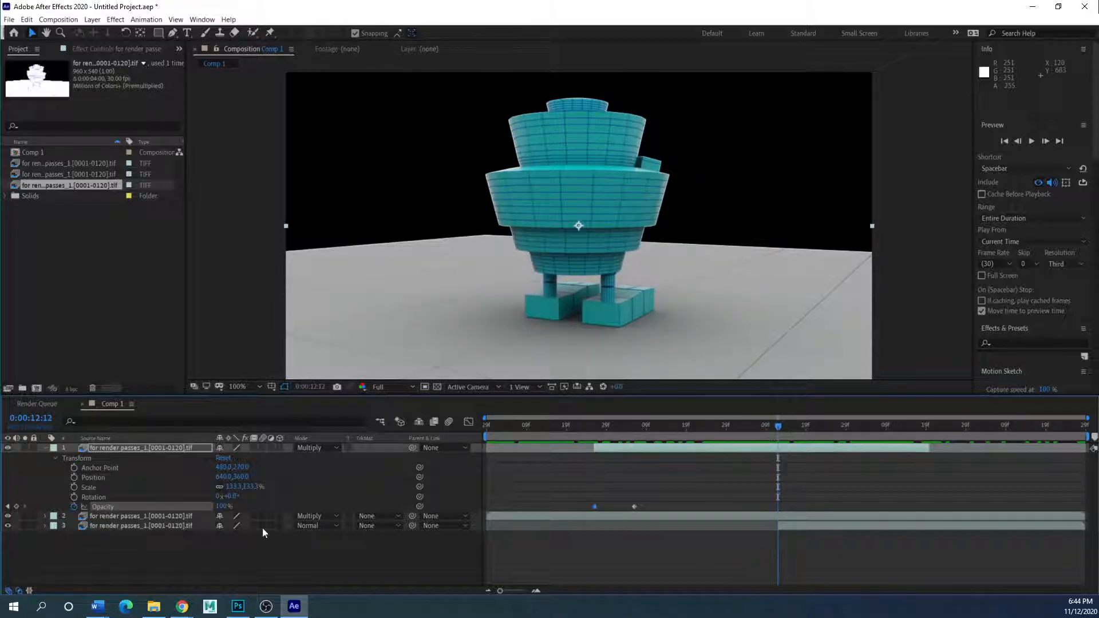
pyautogui.click(44, 525)
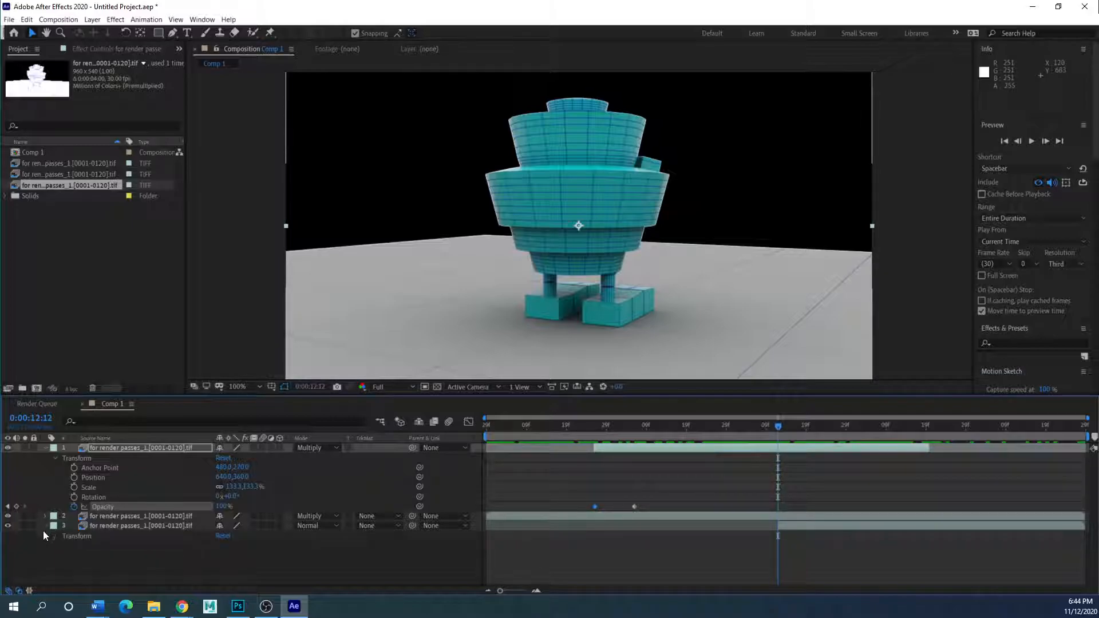
pyautogui.click(55, 536)
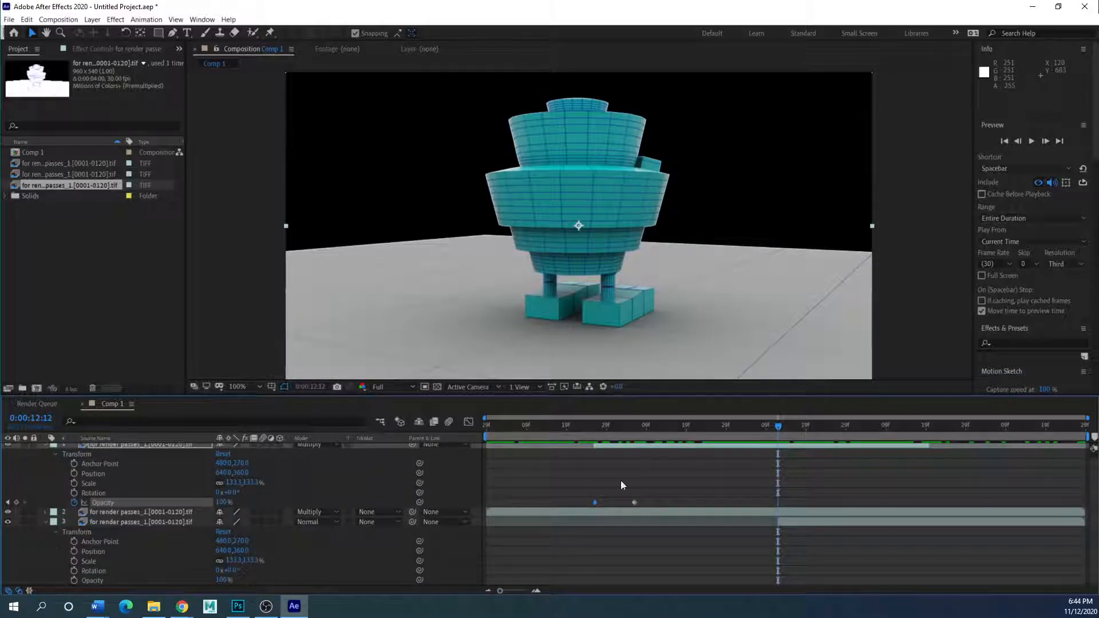
pyautogui.moveTo(778, 429); pyautogui.dragTo(840, 432)
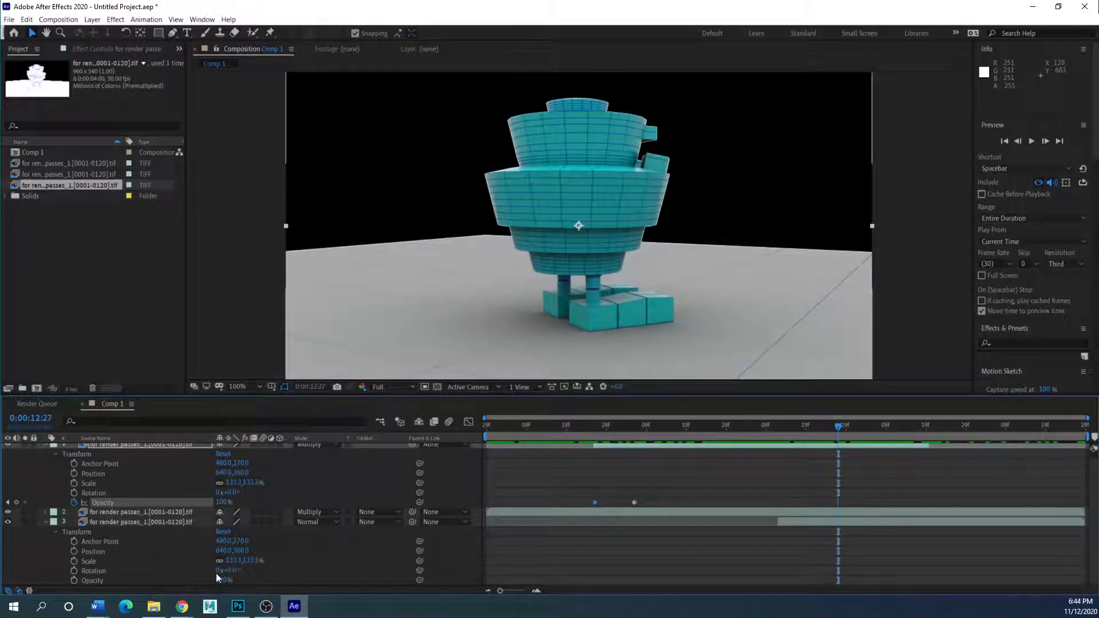
pyautogui.click(75, 580)
pyautogui.moveTo(840, 426); pyautogui.dragTo(776, 435)
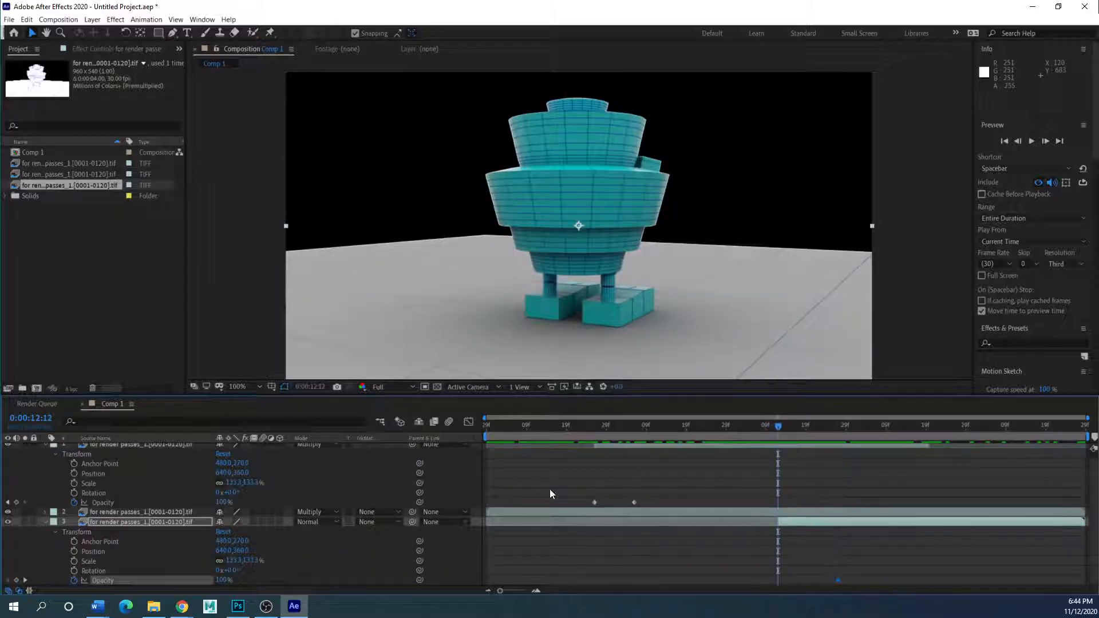
pyautogui.moveTo(222, 581); pyautogui.dragTo(30, 580)
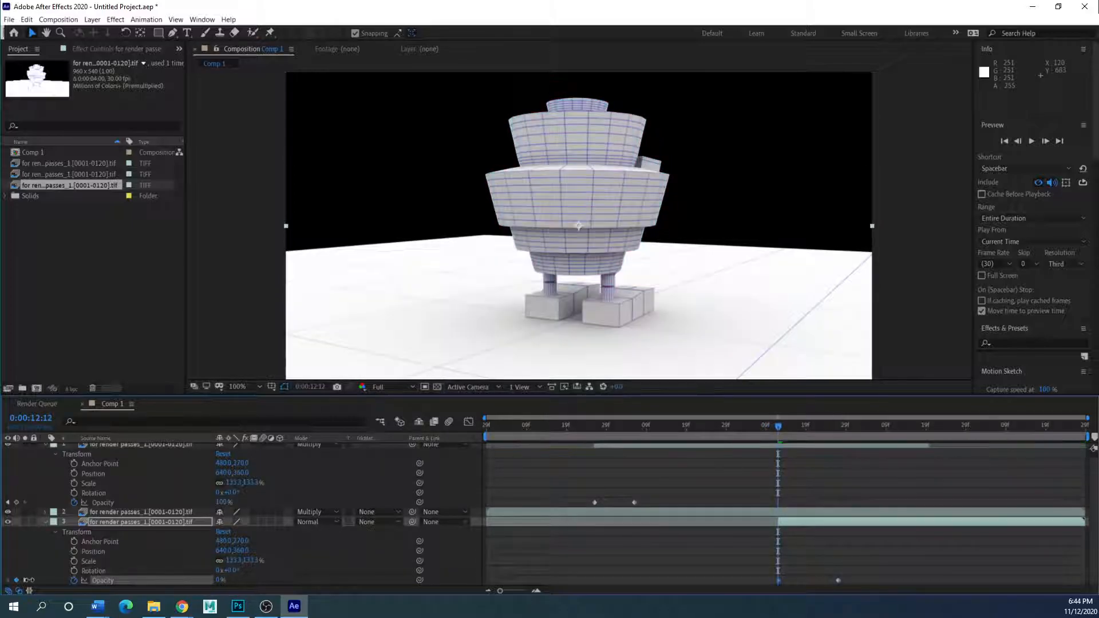
# - Keyframe a wireframe layer fade-out, with opacity going from 100% at 0:00:13:13 to 0% at 0:00:13:20
pyautogui.moveTo(777, 425); pyautogui.dragTo(929, 453)
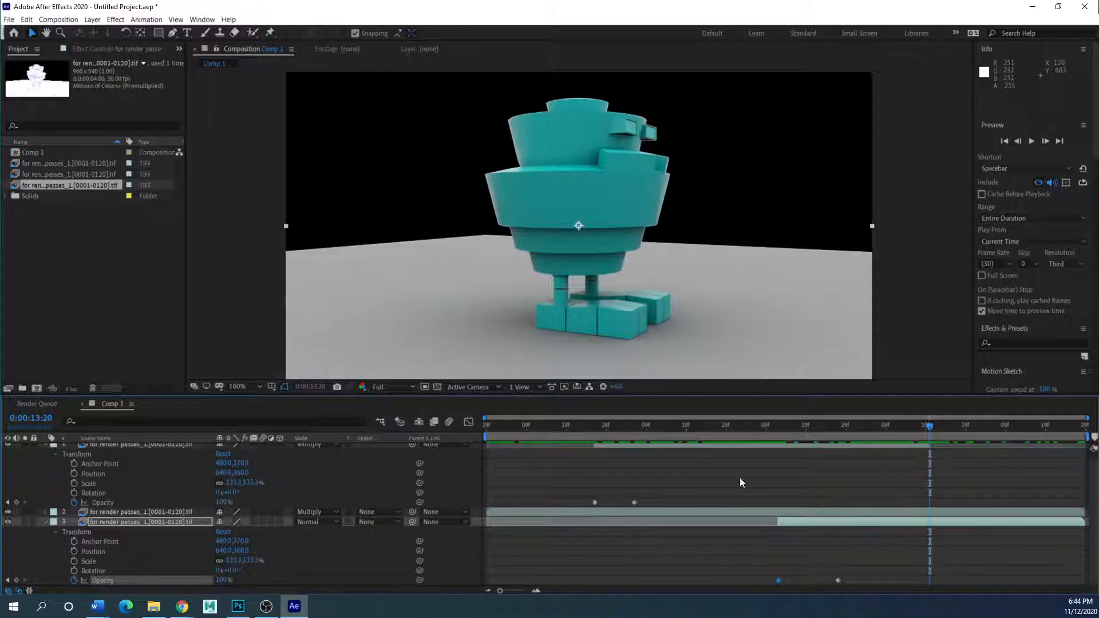
pyautogui.scroll(1, 564, 489)
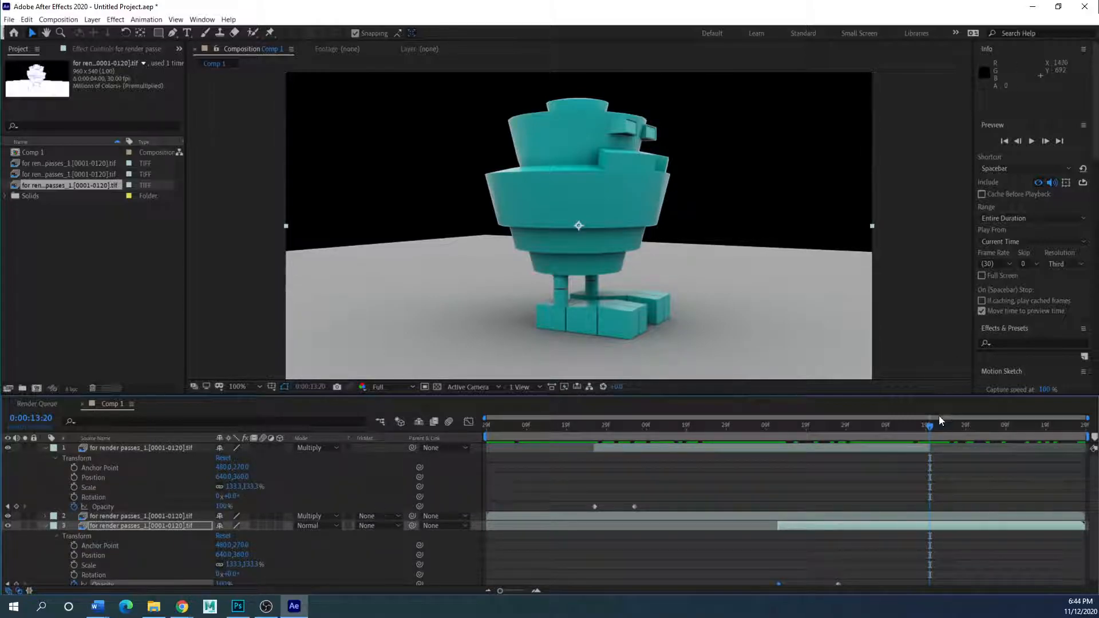
pyautogui.moveTo(931, 427); pyautogui.dragTo(906, 435)
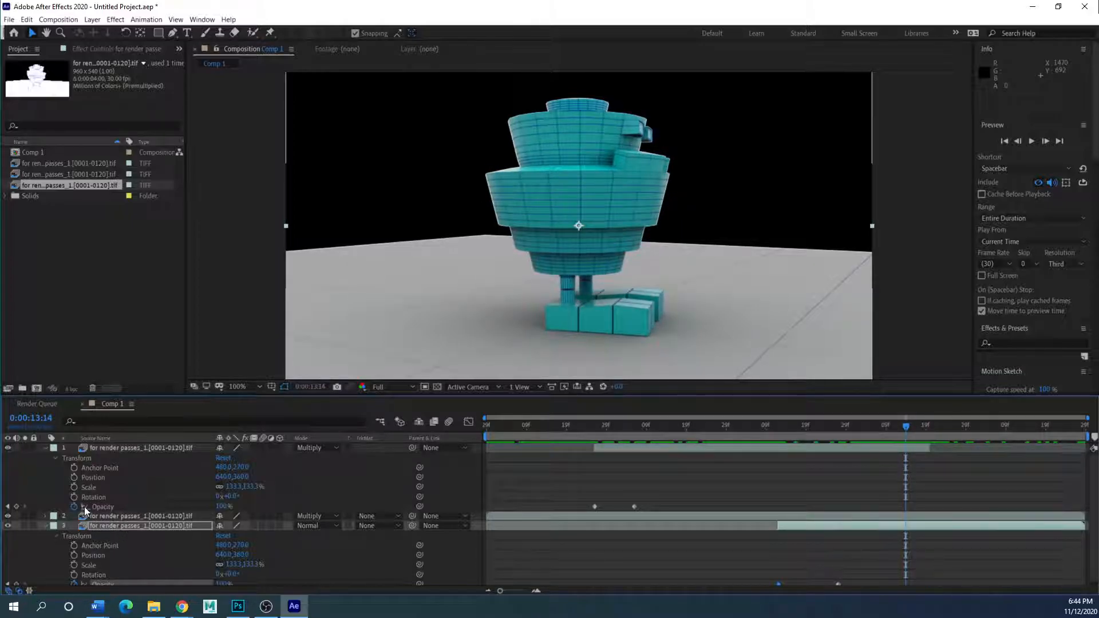
pyautogui.click(16, 508)
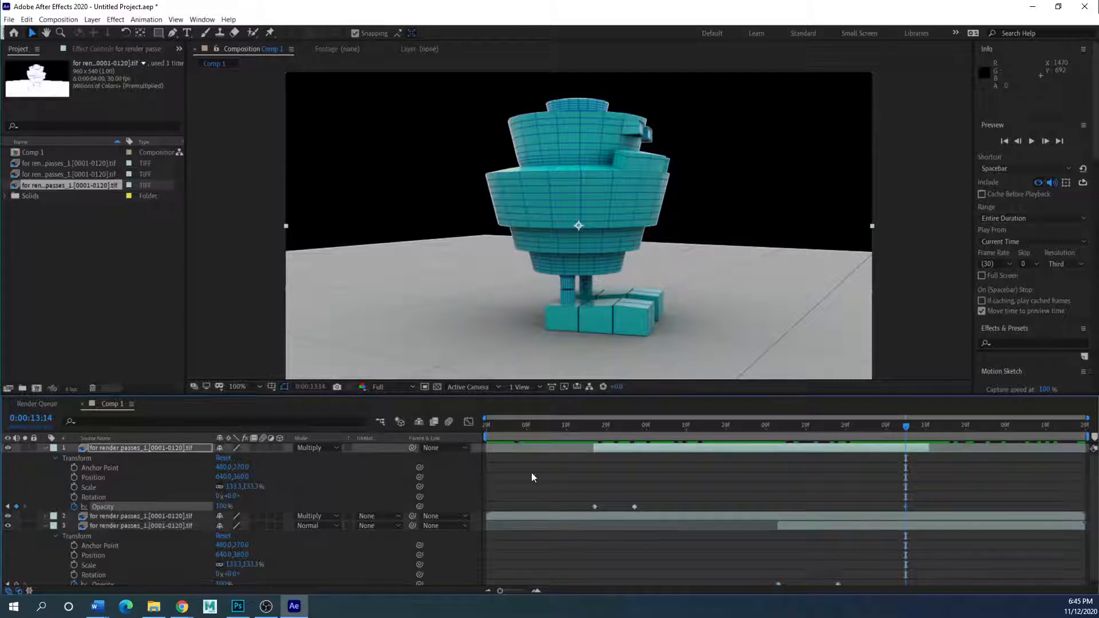
pyautogui.moveTo(906, 426); pyautogui.dragTo(930, 427)
pyautogui.moveTo(186, 506); pyautogui.dragTo(75, 507)
pyautogui.moveTo(906, 506); pyautogui.dragTo(902, 507)
# - Keyframe the occlusion layer's opacity to fade in from the composition's start at 0:00:09:29 to 100% at 0:00:10:03
pyautogui.moveTo(932, 435); pyautogui.dragTo(683, 429)
pyautogui.moveTo(575, 428); pyautogui.dragTo(455, 434)
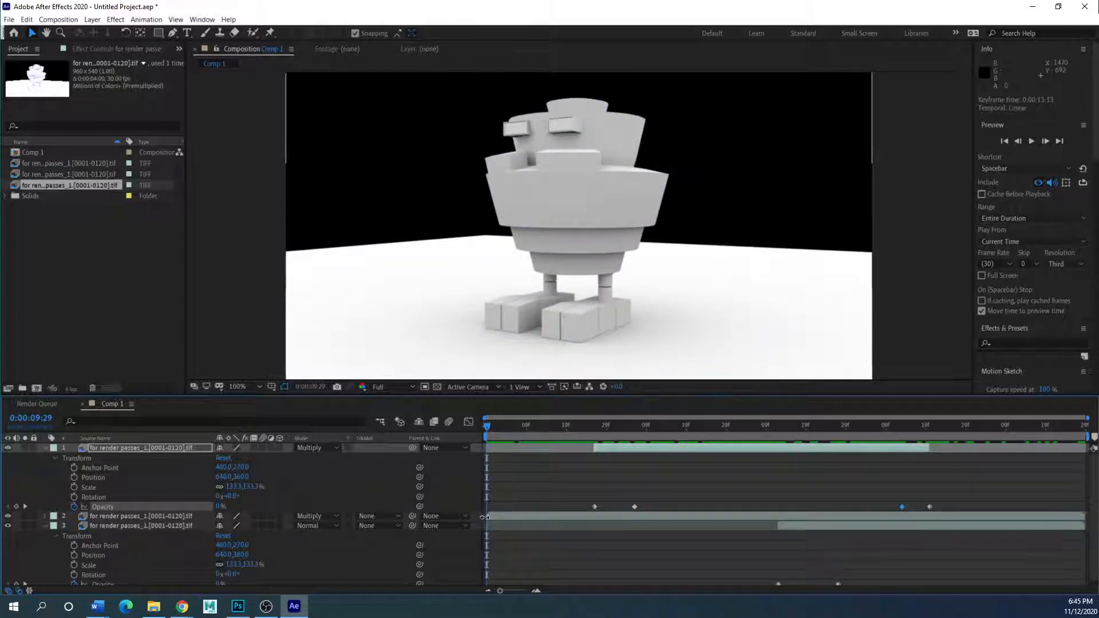
pyautogui.click(46, 524)
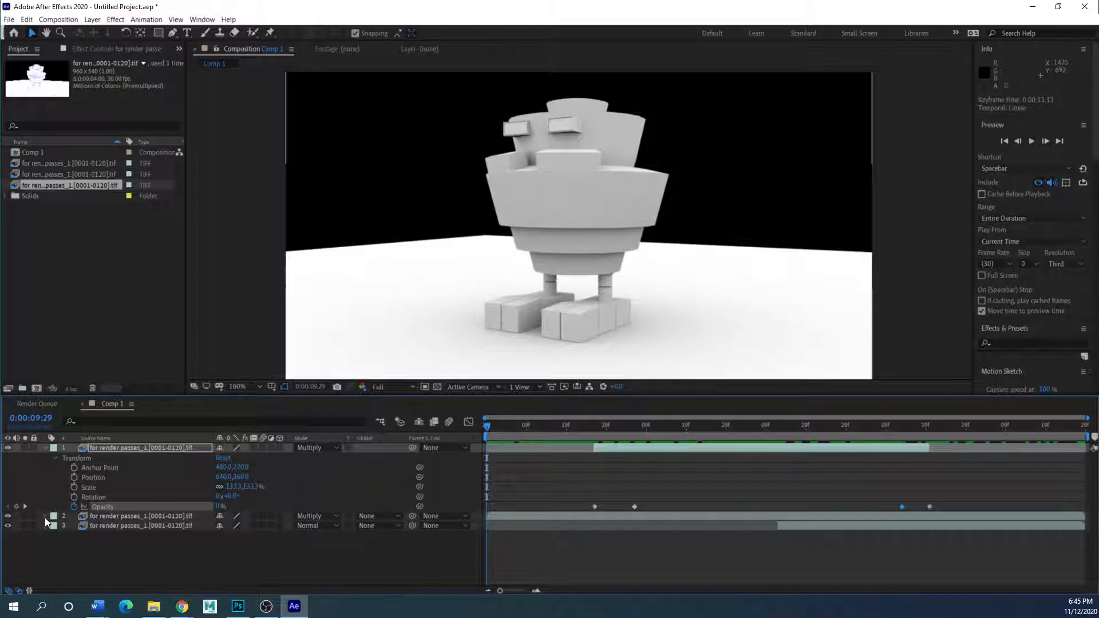
pyautogui.click(45, 516)
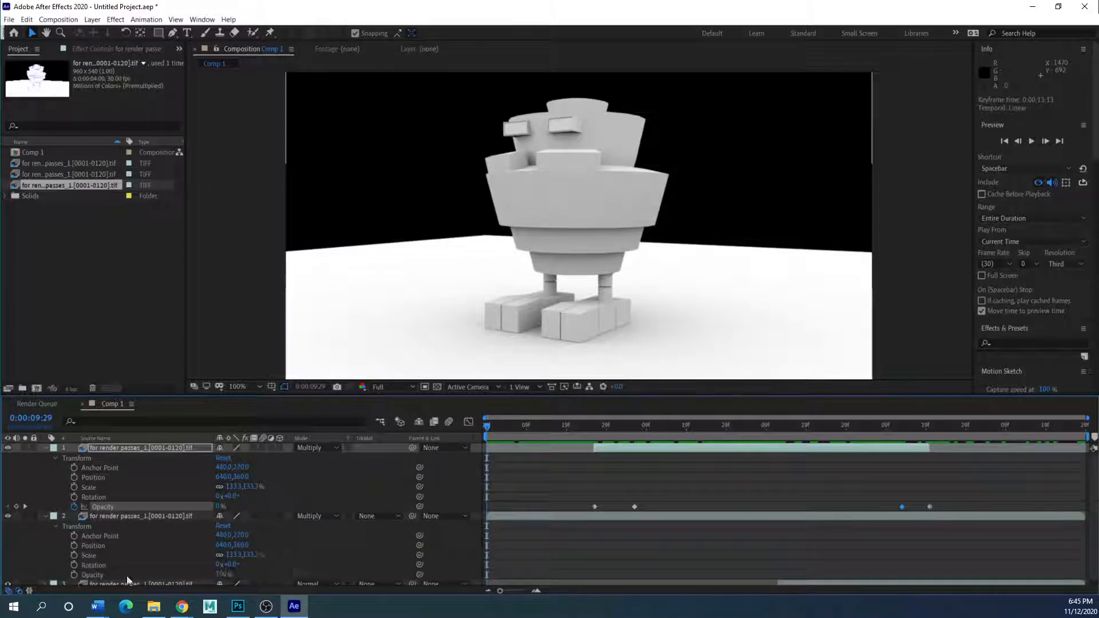
pyautogui.moveTo(489, 426); pyautogui.dragTo(503, 424)
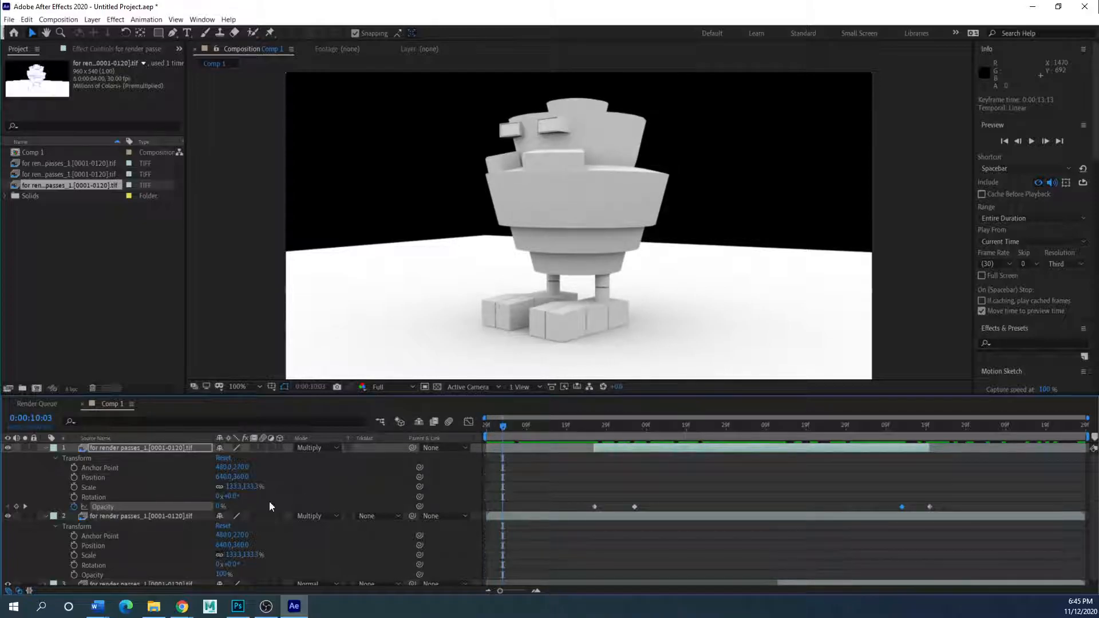
pyautogui.click(74, 575)
pyautogui.moveTo(500, 425); pyautogui.dragTo(485, 428)
pyautogui.click(221, 574)
pyautogui.write('1')
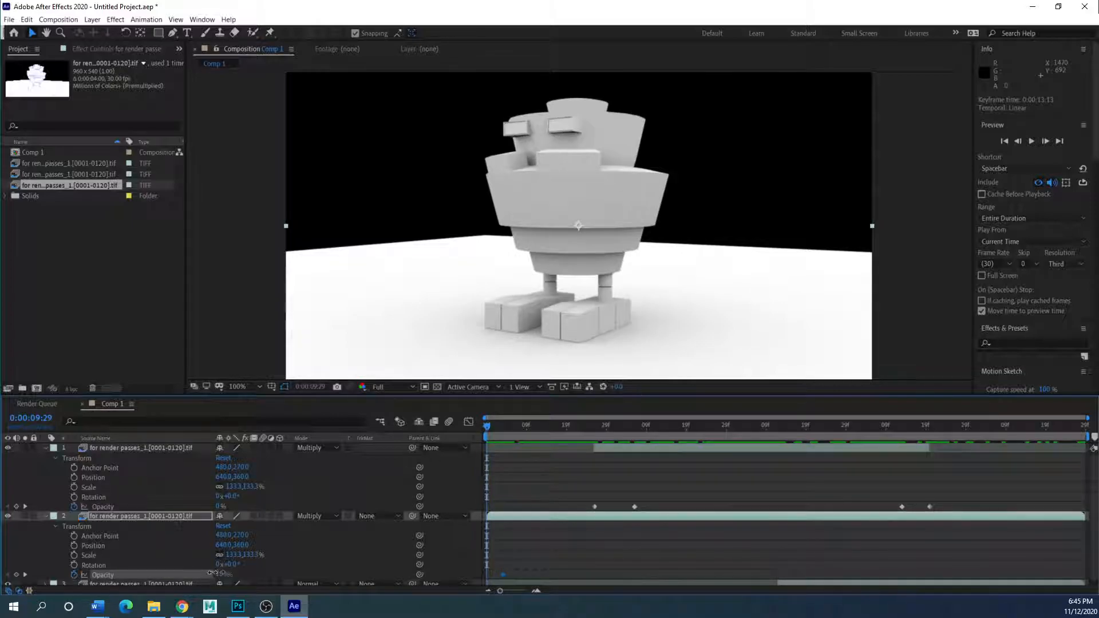
pyautogui.press('Return')
# - Keyframe a fade-out on the occlusion and masterLayer layers, with opacity going from 100% at 0:00:14:26 to 0% at 0:00:14:28
pyautogui.moveTo(485, 425); pyautogui.dragTo(1087, 480)
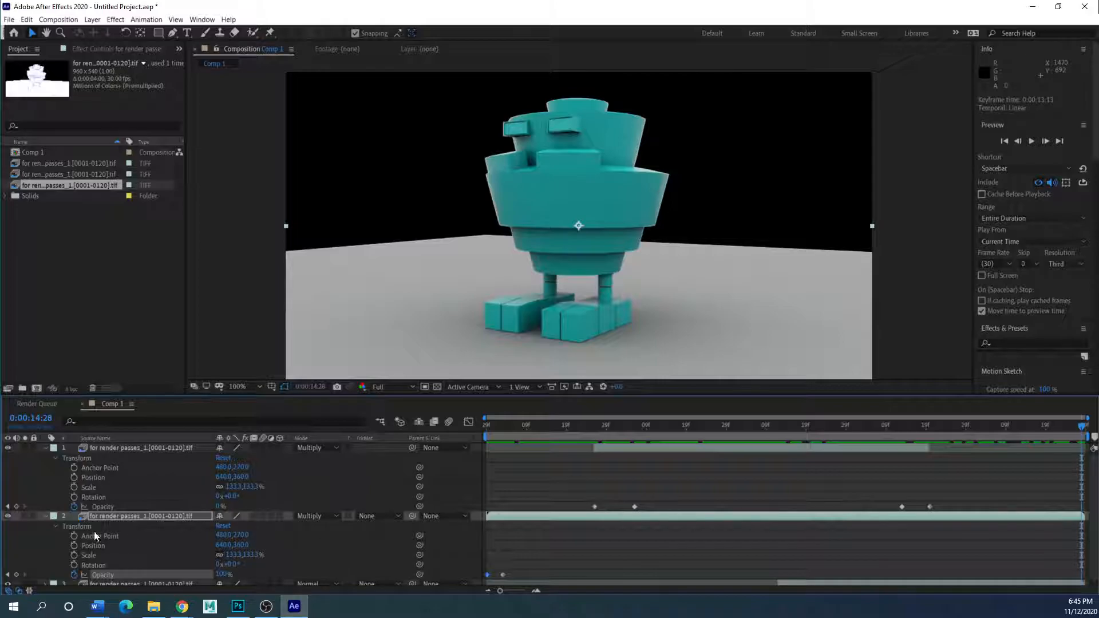
pyautogui.click(45, 448)
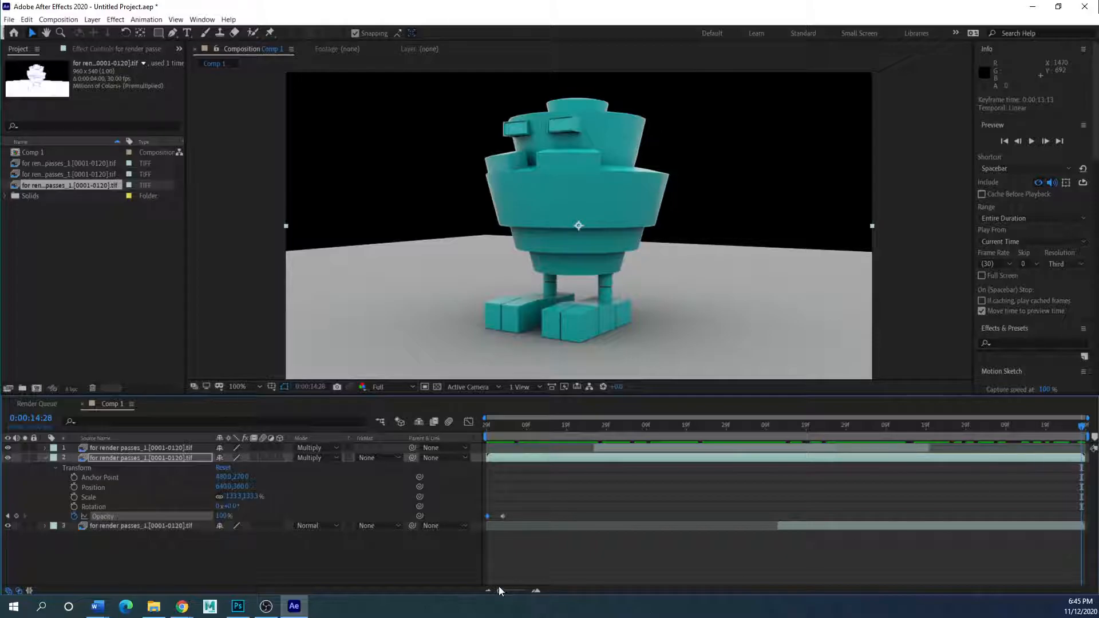
pyautogui.moveTo(497, 592); pyautogui.dragTo(459, 588)
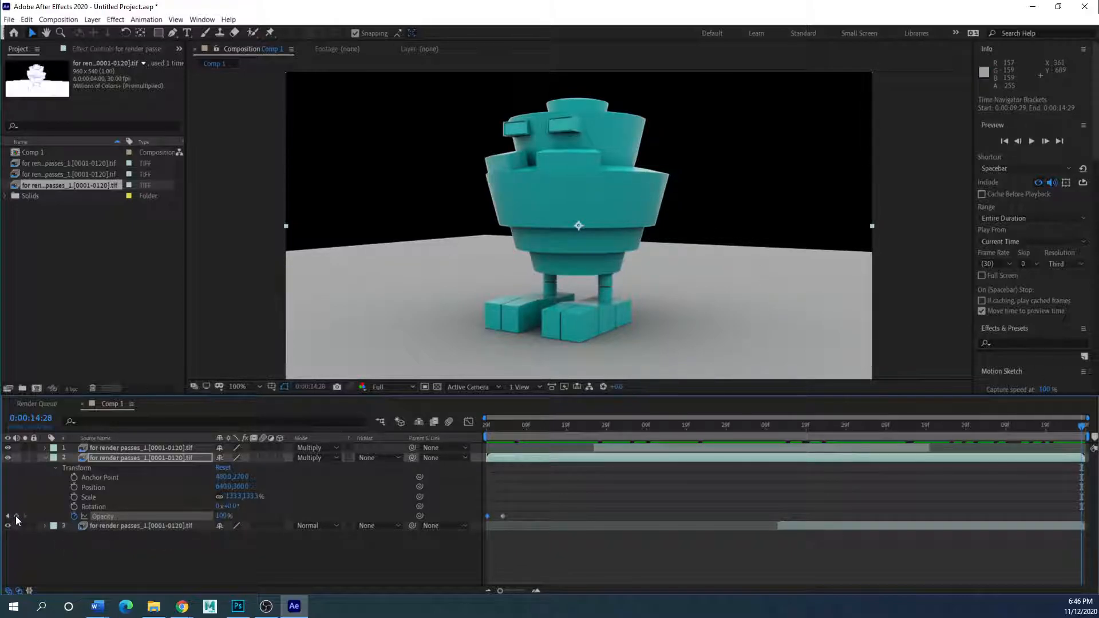
pyautogui.moveTo(1087, 428); pyautogui.dragTo(1073, 431)
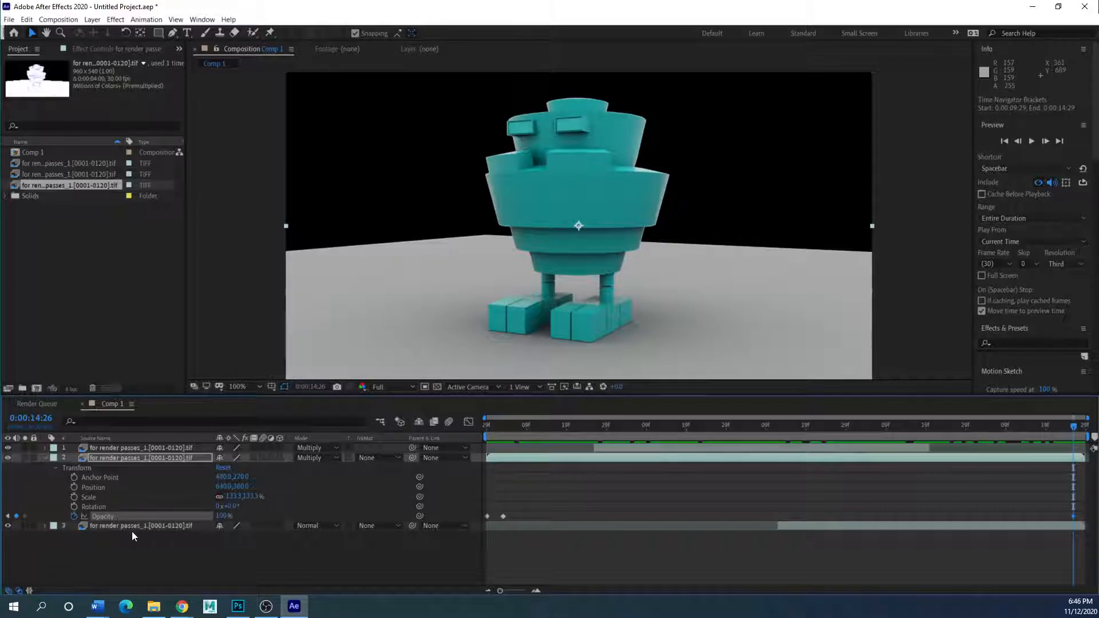
pyautogui.click(44, 526)
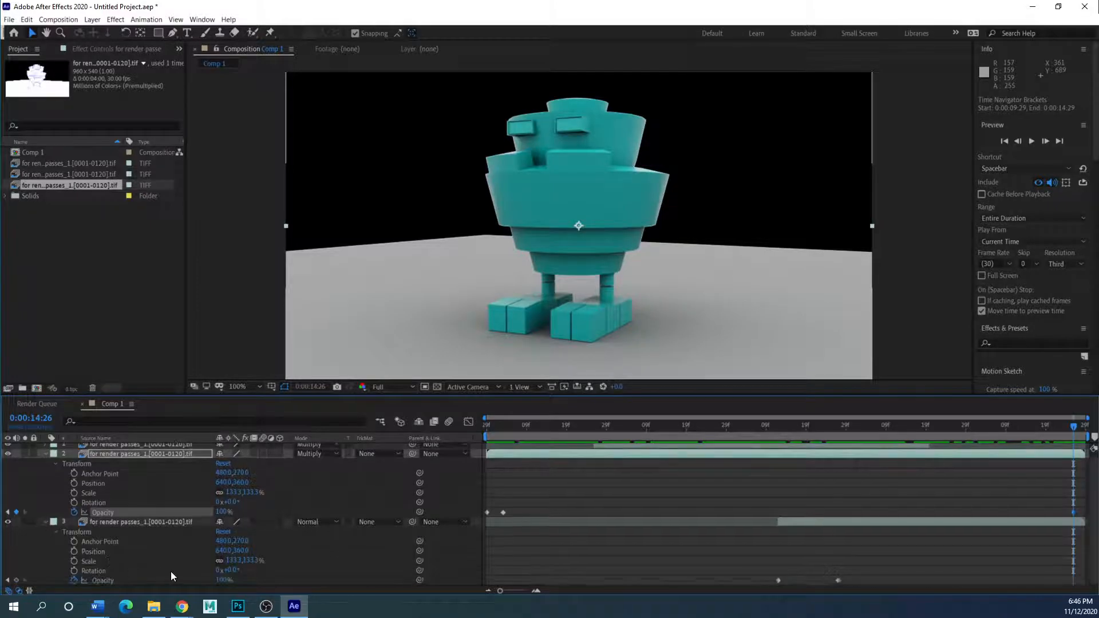
pyautogui.click(16, 580)
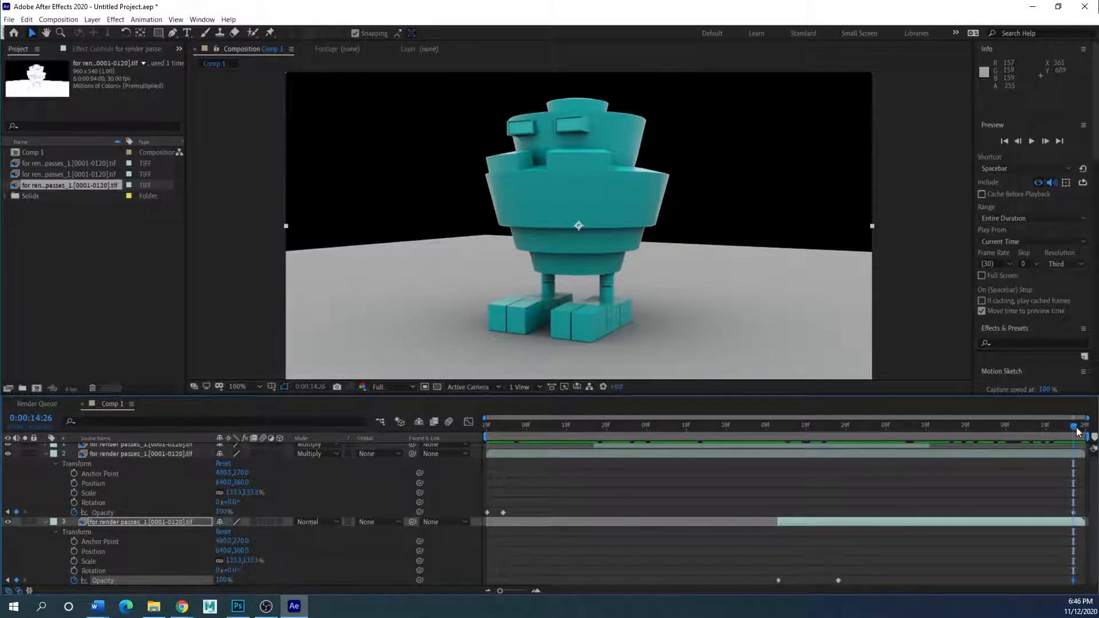
pyautogui.moveTo(1076, 432); pyautogui.dragTo(1090, 431)
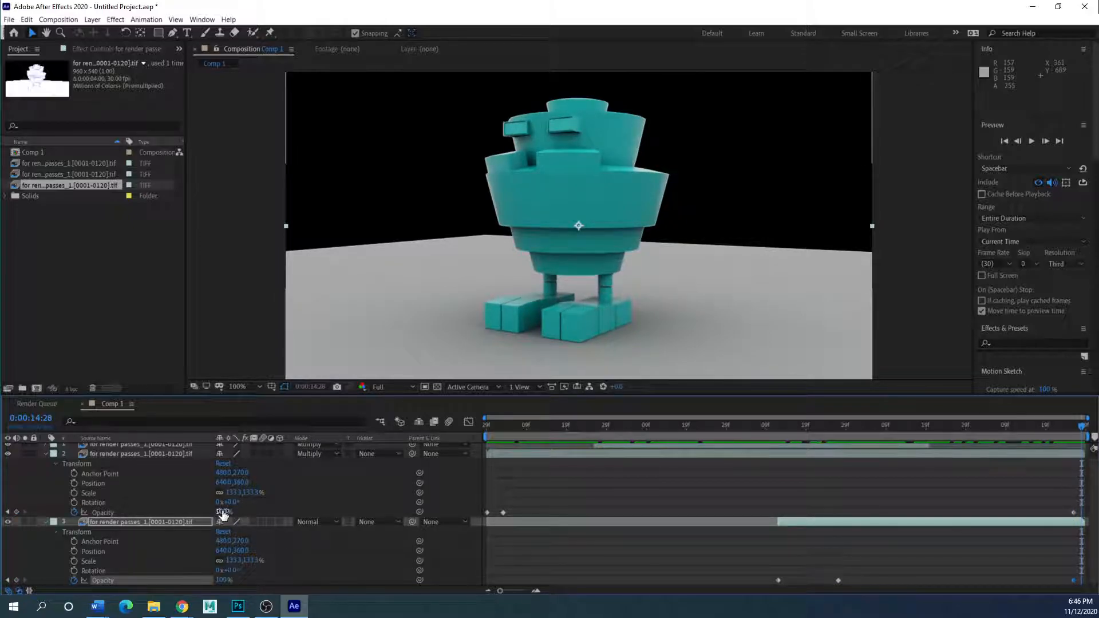
pyautogui.moveTo(222, 511); pyautogui.dragTo(164, 512)
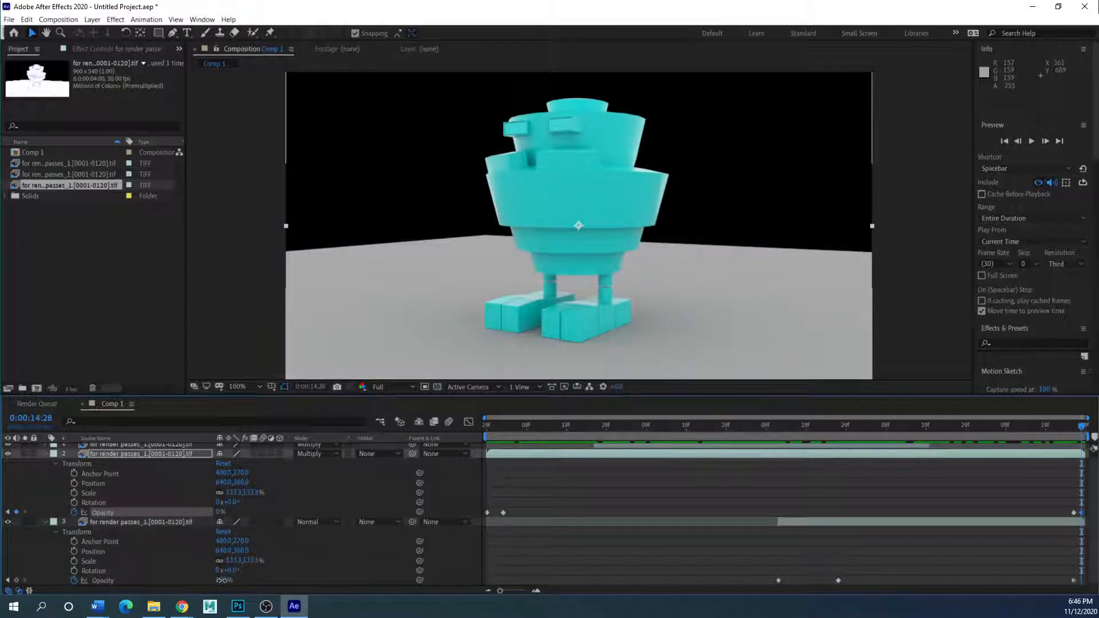
pyautogui.moveTo(222, 580); pyautogui.dragTo(165, 580)
# - Preview the composition from 0:00:09:29, then inspect the closing frames around 0:00:14:24
pyautogui.moveTo(1082, 427); pyautogui.dragTo(400, 427)
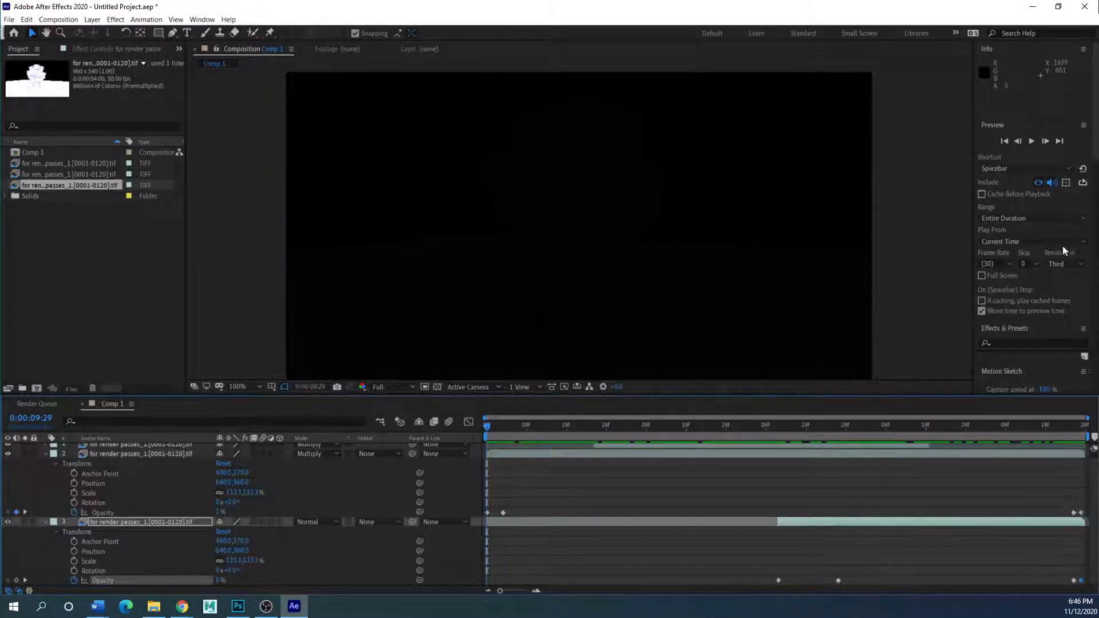
pyautogui.click(1033, 140)
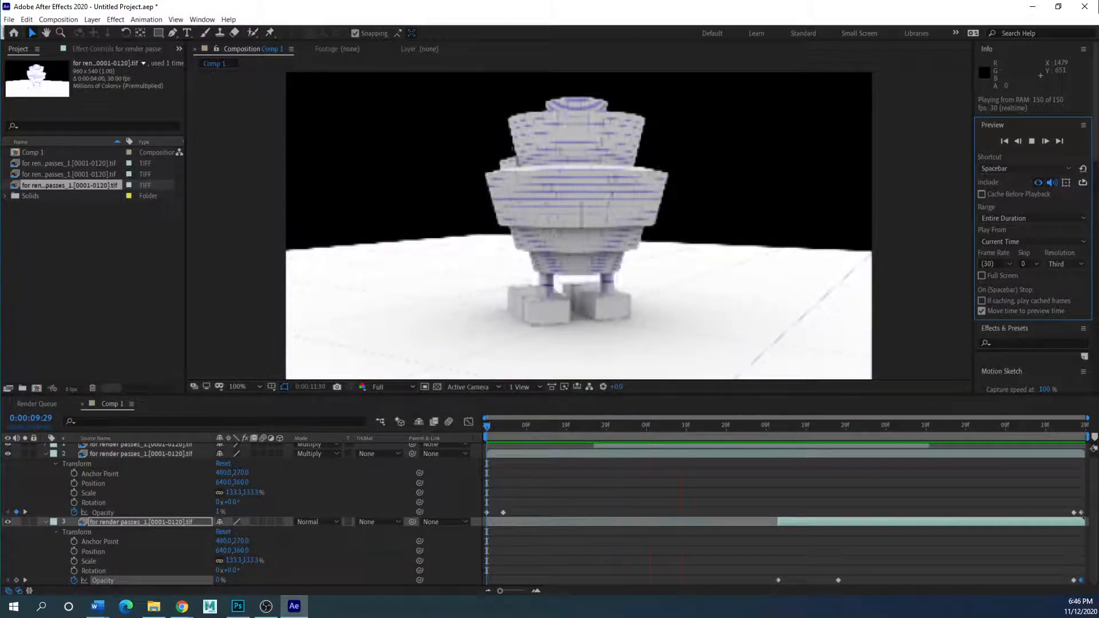
pyautogui.press('space')
pyautogui.moveTo(905, 431); pyautogui.dragTo(1063, 437)
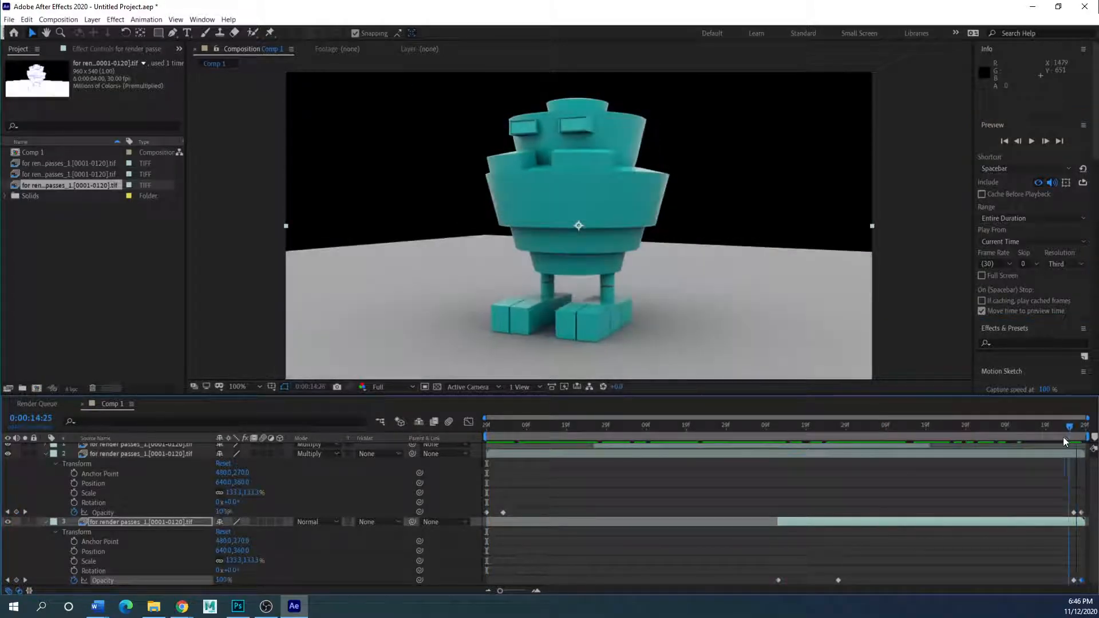
pyautogui.click(1074, 513)
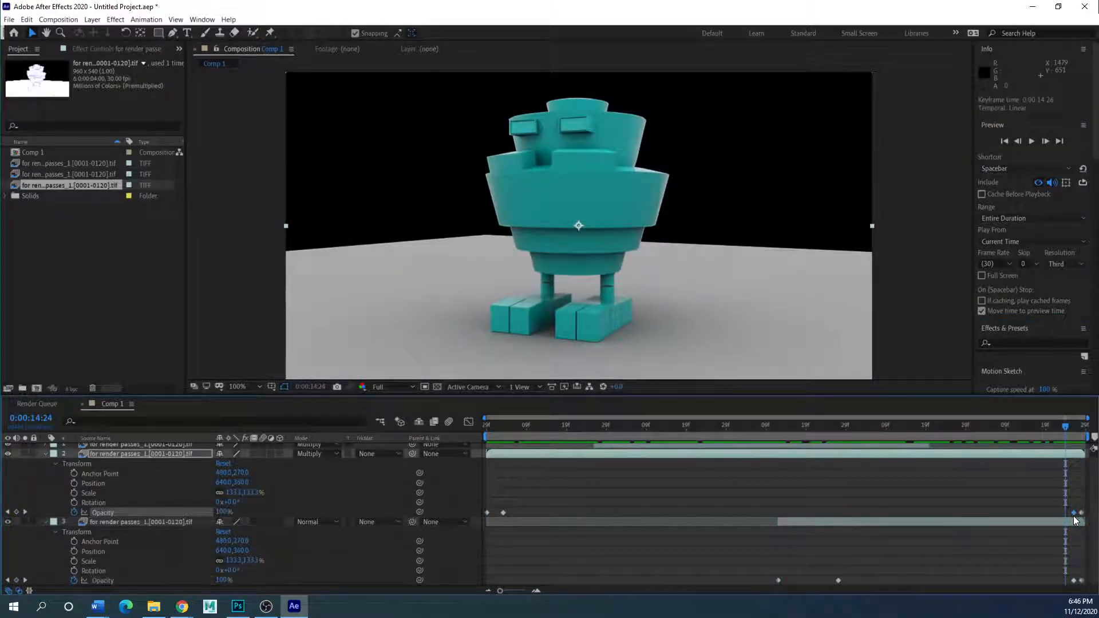
pyautogui.click(1073, 580)
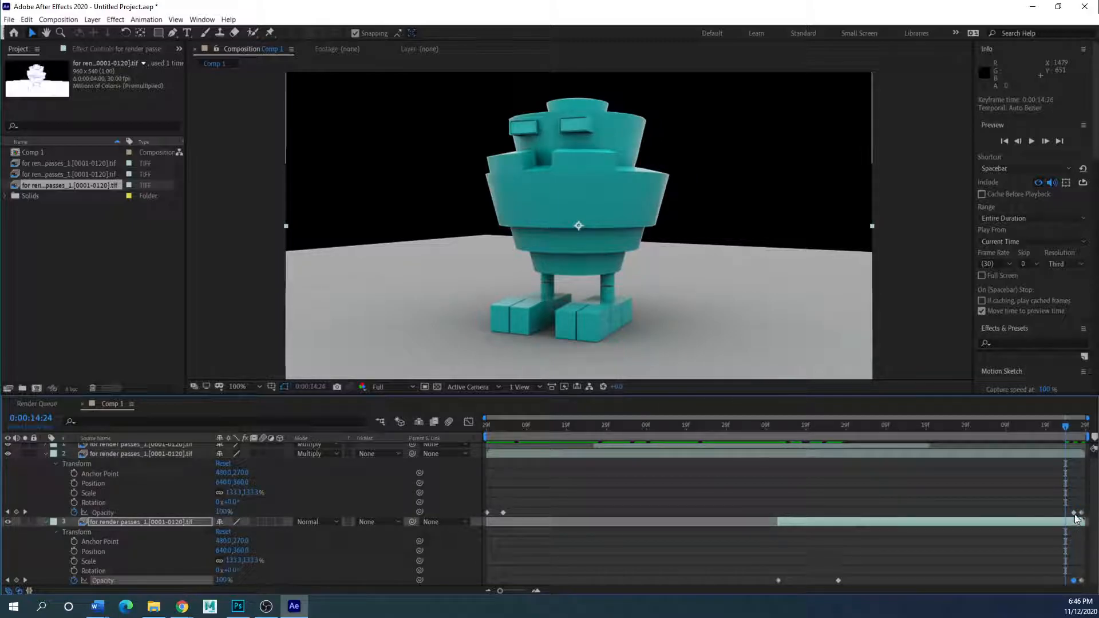
pyautogui.click(1074, 513)
pyautogui.keyDown('shift'); pyautogui.click(1074, 581); pyautogui.keyUp('shift')
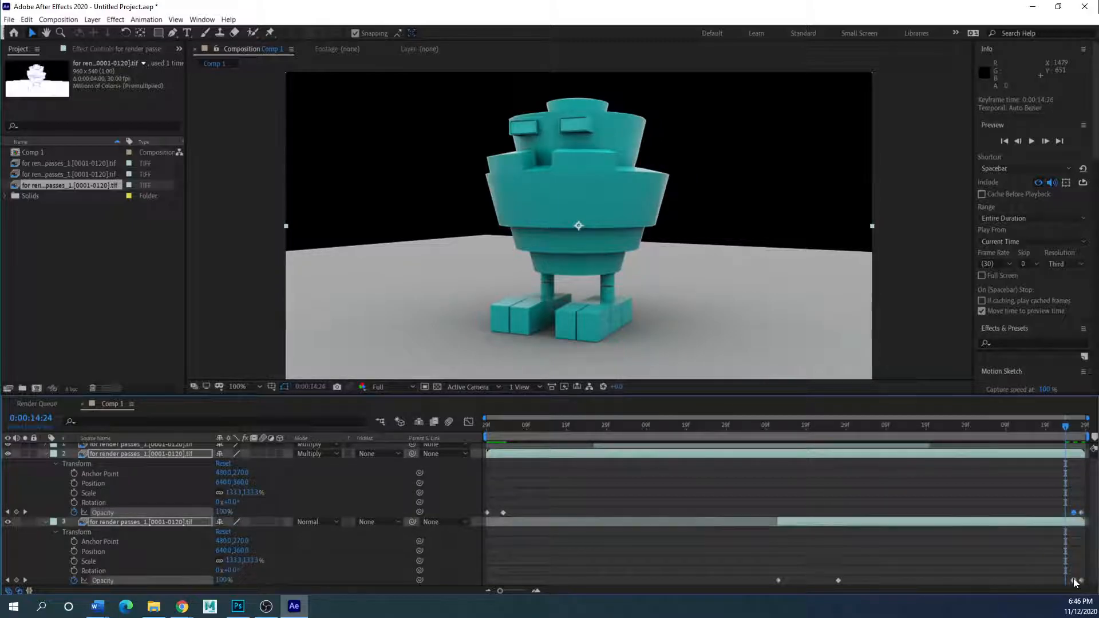
pyautogui.hotkey('ctrl', 'z')
pyautogui.hotkey('ctrl', 'z')
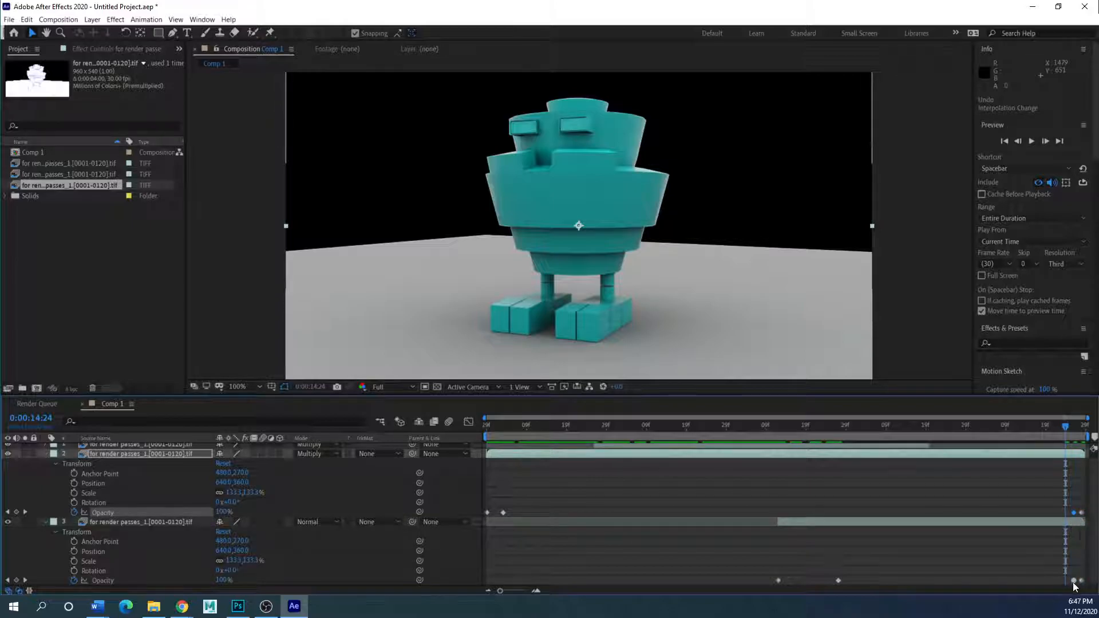
# - Move the 100% opacity keyframes that start the closing fade on the occlusion and masterLayer layers to 0:00:14:25
pyautogui.click(1074, 581)
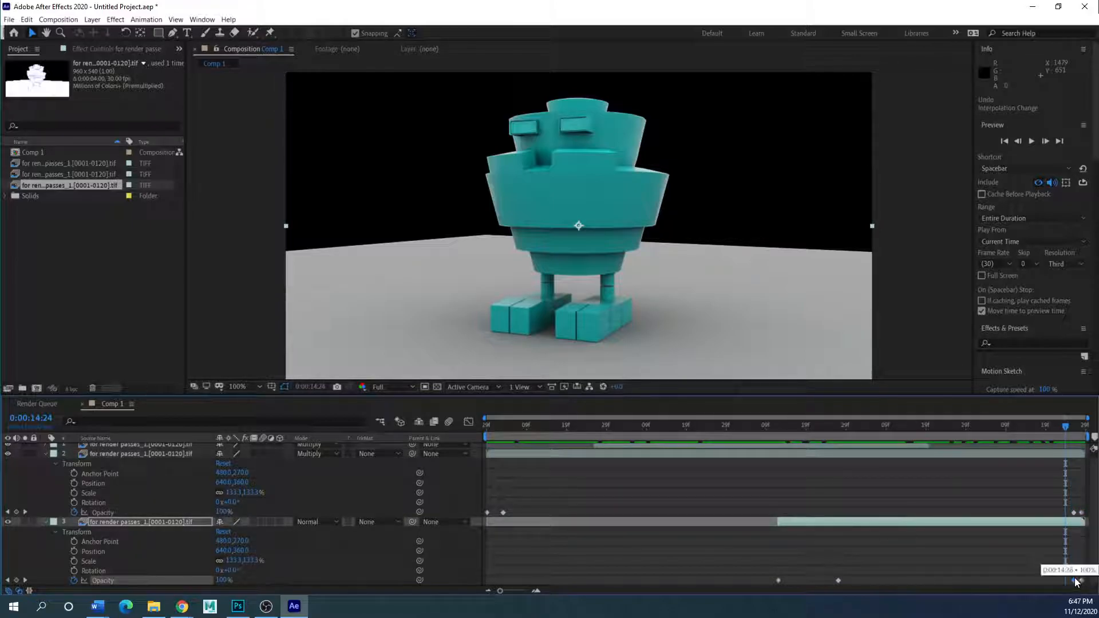
pyautogui.keyDown('shift'); pyautogui.click(1073, 514); pyautogui.keyUp('shift')
pyautogui.hotkey('ctrl', 'z')
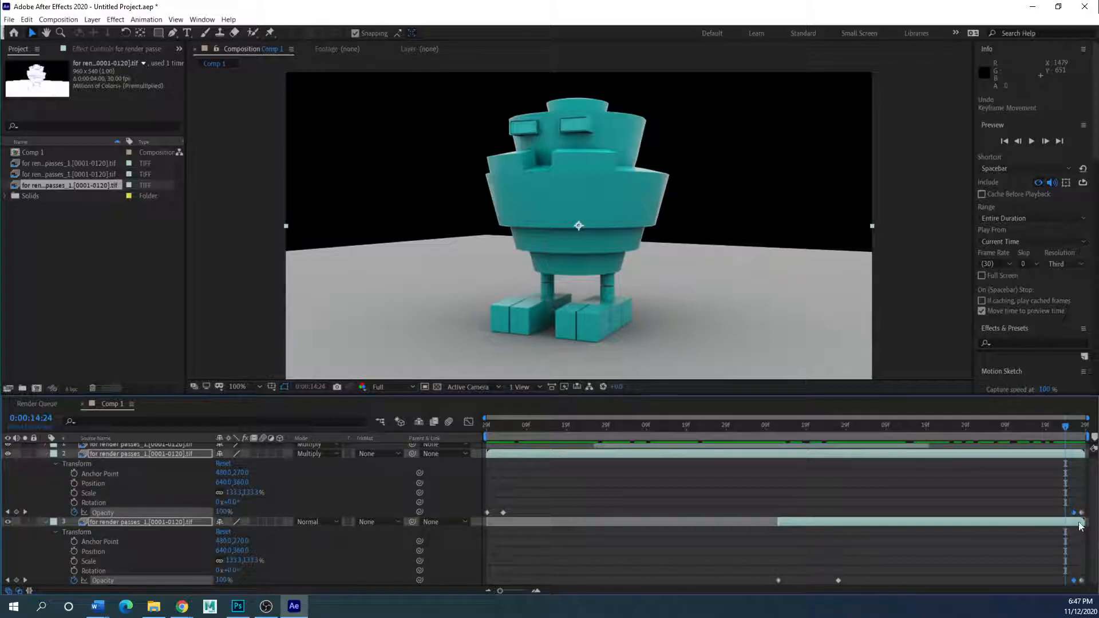
pyautogui.moveTo(1075, 516); pyautogui.dragTo(1069, 515)
# - Scrub through the composition to review the fades, and collapse the properties of the occlusion and masterLayer layers
pyautogui.moveTo(1065, 424); pyautogui.dragTo(810, 427)
pyautogui.moveTo(917, 430); pyautogui.dragTo(1082, 428)
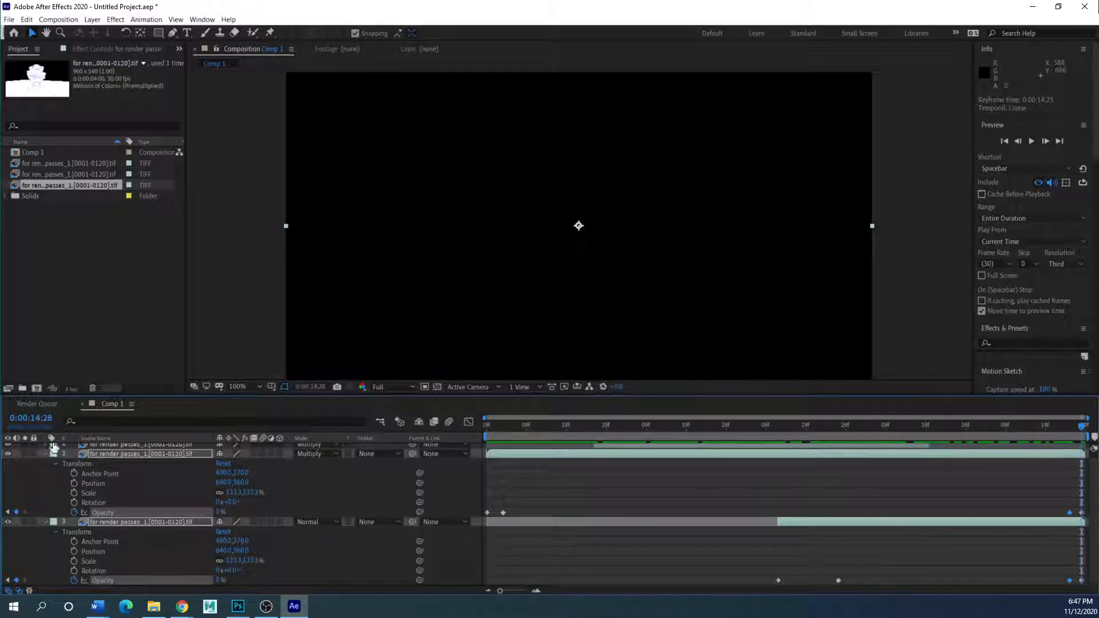
pyautogui.click(47, 522)
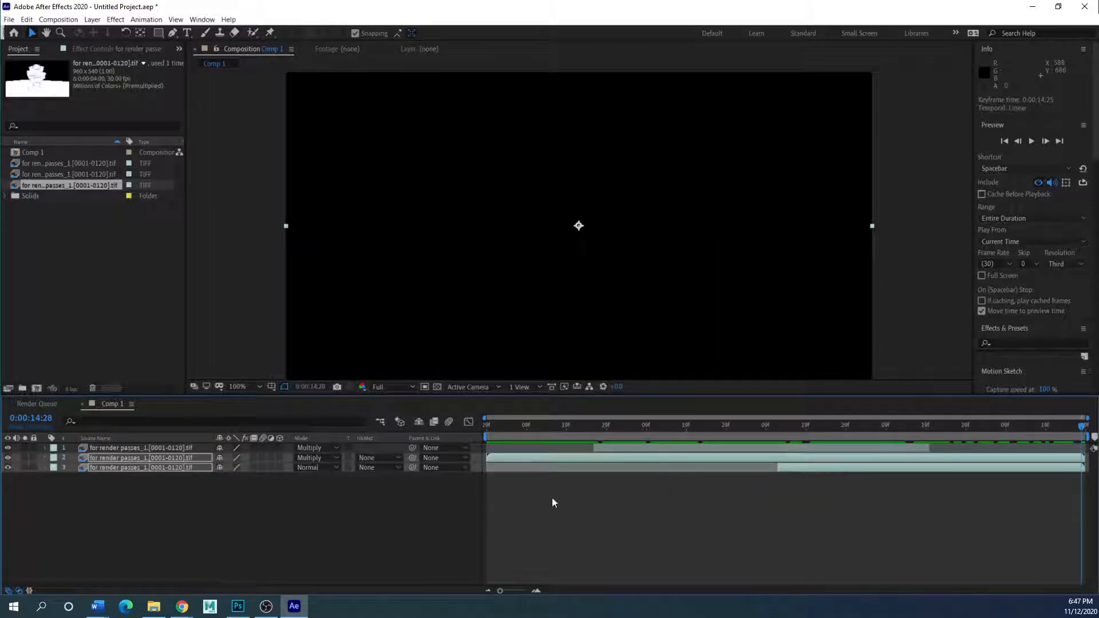
pyautogui.moveTo(488, 425); pyautogui.dragTo(439, 486)
pyautogui.moveTo(487, 428); pyautogui.dragTo(878, 429)
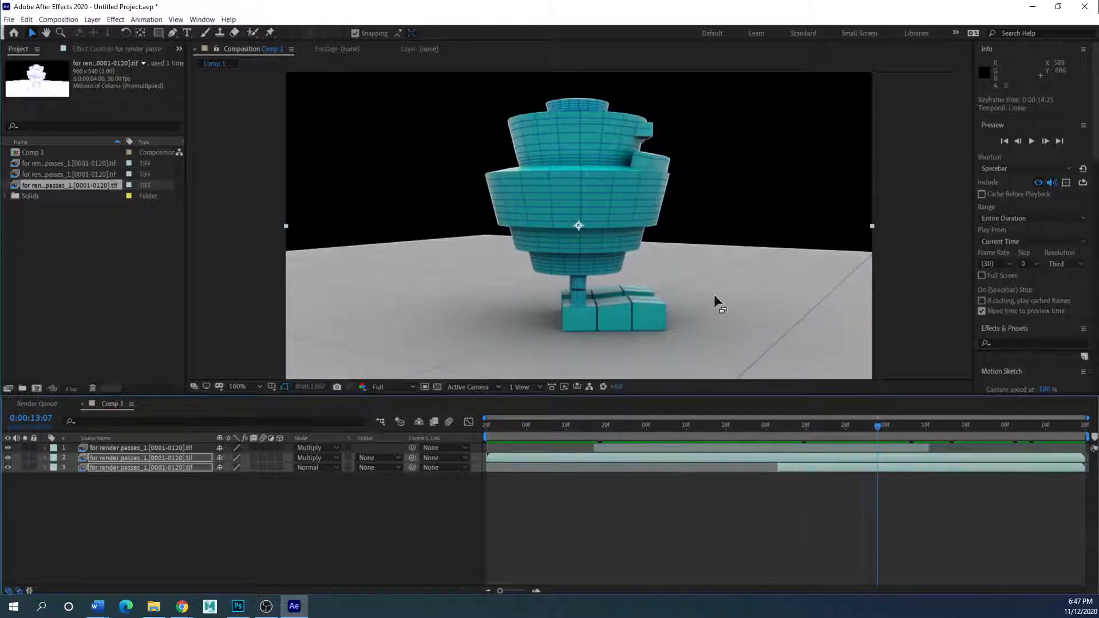
# - Start a footage import and open the Vbackgrounds folder on the Desktop
pyautogui.click(26, 19)
pyautogui.moveTo(8, 19)
pyautogui.moveTo(143, 163)
pyautogui.click(186, 162)
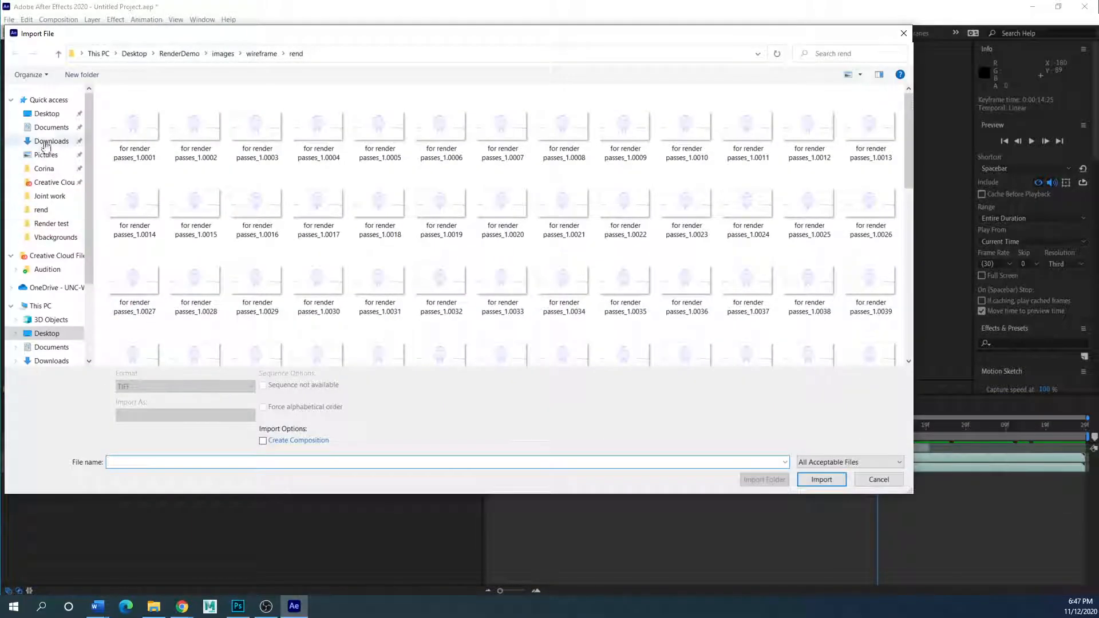
pyautogui.click(47, 113)
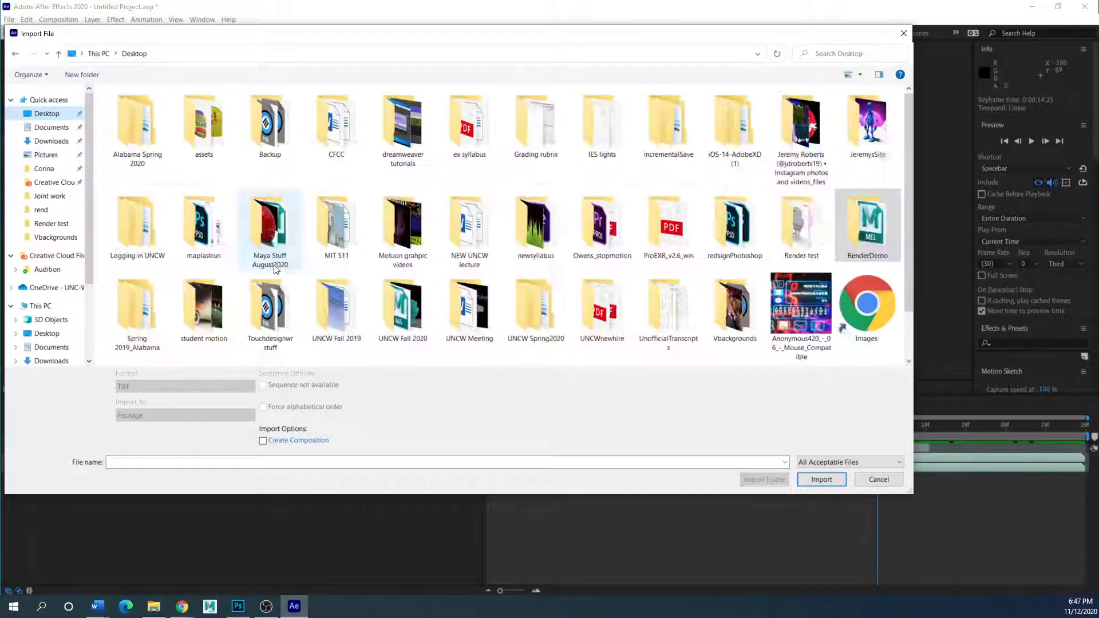
pyautogui.scroll(-1, 246, 275)
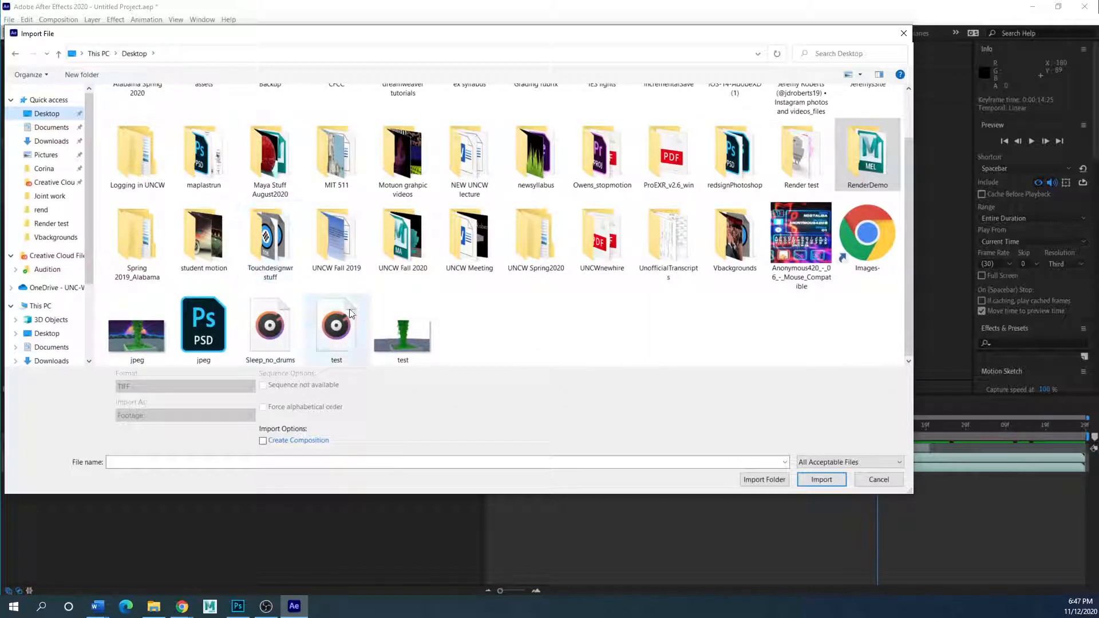
pyautogui.doubleClick(733, 253)
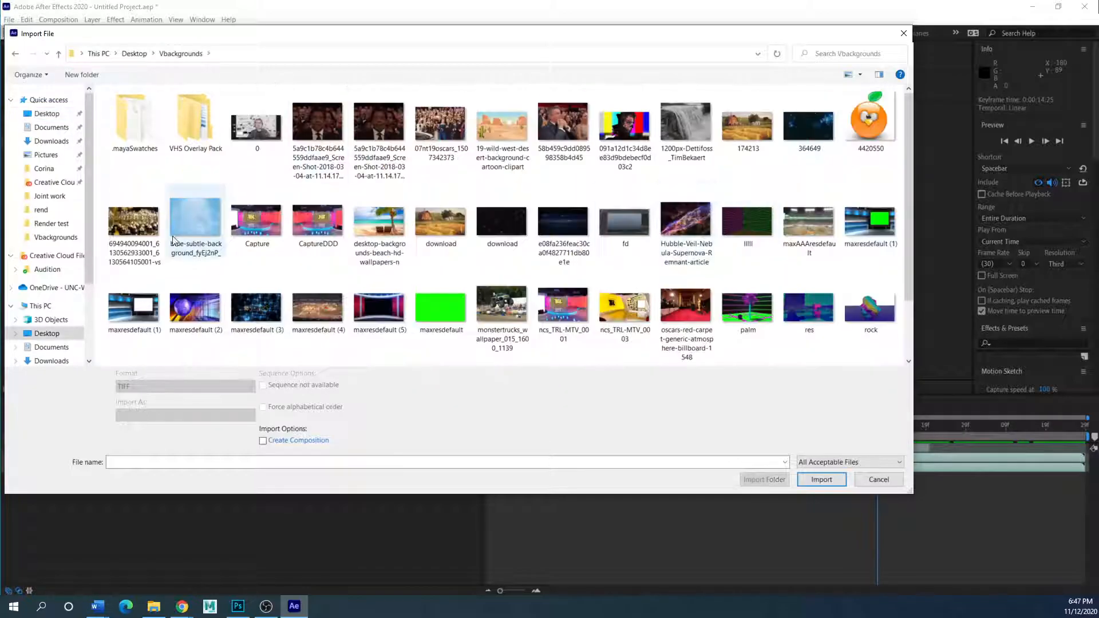
# - Import the VHS and Glitch Overlay video from the nested VHS Overlay Pack folder
pyautogui.scroll(-1, 567, 298)
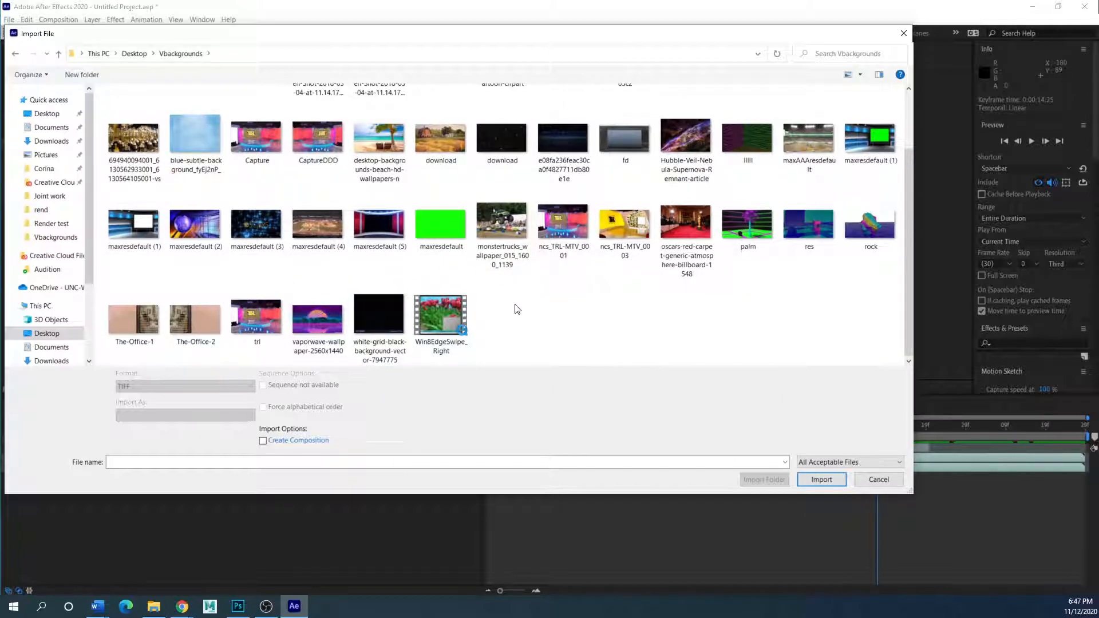
pyautogui.scroll(1, 518, 309)
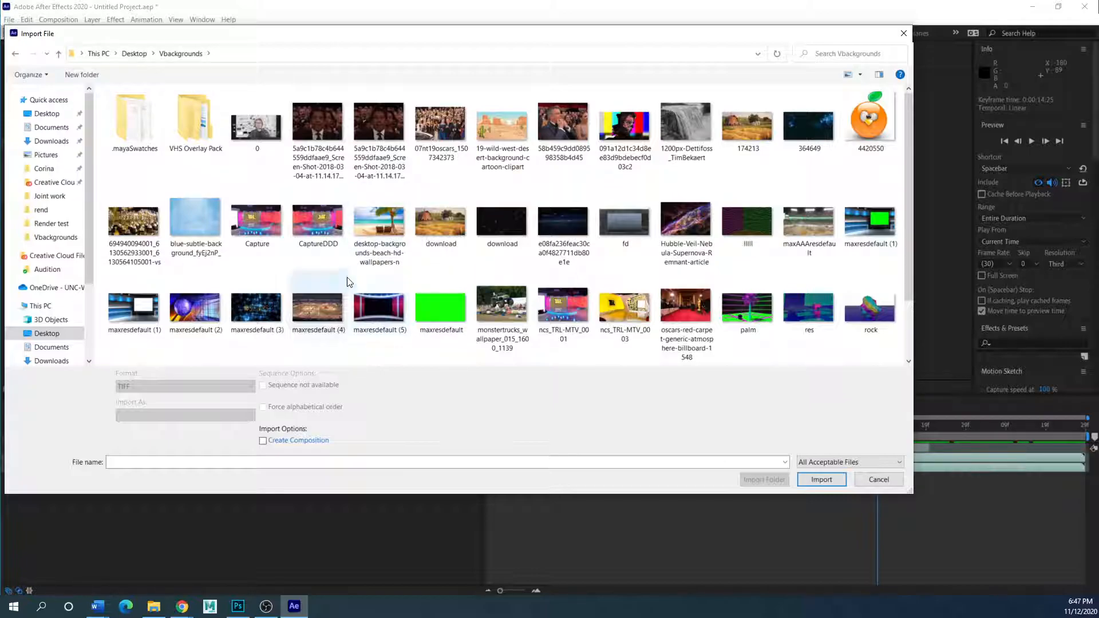
pyautogui.scroll(-1, 348, 282)
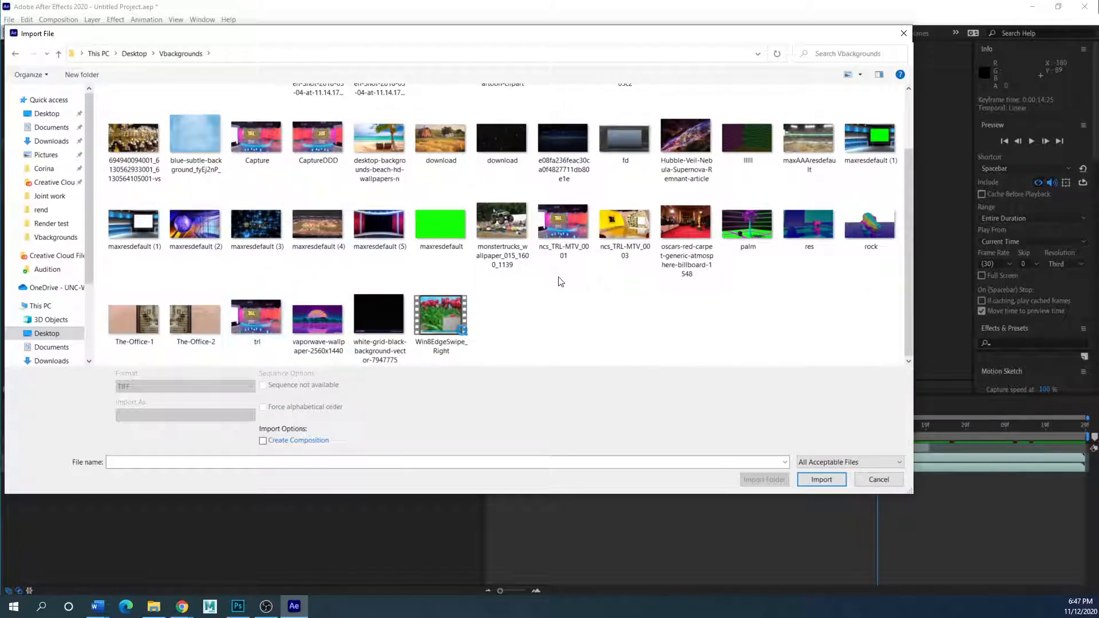
pyautogui.scroll(1, 500, 309)
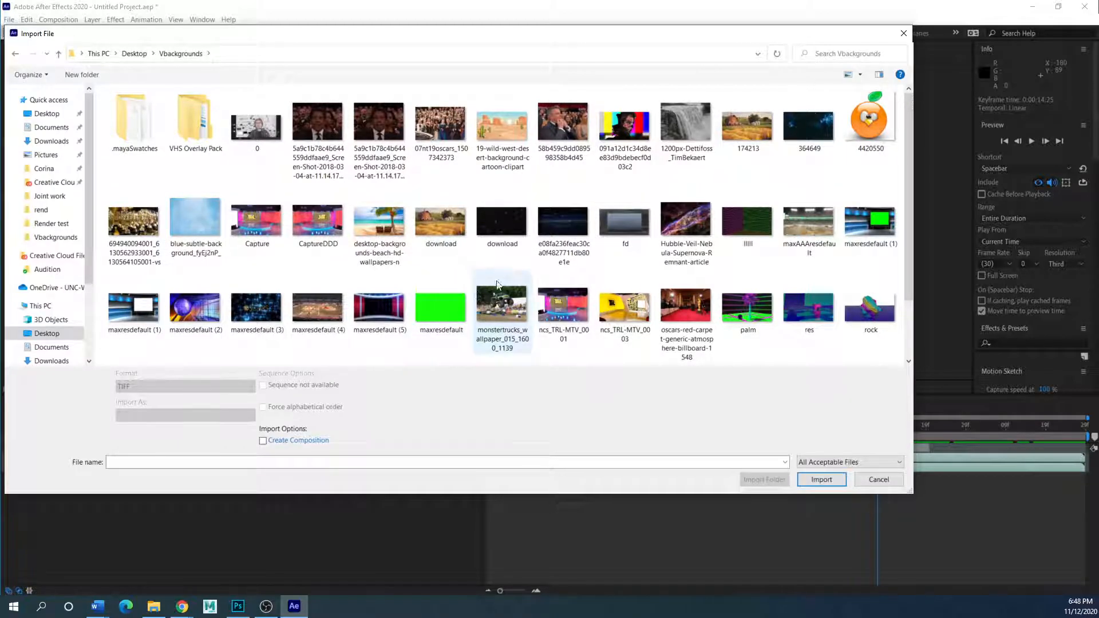
pyautogui.doubleClick(191, 126)
pyautogui.doubleClick(175, 122)
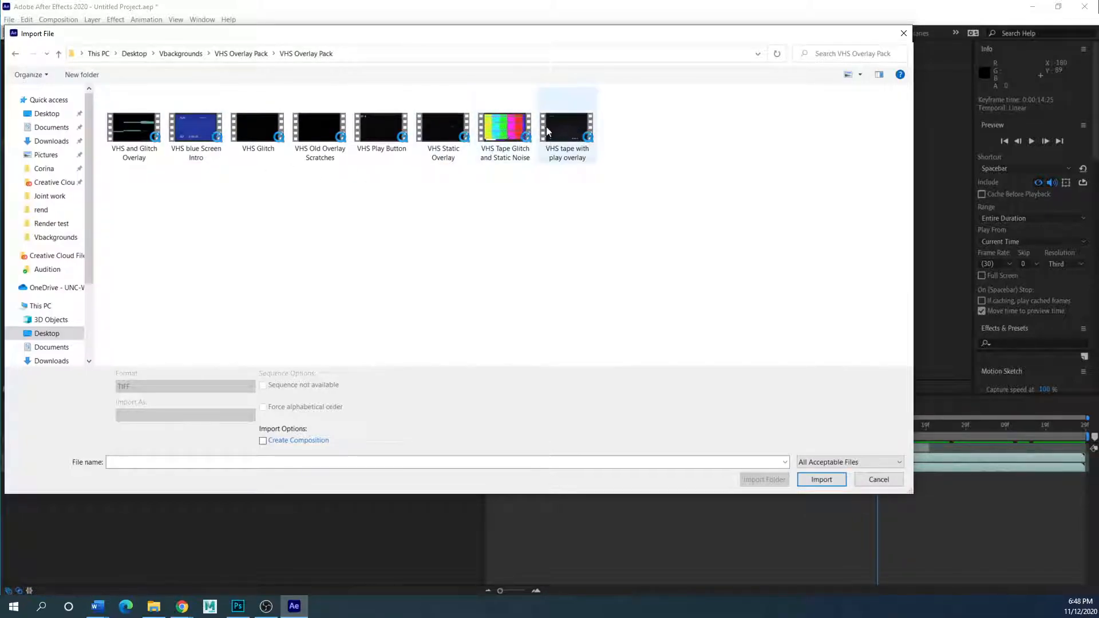
pyautogui.click(140, 130)
pyautogui.click(825, 480)
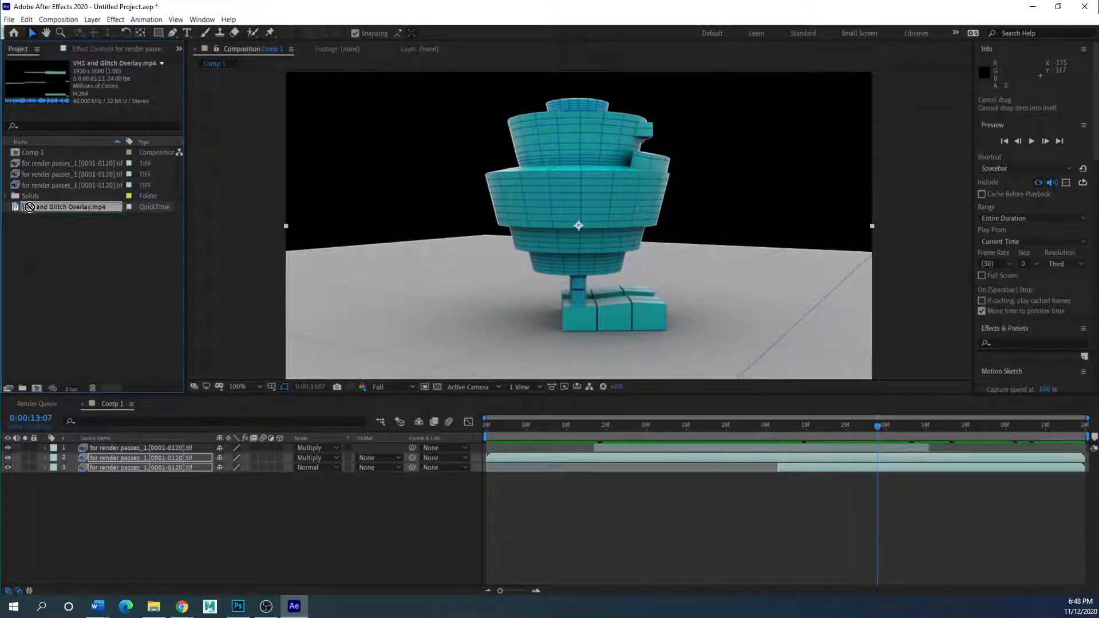
# - Add VHS and Glitch Overlay.mp4 to Comp 1 beneath the render-pass layers and scrub the opening frames to review it
pyautogui.moveTo(30, 205); pyautogui.dragTo(68, 492)
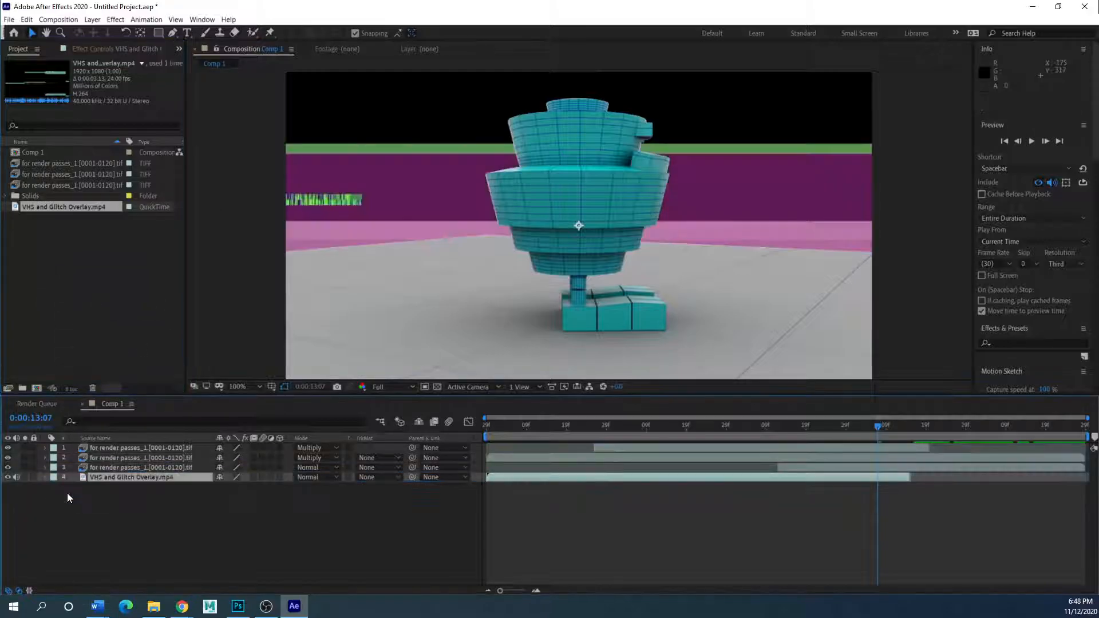
pyautogui.moveTo(876, 427); pyautogui.dragTo(462, 443)
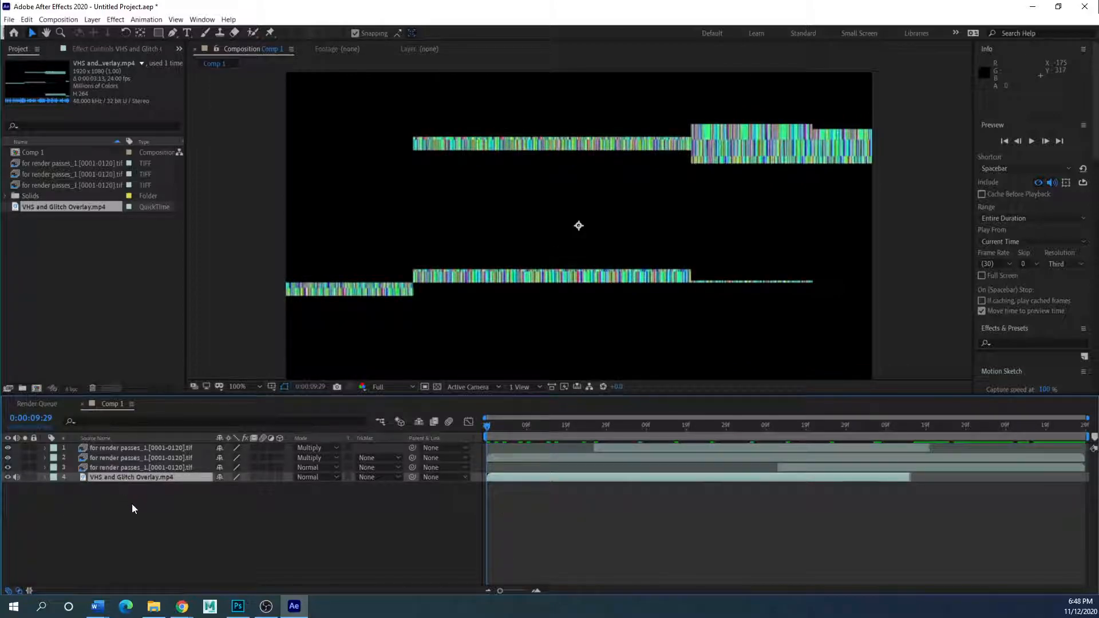
pyautogui.click(132, 504)
pyautogui.moveTo(486, 427); pyautogui.dragTo(546, 428)
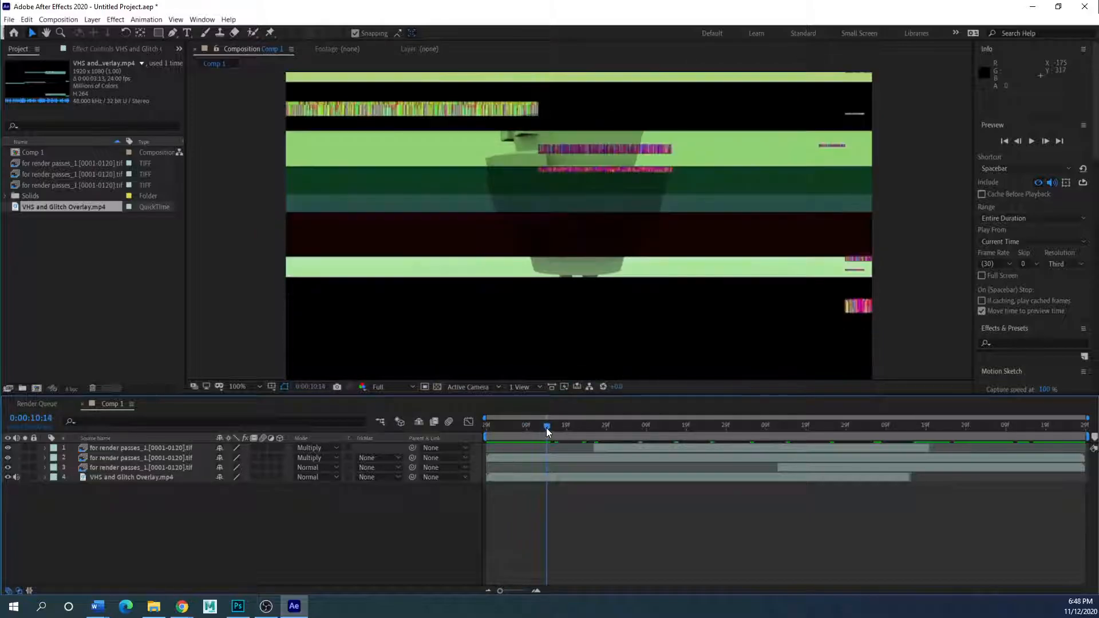
pyautogui.click(105, 480)
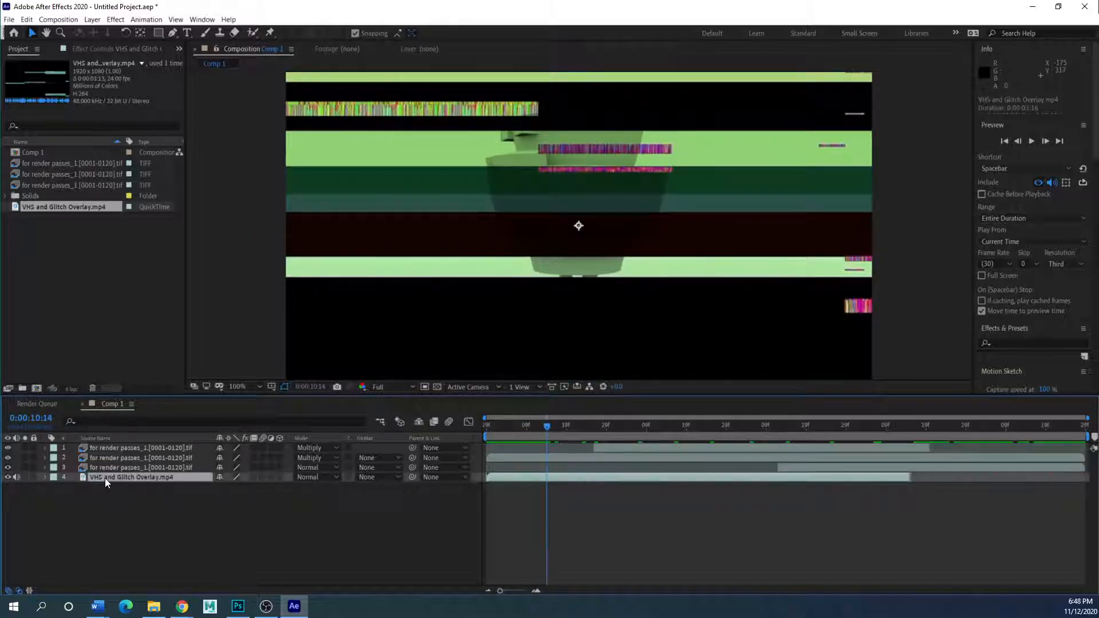
pyautogui.moveTo(546, 426); pyautogui.dragTo(469, 427)
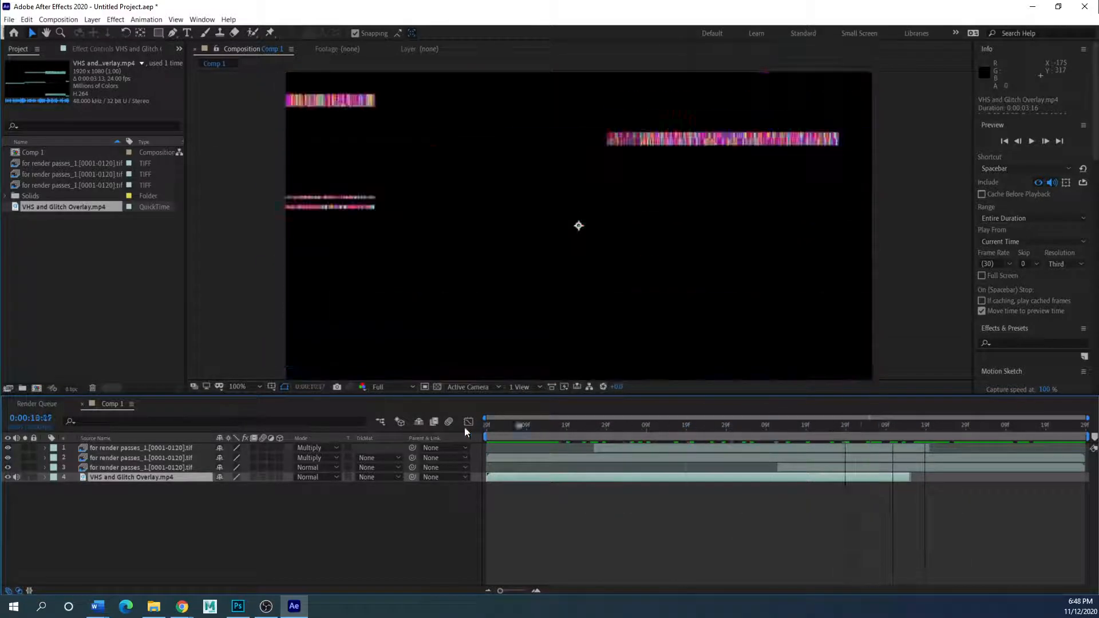
# - Hide the VHS and Glitch Overlay layer and scrub the opening frames to examine the occlusion fade-in without it
pyautogui.click(8, 477)
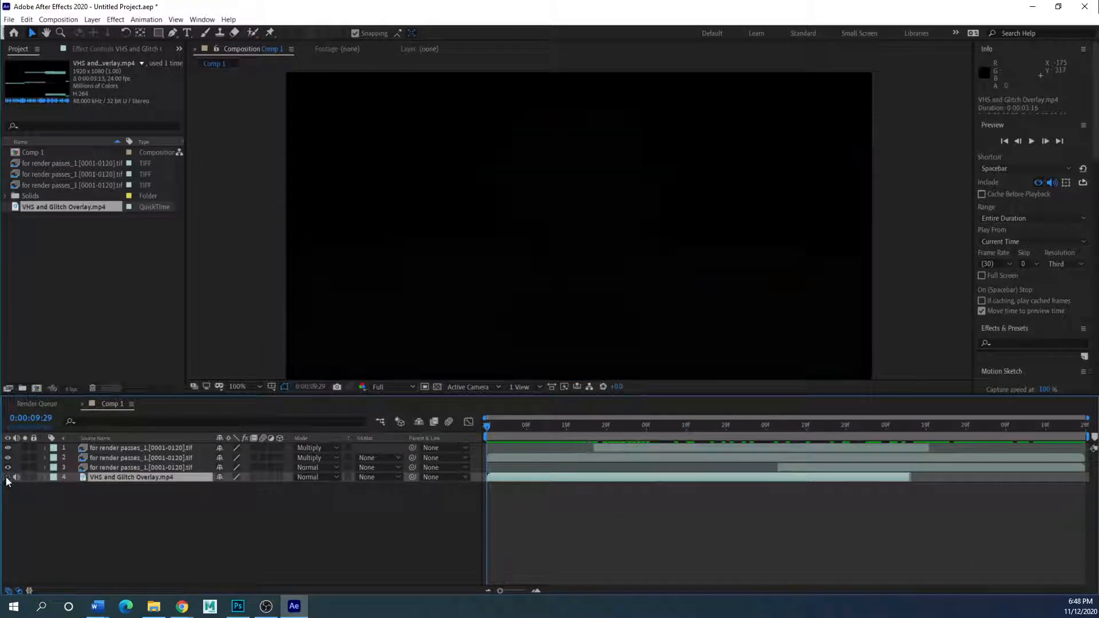
pyautogui.moveTo(488, 426); pyautogui.dragTo(526, 434)
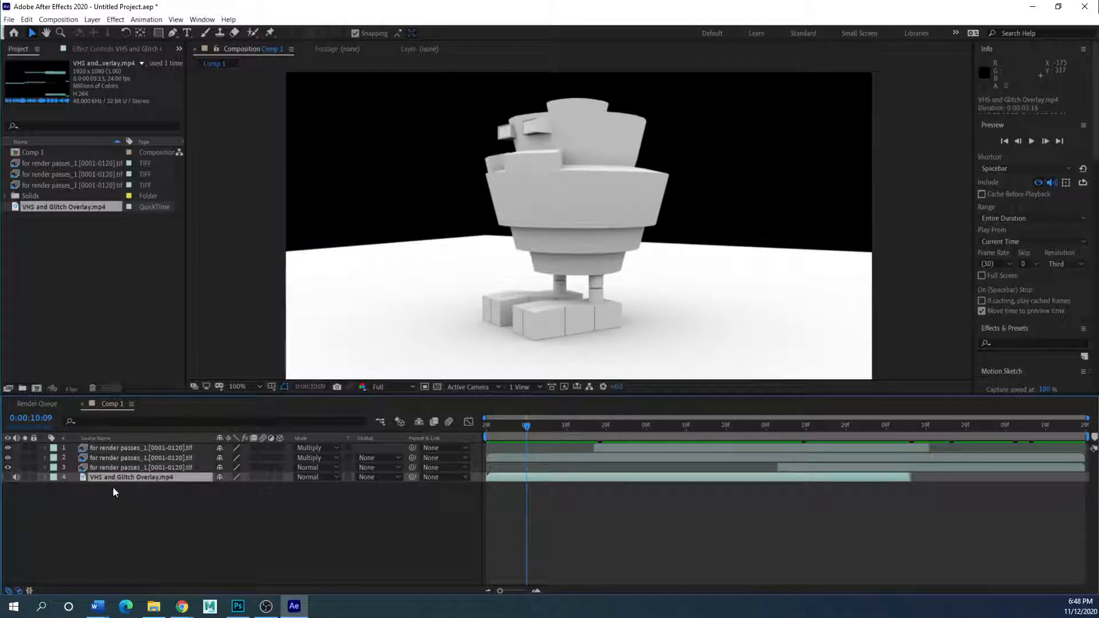
pyautogui.press('Return')
pyautogui.click(24, 477)
pyautogui.click(24, 477)
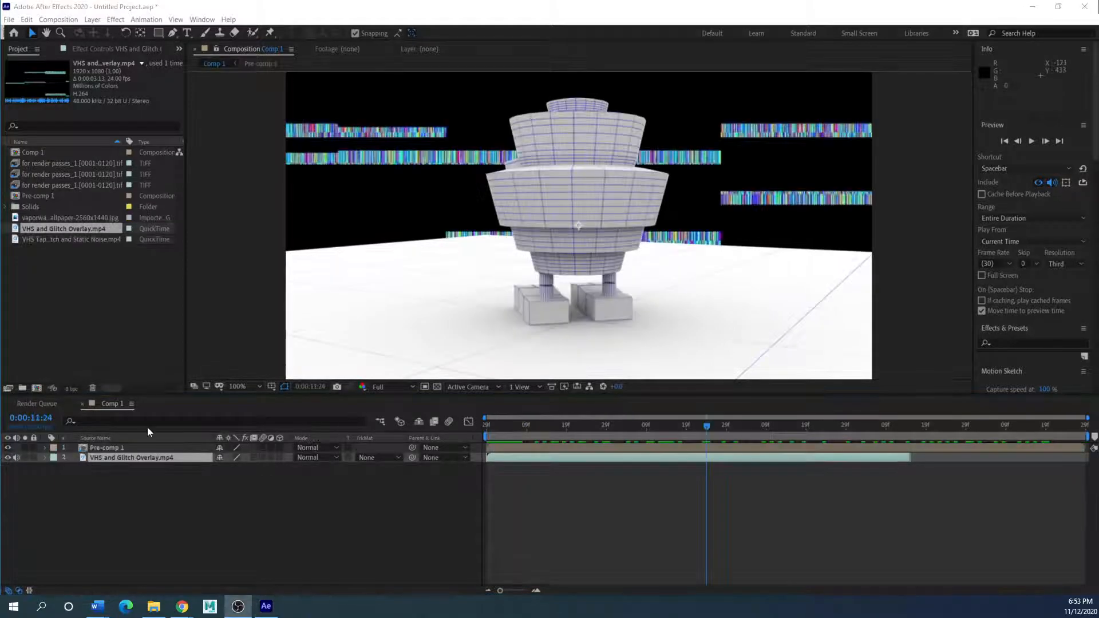
# - Scrub the pre-composed passes over the glitch video, and undo back to the separate render-pass layers
pyautogui.moveTo(708, 425); pyautogui.dragTo(814, 427)
pyautogui.moveTo(696, 450); pyautogui.dragTo(536, 458)
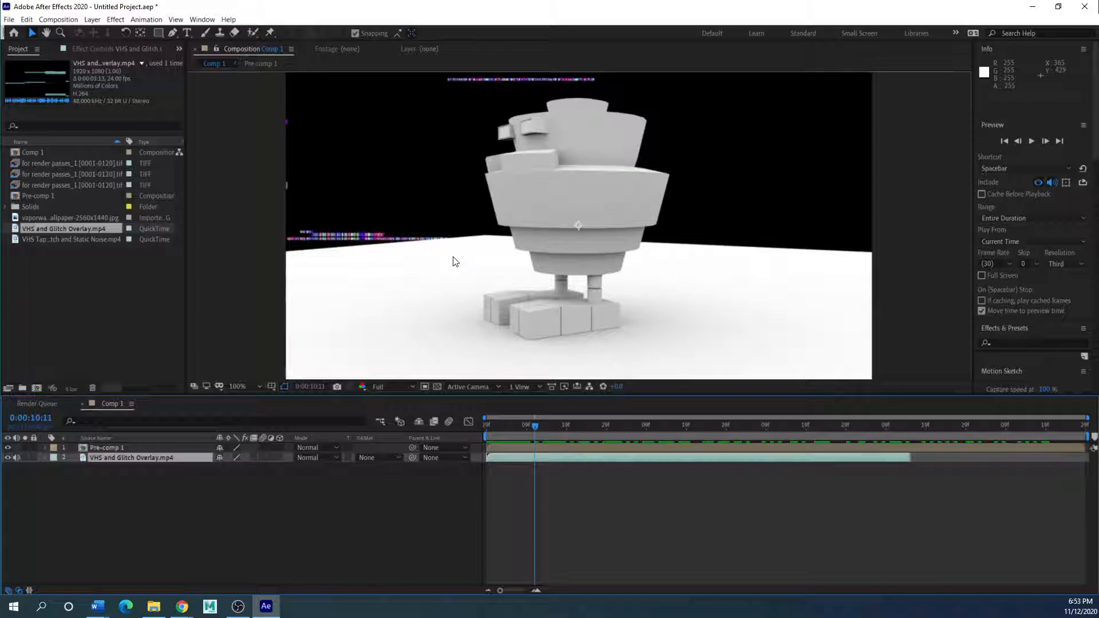
pyautogui.hotkey('ctrl', 'z')
pyautogui.hotkey('ctrl', 'z')
pyautogui.hotkey('ctrl', 'z')
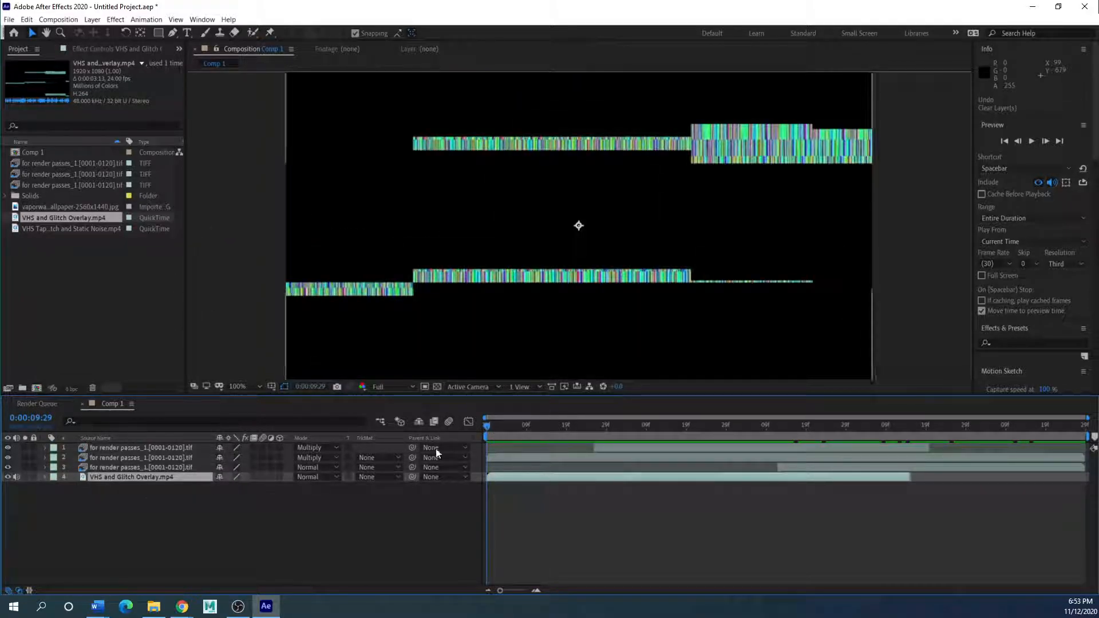
# - Delete the VHS and Glitch Overlay layer from Comp 1 and scrub through the render passes without it
pyautogui.moveTo(485, 424); pyautogui.dragTo(809, 443)
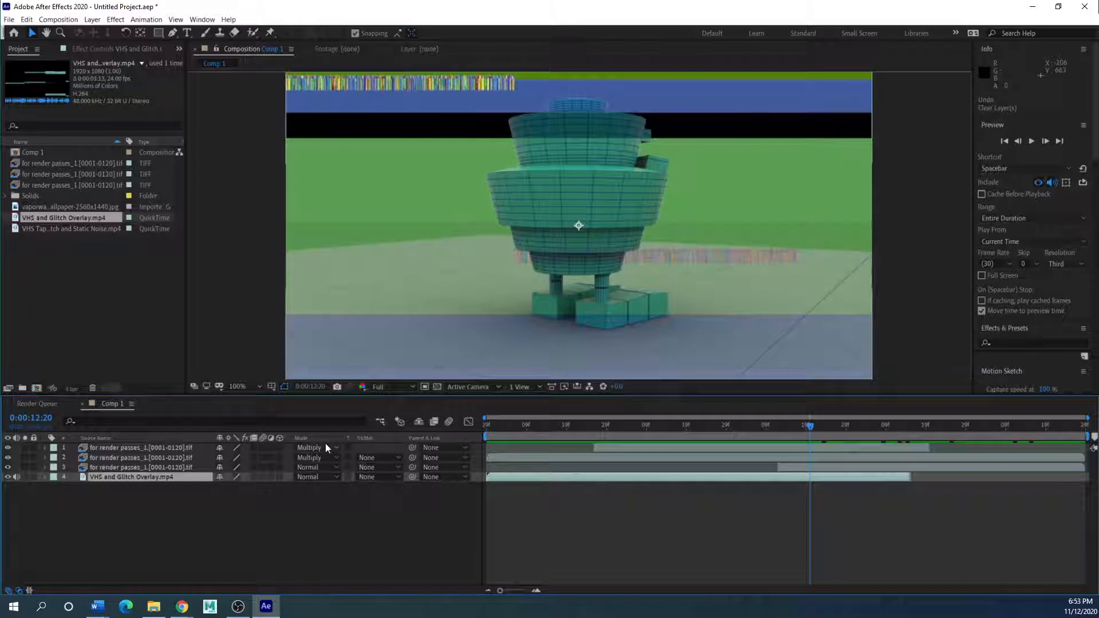
pyautogui.moveTo(810, 424); pyautogui.dragTo(483, 442)
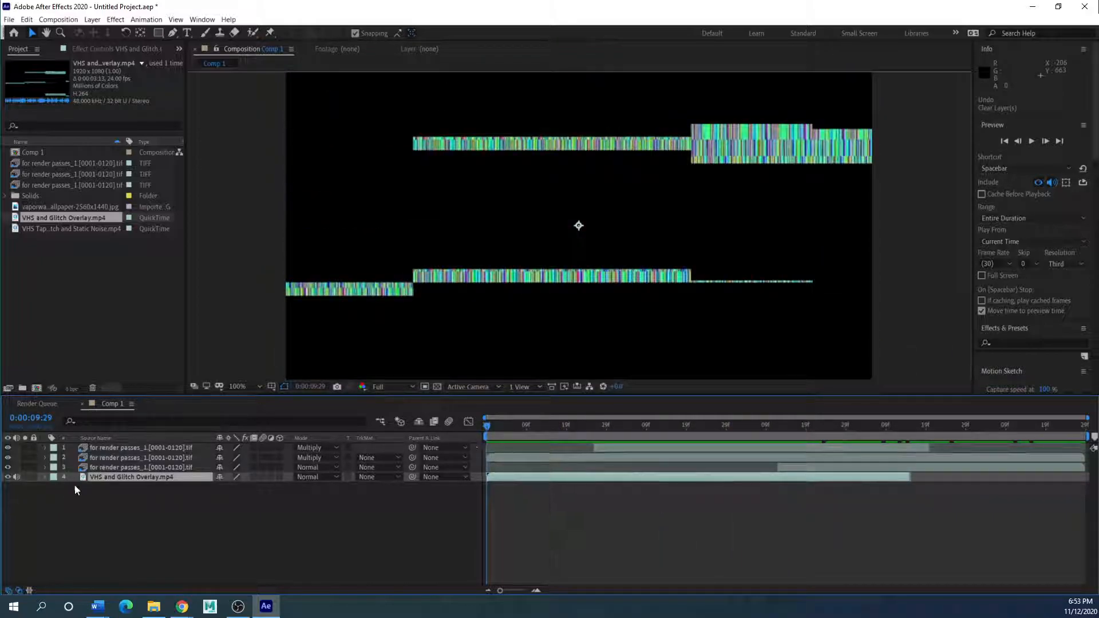
pyautogui.click(109, 476)
pyautogui.press('Delete')
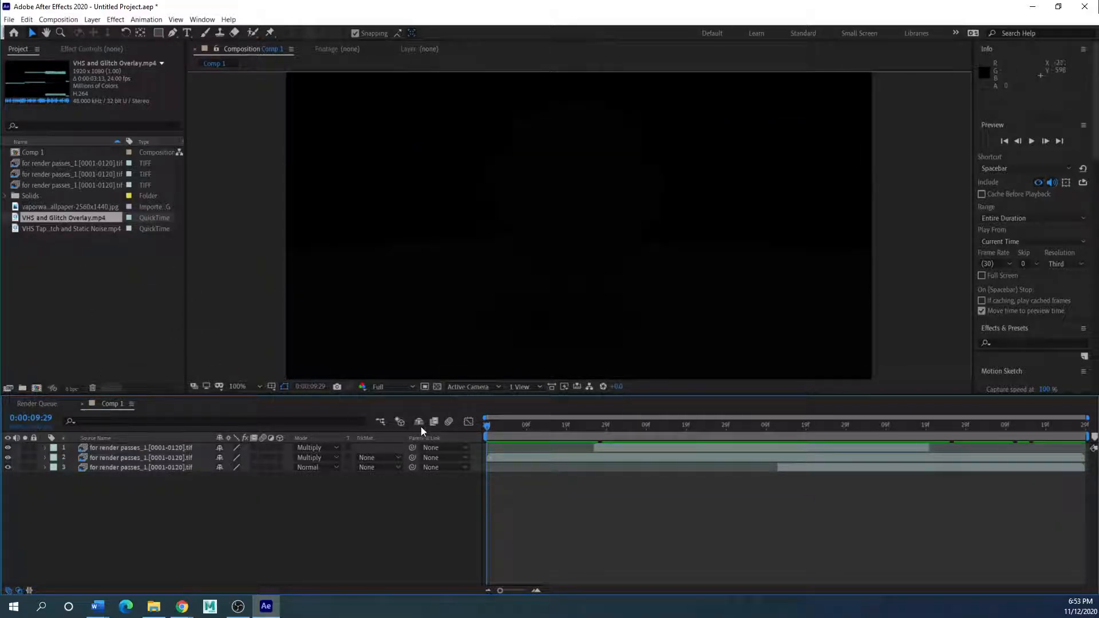
pyautogui.moveTo(487, 427); pyautogui.dragTo(682, 432)
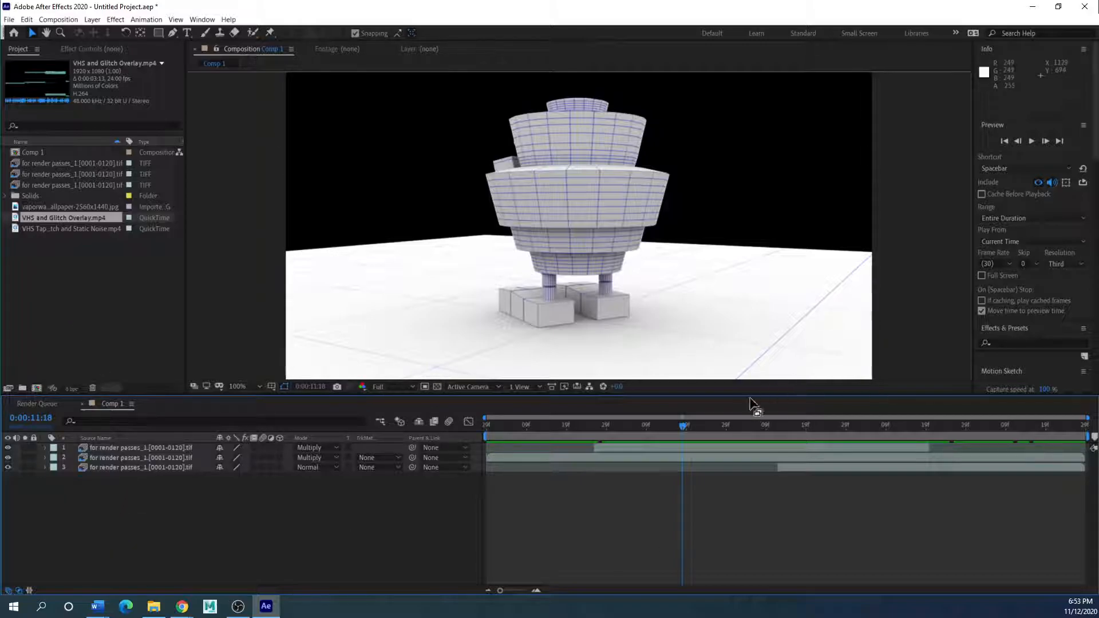
pyautogui.moveTo(684, 425); pyautogui.dragTo(919, 428)
# - Place VHS and Glitch Overlay.mp4 beneath the separate render passes again, scrub across the bottom pass's fade, and remove it
pyautogui.click(39, 216)
pyautogui.moveTo(33, 221); pyautogui.dragTo(52, 493)
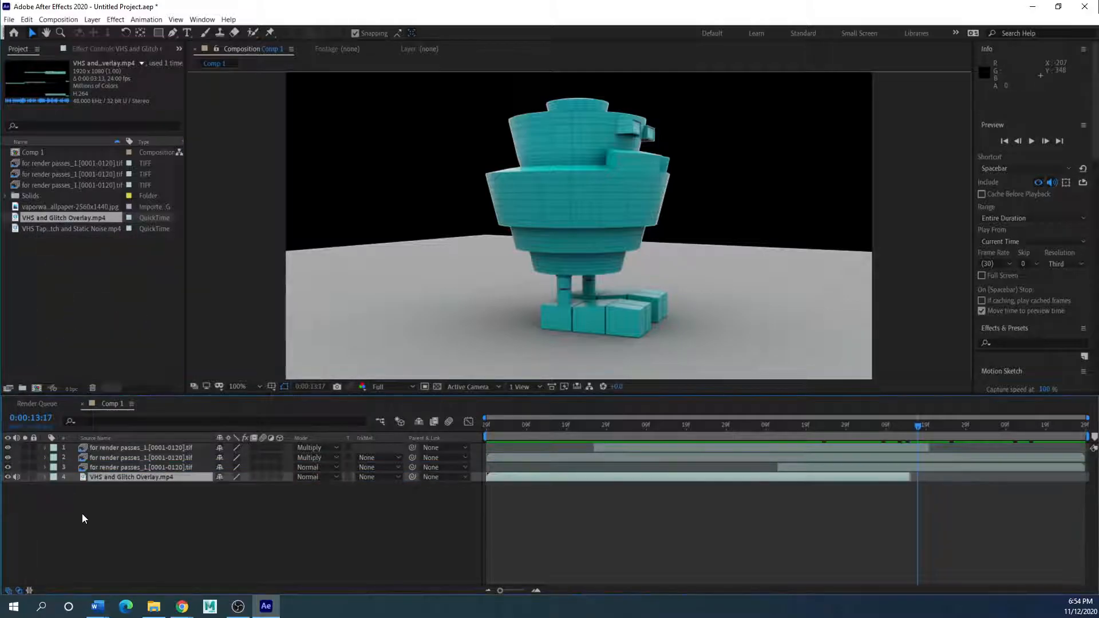
pyautogui.moveTo(917, 427); pyautogui.dragTo(792, 437)
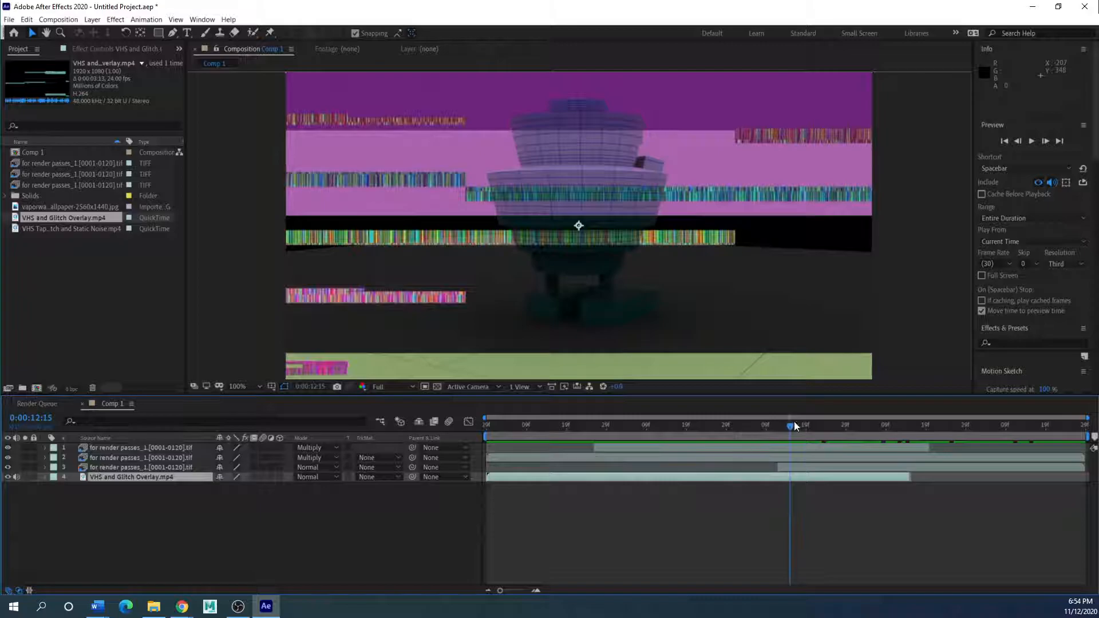
pyautogui.moveTo(792, 427); pyautogui.dragTo(878, 430)
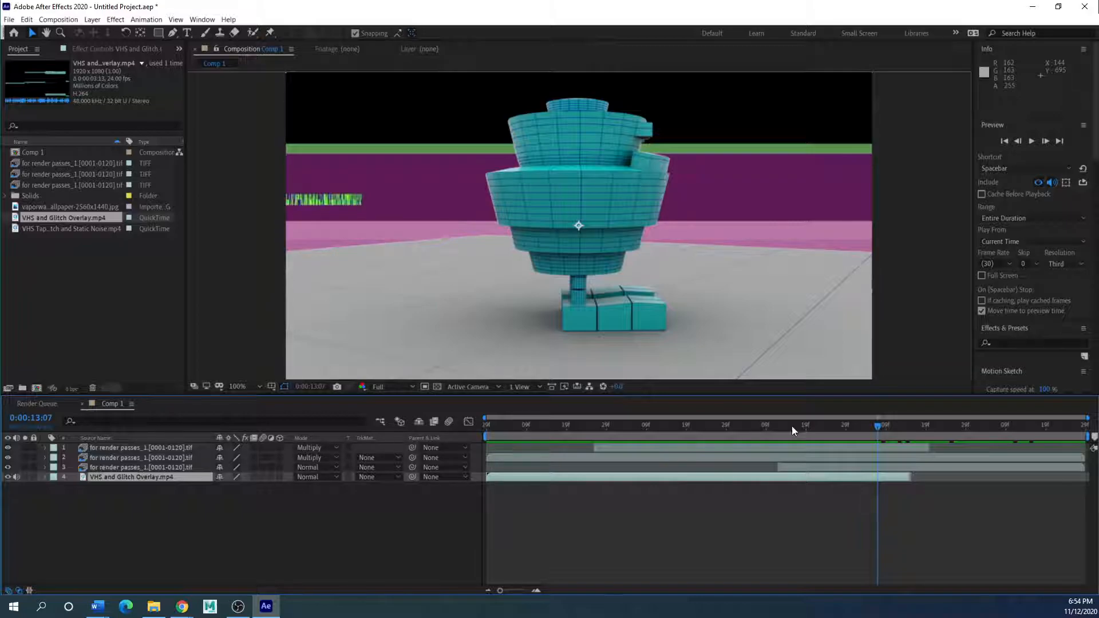
pyautogui.moveTo(799, 431); pyautogui.dragTo(826, 430)
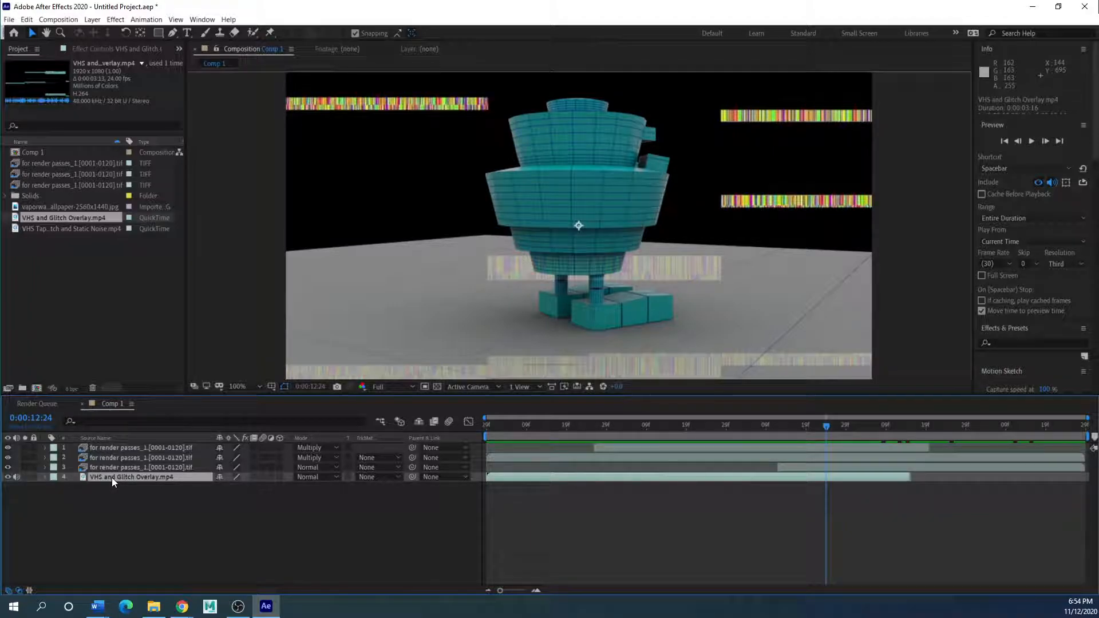
pyautogui.press('Delete')
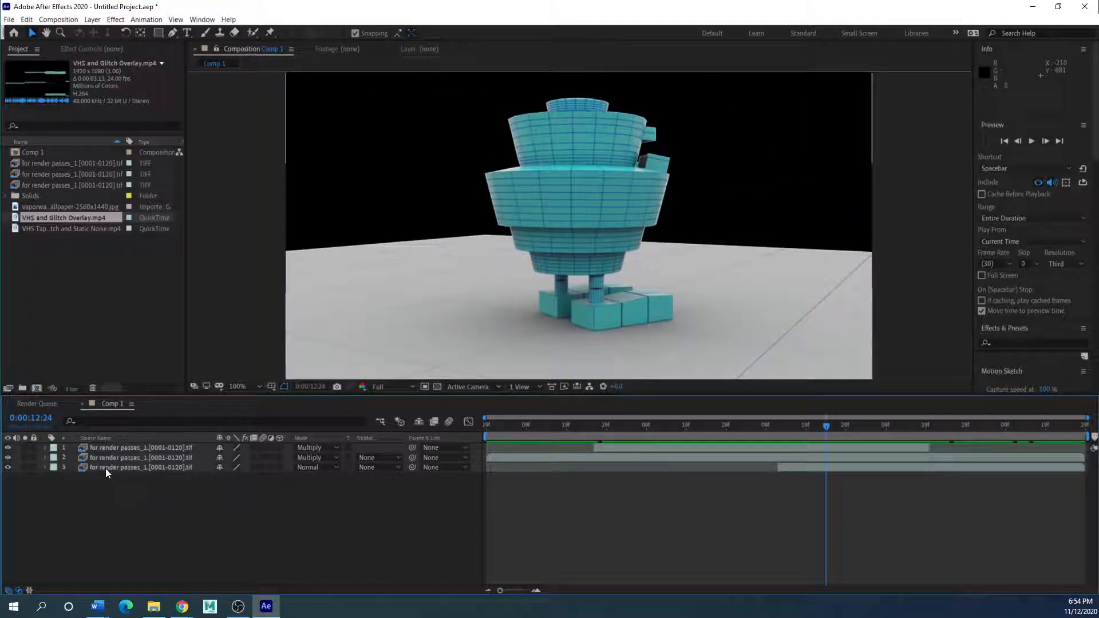
# - Pre-compose the three render-pass layers with the default name, moving all attributes into the new composition
pyautogui.click(105, 468)
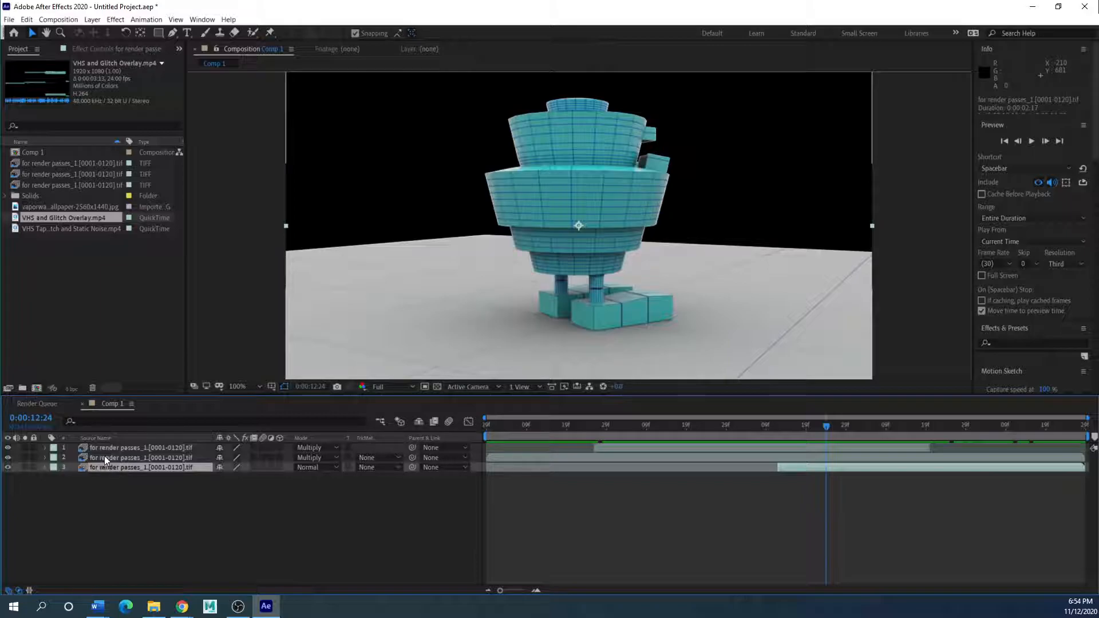
pyautogui.keyDown('shift'); pyautogui.click(105, 458); pyautogui.keyUp('shift')
pyautogui.keyDown('shift'); pyautogui.click(104, 446); pyautogui.keyUp('shift')
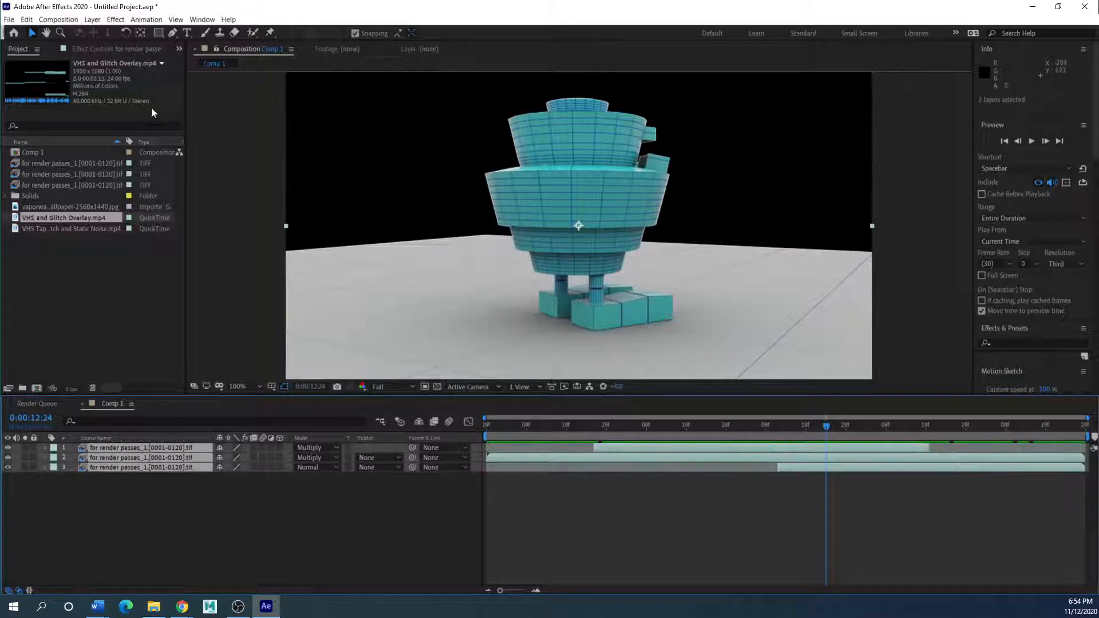
pyautogui.click(92, 20)
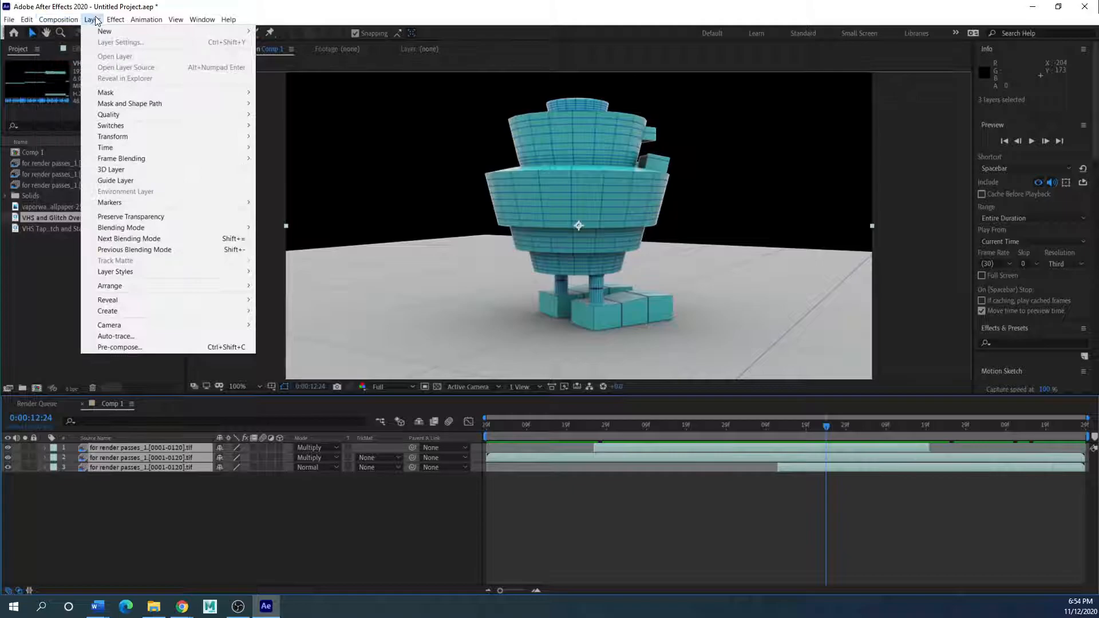
pyautogui.click(116, 347)
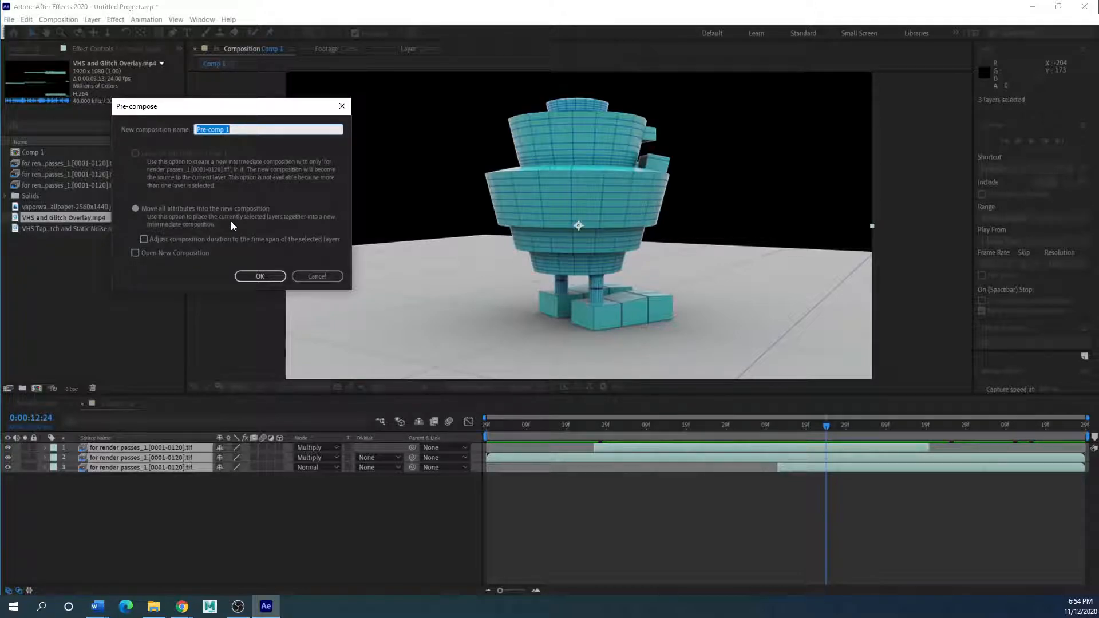
pyautogui.click(261, 277)
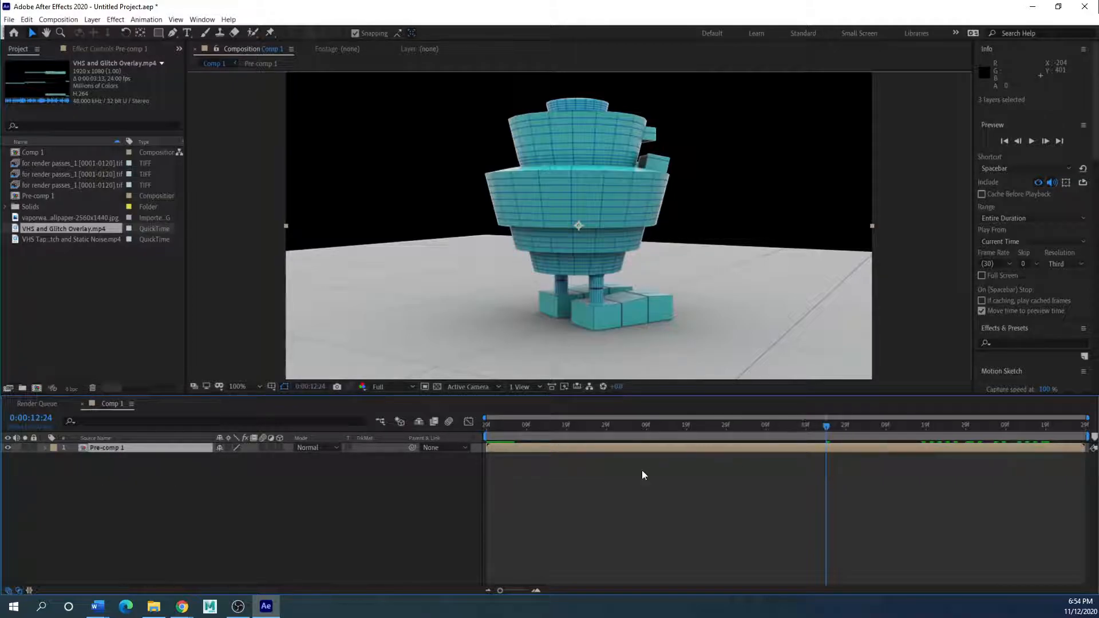
# - Scrub the pre-composed layer, open Pre-comp 1 to examine its nested layers, and return to Comp 1
pyautogui.moveTo(830, 425); pyautogui.dragTo(1043, 431)
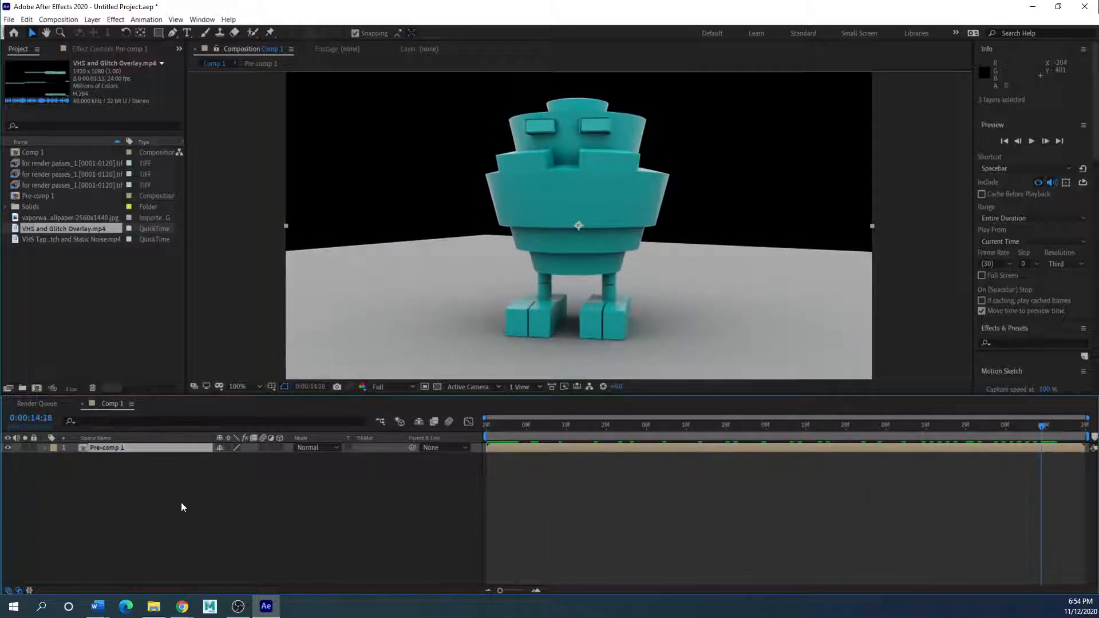
pyautogui.doubleClick(111, 447)
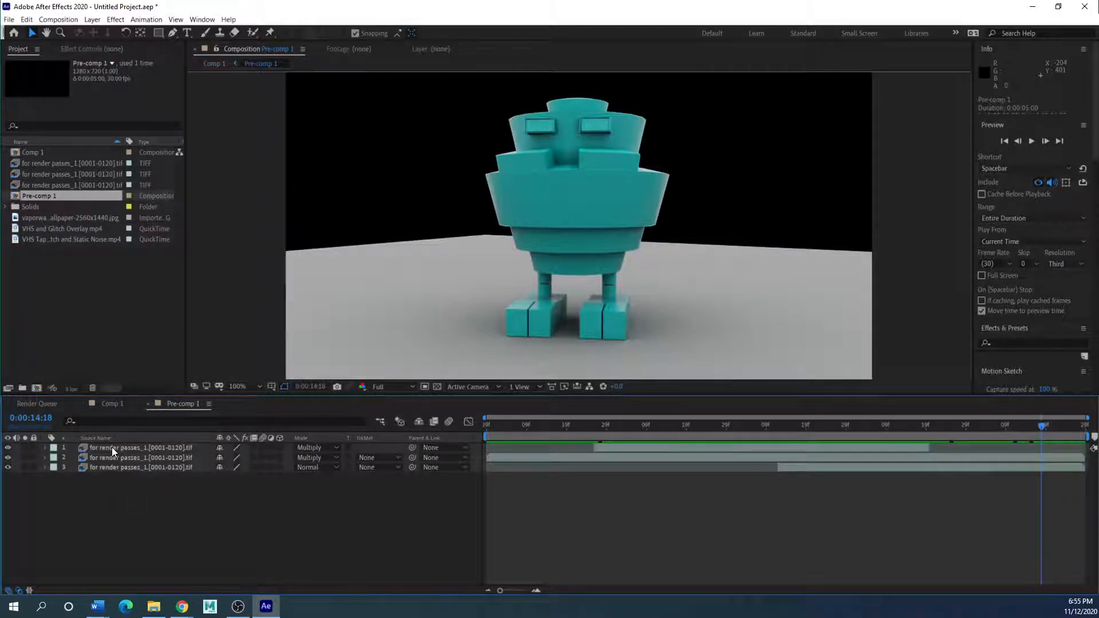
pyautogui.moveTo(593, 425); pyautogui.dragTo(479, 445)
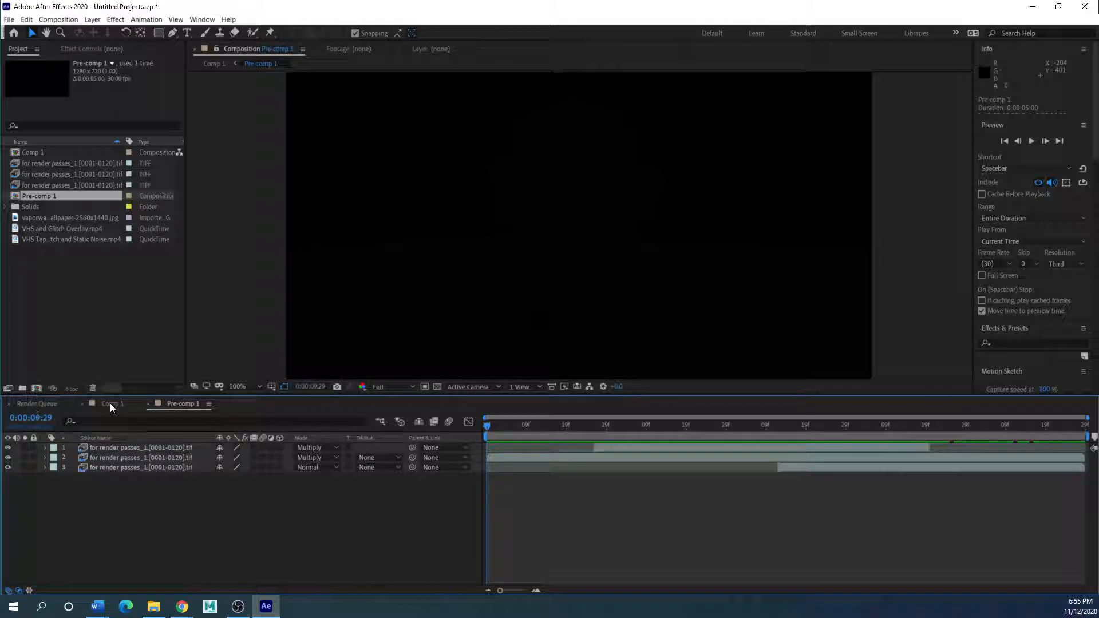
pyautogui.click(110, 403)
pyautogui.doubleClick(111, 449)
pyautogui.click(114, 404)
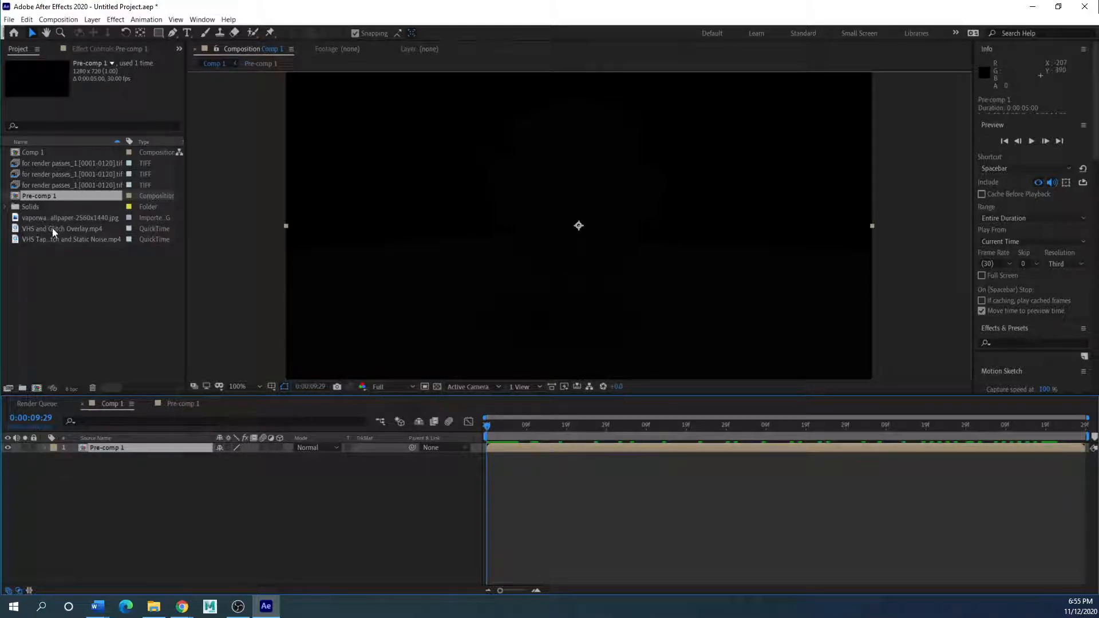
# - Add VHS and Glitch Overlay.mp4 to Comp 1 beneath Pre-comp 1 and scrub through to check the background
pyautogui.moveTo(44, 227); pyautogui.dragTo(78, 467)
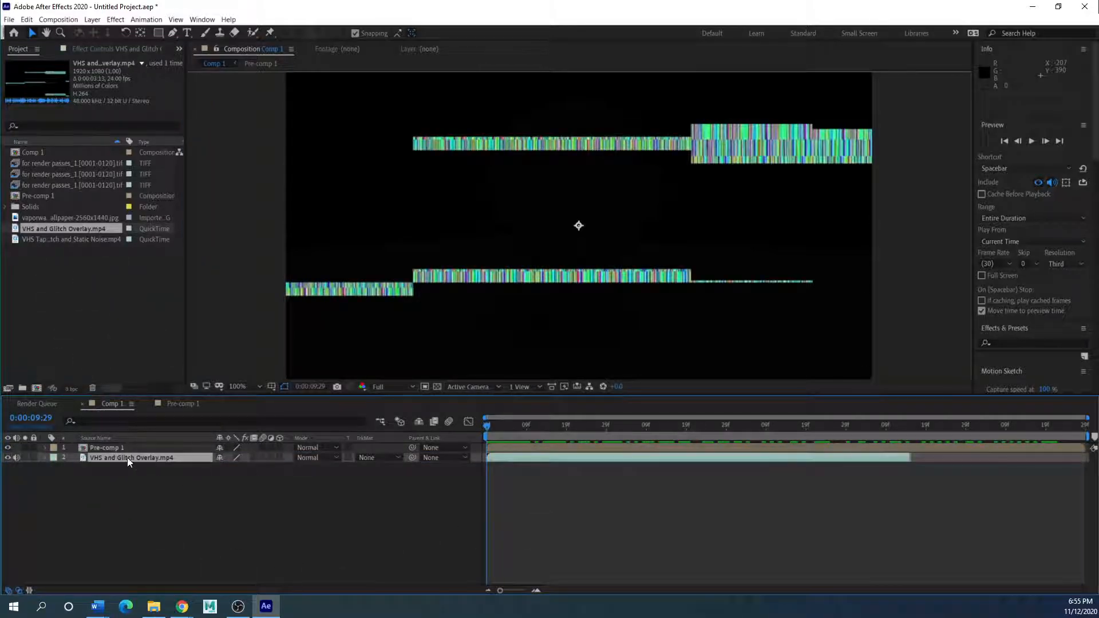
pyautogui.moveTo(487, 426); pyautogui.dragTo(462, 428)
pyautogui.moveTo(489, 428); pyautogui.dragTo(933, 457)
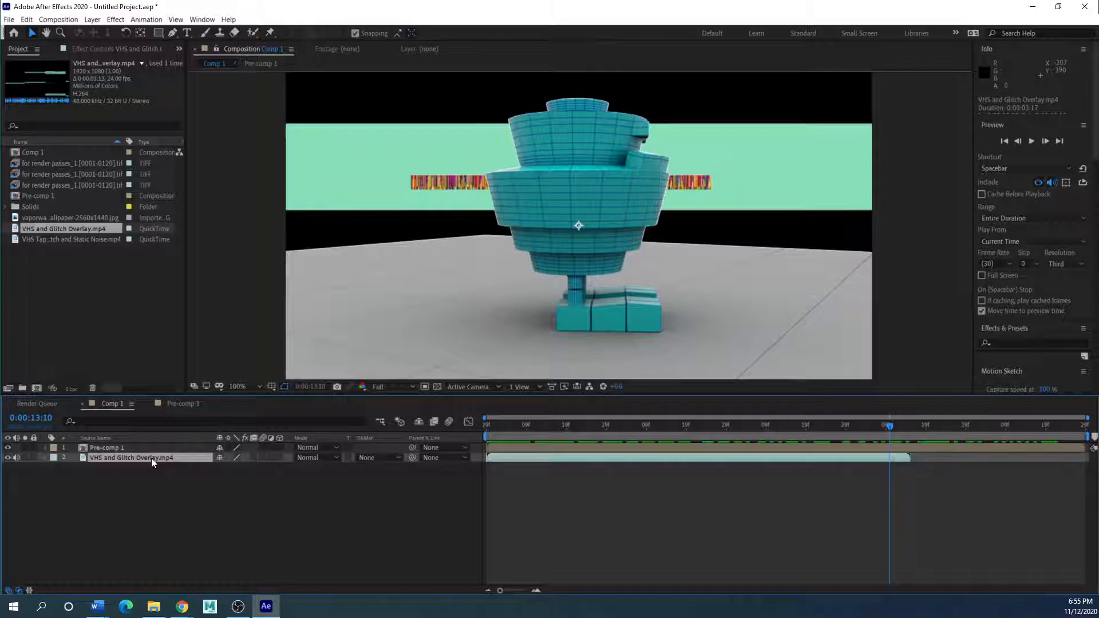
# - Duplicate the glitch video layer, fit the copy from the first clip's end to the composition's end, and review from the start
pyautogui.hotkey('ctrl', 'd')
pyautogui.moveTo(506, 469); pyautogui.dragTo(909, 468)
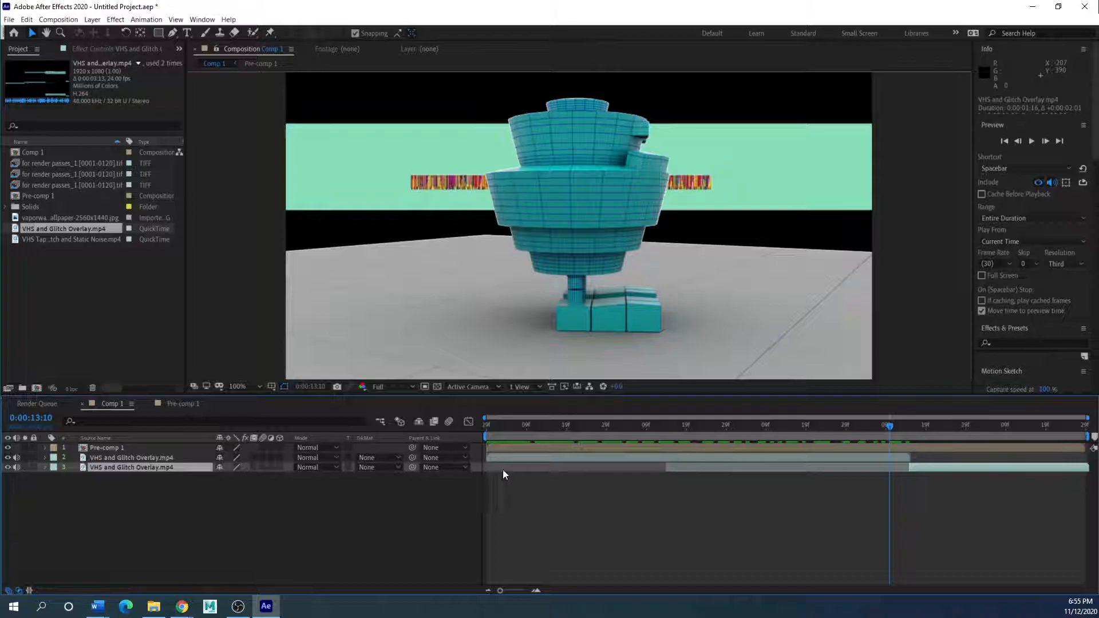
pyautogui.moveTo(890, 424); pyautogui.dragTo(486, 450)
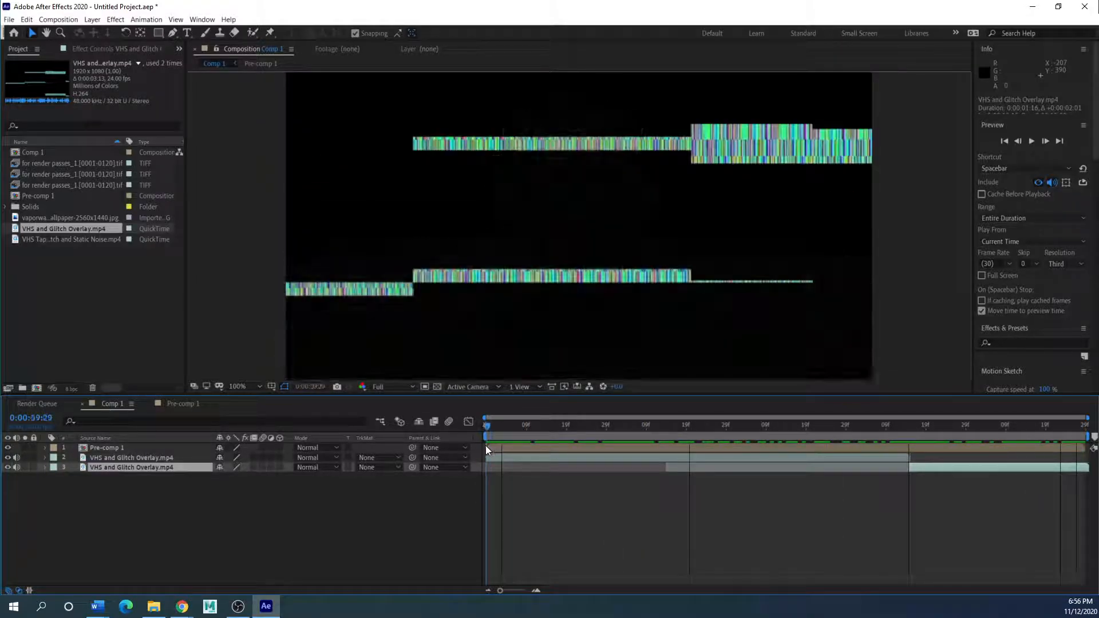
pyautogui.click(46, 448)
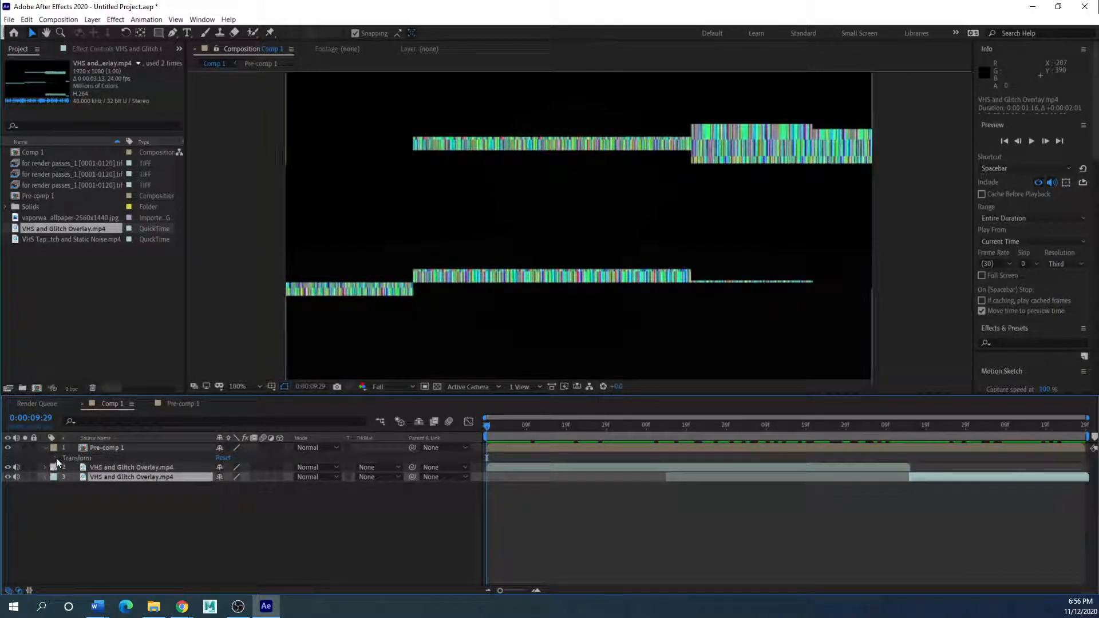
pyautogui.click(56, 458)
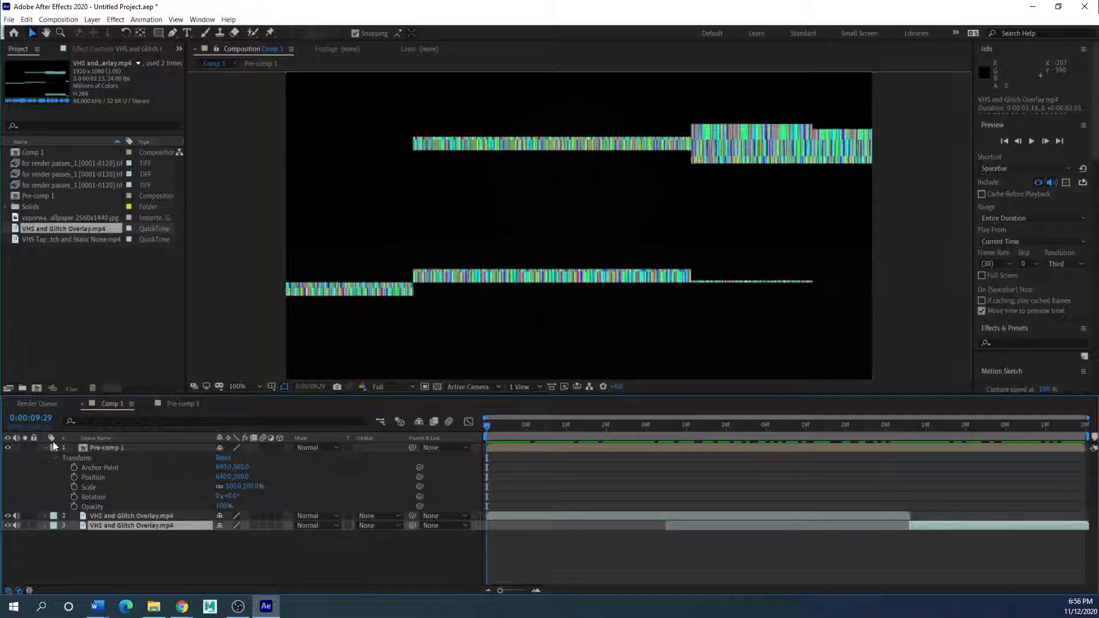
pyautogui.click(46, 447)
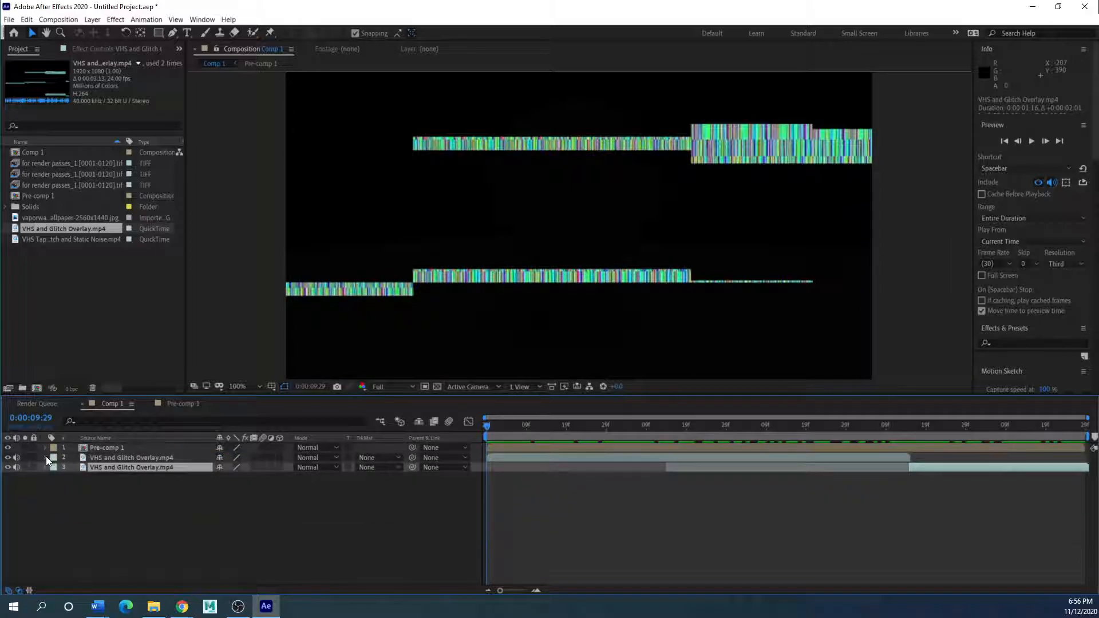
# - Add a 100% Opacity keyframe at 0:00:10:03 to the first VHS and Glitch Overlay layer
pyautogui.click(46, 457)
pyautogui.moveTo(490, 428); pyautogui.dragTo(506, 420)
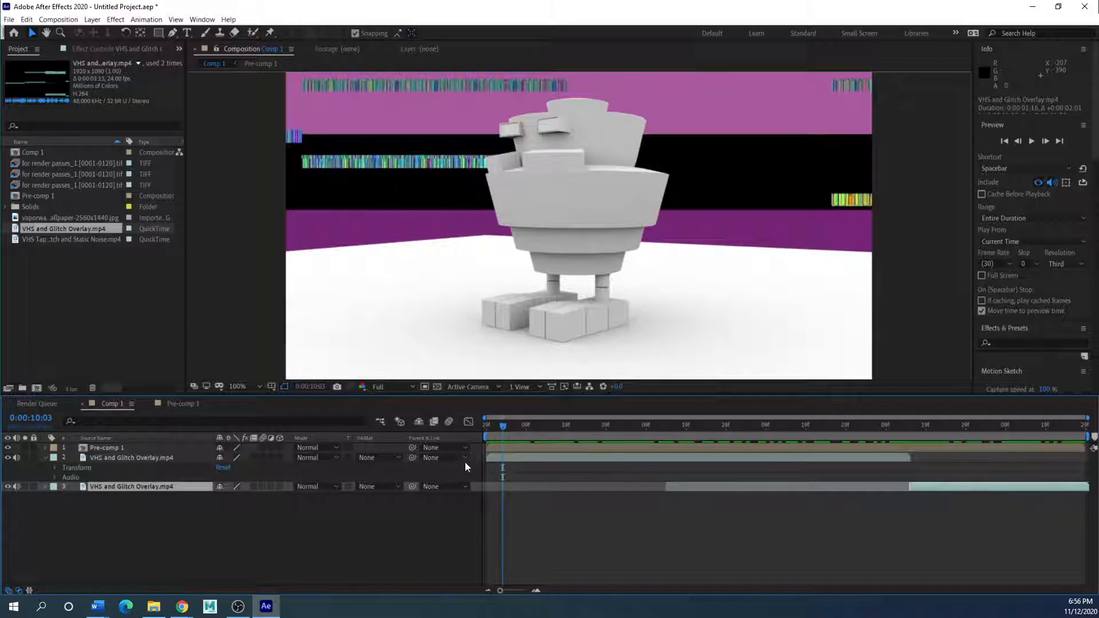
pyautogui.click(55, 469)
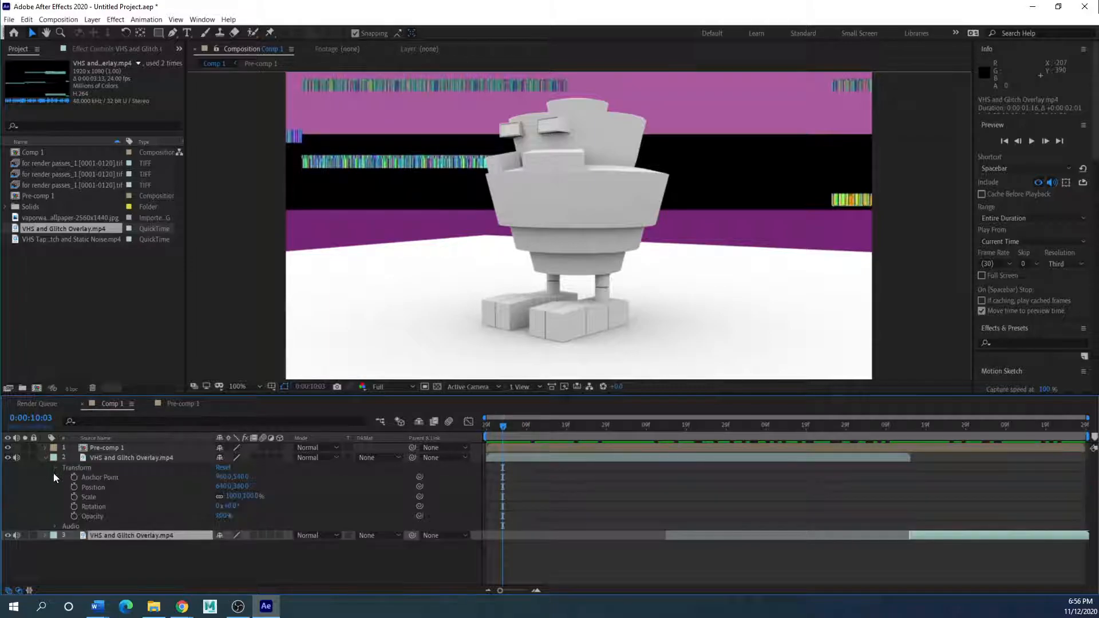
pyautogui.click(73, 517)
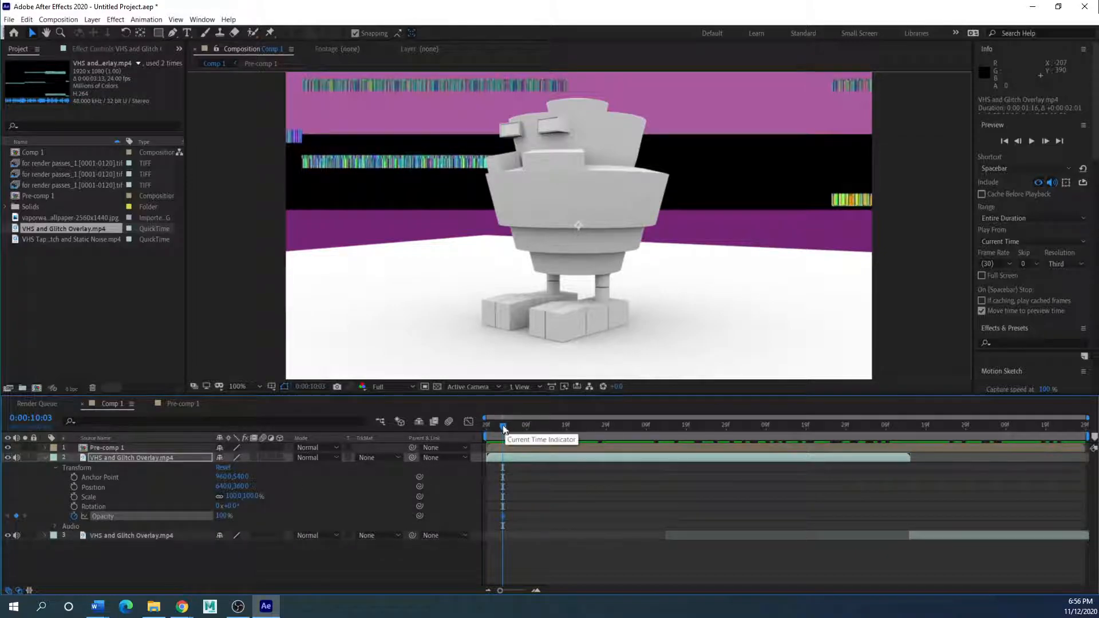
# - Set the first glitch video layer's Opacity to 0% at 0:00:10:02, creating the preceding keyframe
pyautogui.moveTo(502, 425); pyautogui.dragTo(499, 425)
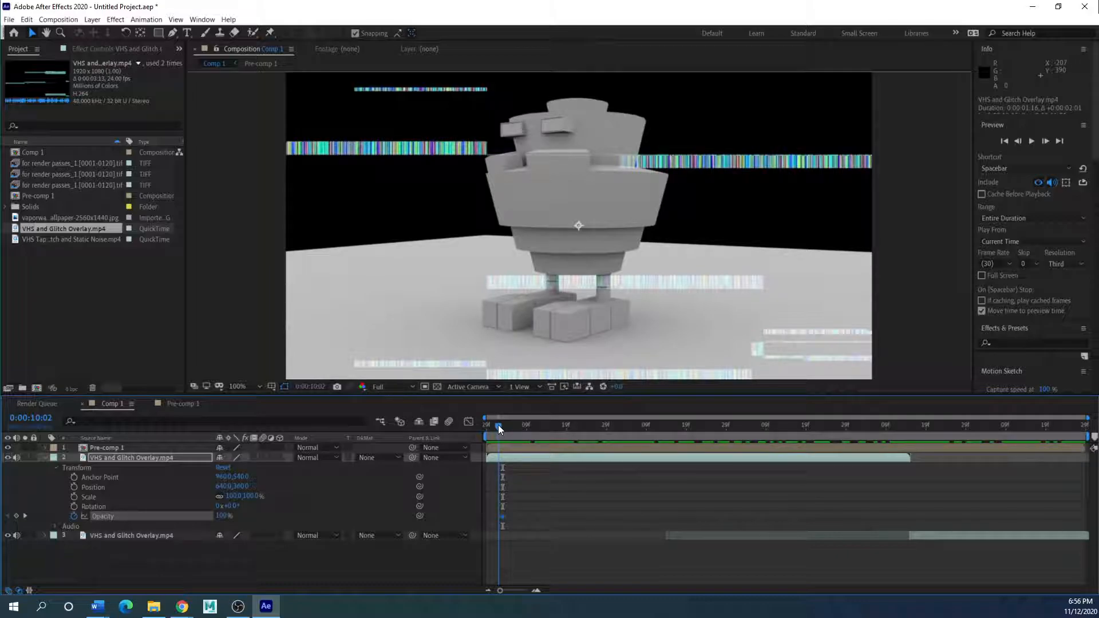
pyautogui.moveTo(496, 425)
pyautogui.mouseDown()
pyautogui.moveTo(485, 427)
pyautogui.moveTo(496, 425)
pyautogui.mouseUp()
pyautogui.click(221, 516)
pyautogui.write('0')
pyautogui.press('Return')
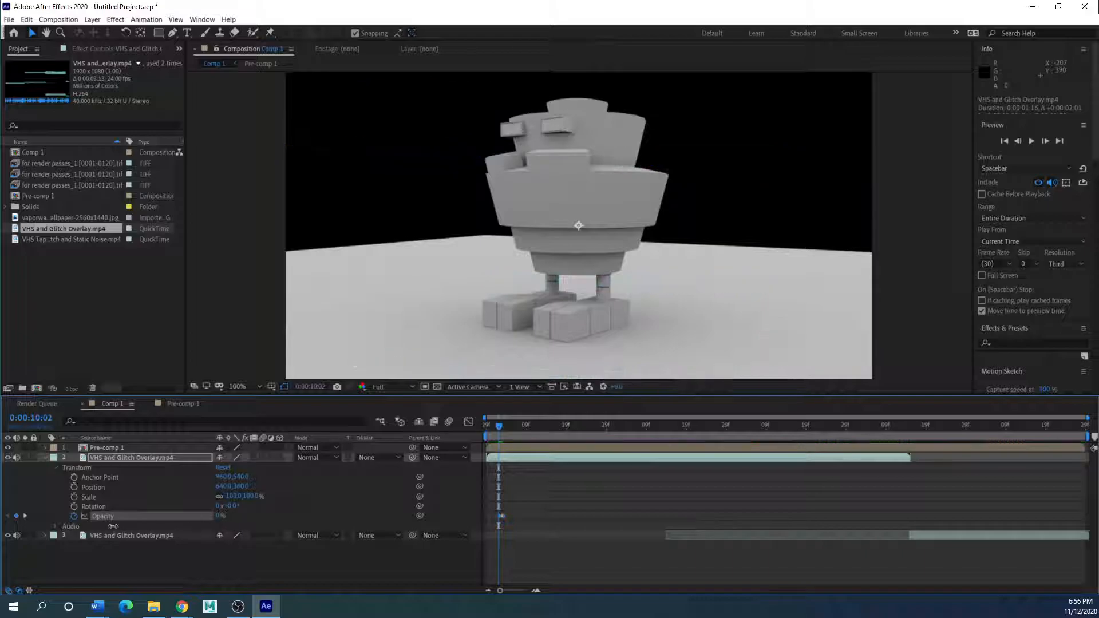
# - Keyframe the second VHS and Glitch Overlay layer's Opacity at 100% on 0:00:14:24 and 0% on 0:00:14:25
pyautogui.moveTo(500, 428); pyautogui.dragTo(1069, 428)
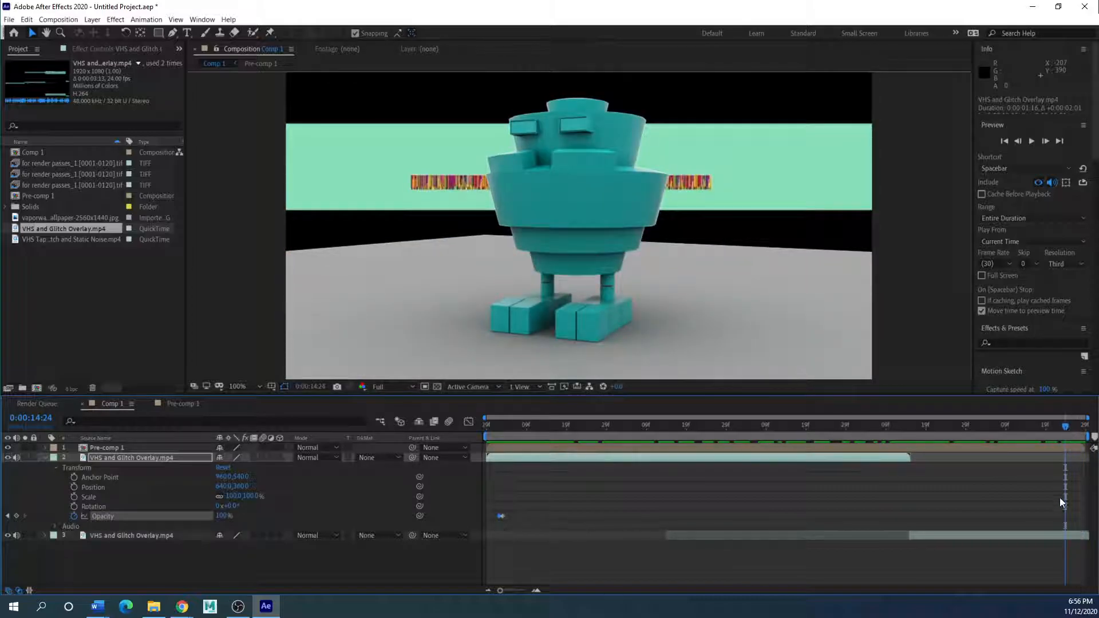
pyautogui.click(46, 535)
pyautogui.click(56, 544)
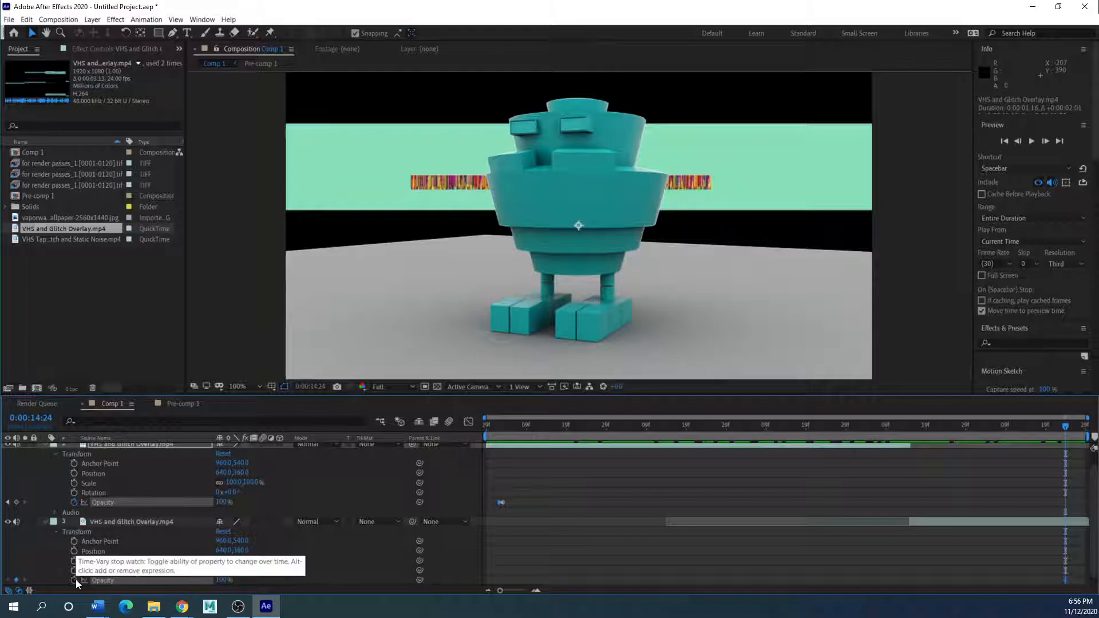
pyautogui.click(75, 580)
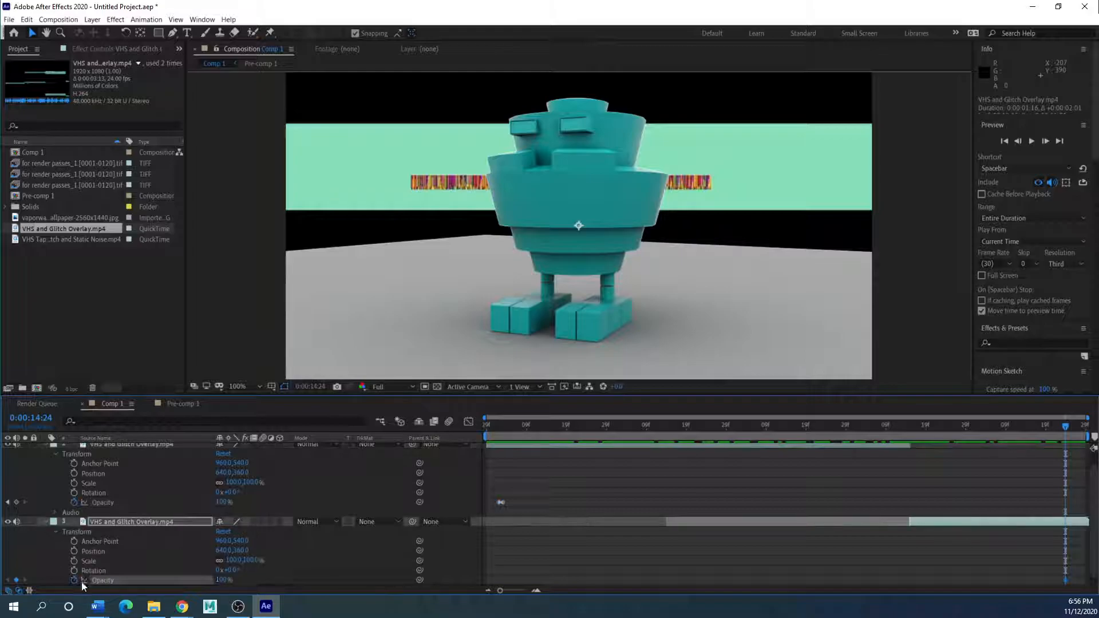
pyautogui.click(1069, 424)
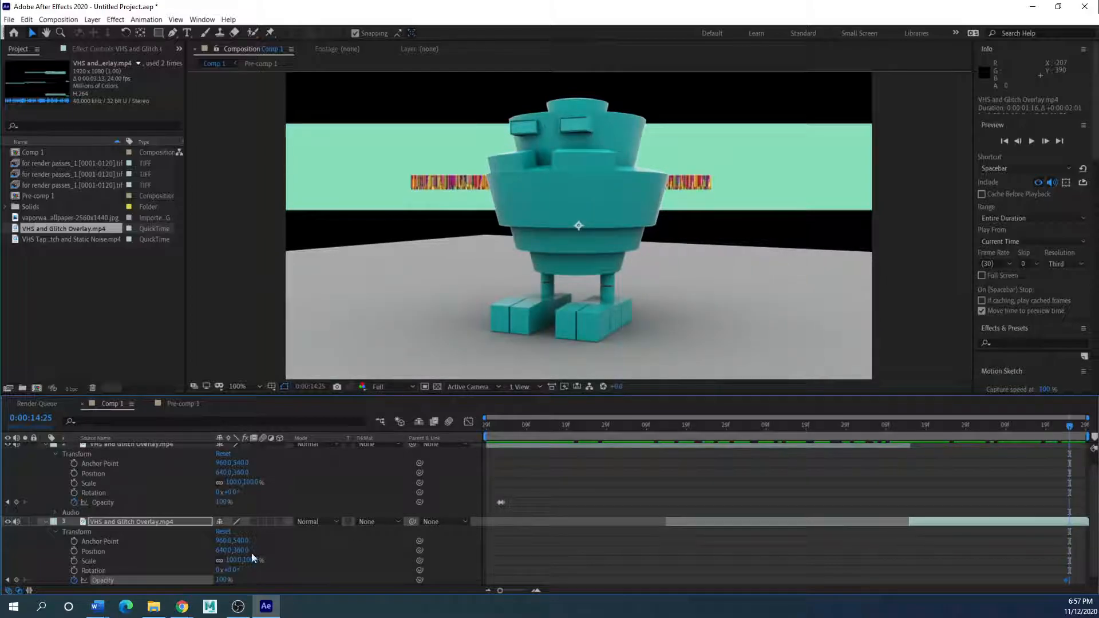
pyautogui.moveTo(224, 583); pyautogui.dragTo(183, 583)
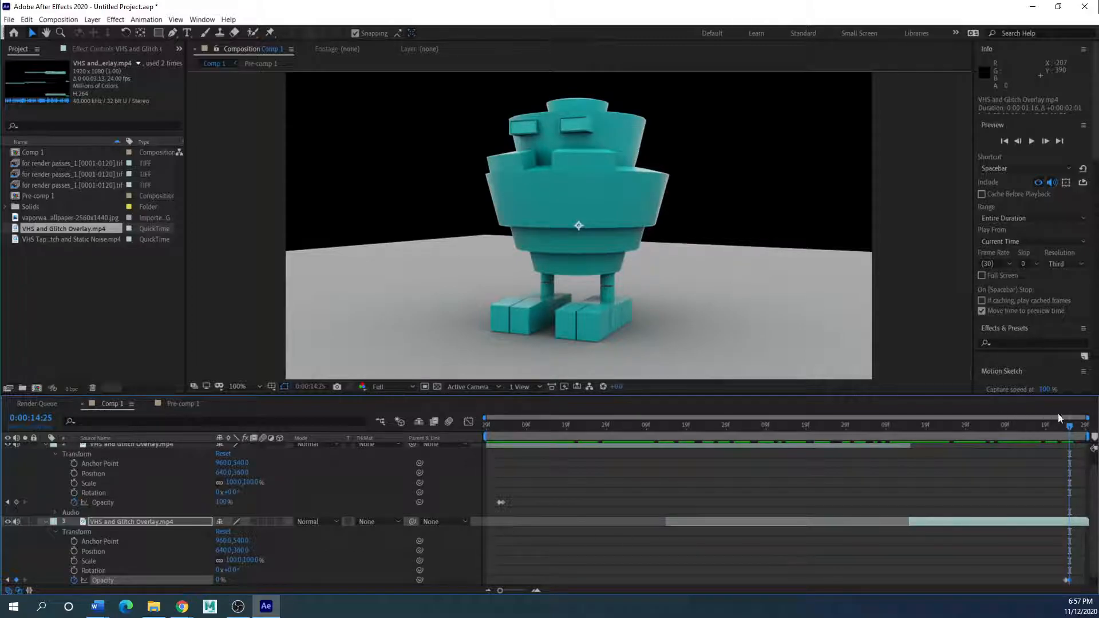
# - Collapse both glitch video layers' properties and preview the composition from its start
pyautogui.moveTo(1071, 424); pyautogui.dragTo(425, 454)
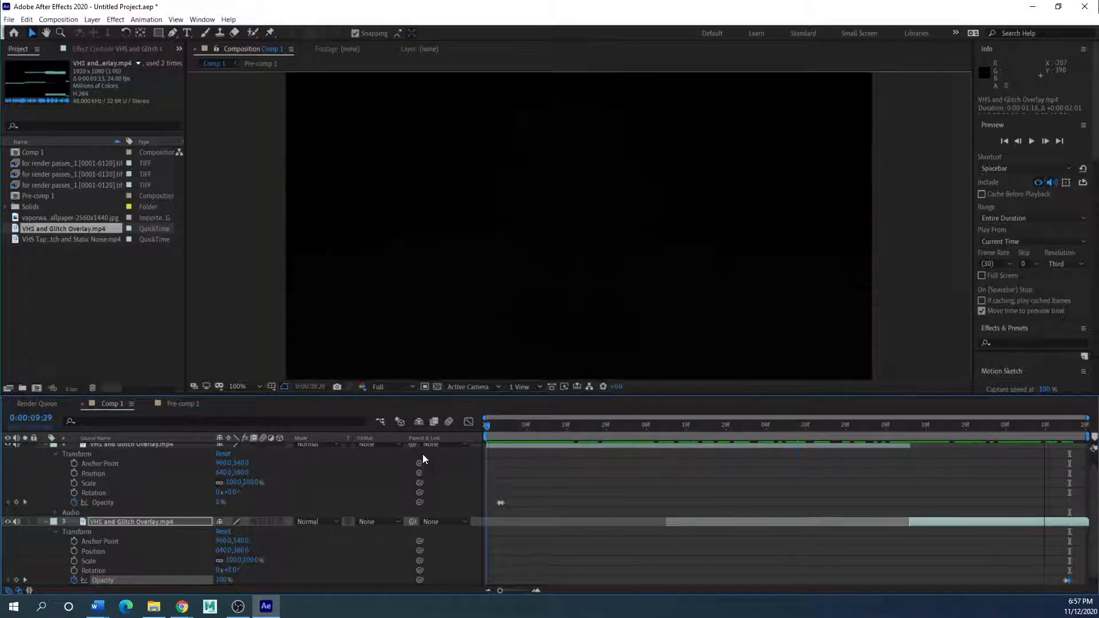
pyautogui.click(53, 523)
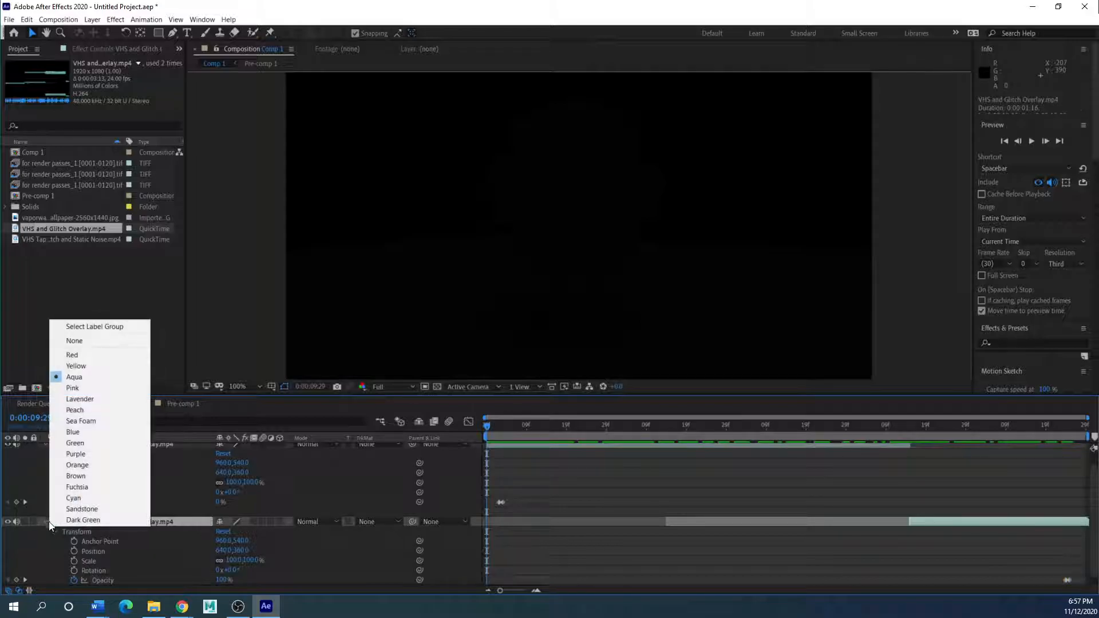
pyautogui.click(46, 523)
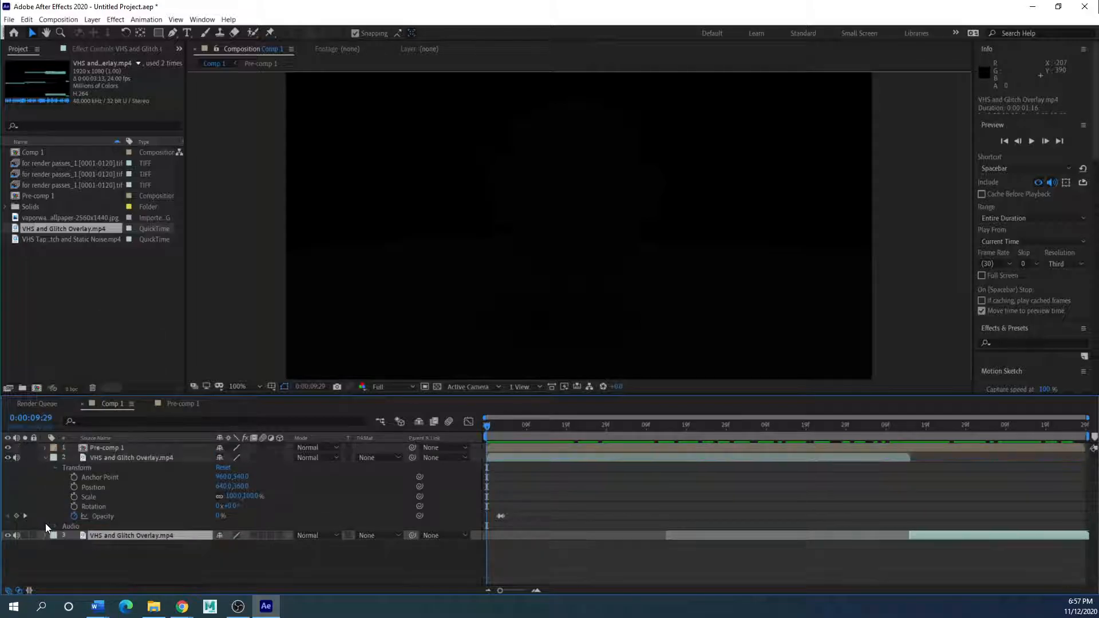
pyautogui.click(45, 457)
pyautogui.moveTo(489, 425); pyautogui.dragTo(457, 434)
pyautogui.click(1034, 141)
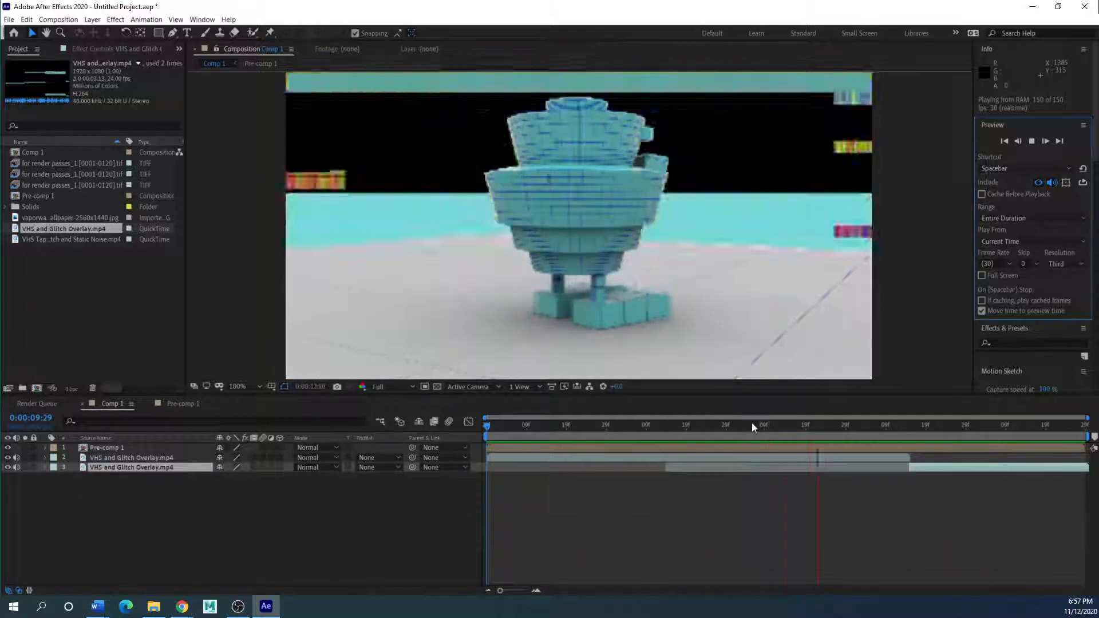
# - Examine the second glitch video layer's Transform and Audio properties, collapse them and return to the composition's start
pyautogui.moveTo(640, 423); pyautogui.dragTo(514, 435)
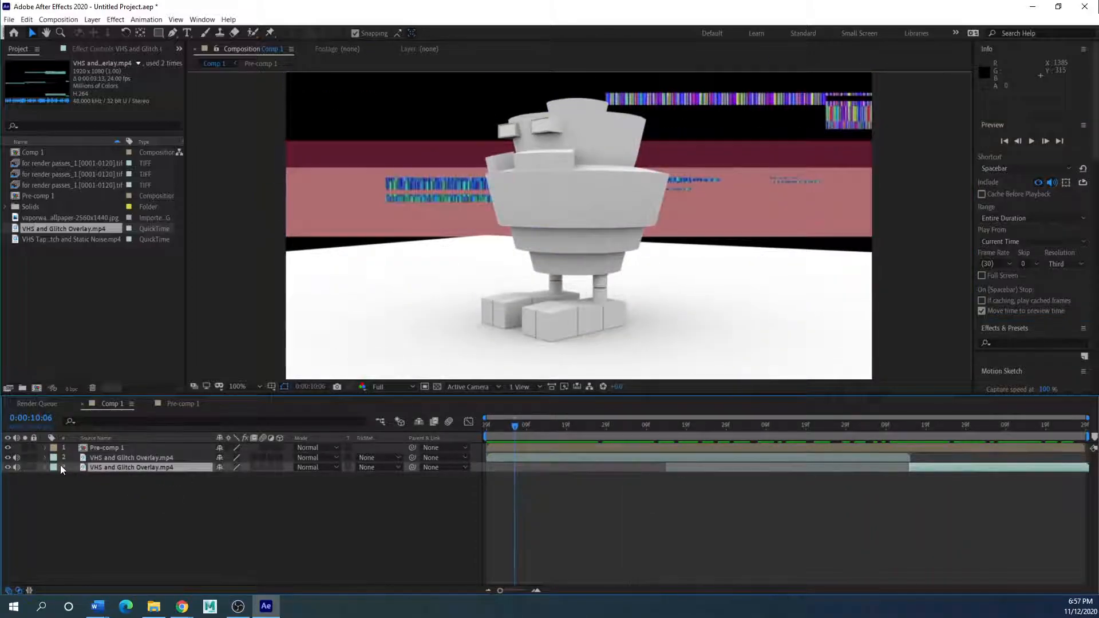
pyautogui.click(45, 467)
pyautogui.click(54, 536)
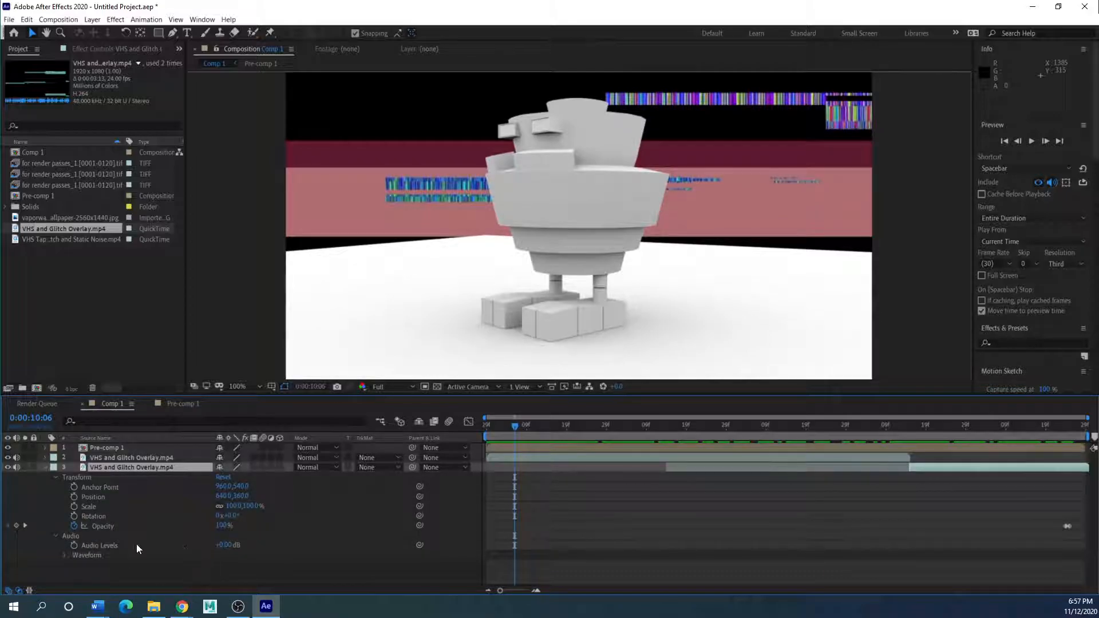
pyautogui.click(55, 536)
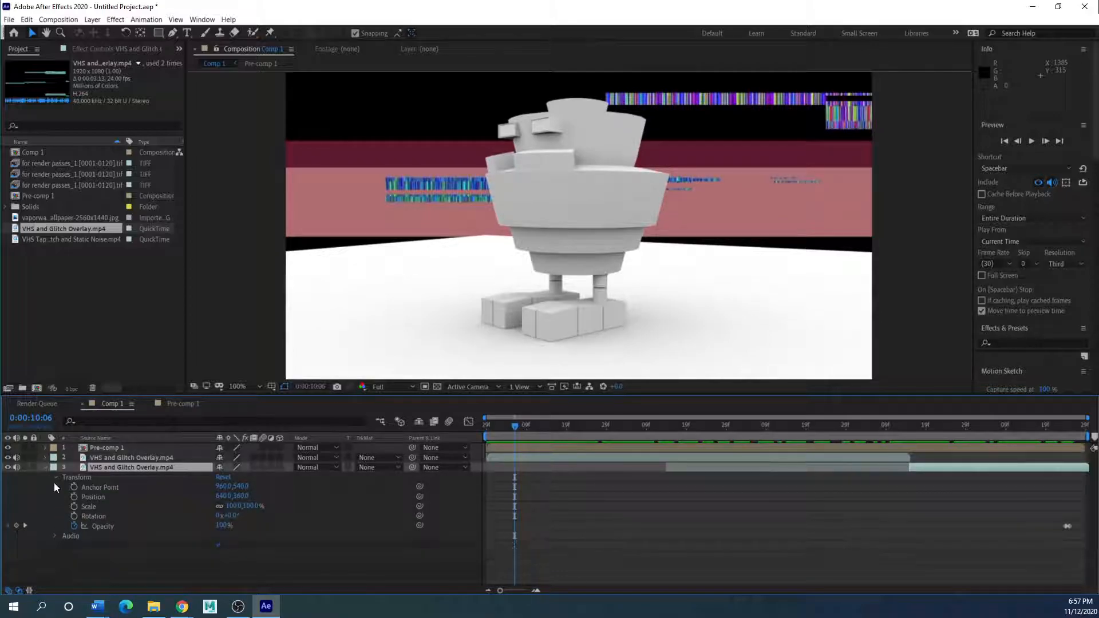
pyautogui.click(57, 478)
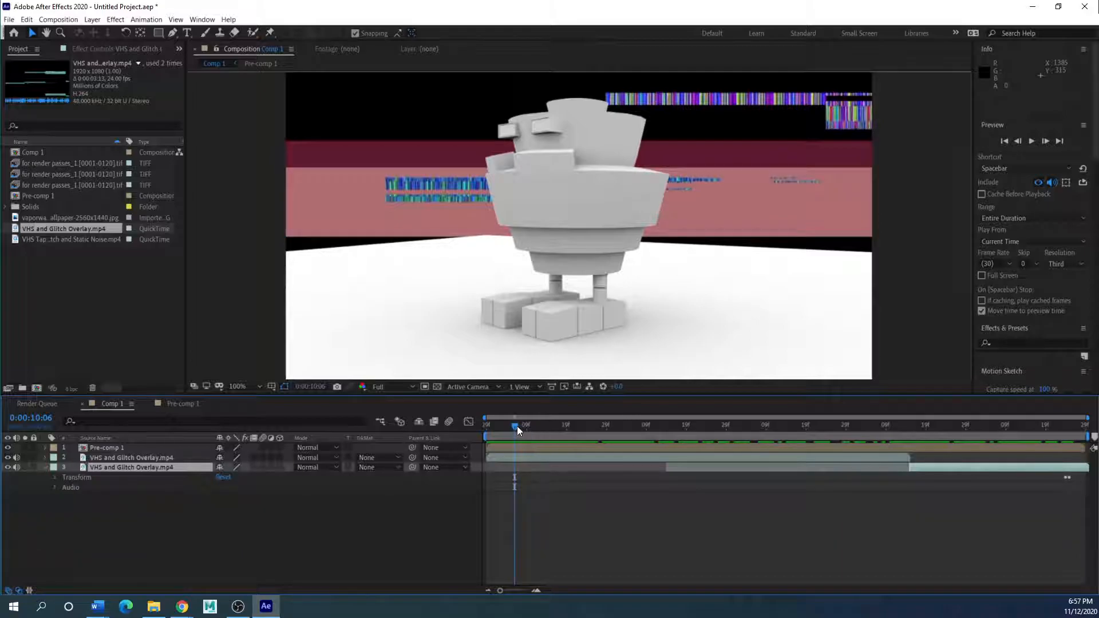
pyautogui.moveTo(517, 427); pyautogui.dragTo(452, 431)
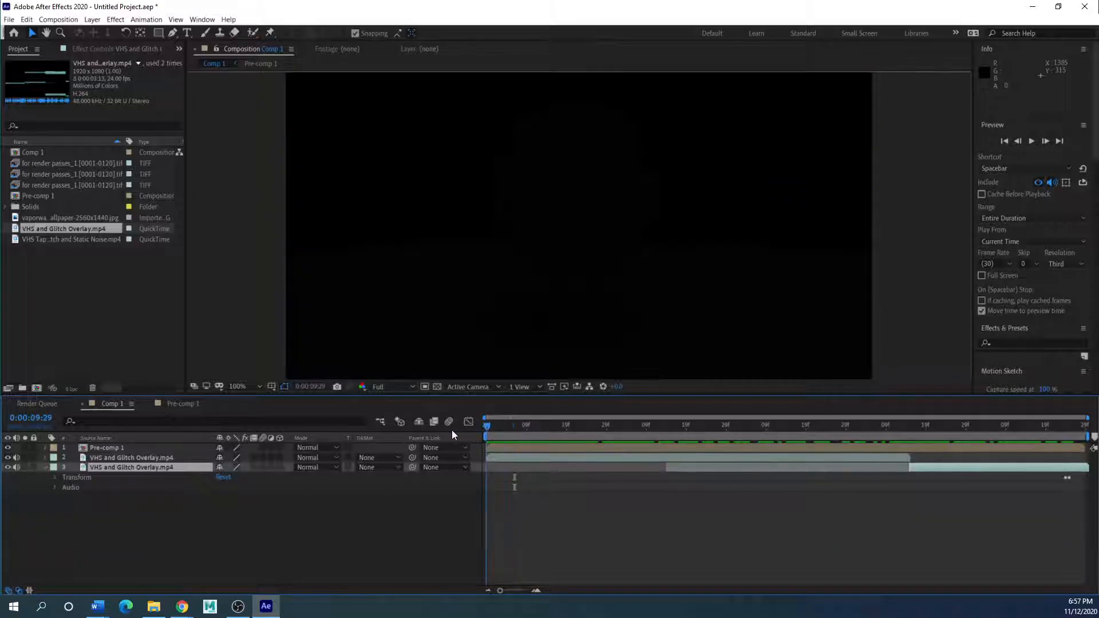
pyautogui.click(46, 467)
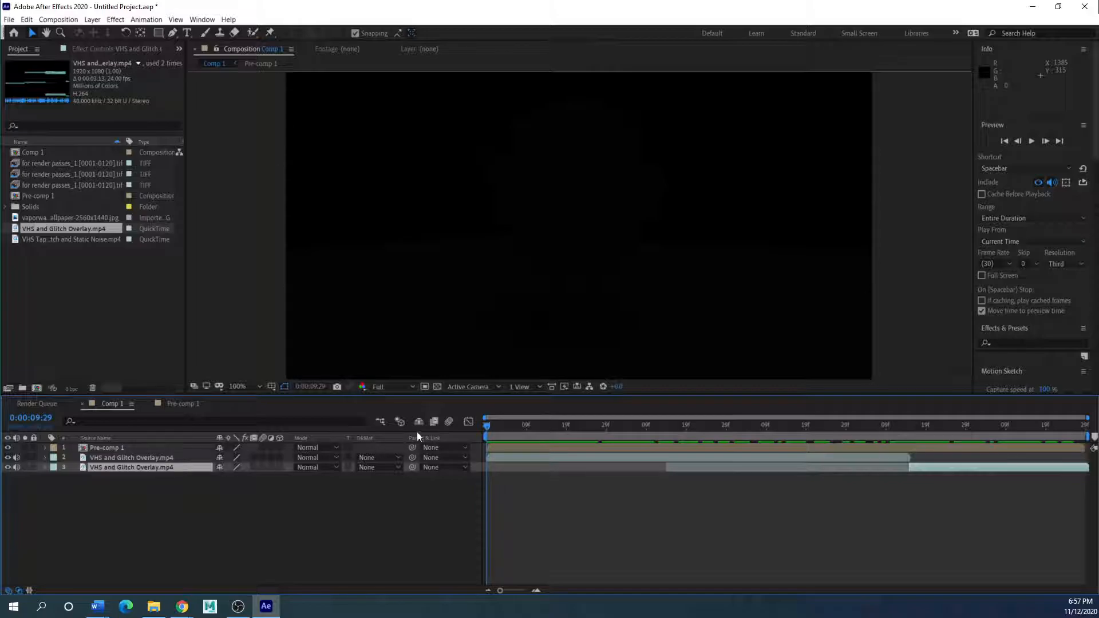
# - Create an adjustment layer in Comp 1 and move it above Pre-comp 1 as the topmost layer
pyautogui.moveTo(491, 427); pyautogui.dragTo(752, 425)
pyautogui.rightClick(114, 518)
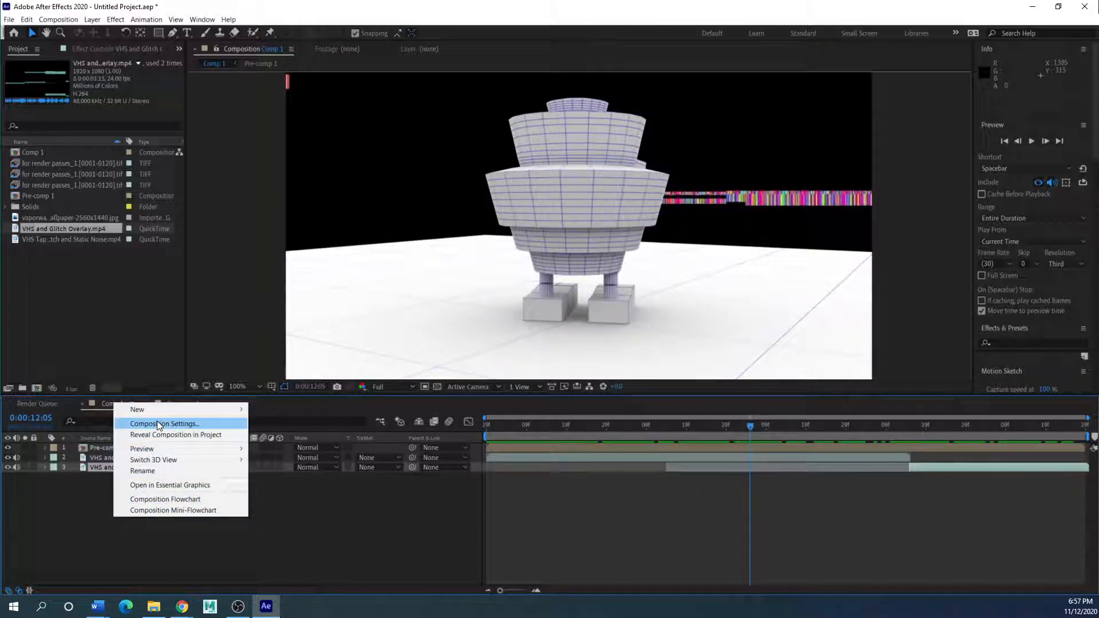
pyautogui.moveTo(164, 410)
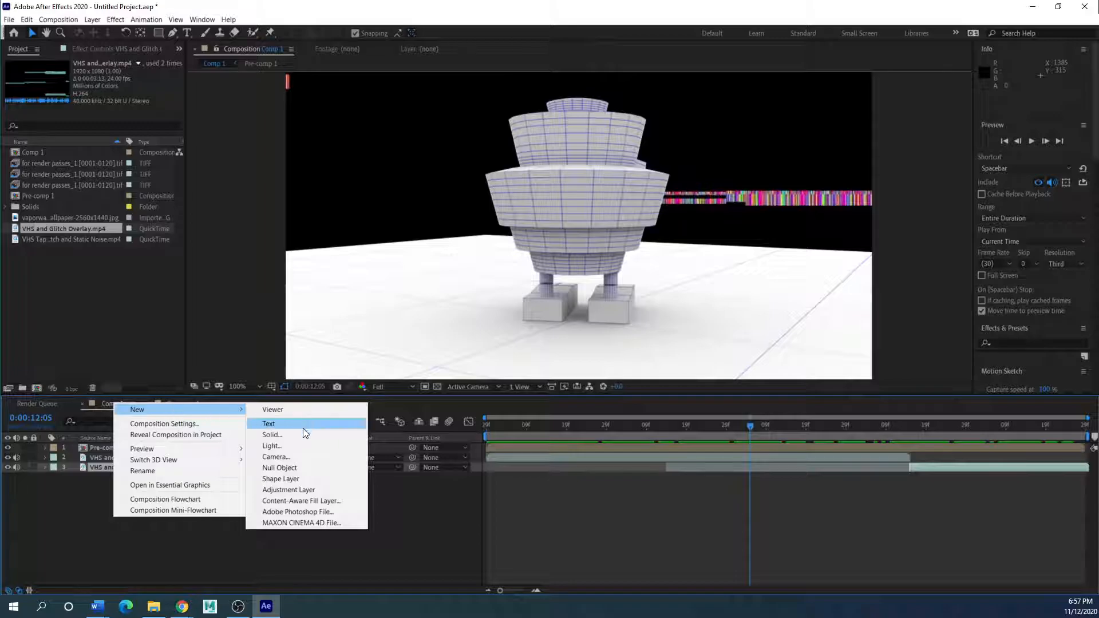
pyautogui.click(279, 490)
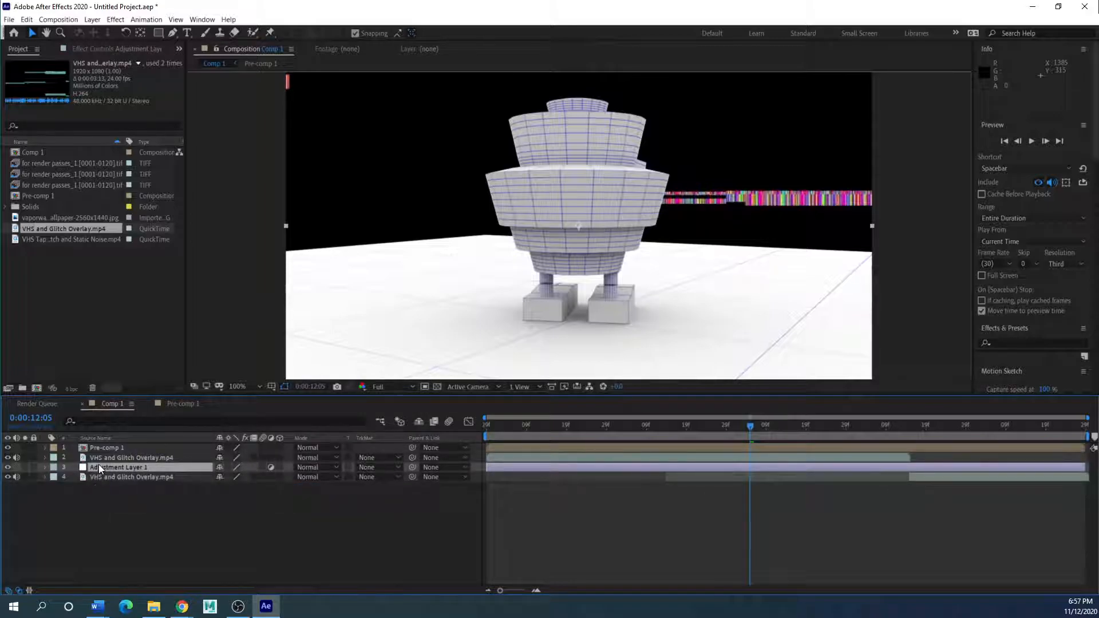
pyautogui.moveTo(99, 468); pyautogui.dragTo(99, 446)
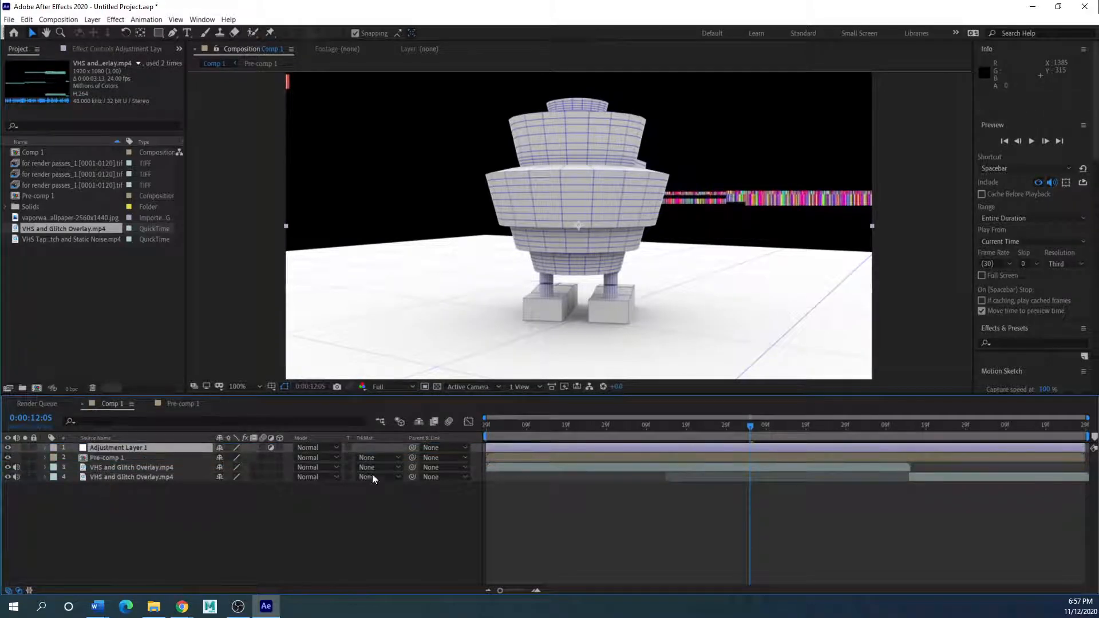
# - Apply the Curves color correction effect to Adjustment Layer 1, using the frame at 0:00:13:27 for reference
pyautogui.moveTo(750, 427); pyautogui.dragTo(957, 423)
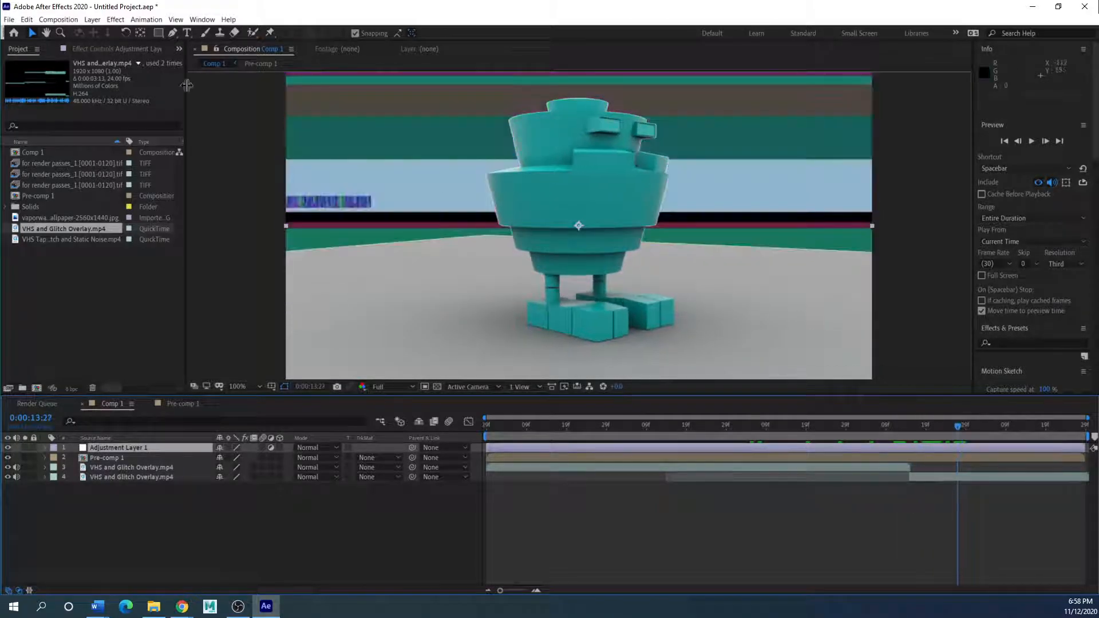
pyautogui.click(114, 19)
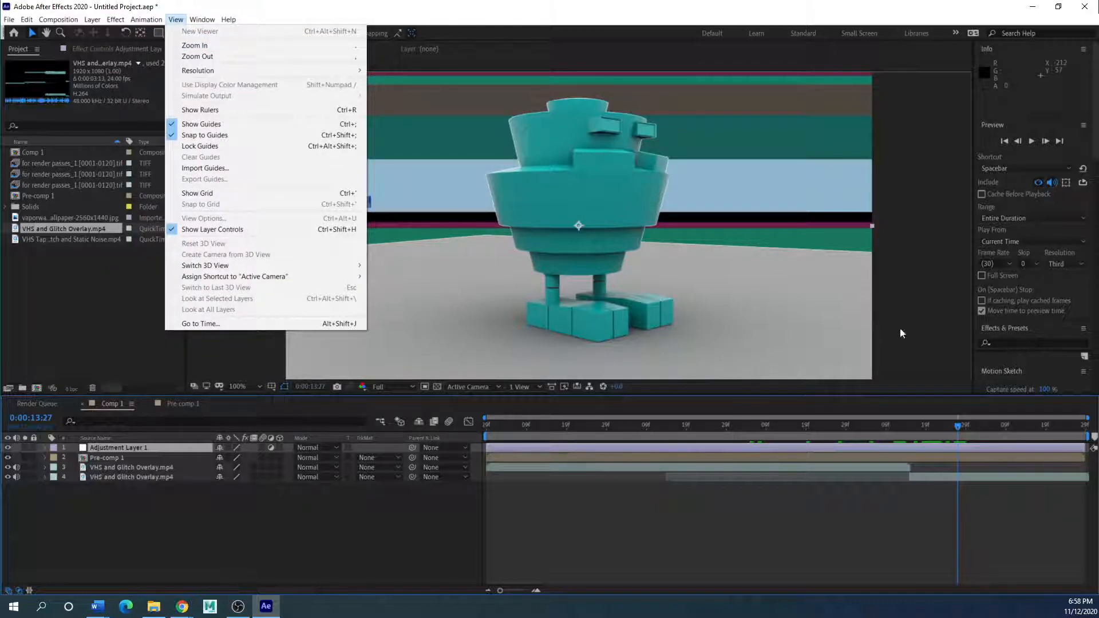
pyautogui.moveTo(118, 23)
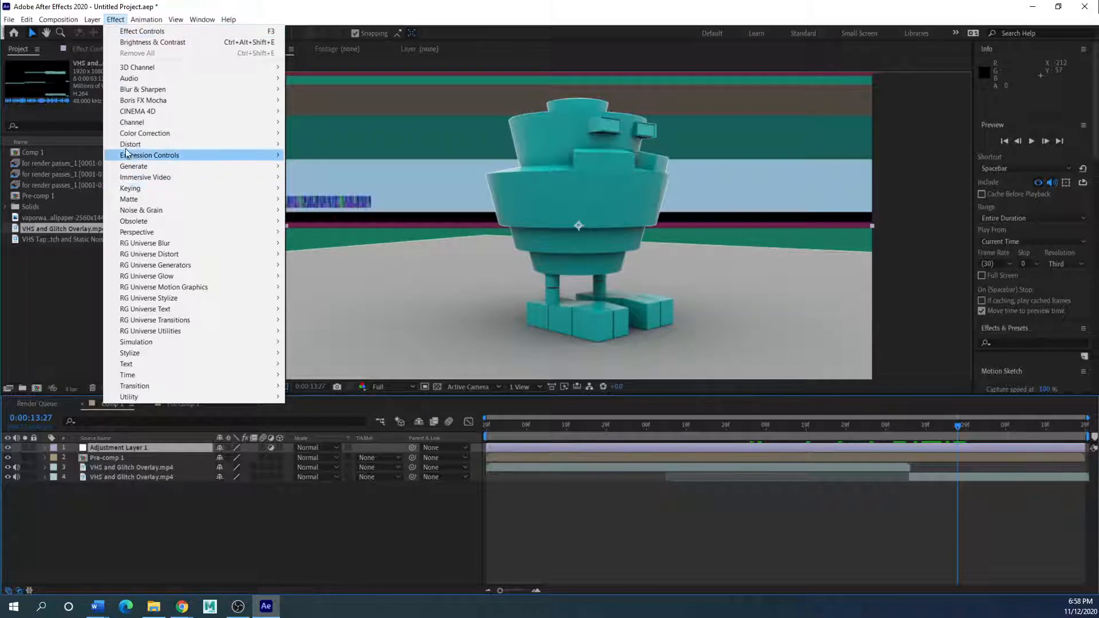
pyautogui.moveTo(132, 145)
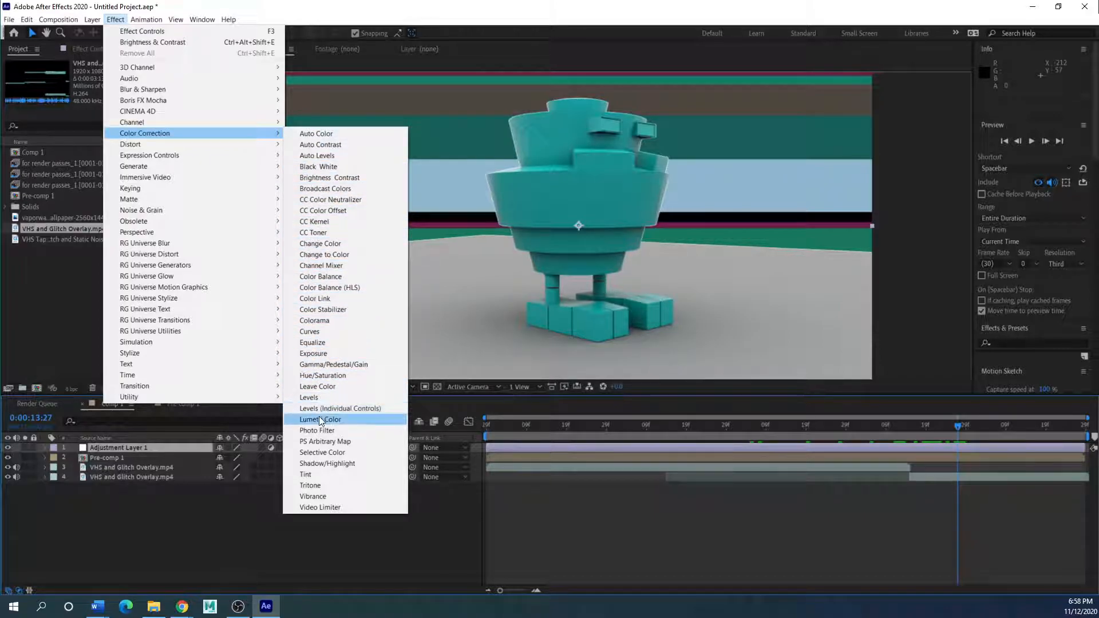
pyautogui.click(321, 330)
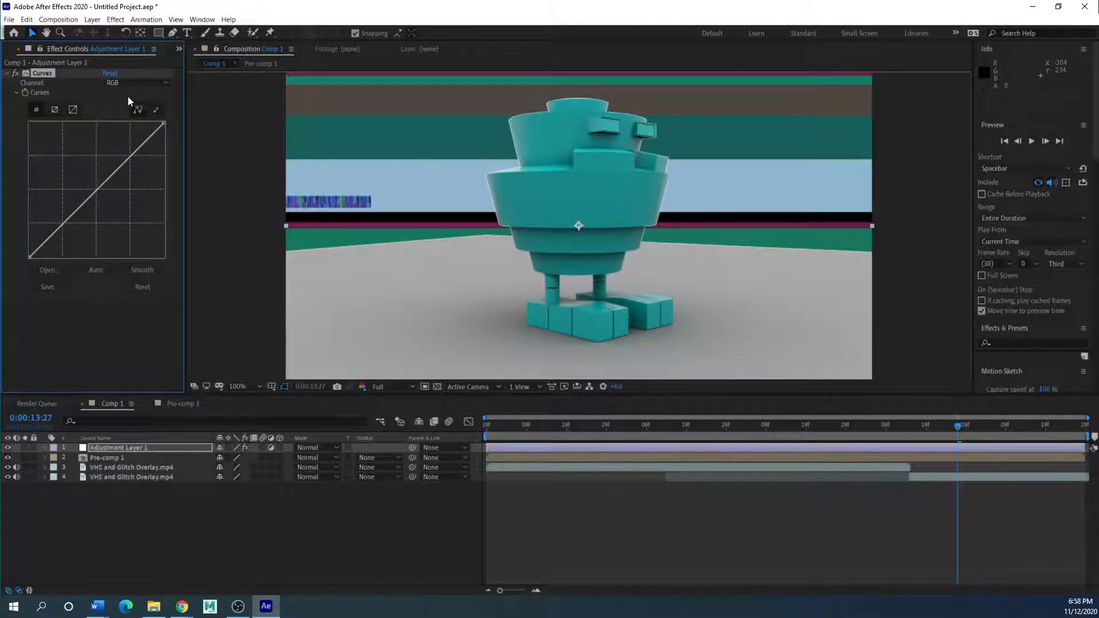
# - Raise the highlights of the Red curve and lower the shadows of the RGB curve on Adjustment Layer 1
pyautogui.click(164, 83)
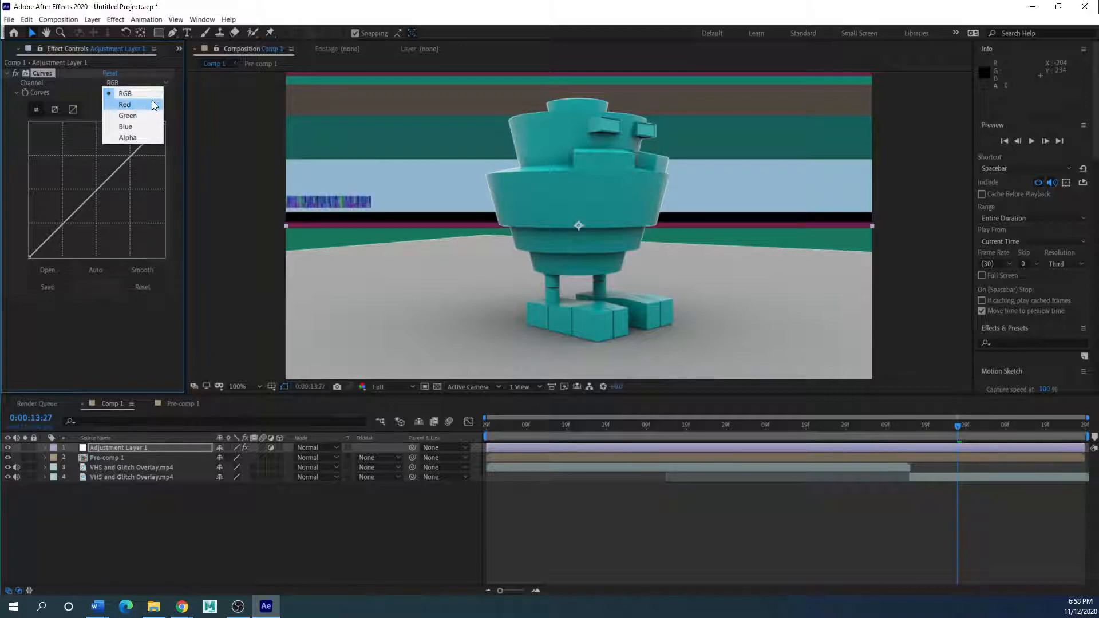
pyautogui.click(152, 103)
pyautogui.moveTo(150, 137); pyautogui.dragTo(136, 138)
pyautogui.click(61, 222)
pyautogui.moveTo(60, 226); pyautogui.dragTo(60, 235)
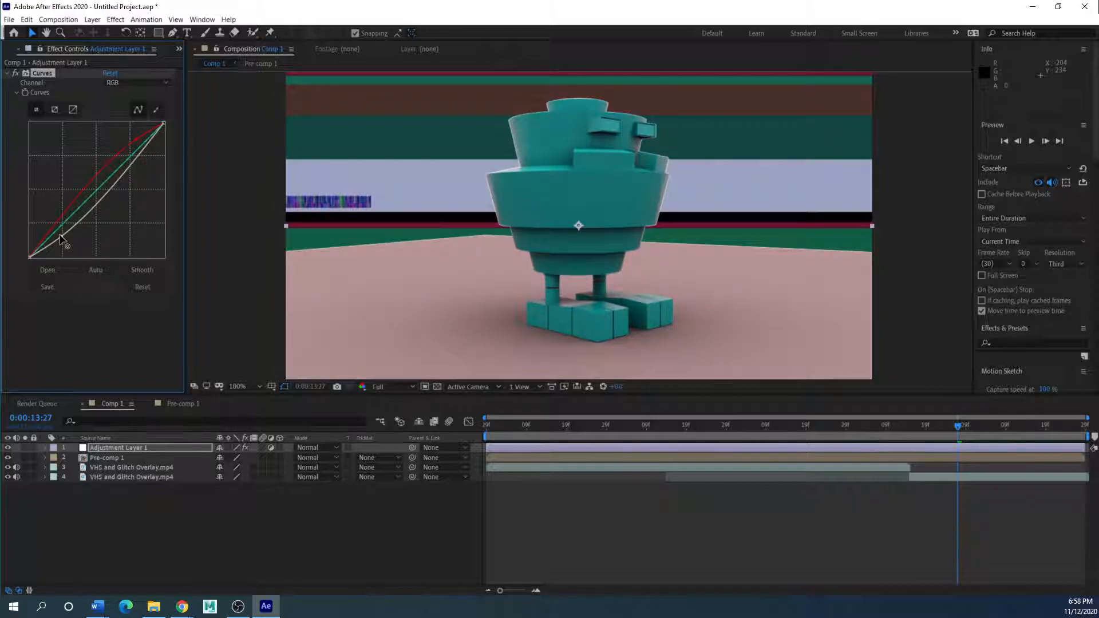
# - Shape the RGB curve into an S by raising its highlights and adding a lowered shadow point
pyautogui.click(163, 81)
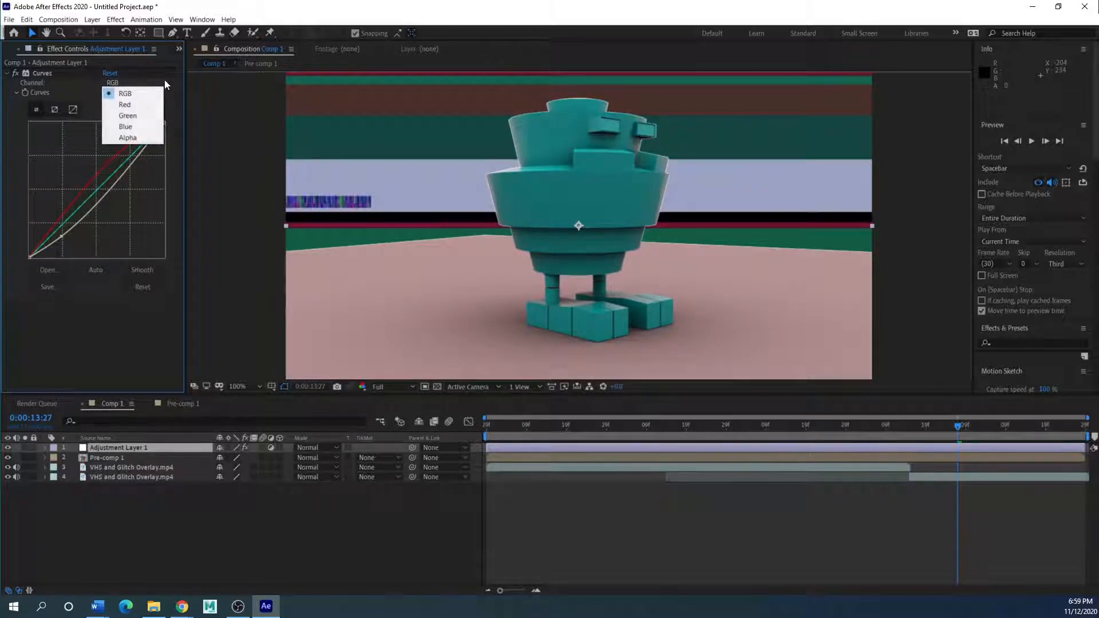
pyautogui.click(136, 116)
pyautogui.moveTo(146, 155); pyautogui.dragTo(124, 158)
pyautogui.moveTo(70, 224)
pyautogui.mouseDown()
pyautogui.moveTo(77, 235)
pyautogui.moveTo(71, 228)
pyautogui.mouseUp()
# - Bend the Blue curve into an S shape with raised highlights and lowered shadows
pyautogui.click(168, 80)
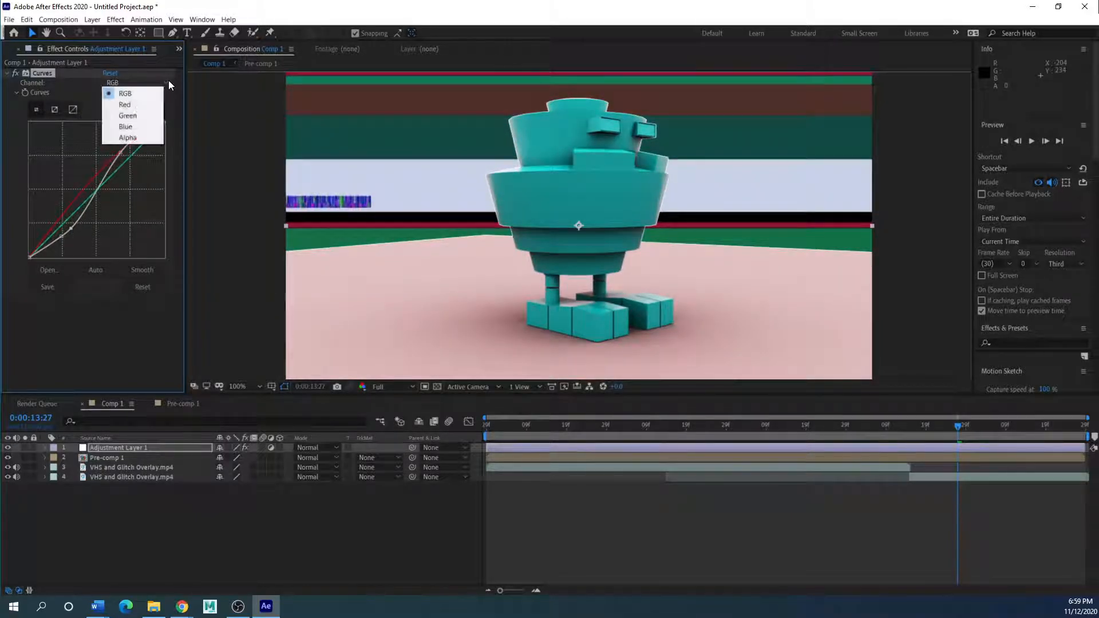
pyautogui.click(129, 129)
pyautogui.moveTo(127, 152); pyautogui.dragTo(71, 228)
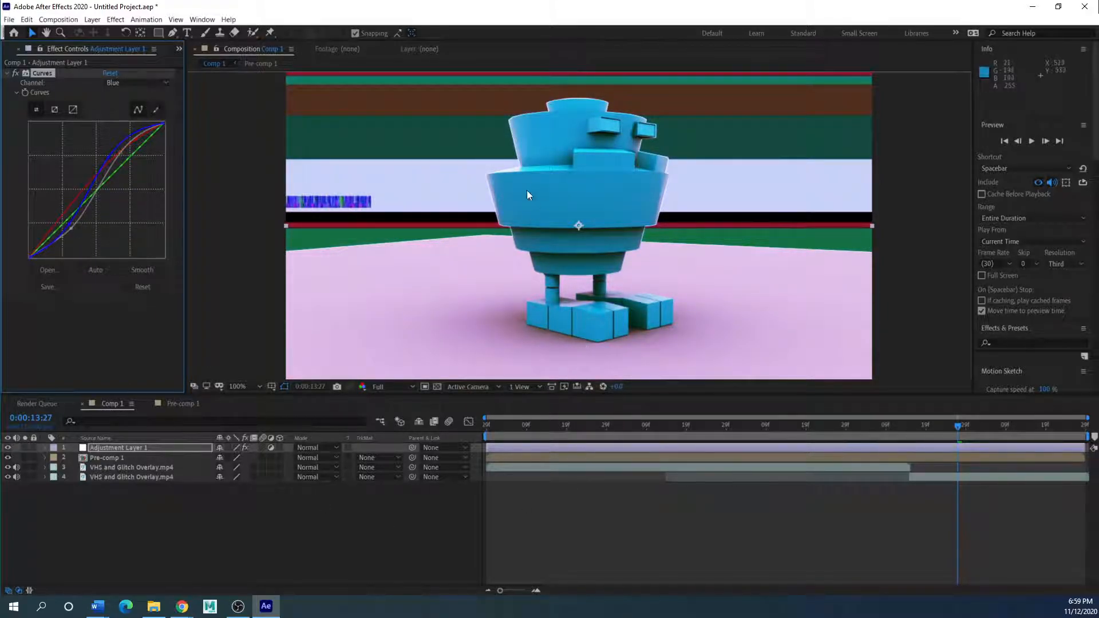
# - Apply Gaussian Blur to the first VHS and Glitch Overlay layer and move the playhead to 0:00:11:01
pyautogui.moveTo(957, 424); pyautogui.dragTo(486, 442)
pyautogui.rightClick(503, 445)
pyautogui.click(497, 435)
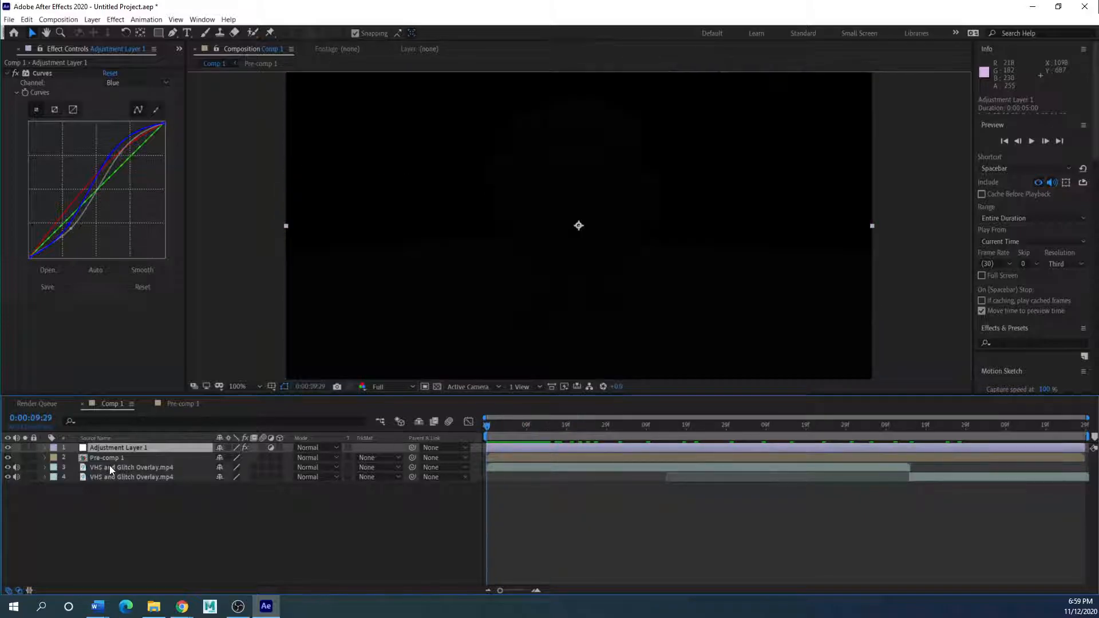
pyautogui.click(109, 466)
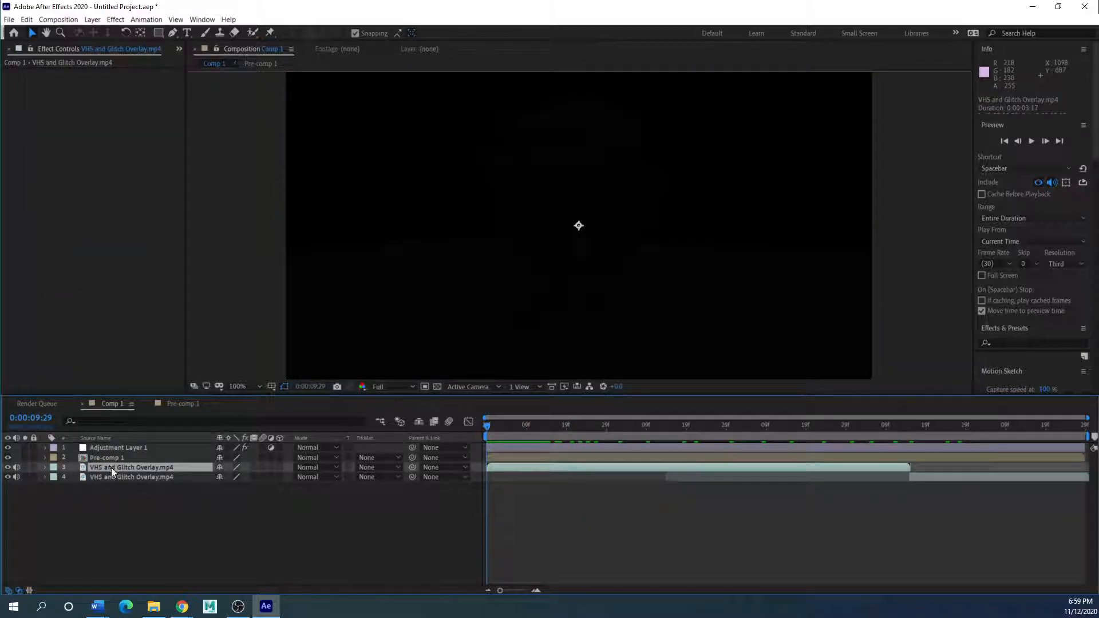
pyautogui.click(115, 19)
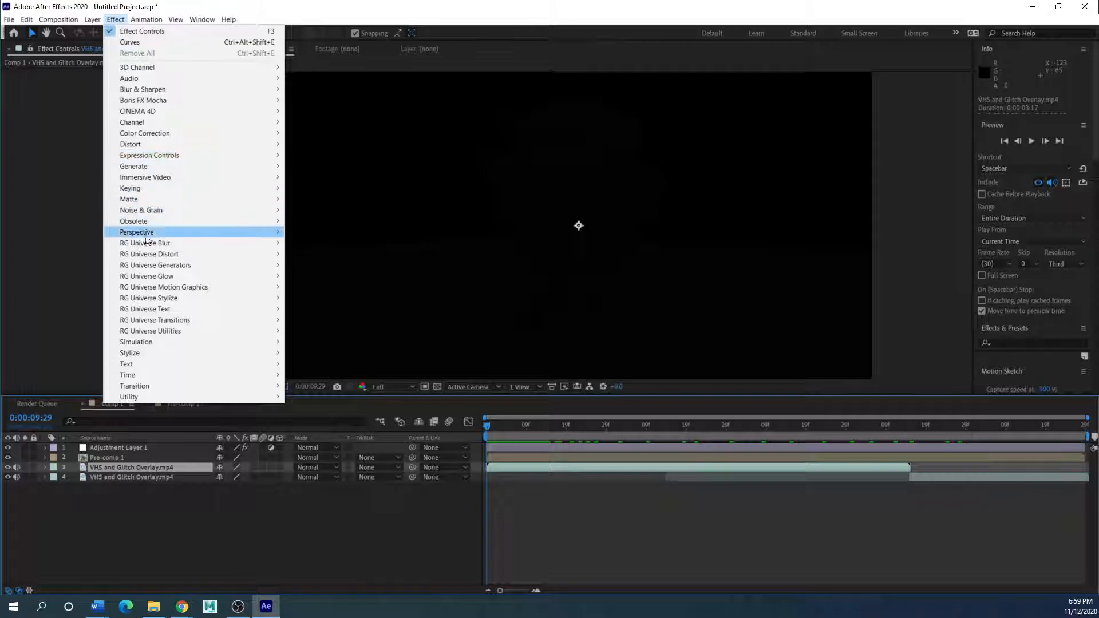
pyautogui.moveTo(148, 90)
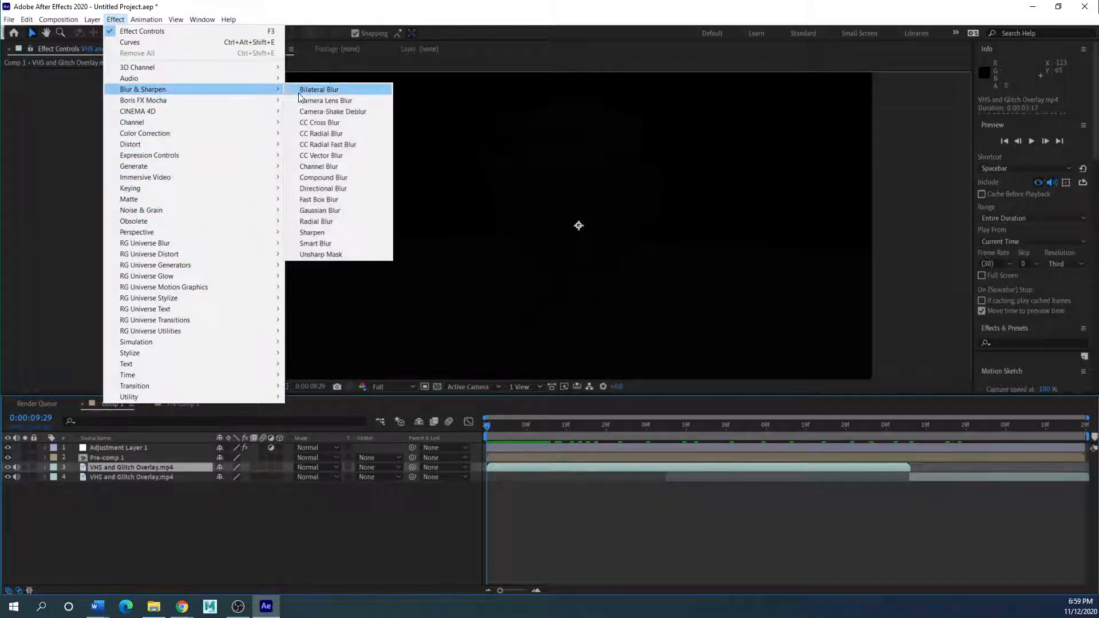
pyautogui.click(316, 210)
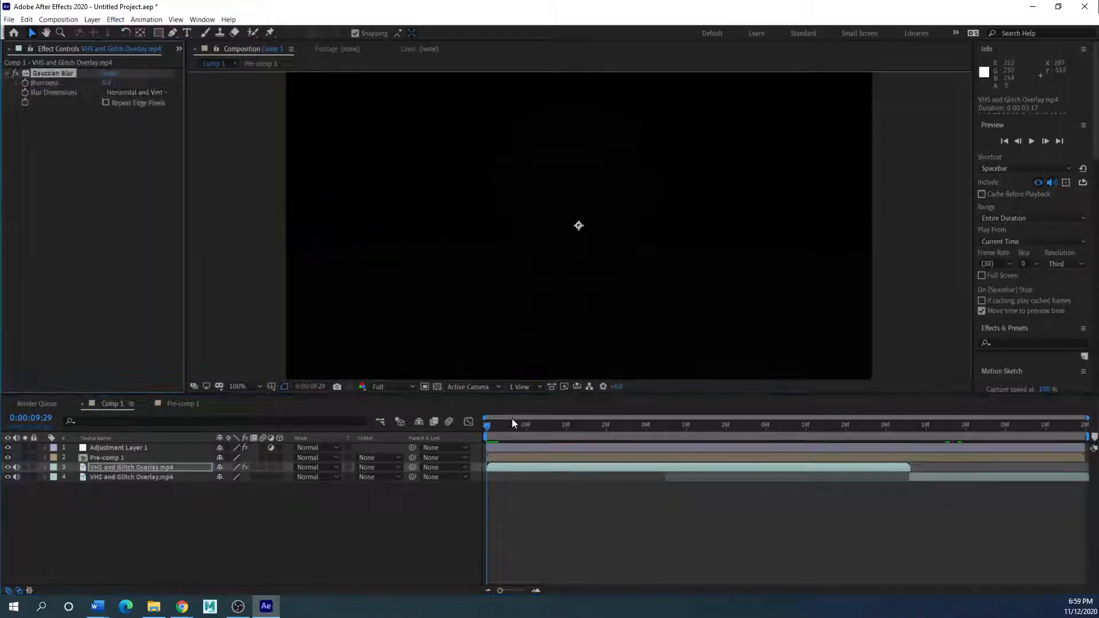
pyautogui.moveTo(492, 422); pyautogui.dragTo(614, 441)
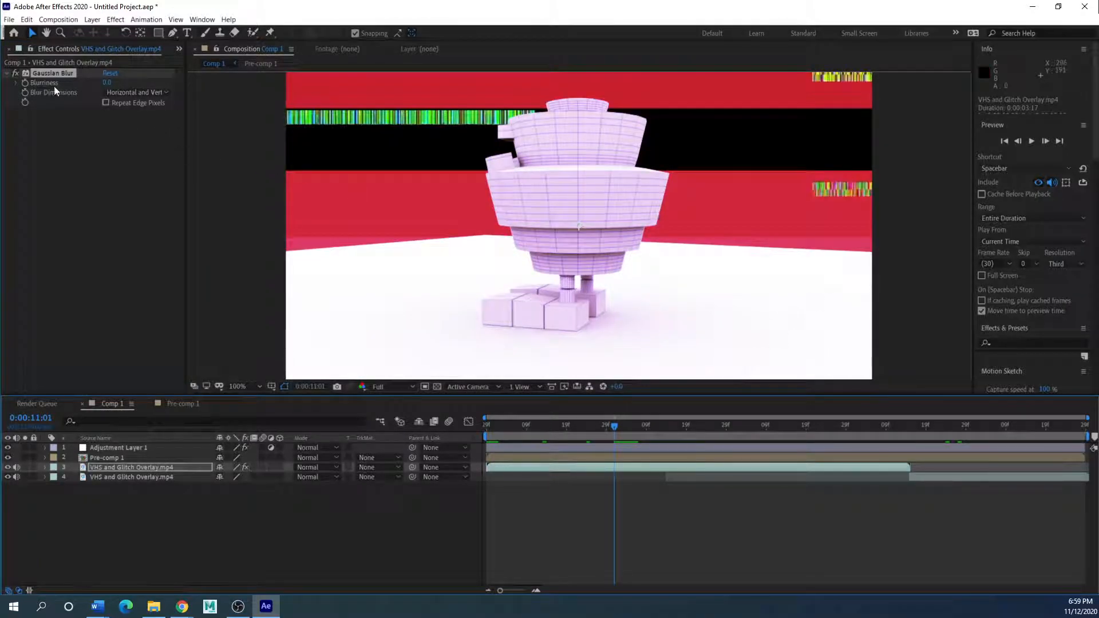
# - Set the Gaussian Blur blurriness to 9.8 and copy the effect to the second VHS and Glitch Overlay layer
pyautogui.moveTo(106, 81); pyautogui.dragTo(165, 82)
pyautogui.moveTo(614, 426); pyautogui.dragTo(922, 444)
pyautogui.click(40, 72)
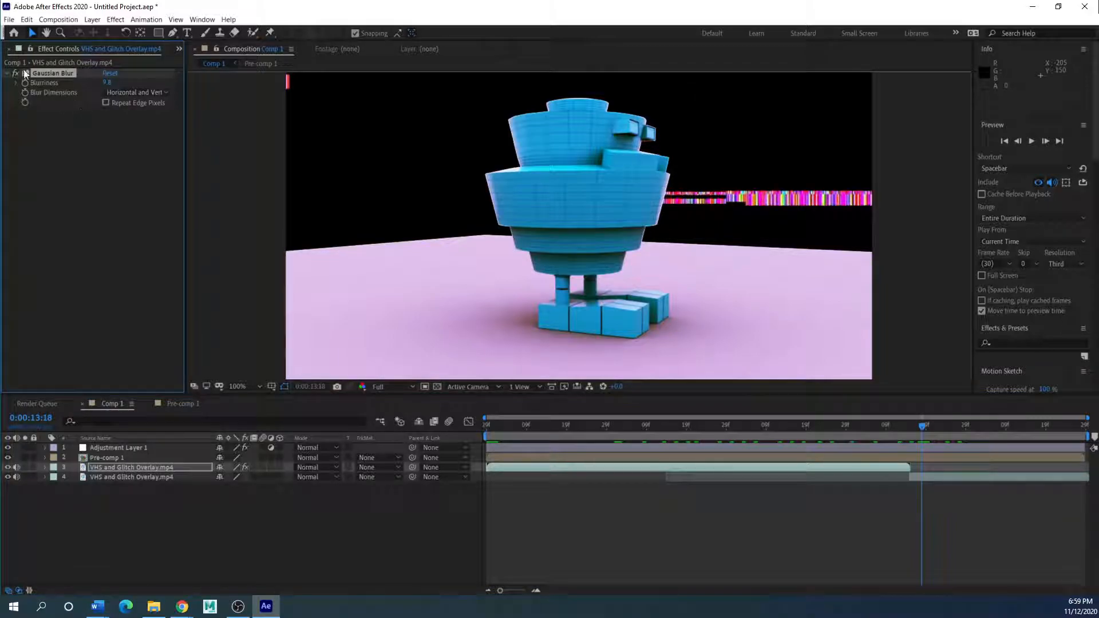
pyautogui.click(113, 477)
pyautogui.click(71, 116)
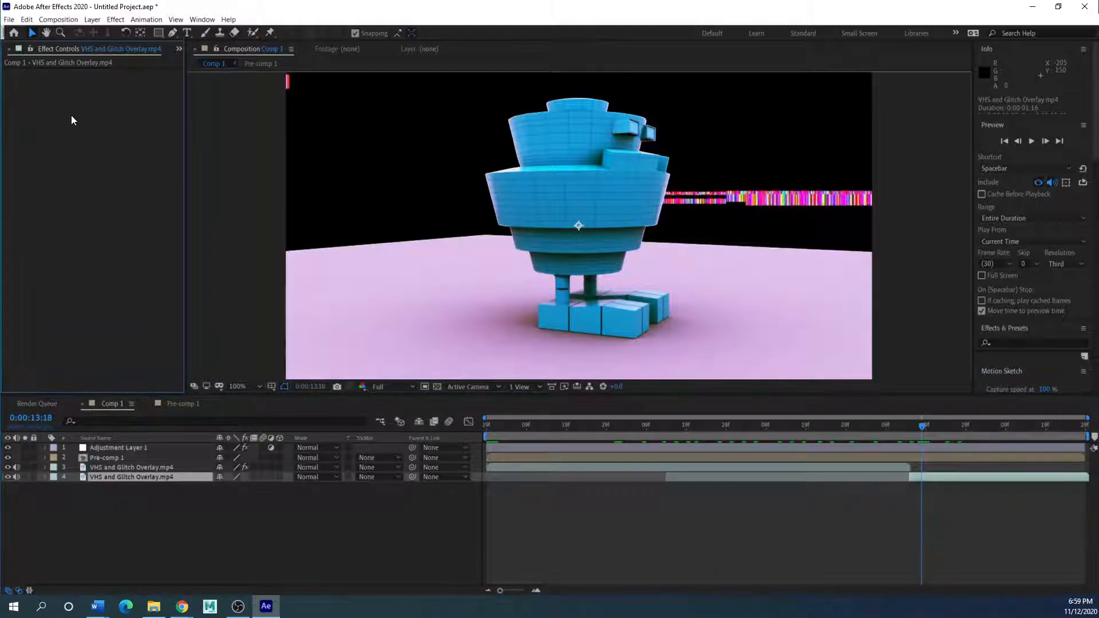
pyautogui.hotkey('ctrl', 'v')
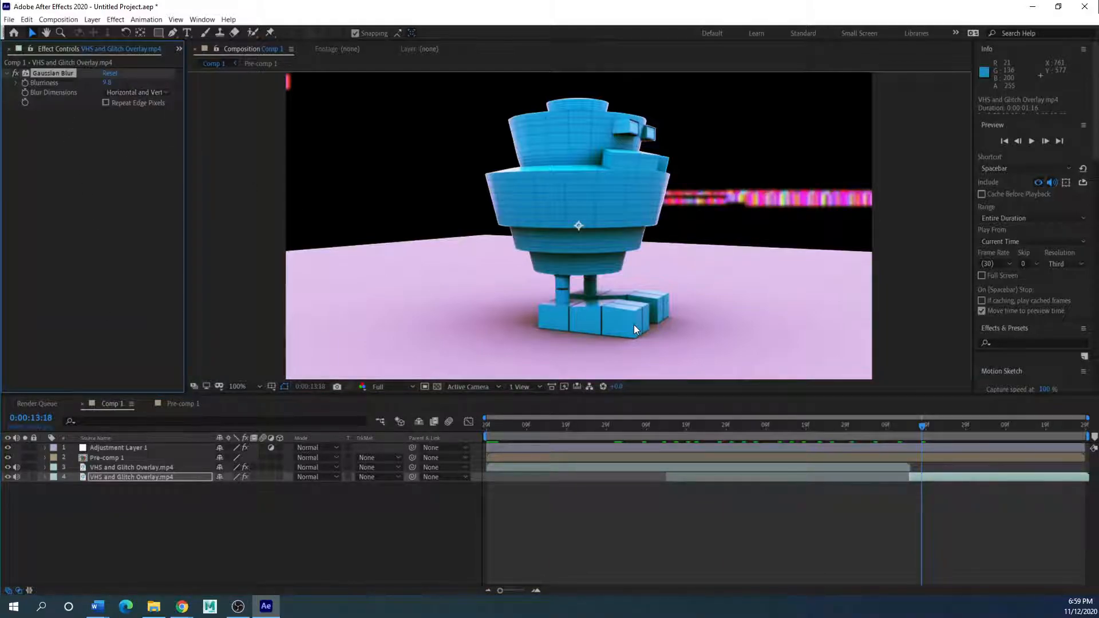
# - Play back the blurred composition from its start at 0:00:09:29 and stop on a frame near 0:00:10:15
pyautogui.moveTo(922, 426); pyautogui.dragTo(463, 446)
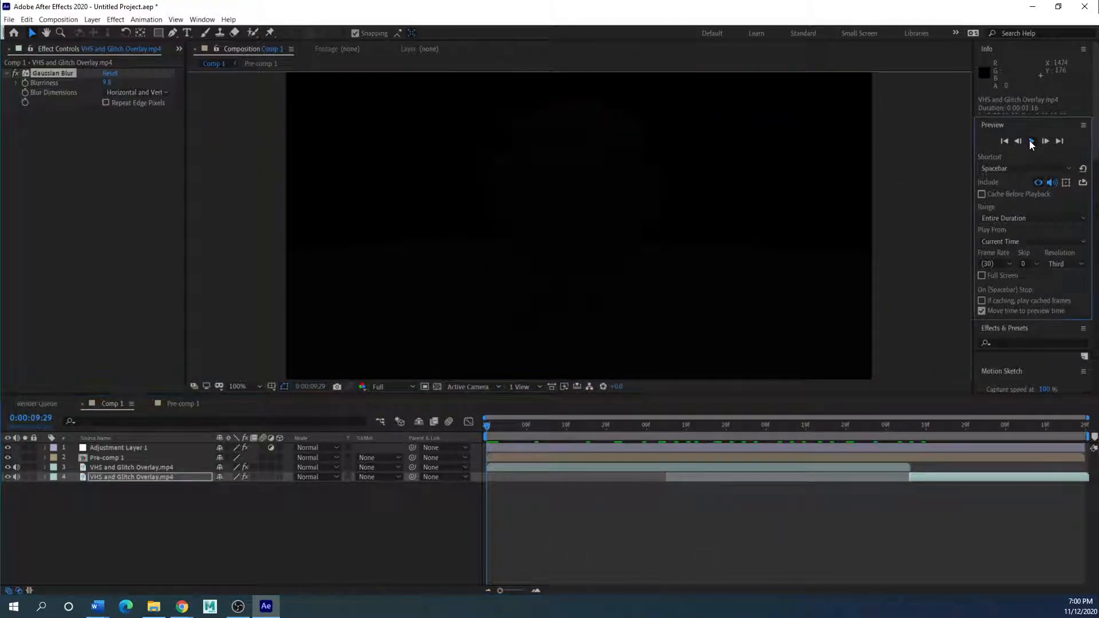
pyautogui.click(1031, 141)
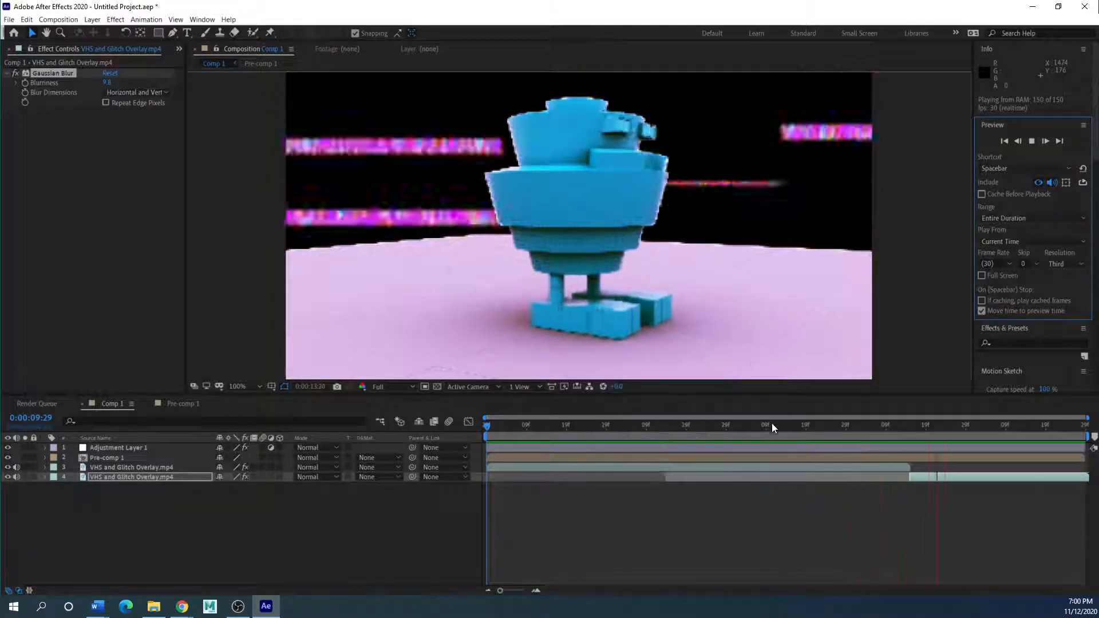
pyautogui.click(550, 428)
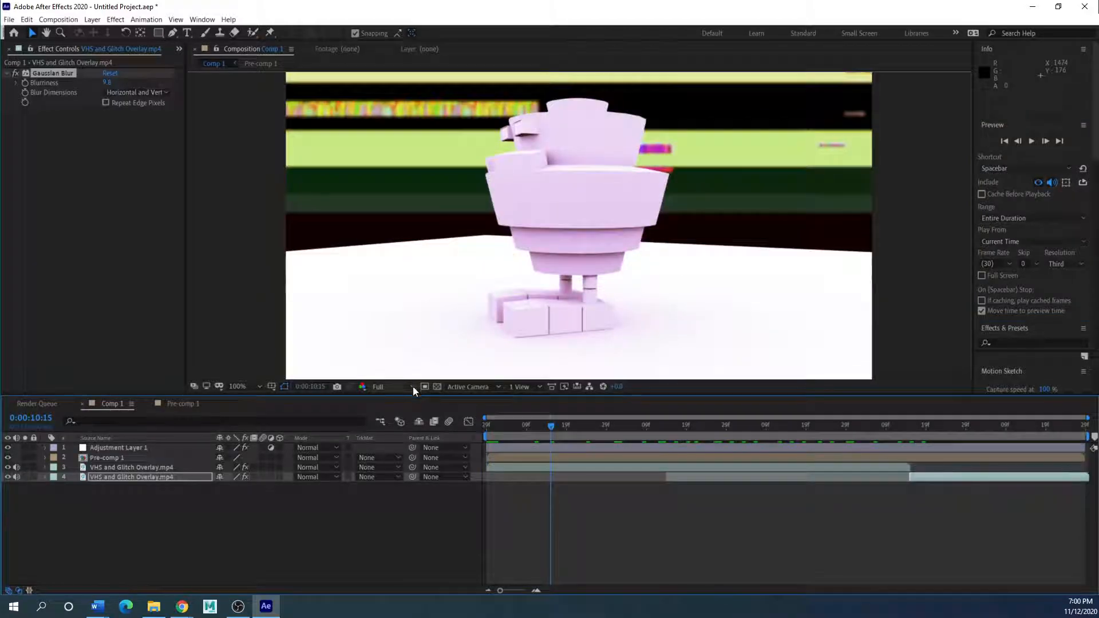
# - Scrub through the whole composition at Half preview resolution and return the resolution to Full
pyautogui.click(413, 386)
pyautogui.click(257, 385)
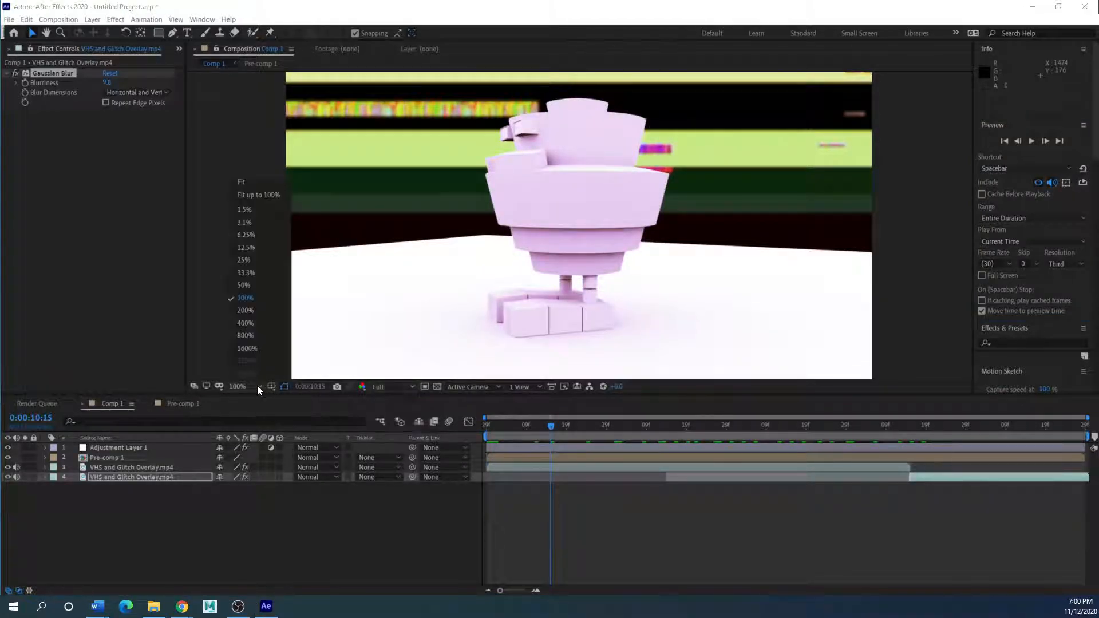
pyautogui.click(414, 386)
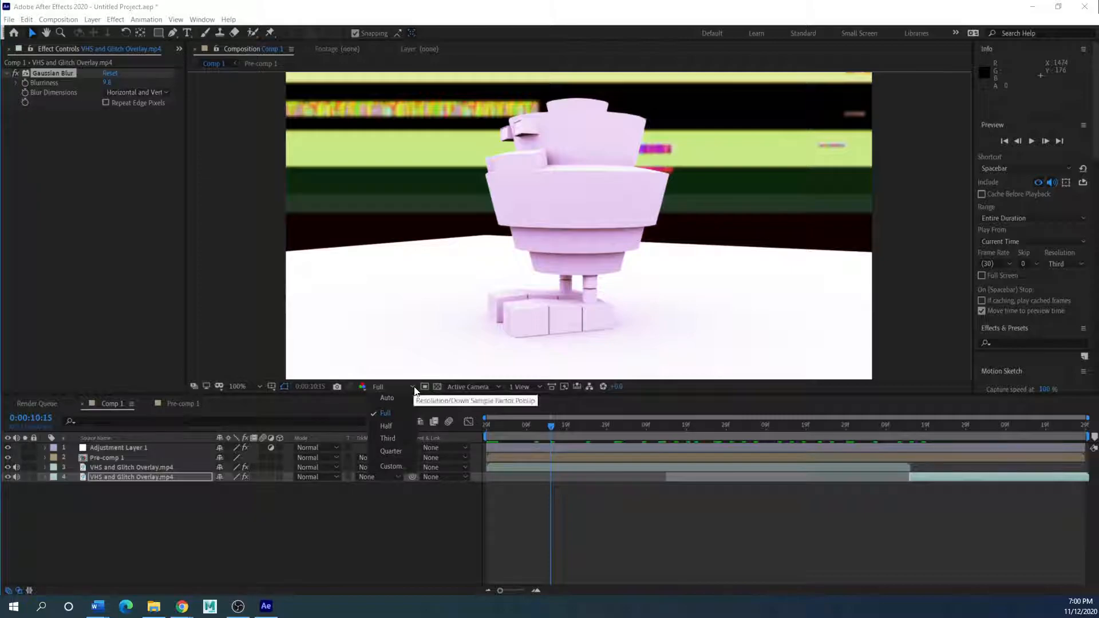
pyautogui.click(397, 429)
pyautogui.moveTo(551, 428); pyautogui.dragTo(937, 428)
pyautogui.moveTo(811, 447); pyautogui.dragTo(442, 420)
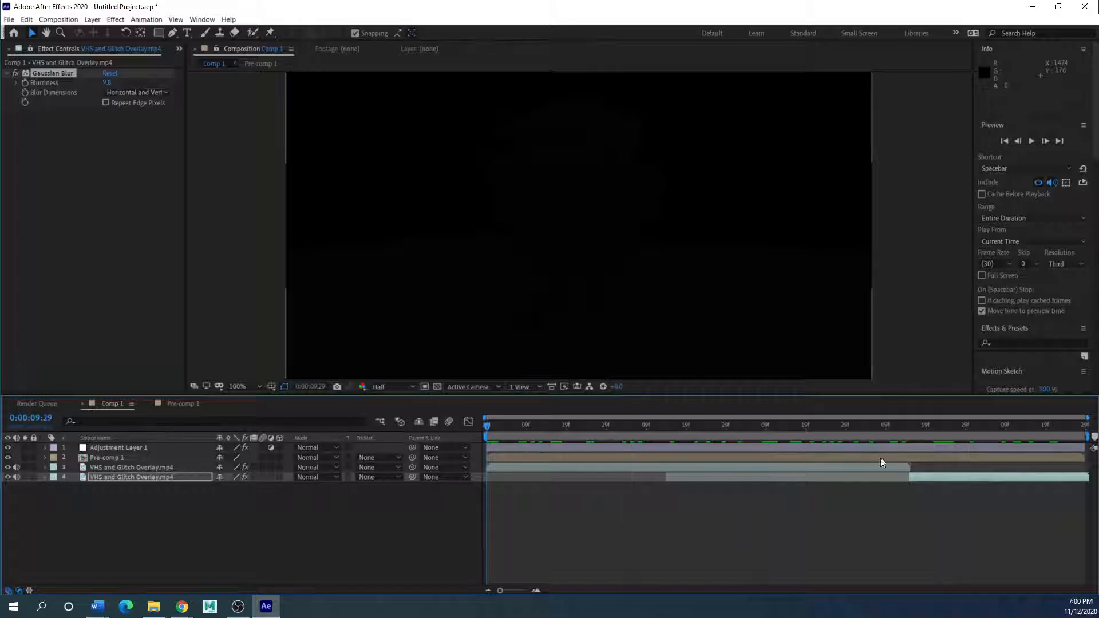
pyautogui.moveTo(489, 428); pyautogui.dragTo(718, 427)
pyautogui.moveTo(794, 431); pyautogui.dragTo(1095, 436)
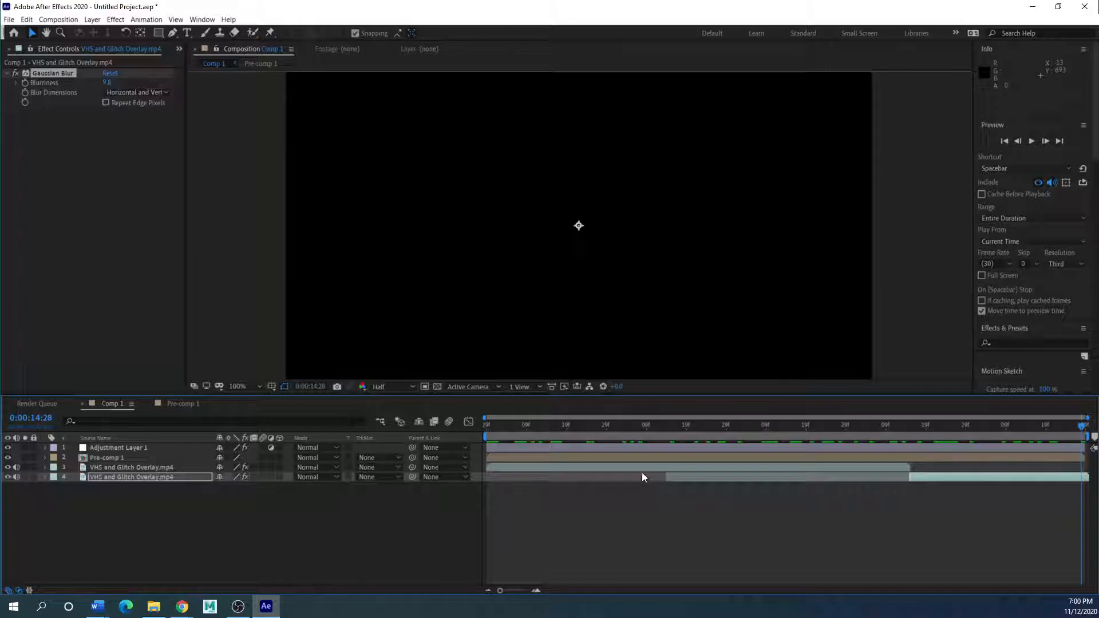
pyautogui.click(575, 424)
pyautogui.moveTo(575, 425); pyautogui.dragTo(461, 435)
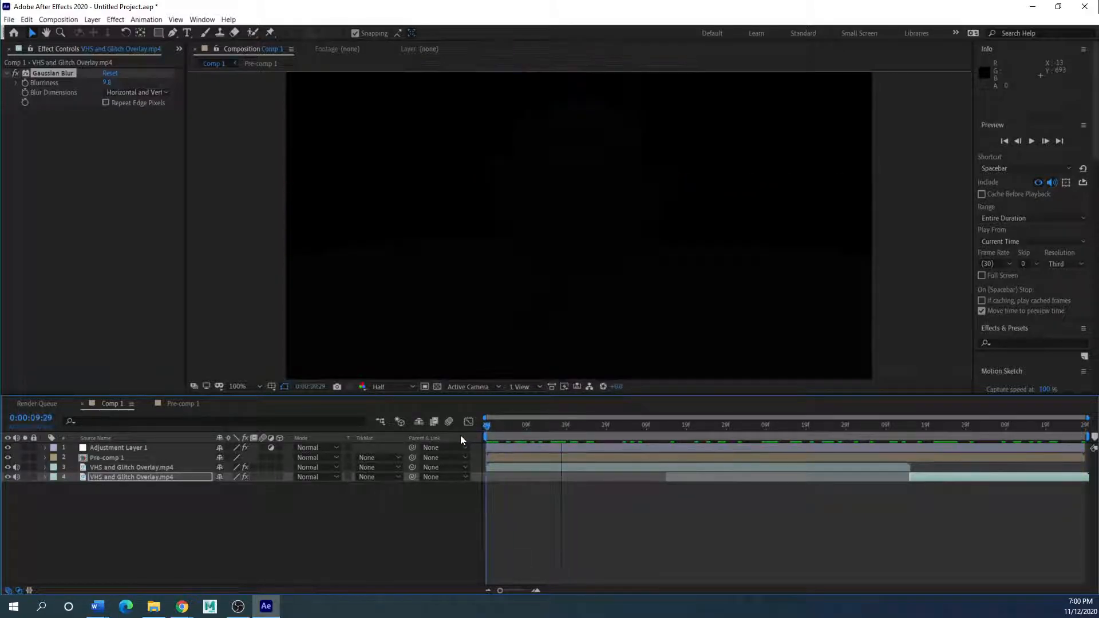
pyautogui.click(412, 386)
pyautogui.click(404, 402)
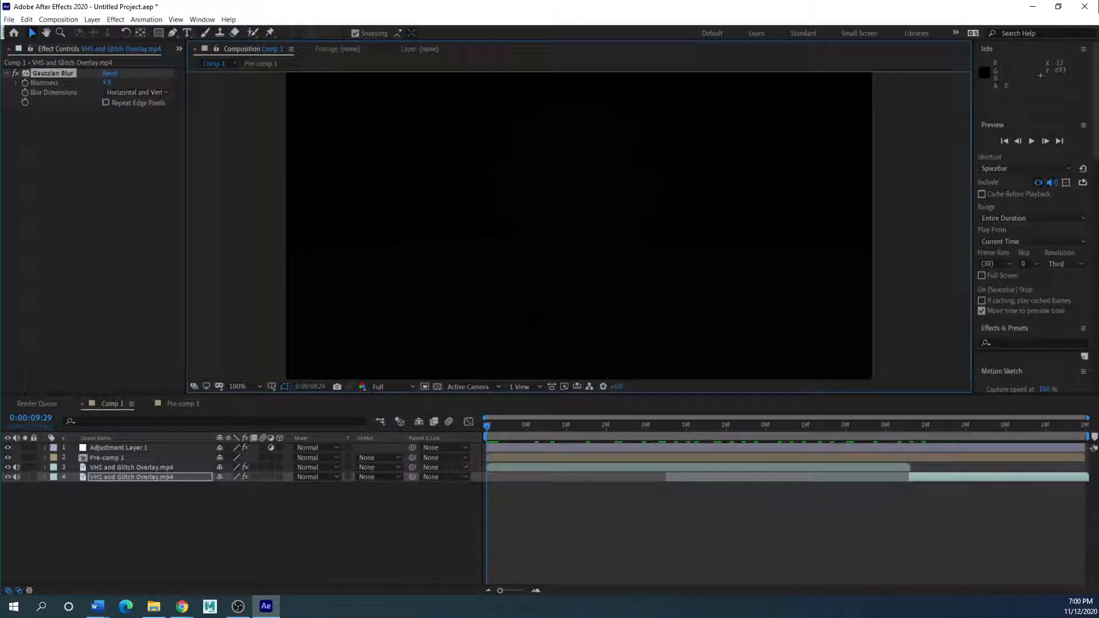
# - Export Comp 1 by adding it to the Adobe Media Encoder queue
pyautogui.click(151, 536)
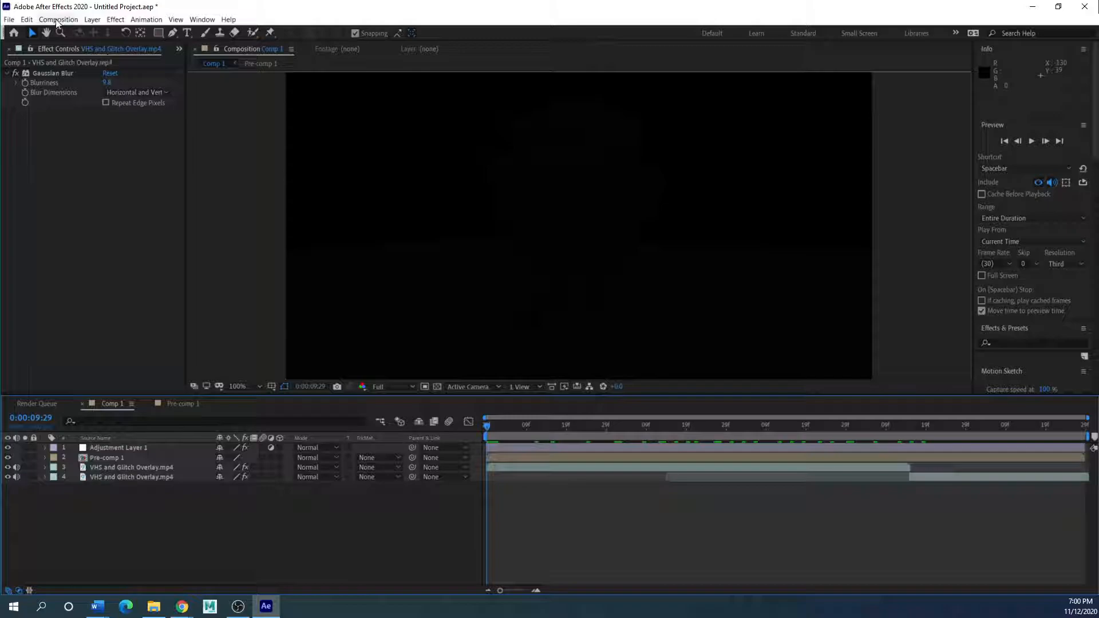
pyautogui.click(9, 19)
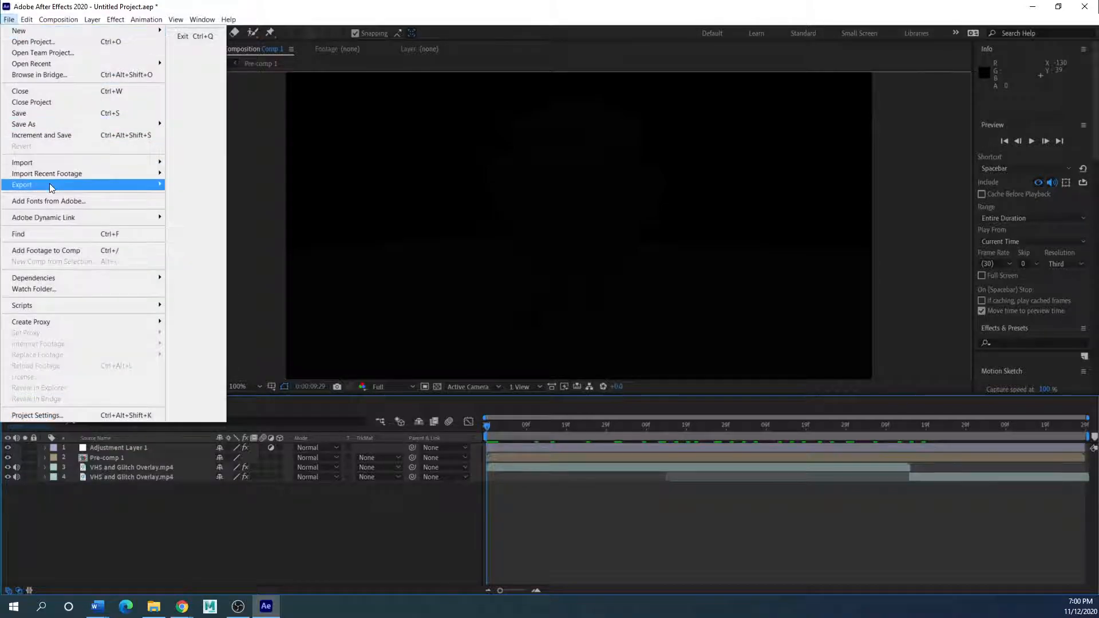
pyautogui.moveTo(52, 187)
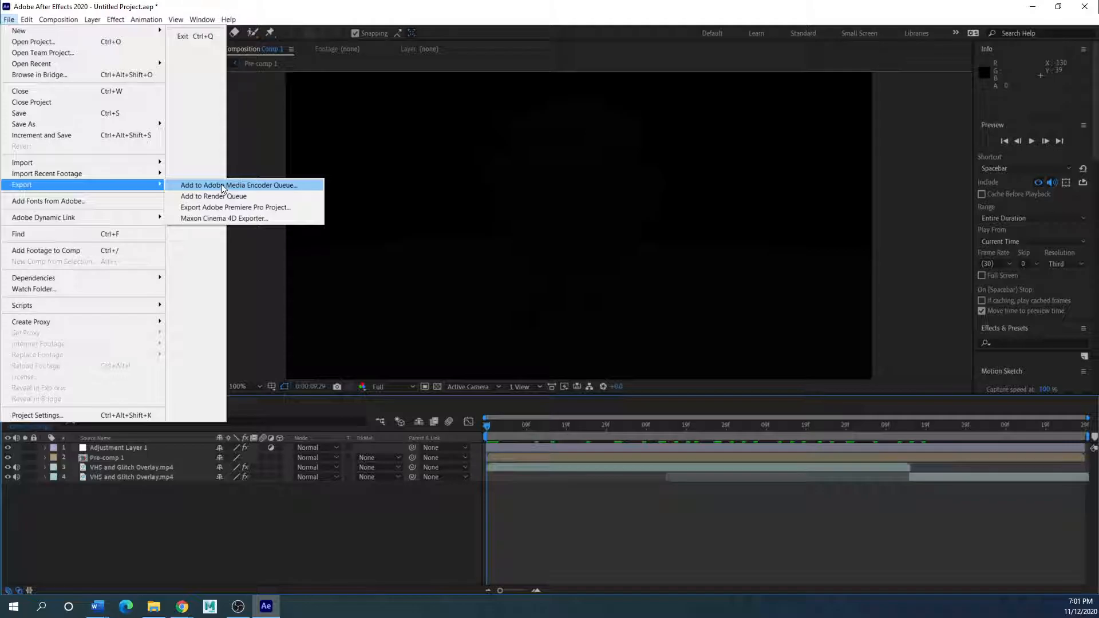
pyautogui.click(221, 183)
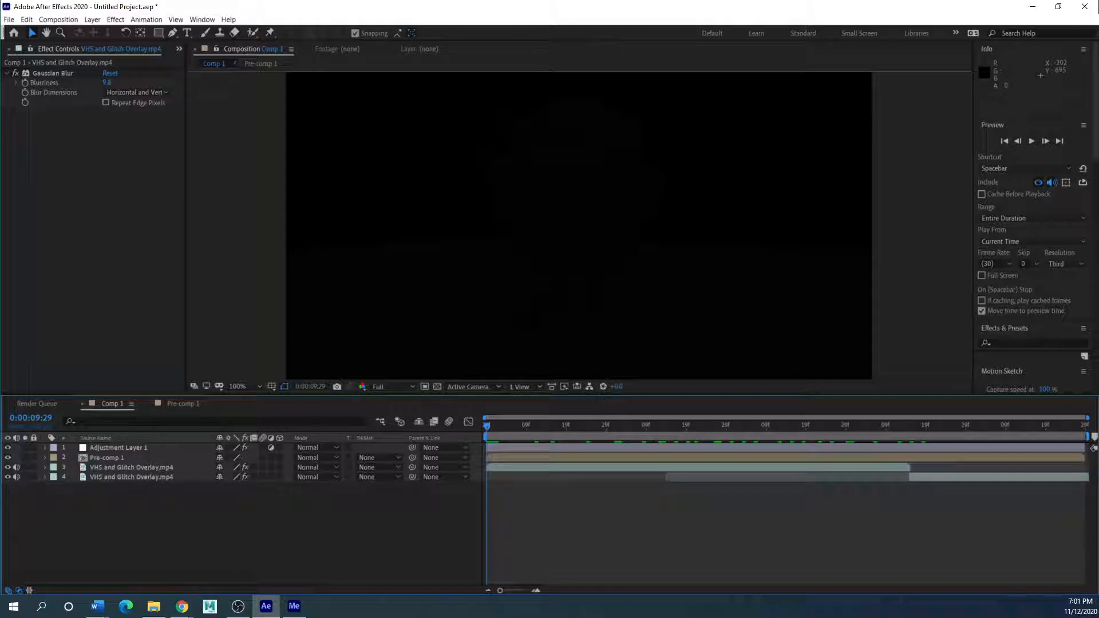
# - Switch to Adobe Media Encoder and maximize its window on the main screen
pyautogui.hotkey('alt', 'Tab')
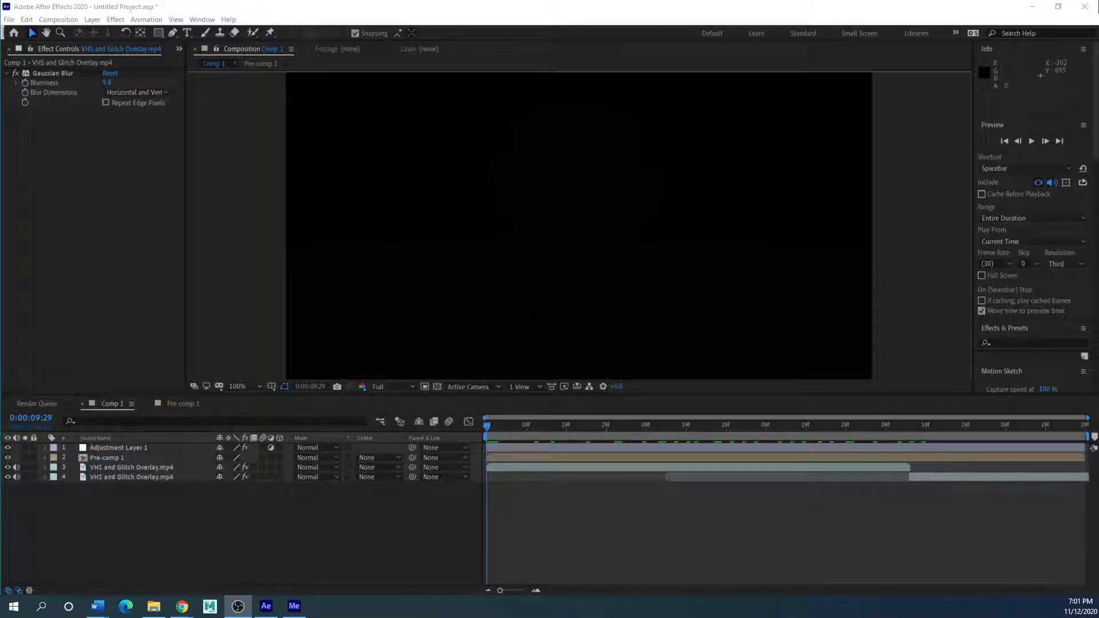
pyautogui.moveTo(236, 121); pyautogui.dragTo(0, 175)
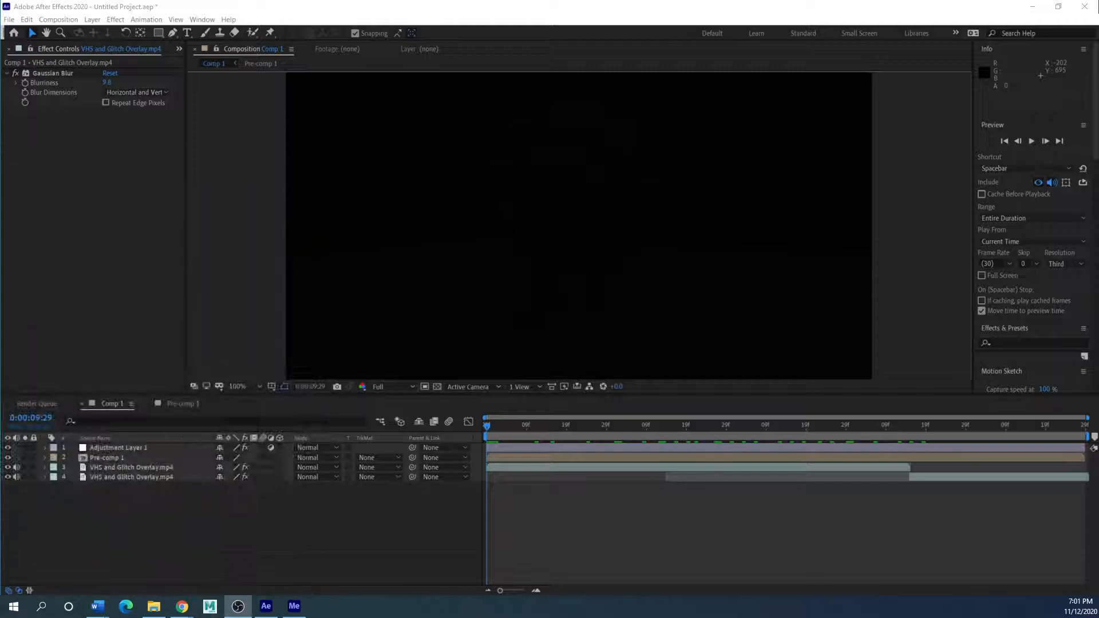
pyautogui.moveTo(0, 53); pyautogui.dragTo(509, 170)
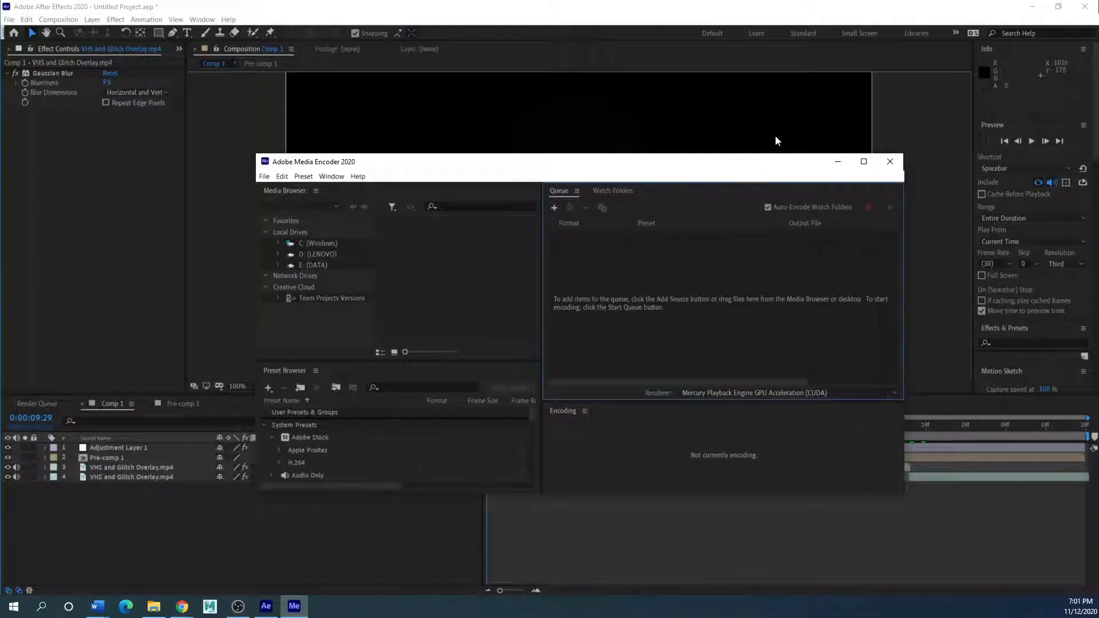
pyautogui.click(864, 161)
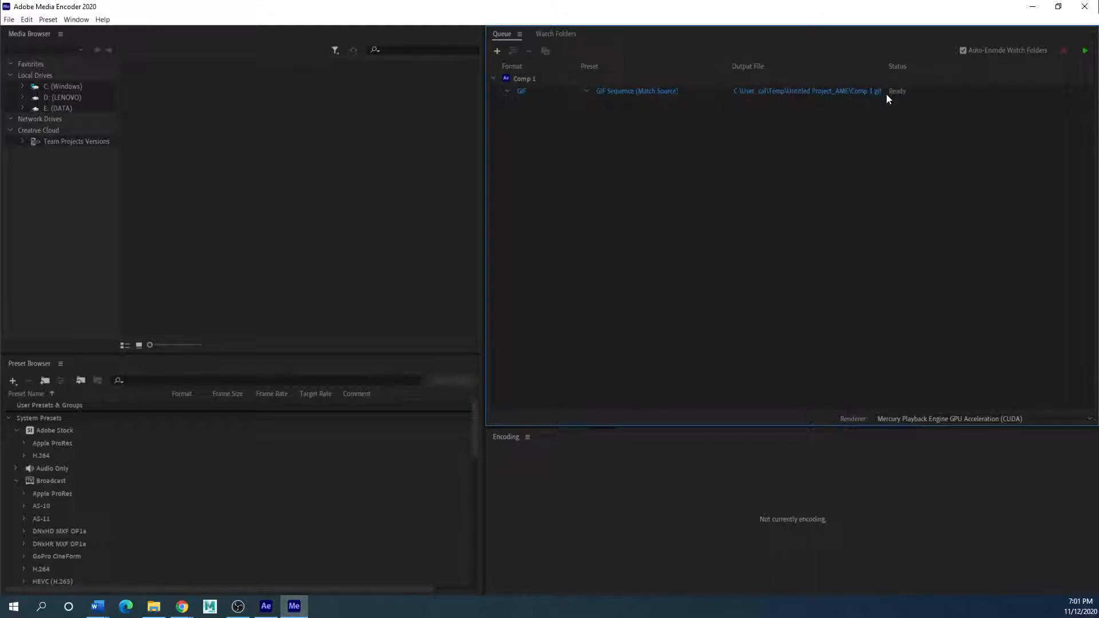
# - Set the queued Comp 1 output format to H.264 and keep the Match Source - High bitrate preset
pyautogui.click(509, 92)
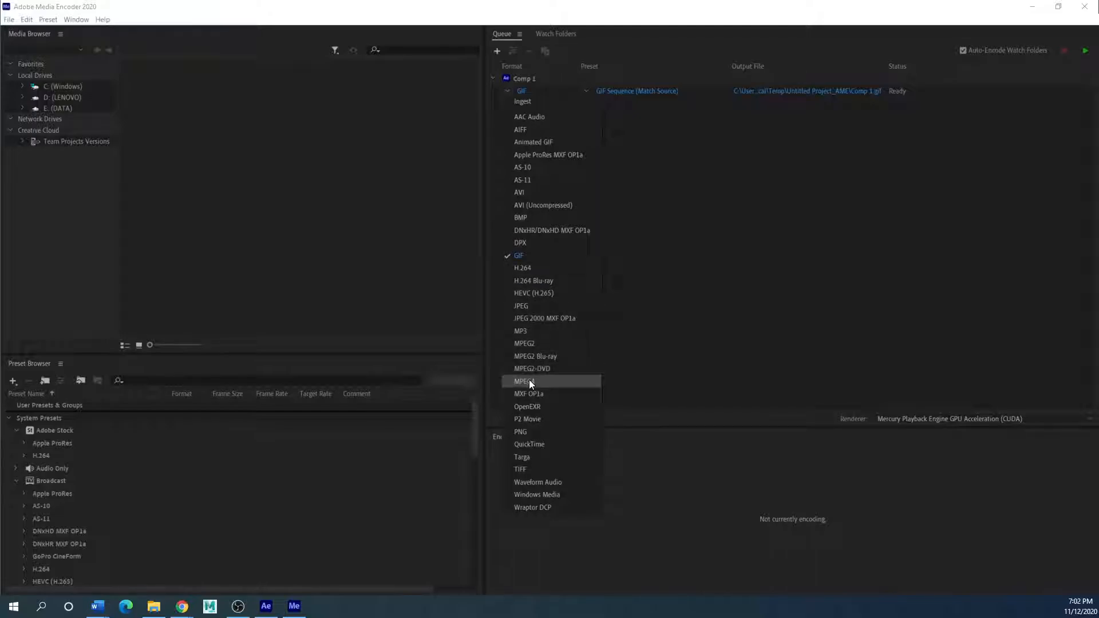
pyautogui.click(526, 267)
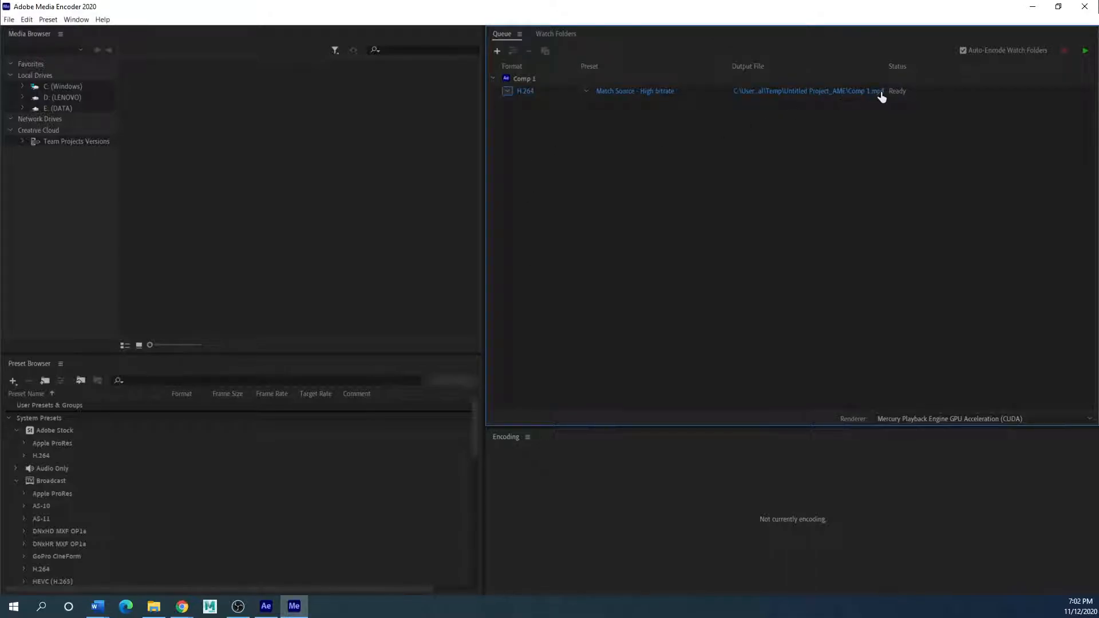
pyautogui.click(586, 91)
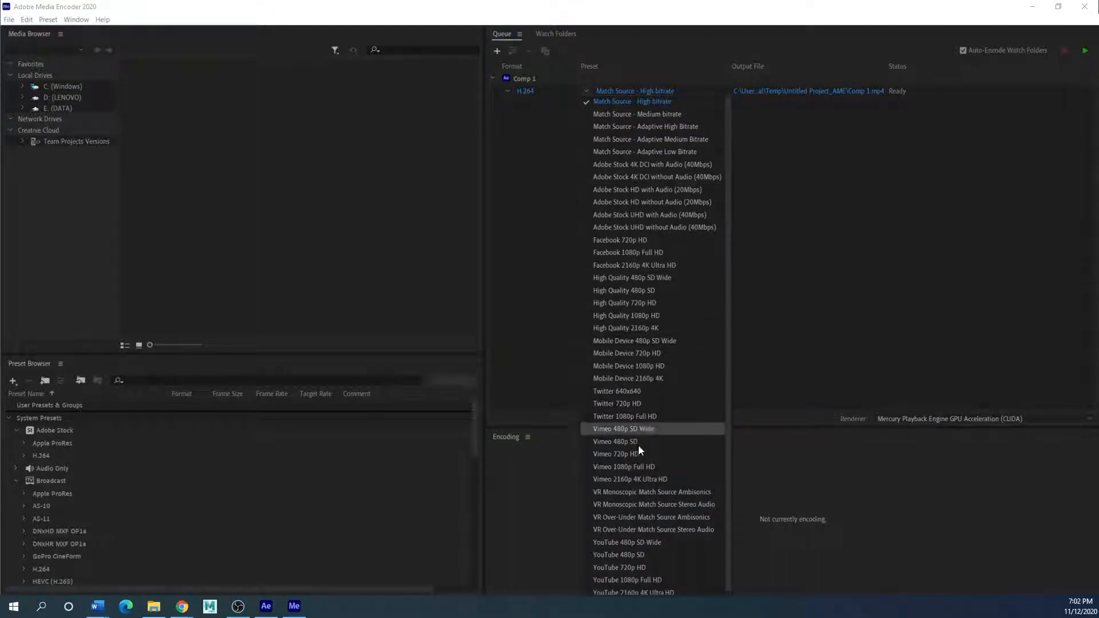
pyautogui.click(552, 125)
pyautogui.click(588, 93)
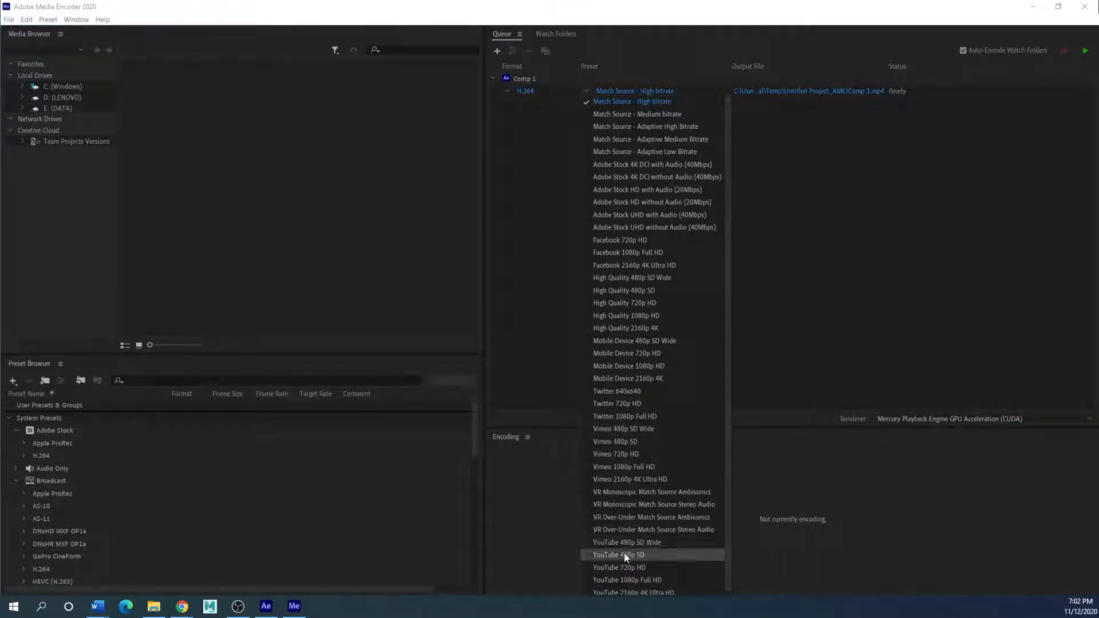
pyautogui.click(564, 133)
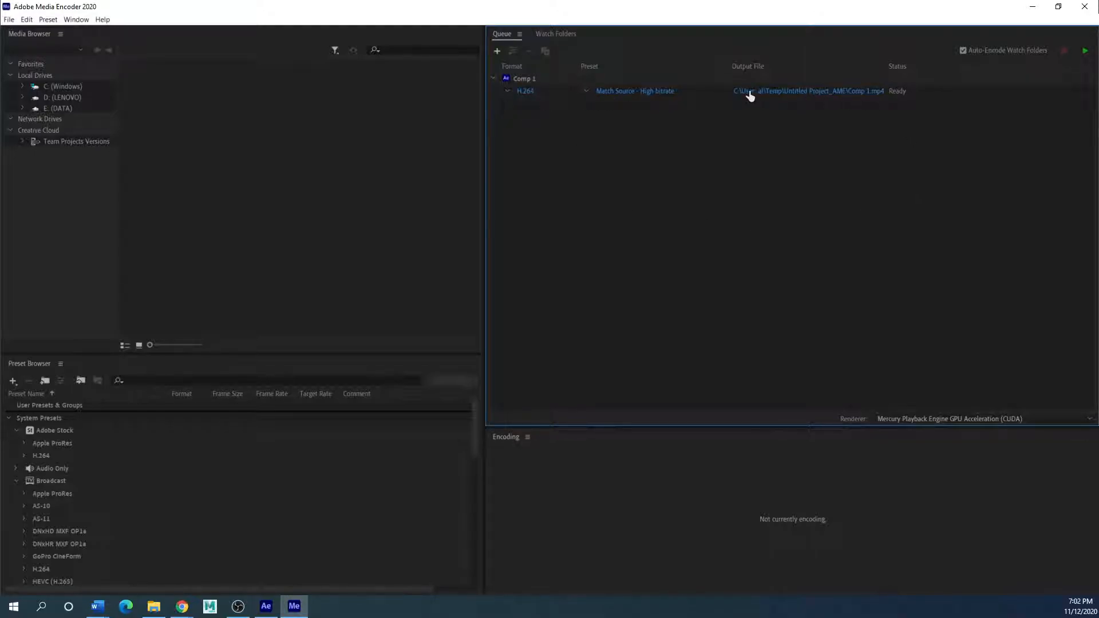
# - Set the output file to REEEL DEMO.mp4 on the Desktop and start encoding the queue
pyautogui.click(779, 91)
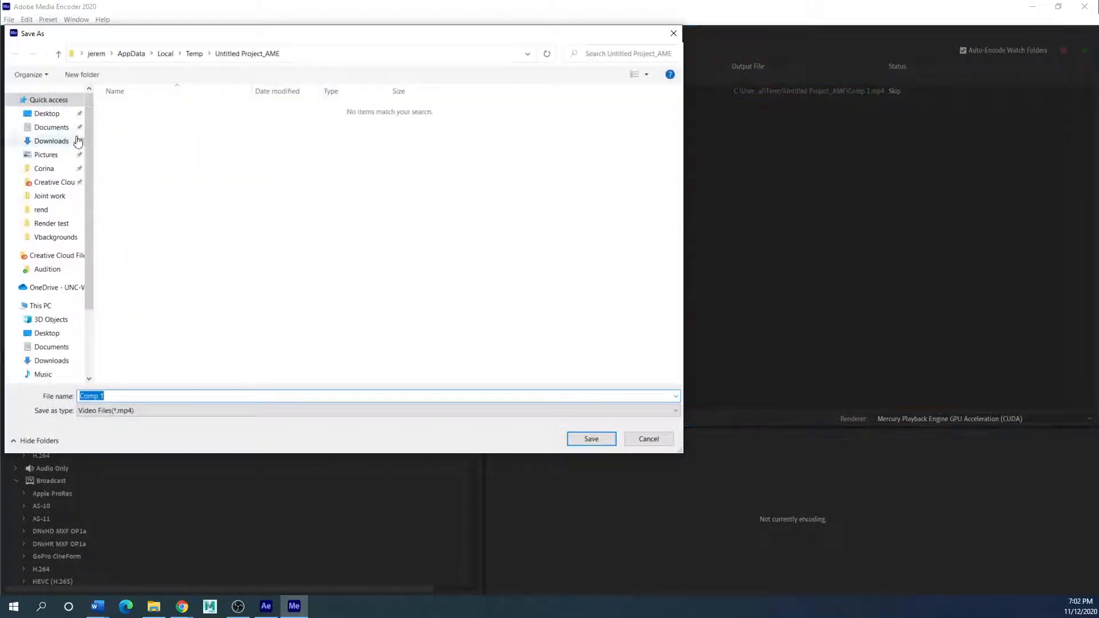
pyautogui.click(37, 117)
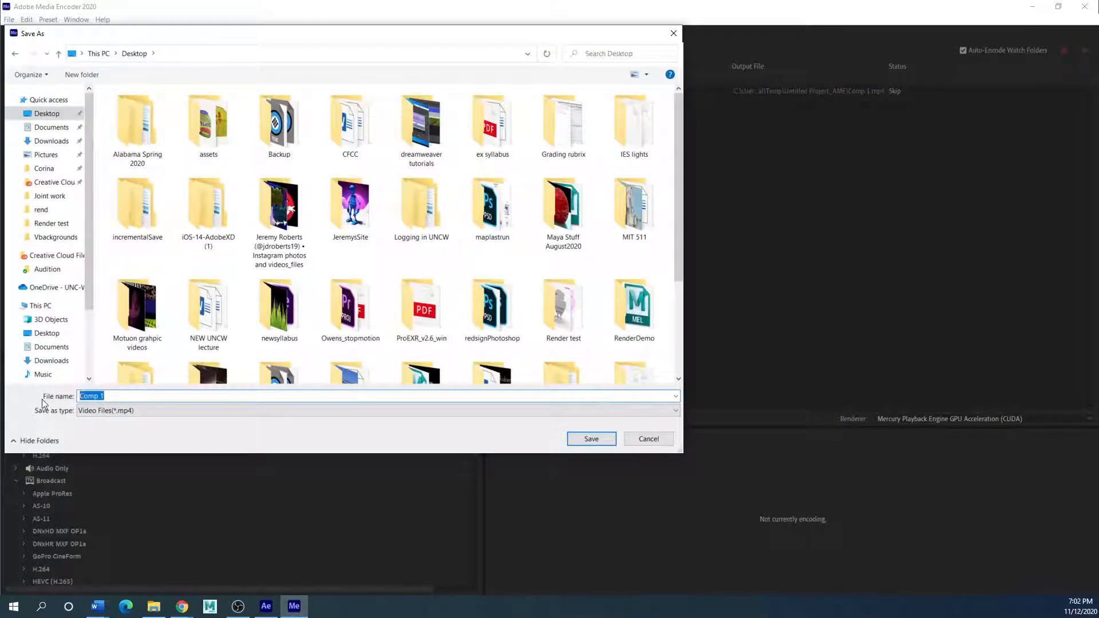
pyautogui.write('REEEL DEMO')
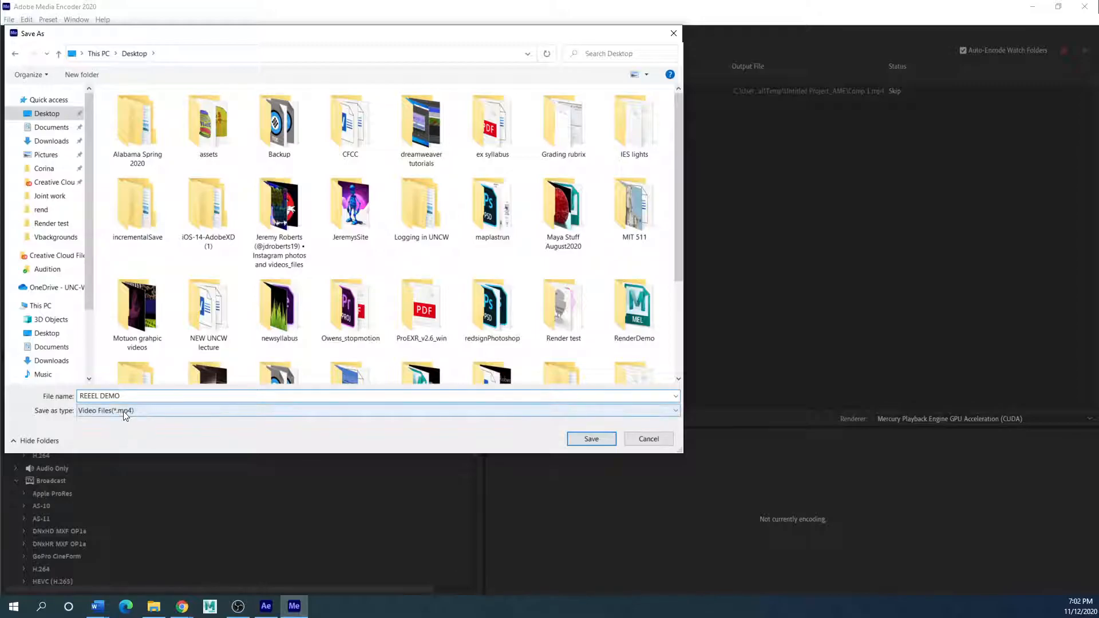
pyautogui.click(582, 437)
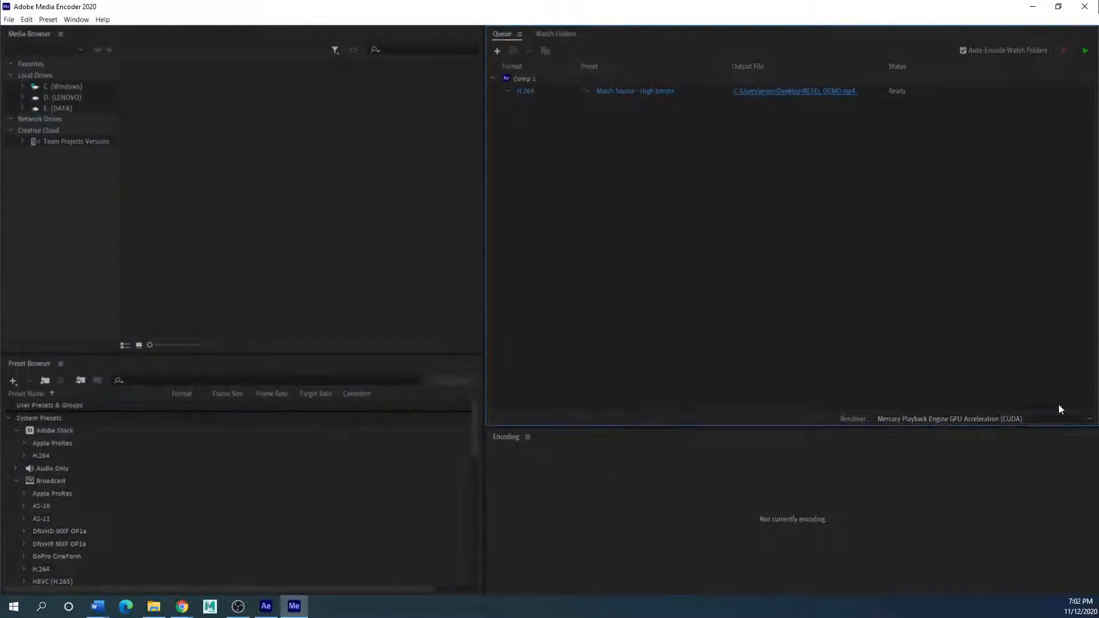
pyautogui.click(1085, 50)
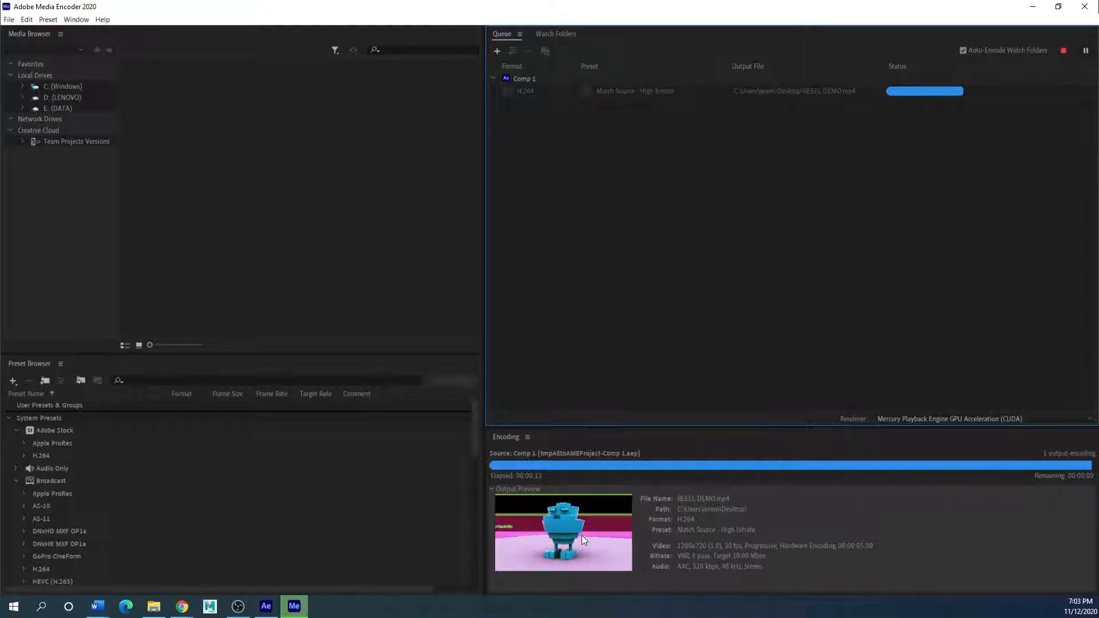
# - Minimize Media Encoder and After Effects and reposition the images folder window on the desktop
pyautogui.click(1034, 8)
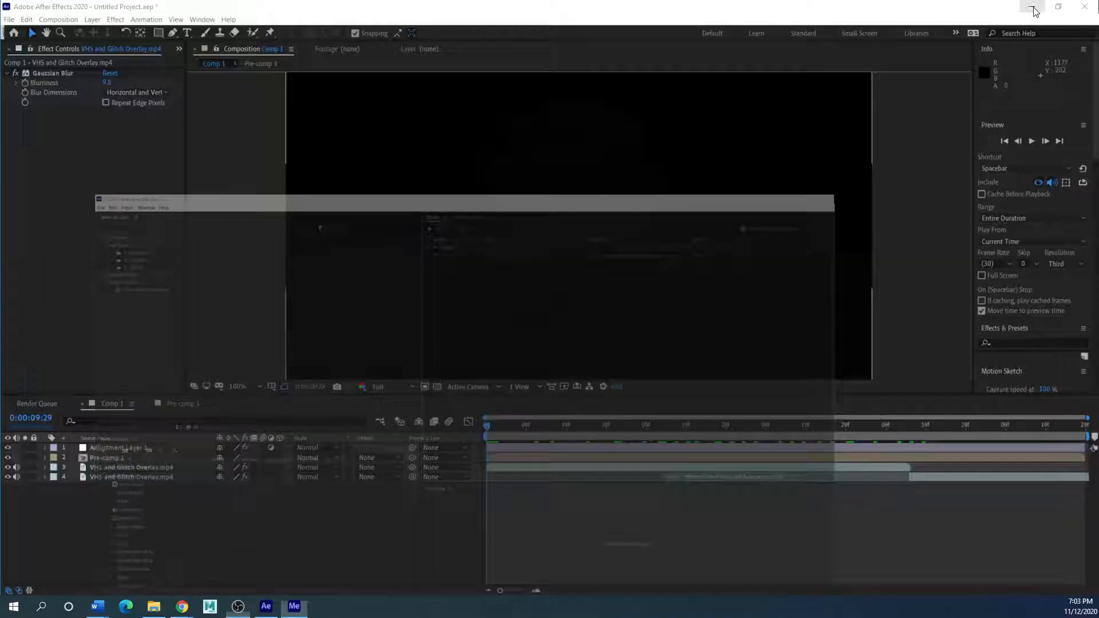
pyautogui.click(1030, 10)
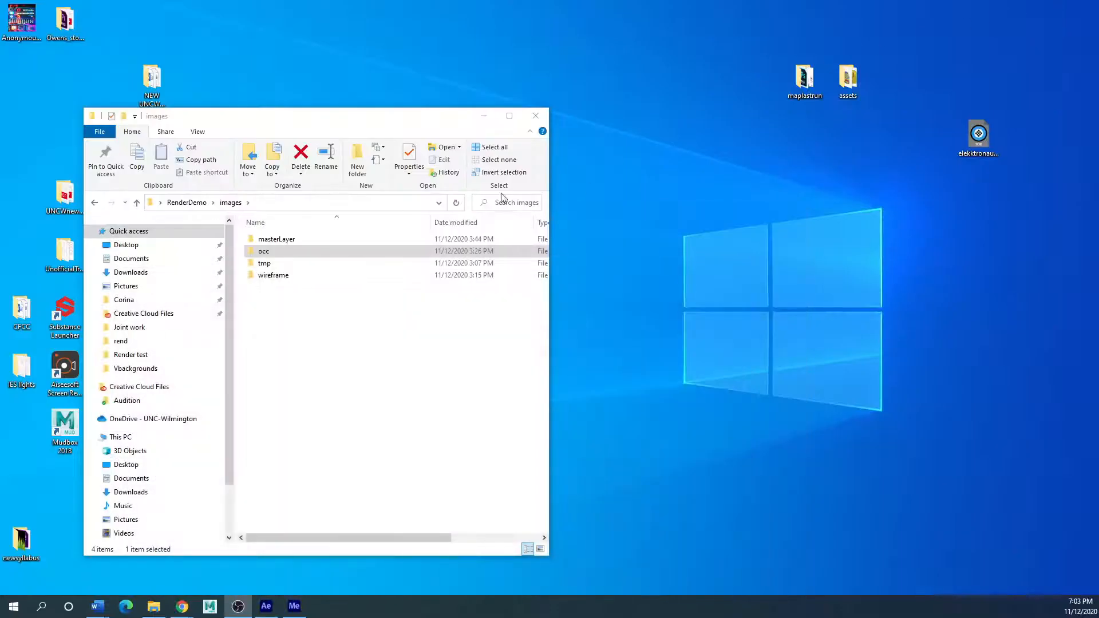
pyautogui.moveTo(390, 120); pyautogui.dragTo(872, 178)
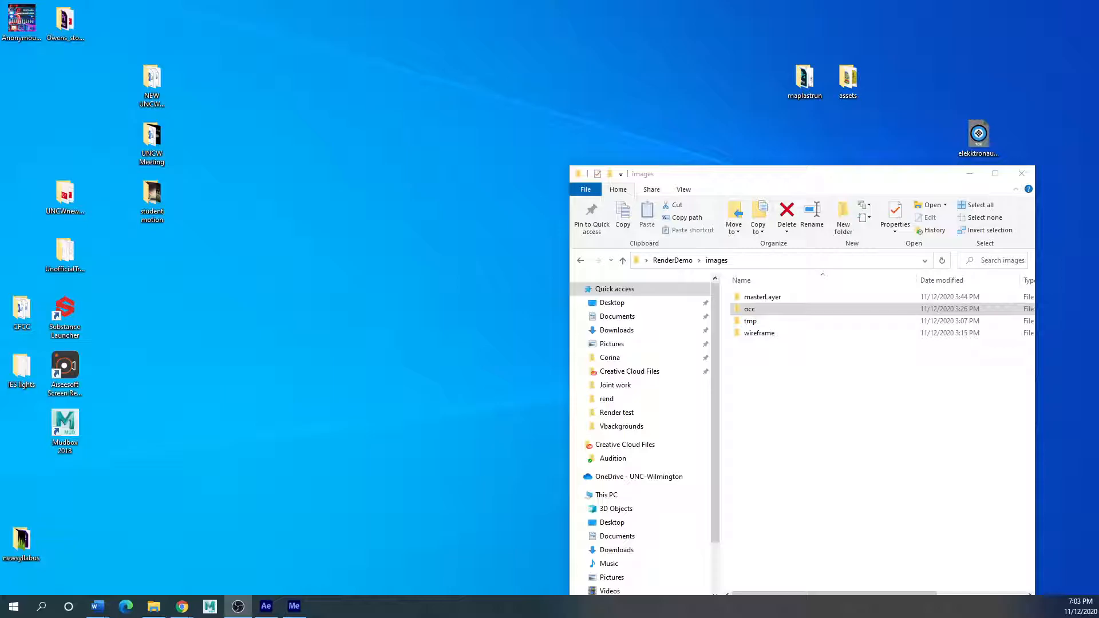
pyautogui.click(746, 179)
pyautogui.moveTo(765, 179); pyautogui.dragTo(418, 65)
# - Bring the exported REEEL DEMO video file from the other screen onto the main desktop
pyautogui.moveTo(0, 81); pyautogui.dragTo(471, 135)
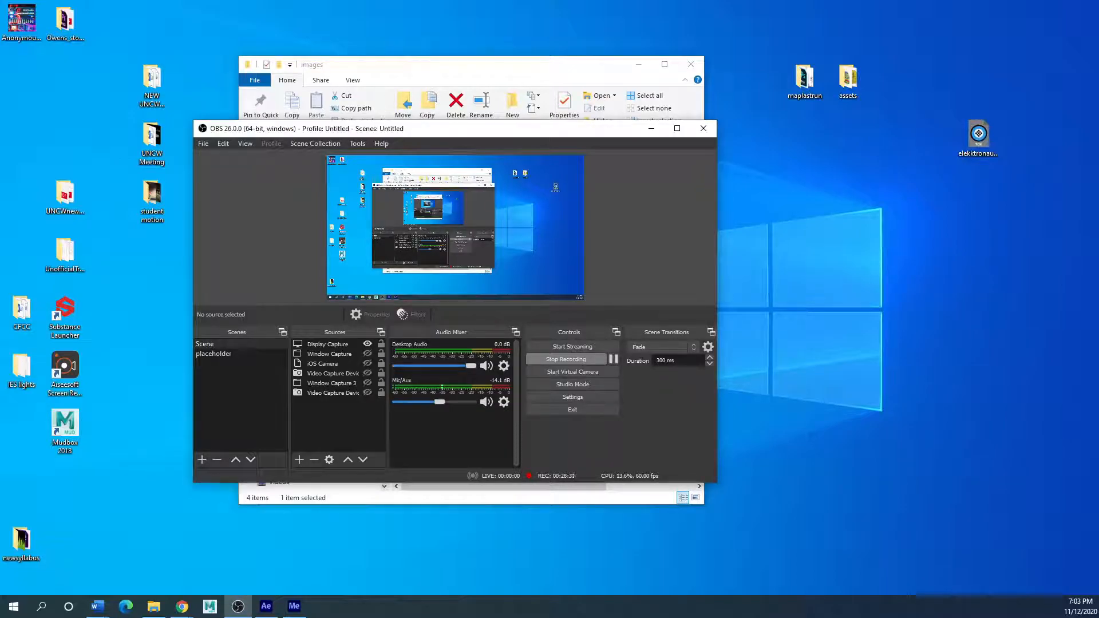
pyautogui.moveTo(0, 401); pyautogui.dragTo(850, 314)
pyautogui.moveTo(469, 131); pyautogui.dragTo(0, 139)
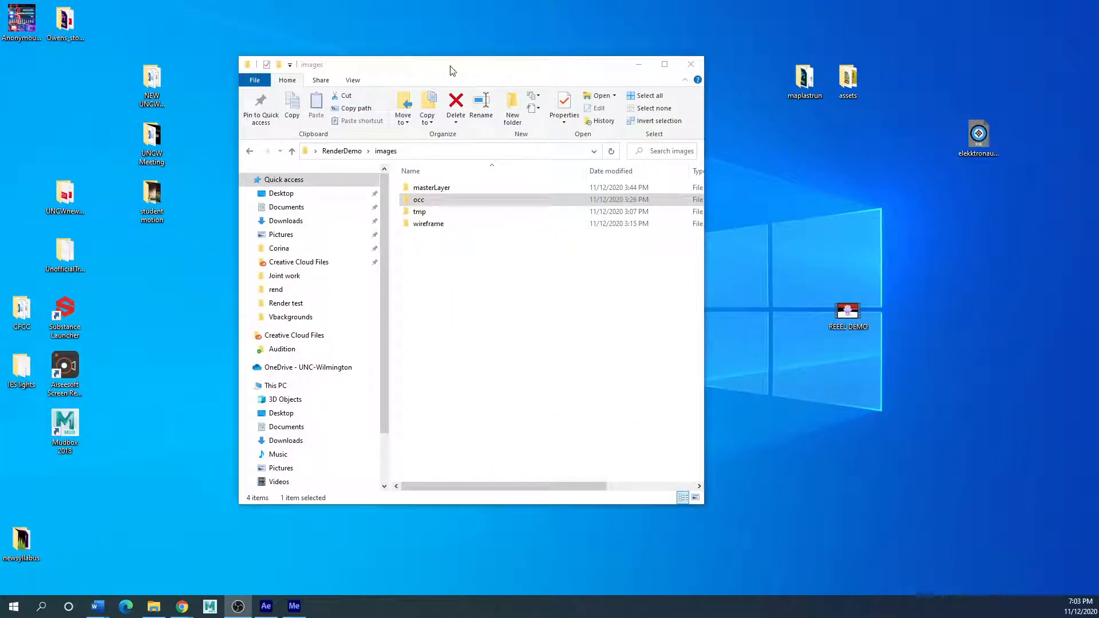
# - Move the images folder window aside, open the exported REEEL DEMO video, shrink the player window and play it
pyautogui.moveTo(452, 68); pyautogui.dragTo(250, 74)
pyautogui.moveTo(844, 311); pyautogui.dragTo(681, 340)
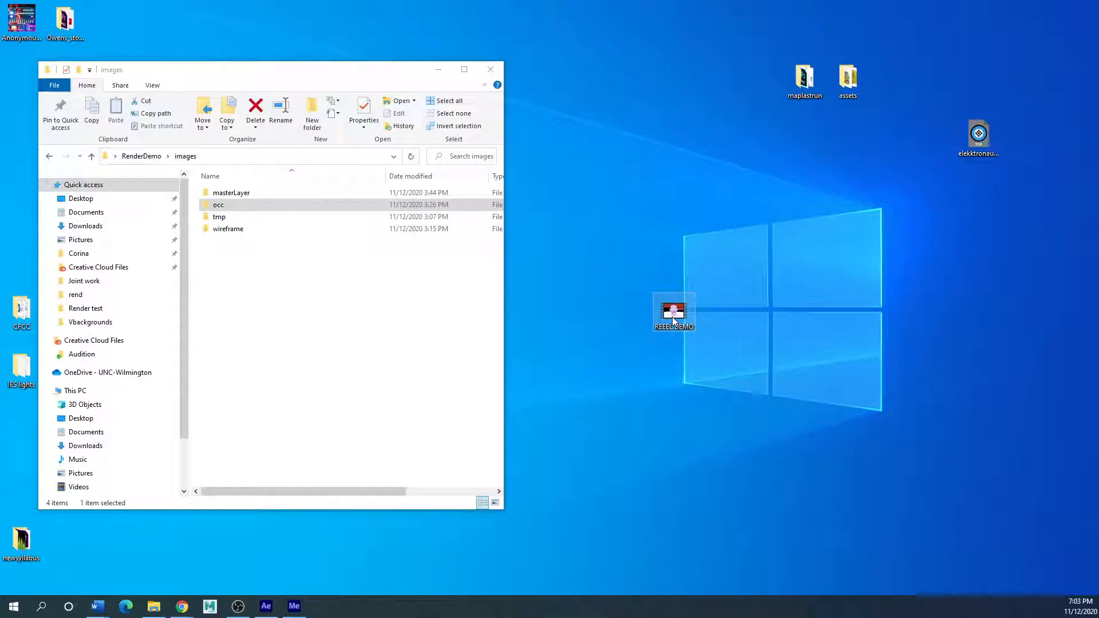
pyautogui.doubleClick(674, 314)
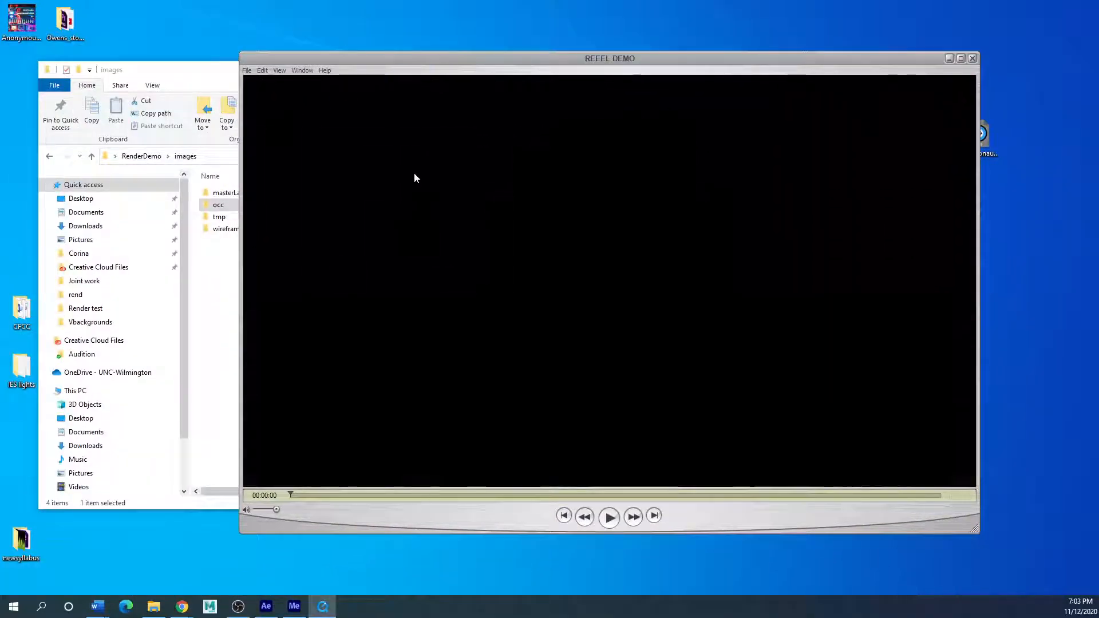
pyautogui.click(280, 70)
pyautogui.click(289, 86)
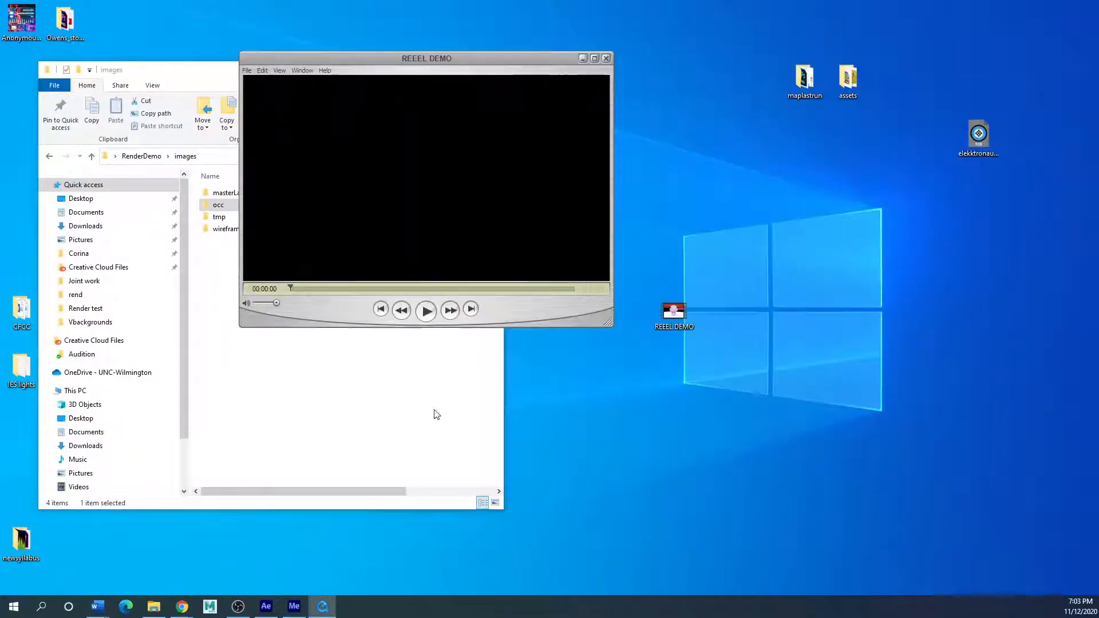
pyautogui.click(424, 312)
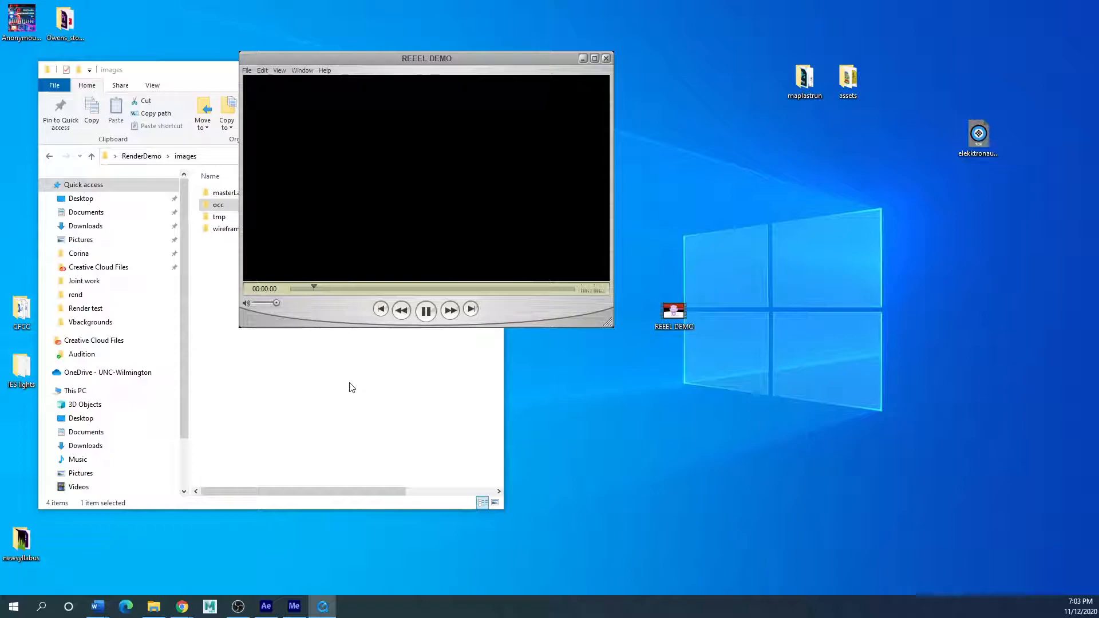
# - Move the REEEL DEMO file off the main desktop and close the video player
pyautogui.click(680, 318)
pyautogui.moveTo(679, 318); pyautogui.dragTo(613, 445)
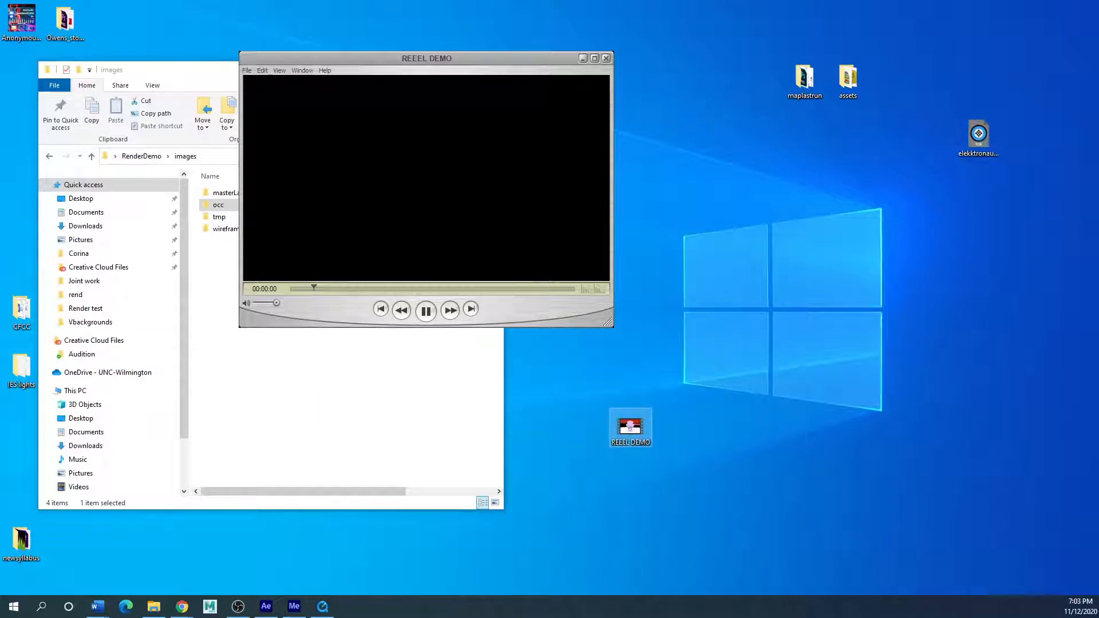
pyautogui.press('Delete')
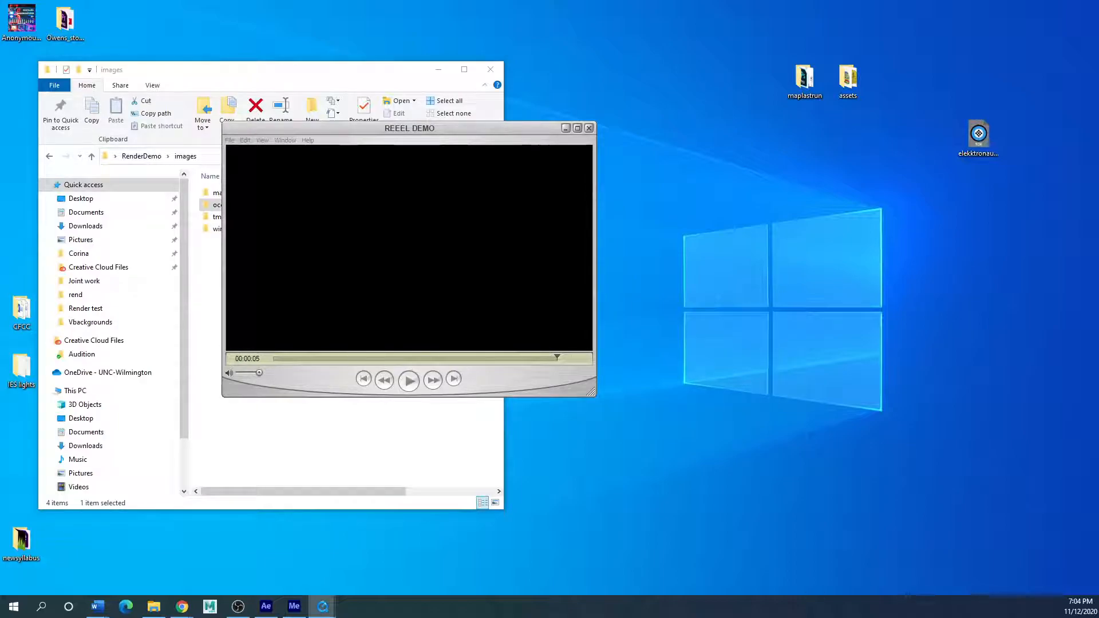
pyautogui.moveTo(0, 158); pyautogui.dragTo(474, 150)
pyautogui.click(589, 129)
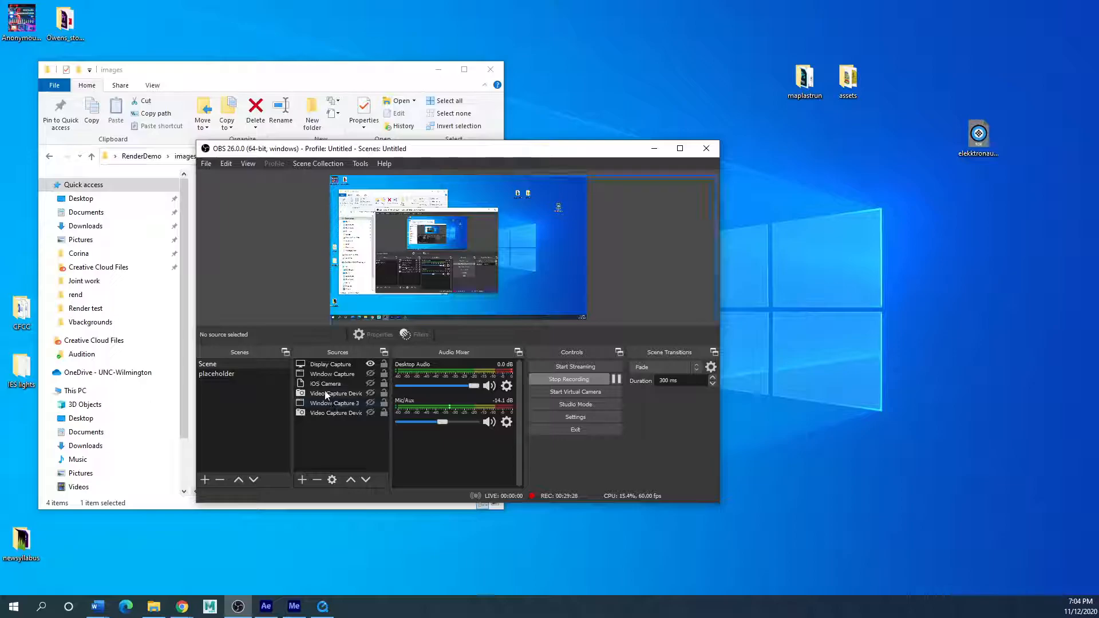
# - Switch the OBS Display Capture source to Display 1, bring the REEEL DEMO player onto the main desktop and move OBS off it
pyautogui.doubleClick(318, 364)
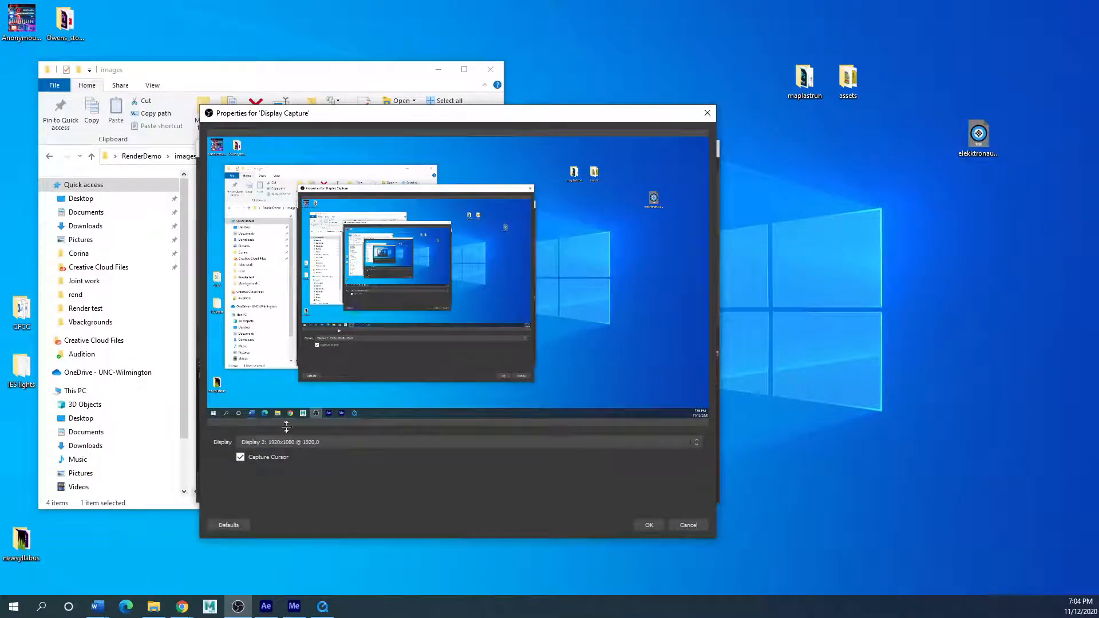
pyautogui.click(697, 443)
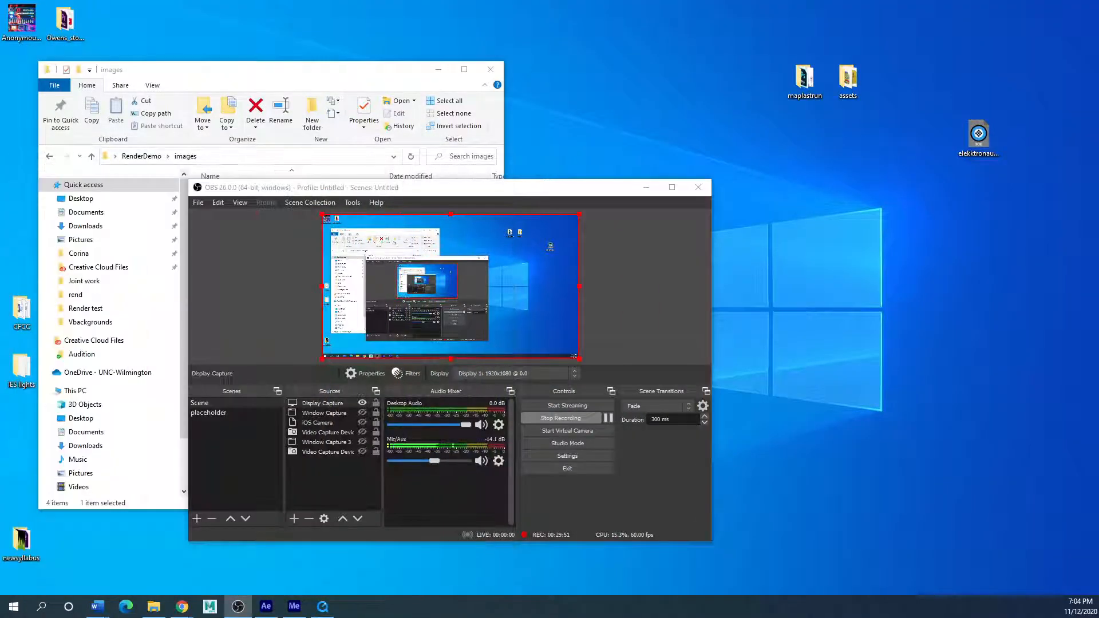
pyautogui.moveTo(0, 160); pyautogui.dragTo(911, 121)
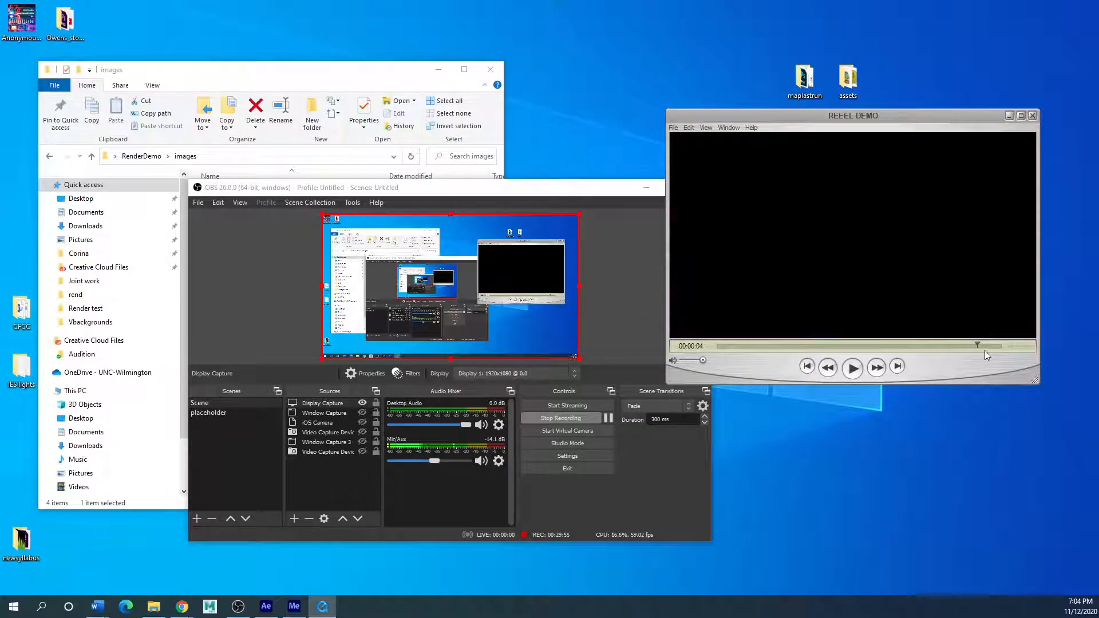
pyautogui.moveTo(568, 194); pyautogui.dragTo(0, 114)
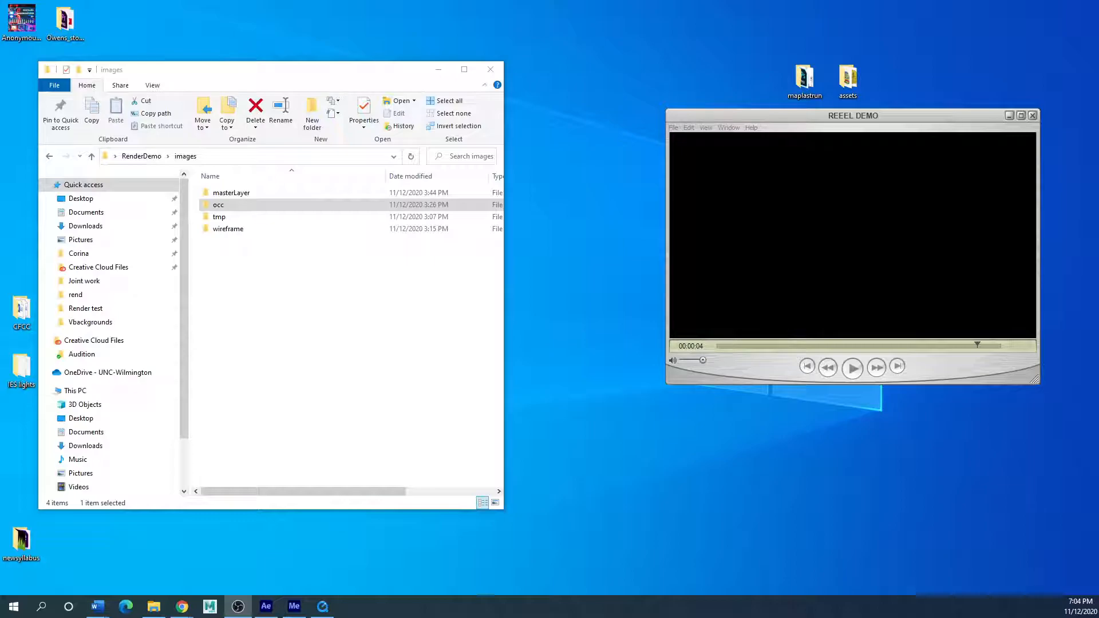
# - Close the REEEL DEMO player and move the images folder window to the opposite side of the desktop
pyautogui.click(1033, 116)
pyautogui.click(1033, 116)
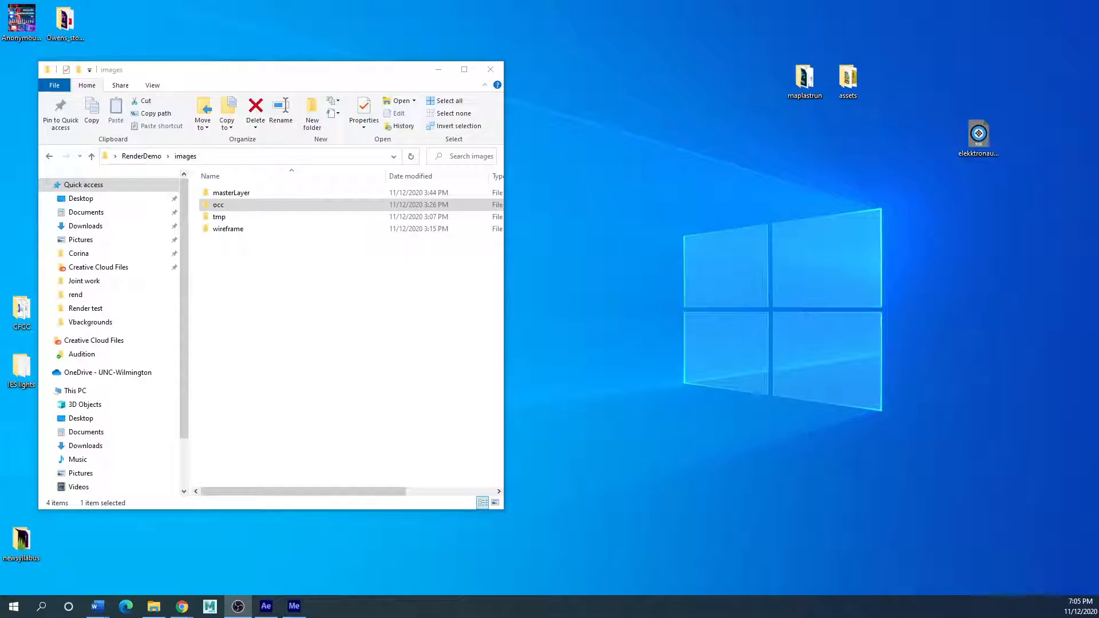
pyautogui.click(304, 81)
pyautogui.moveTo(222, 75); pyautogui.dragTo(772, 110)
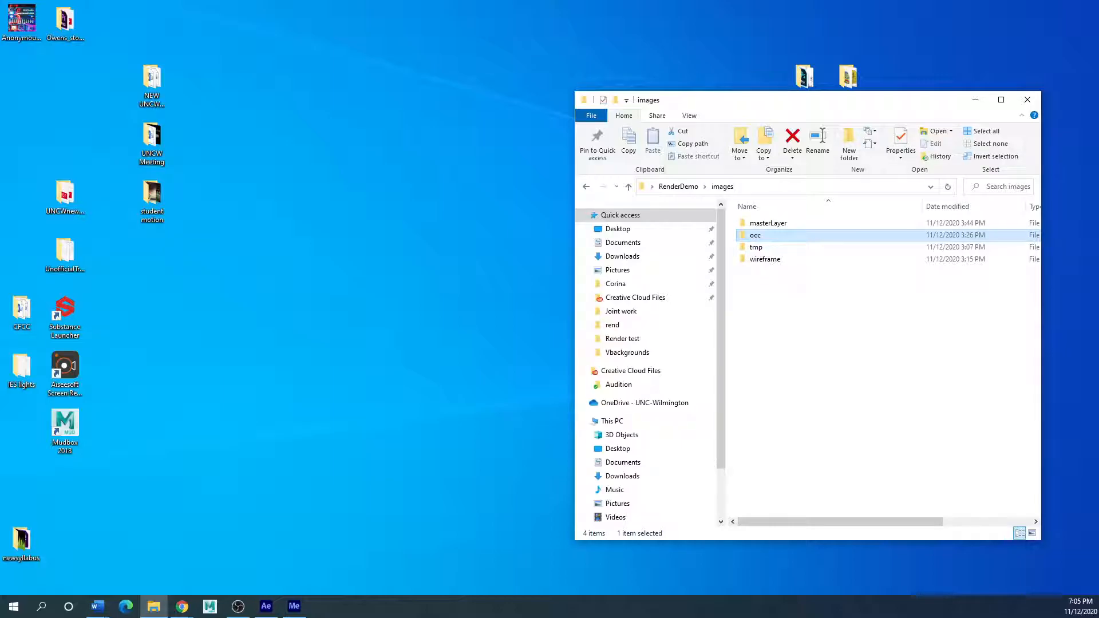
pyautogui.moveTo(0, 137); pyautogui.dragTo(357, 129)
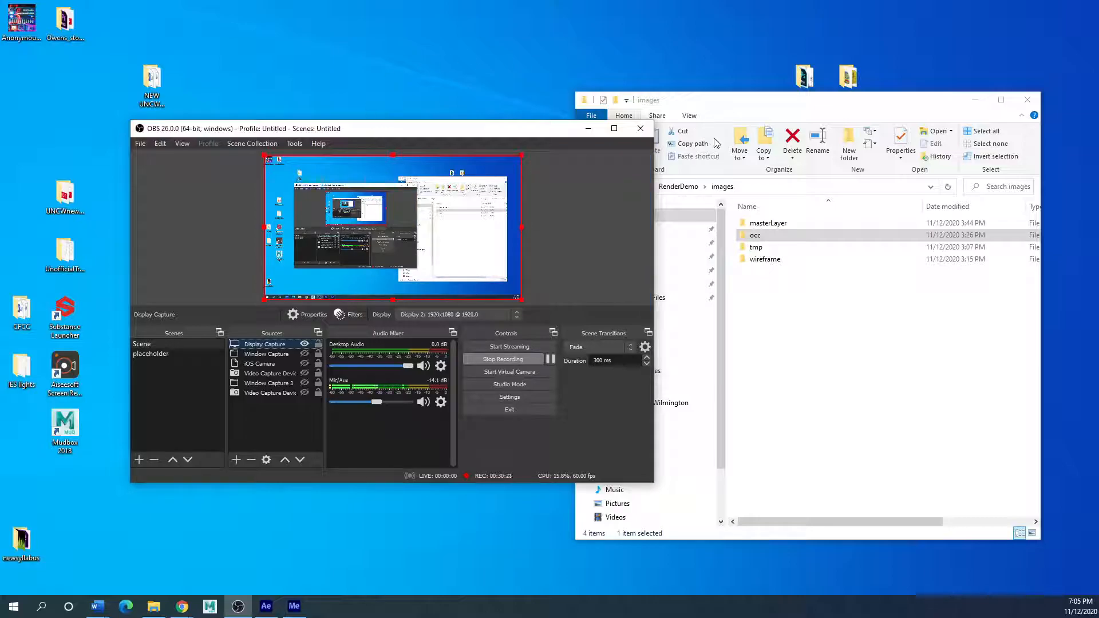
pyautogui.moveTo(468, 136); pyautogui.dragTo(441, 155)
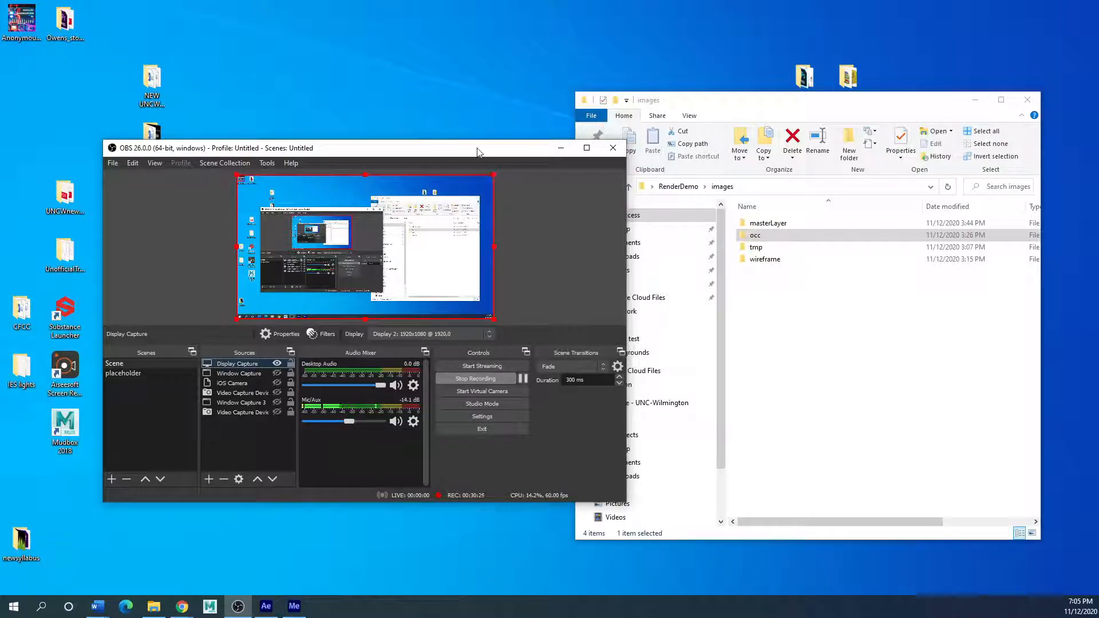
pyautogui.moveTo(407, 153); pyautogui.dragTo(440, 162)
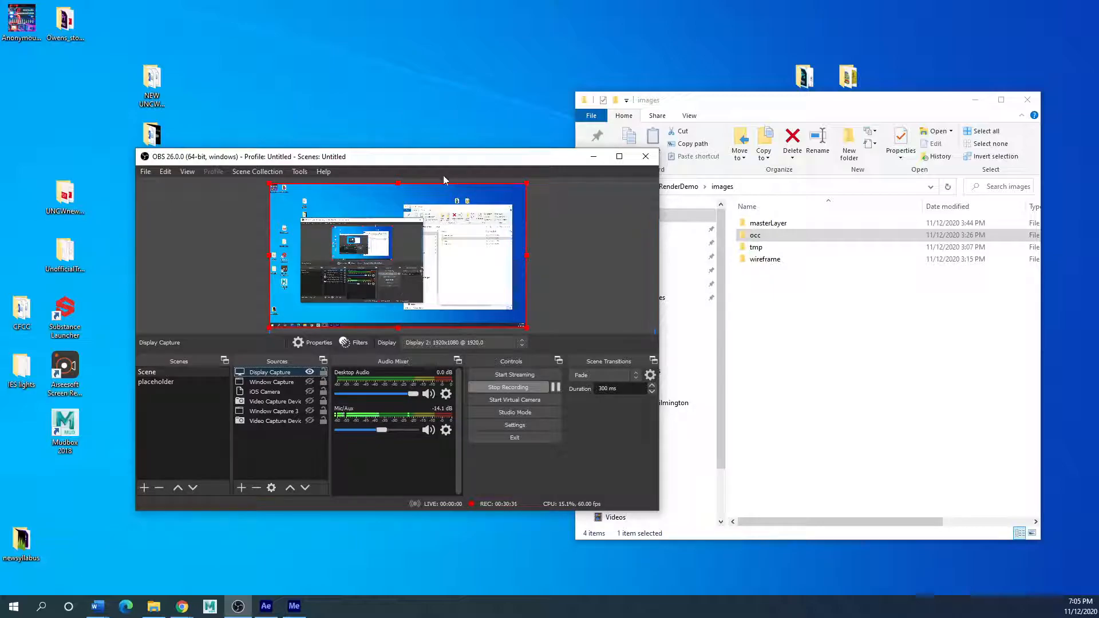
pyautogui.moveTo(406, 163); pyautogui.dragTo(0, 177)
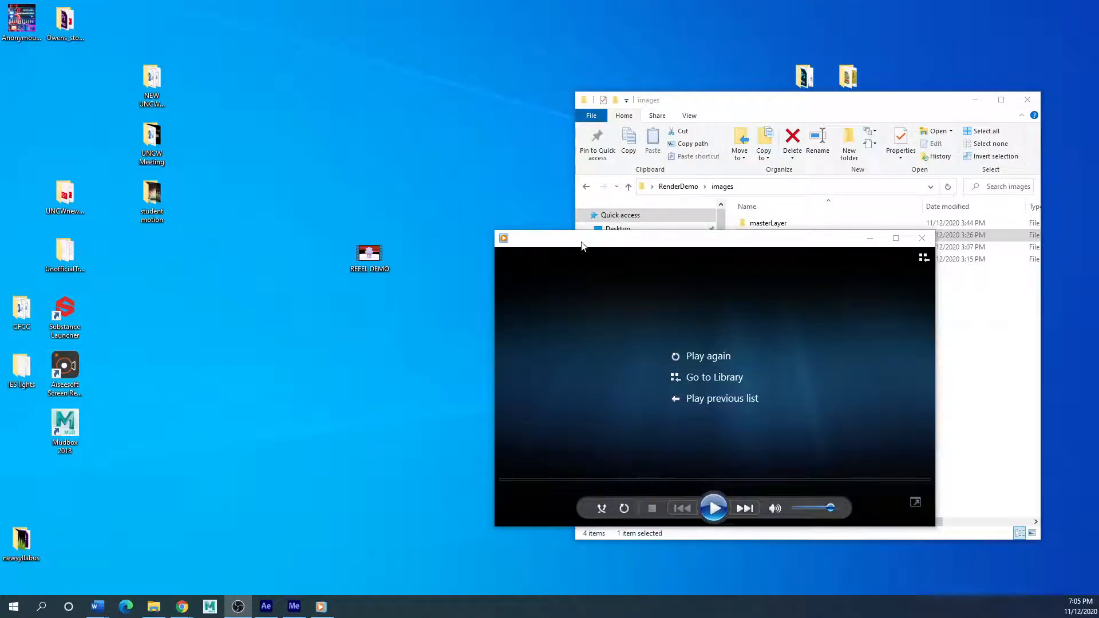
# - Reposition the Windows Media Player window, play the exported REEEL DEMO video and pause it near the end
pyautogui.moveTo(581, 245); pyautogui.dragTo(486, 195)
pyautogui.click(619, 459)
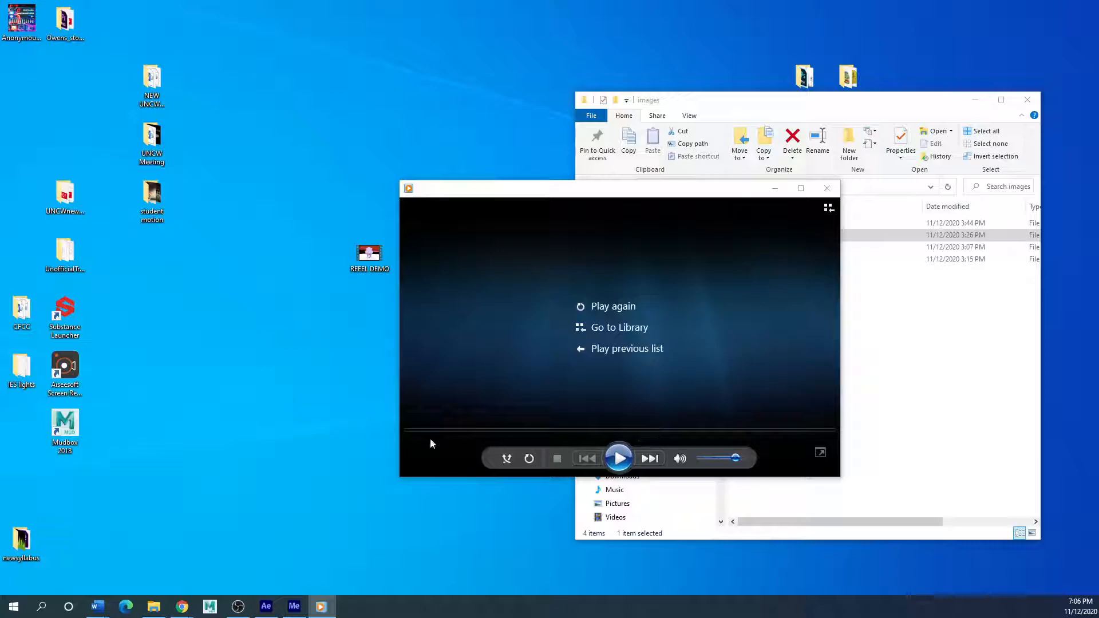
pyautogui.moveTo(411, 434); pyautogui.dragTo(831, 431)
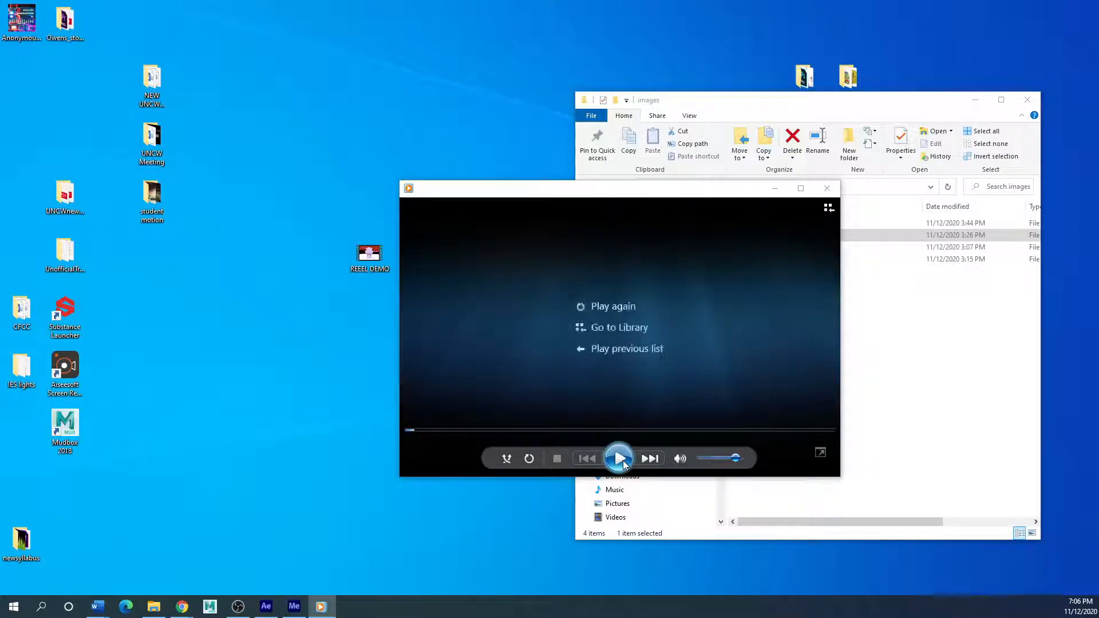
pyautogui.moveTo(416, 438); pyautogui.dragTo(822, 444)
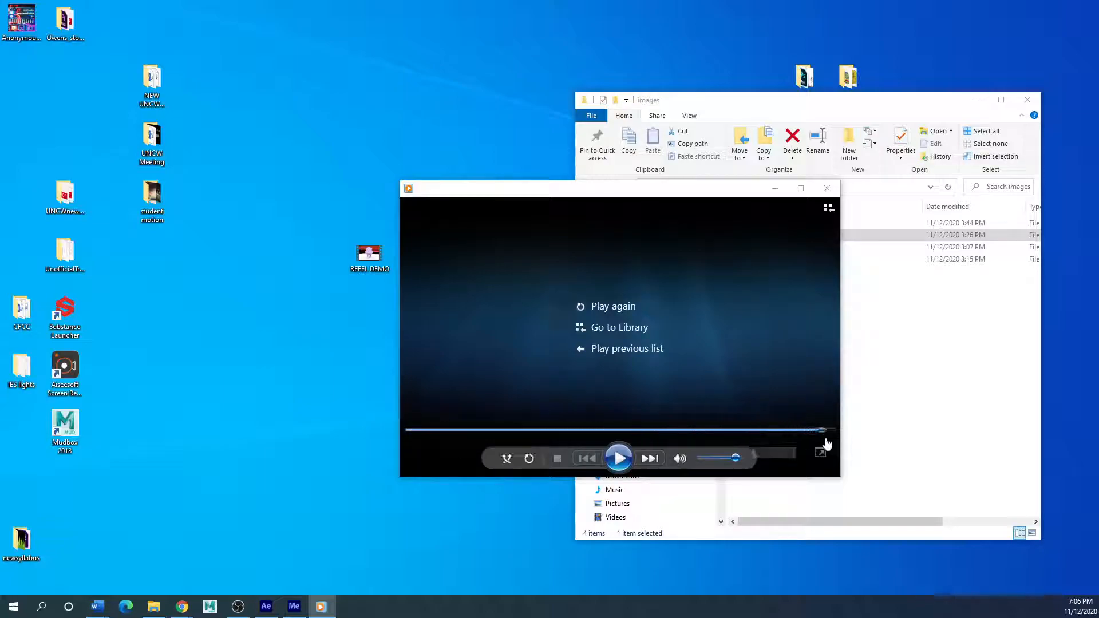
pyautogui.click(620, 458)
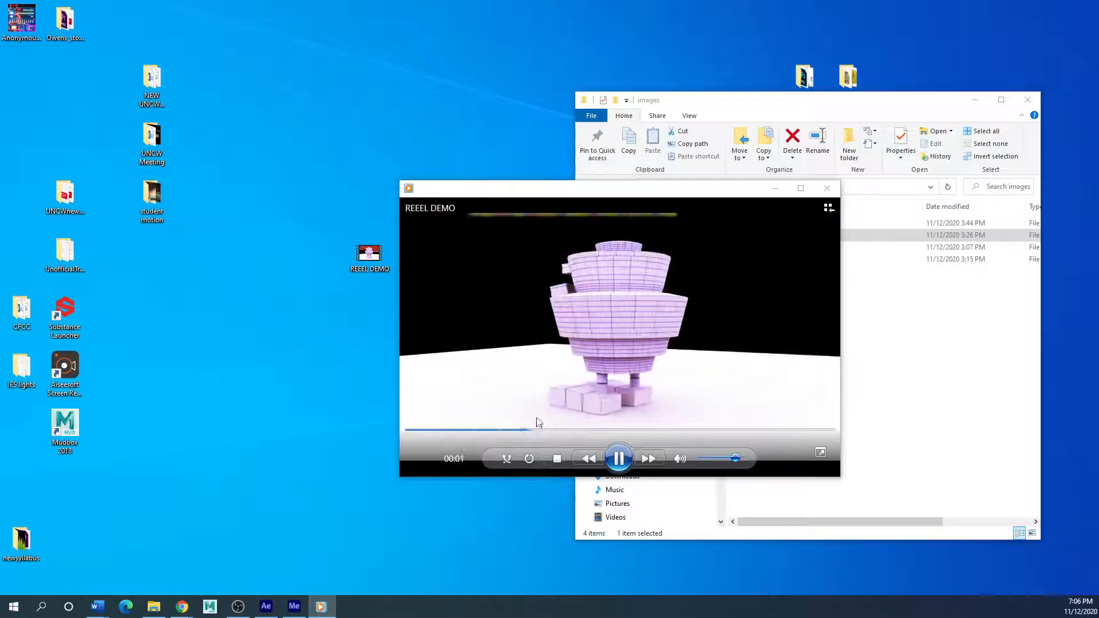
pyautogui.click(618, 459)
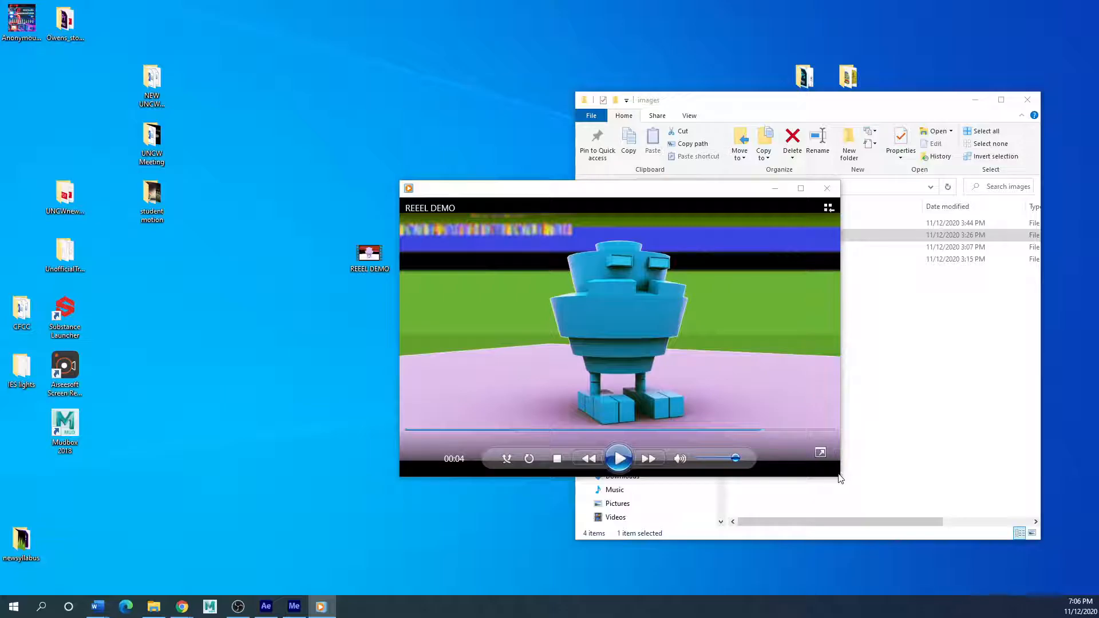
# - Shrink the player window, replay REEEL DEMO from near its start, pause it and move the player aside
pyautogui.moveTo(840, 483); pyautogui.dragTo(778, 437)
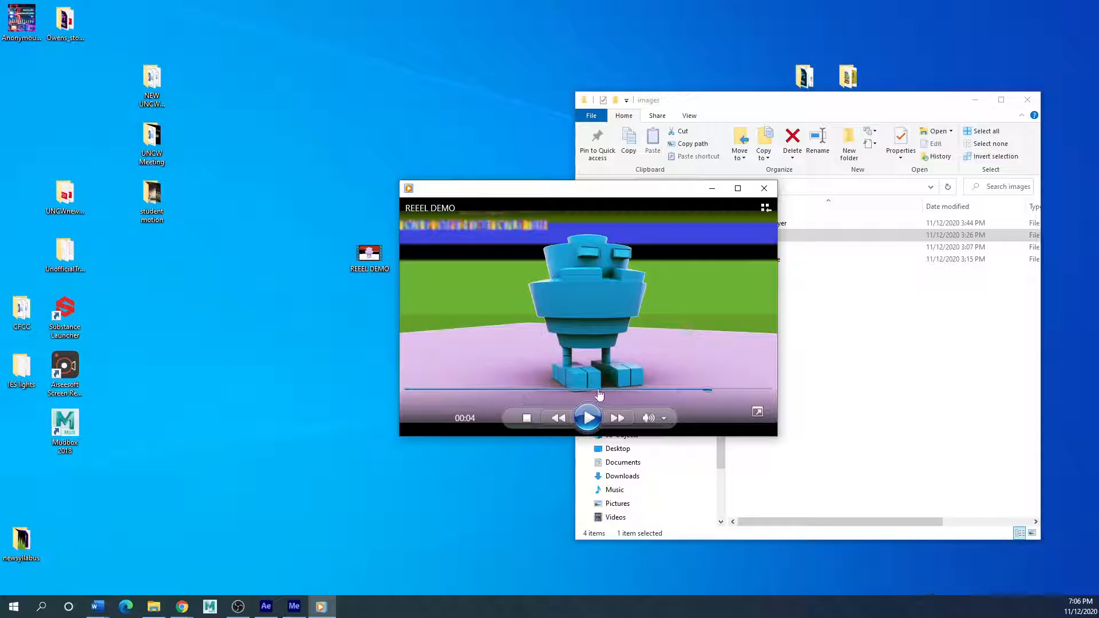
pyautogui.moveTo(704, 390); pyautogui.dragTo(454, 391)
pyautogui.click(590, 418)
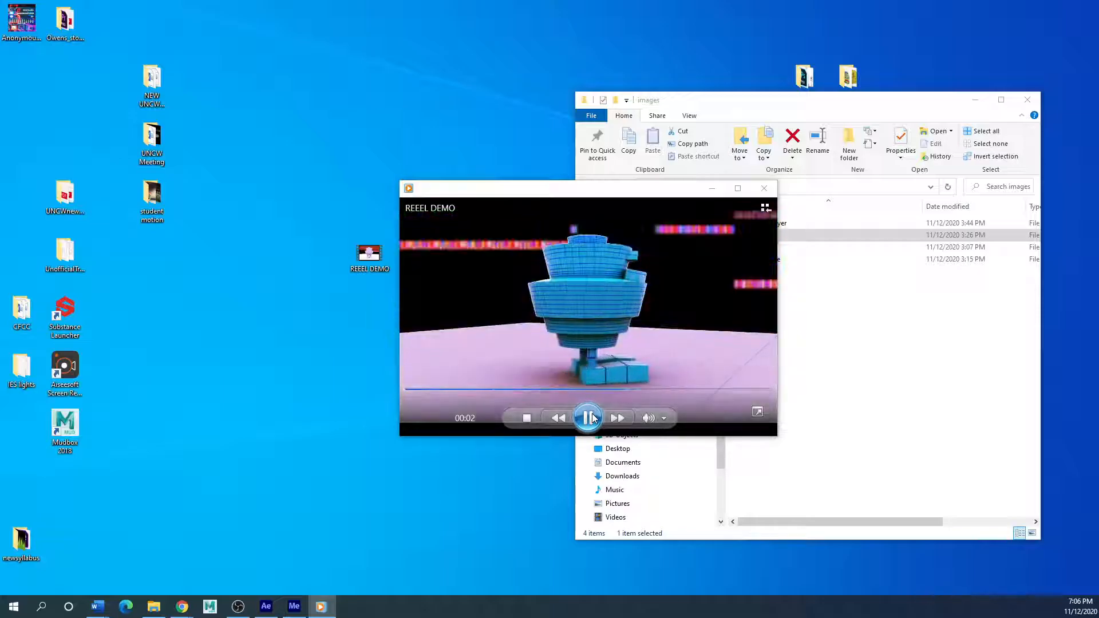
pyautogui.click(590, 418)
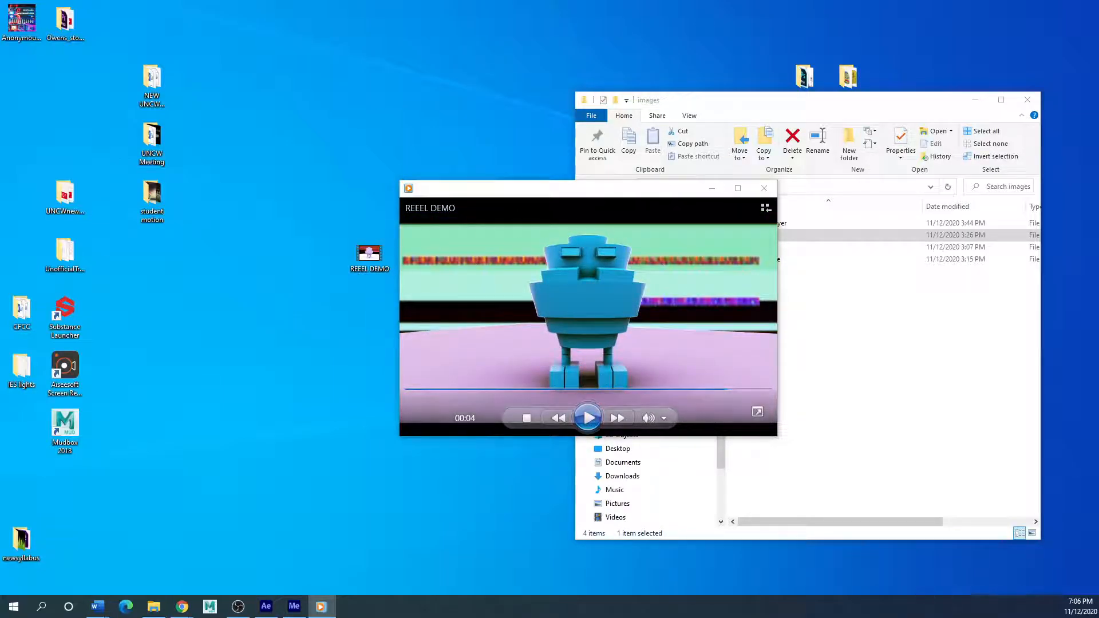
pyautogui.moveTo(491, 180); pyautogui.dragTo(178, 102)
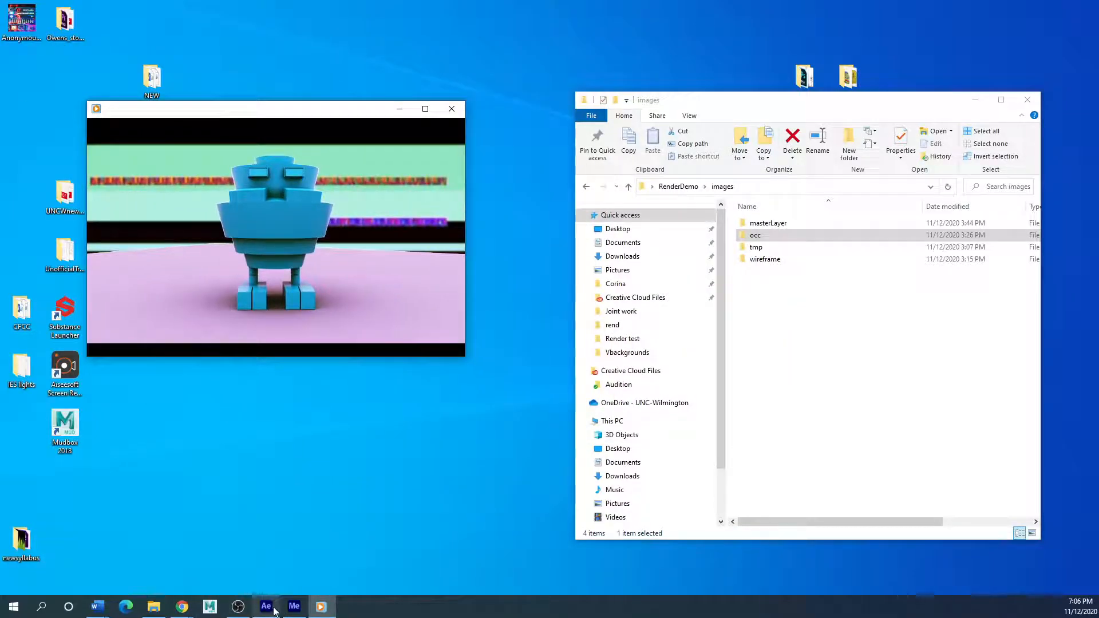
# - Switch to After Effects and examine the upper VHS and Glitch Overlay layer's Transform properties while scrubbing Comp 1 to 0:00:10:12
pyautogui.click(273, 609)
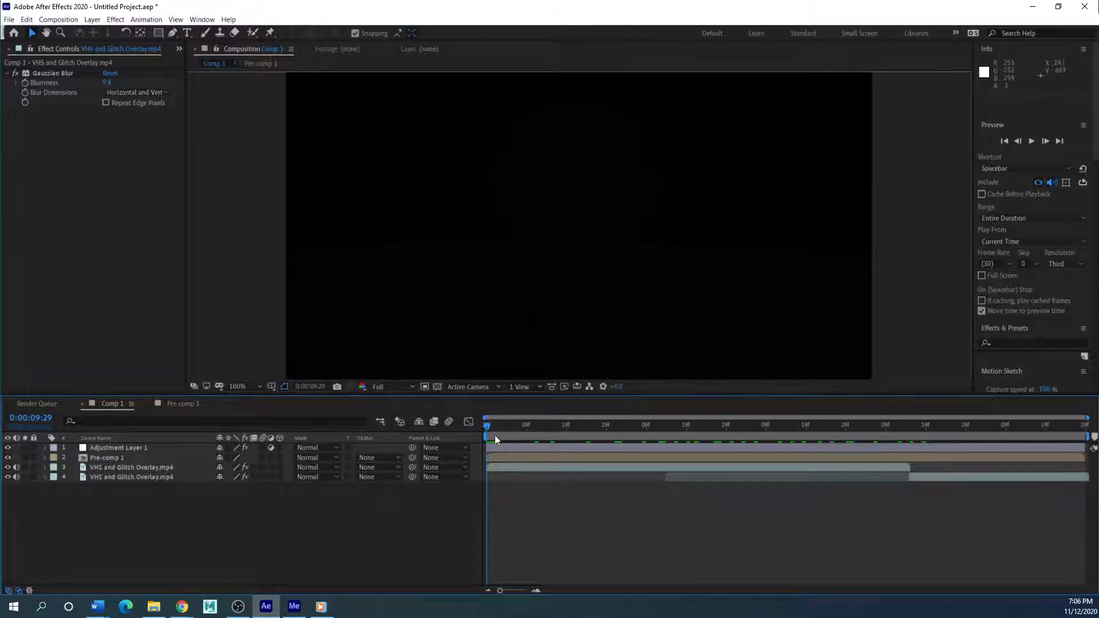
pyautogui.moveTo(489, 426); pyautogui.dragTo(529, 438)
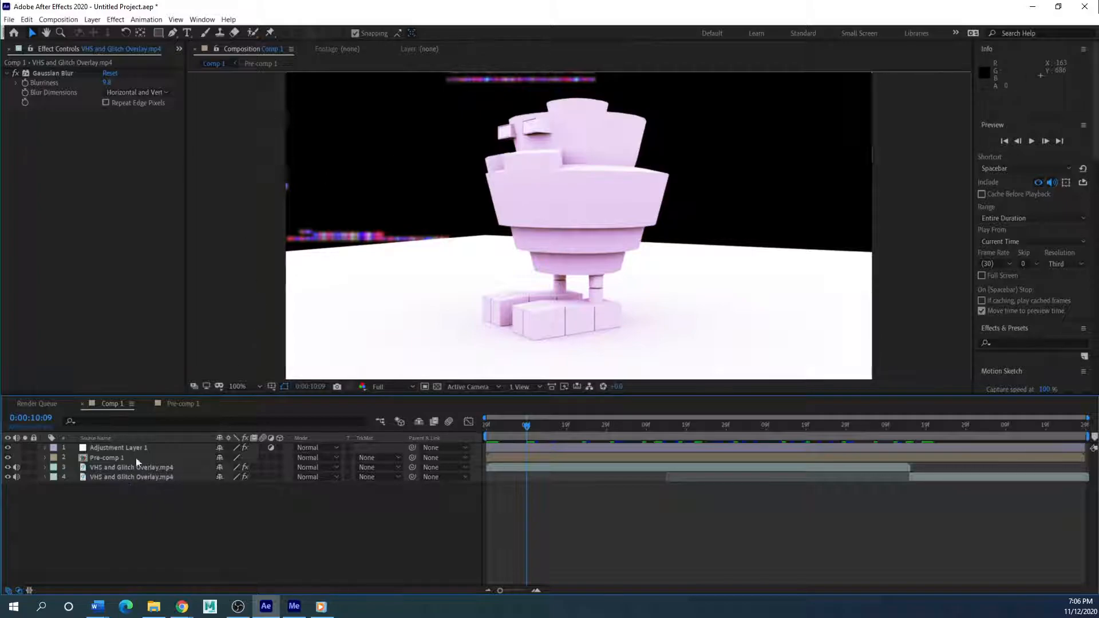
pyautogui.click(46, 467)
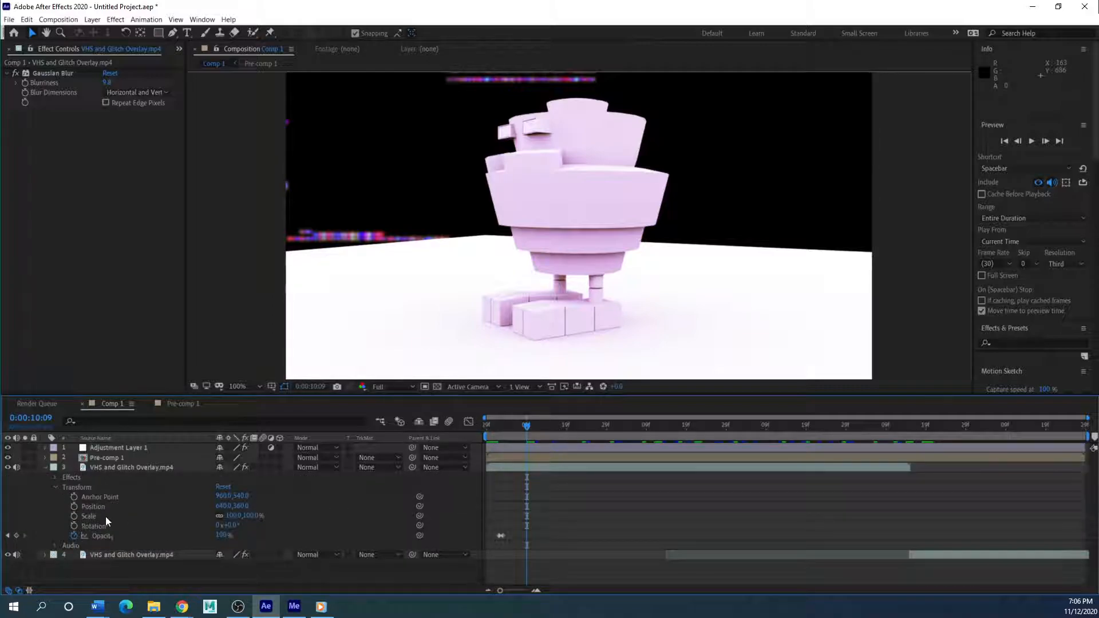
pyautogui.moveTo(526, 423)
pyautogui.mouseDown()
pyautogui.moveTo(675, 426)
pyautogui.moveTo(638, 438)
pyautogui.moveTo(539, 425)
pyautogui.mouseUp()
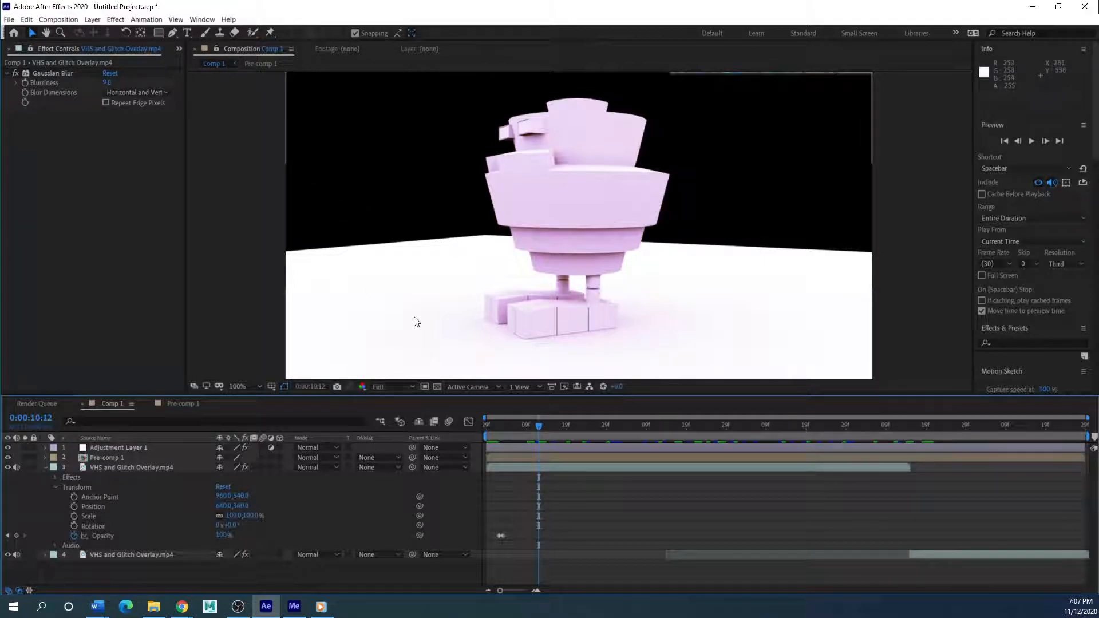
pyautogui.hotkey('alt', 'Tab')
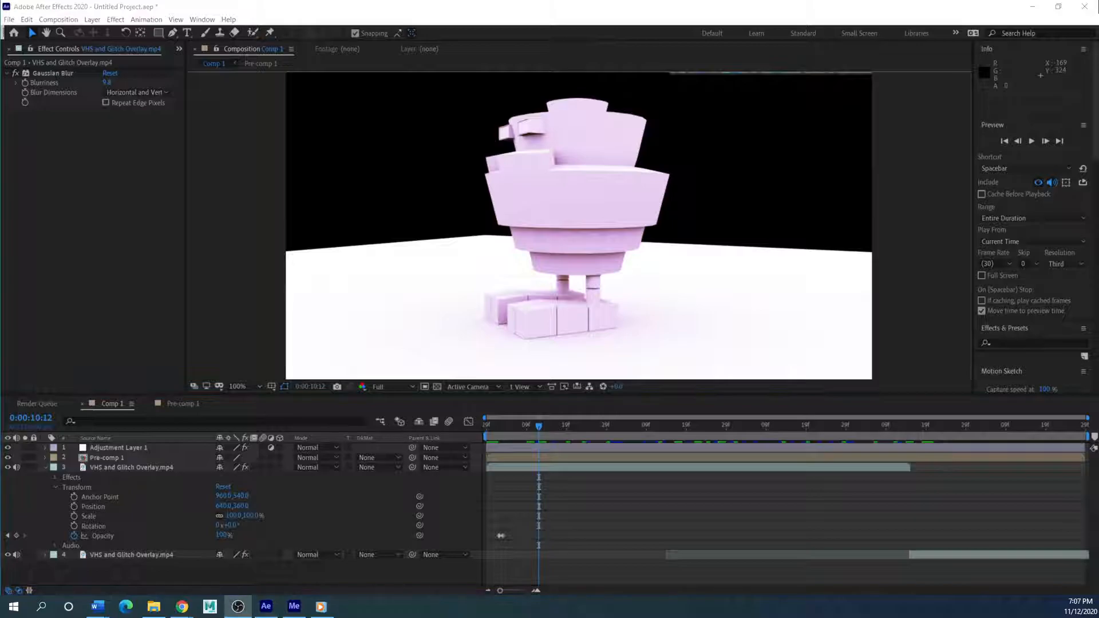